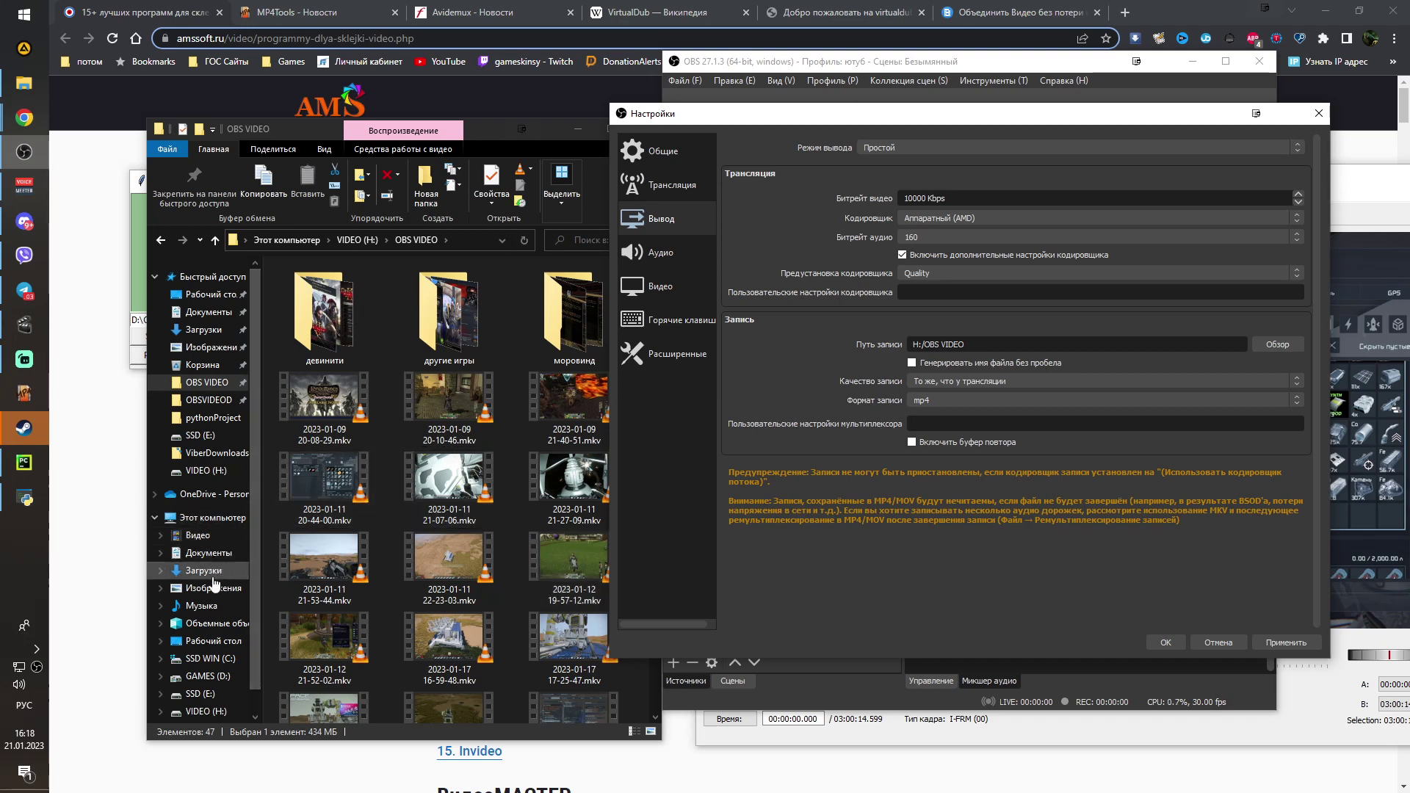
Check the used and free space of the VIDEO (H:) drive in its properties and close them
left_click(205, 714)
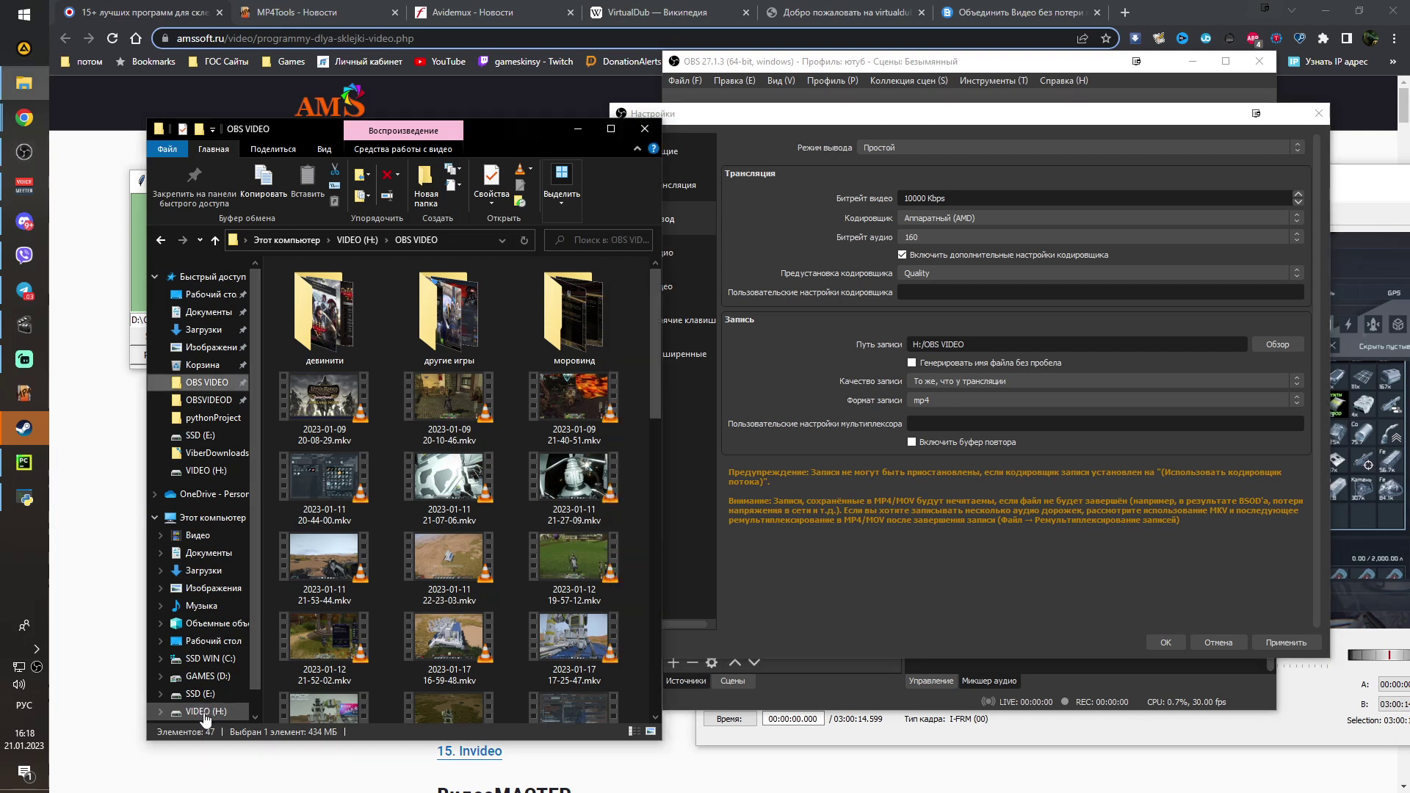
right_click(205, 714)
left_click(249, 696)
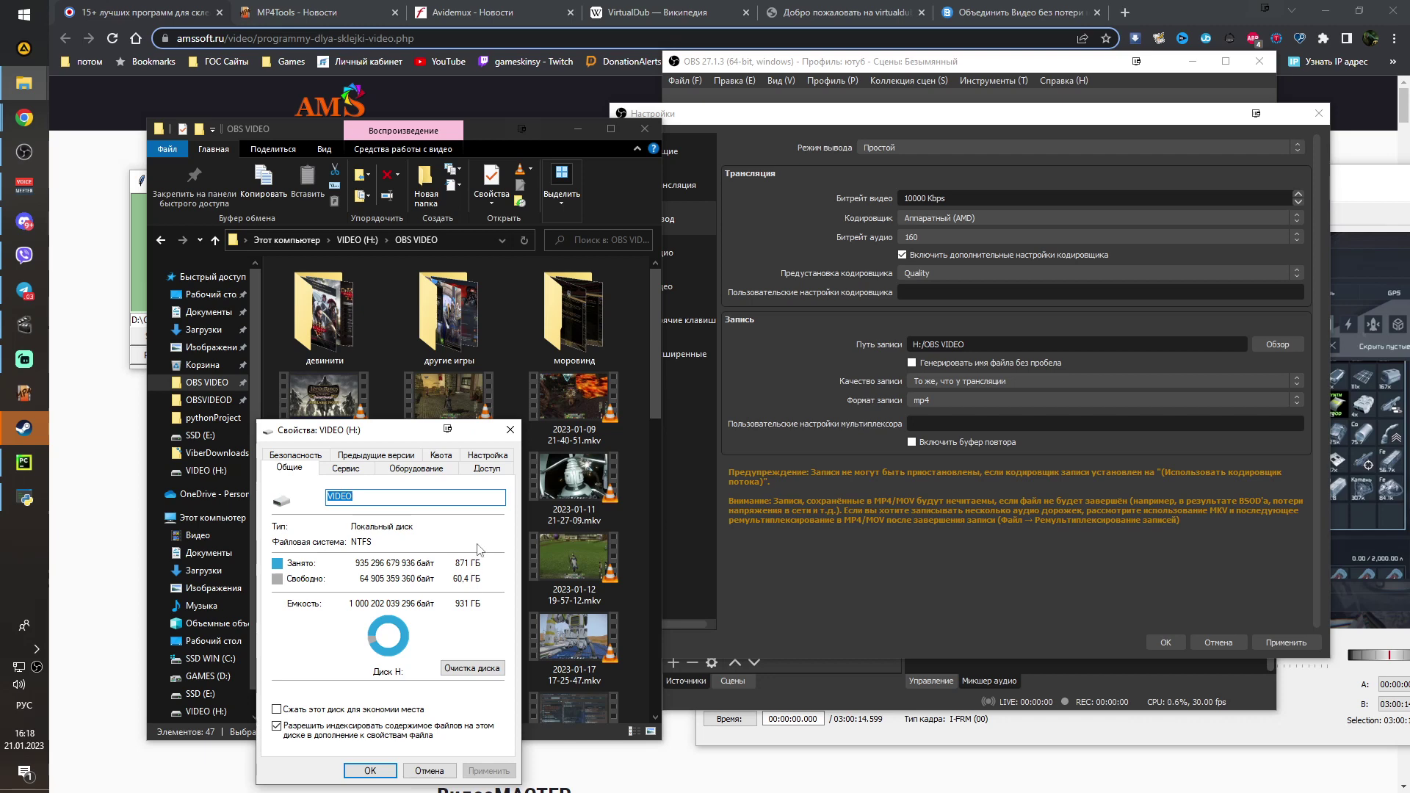
left_click(511, 430)
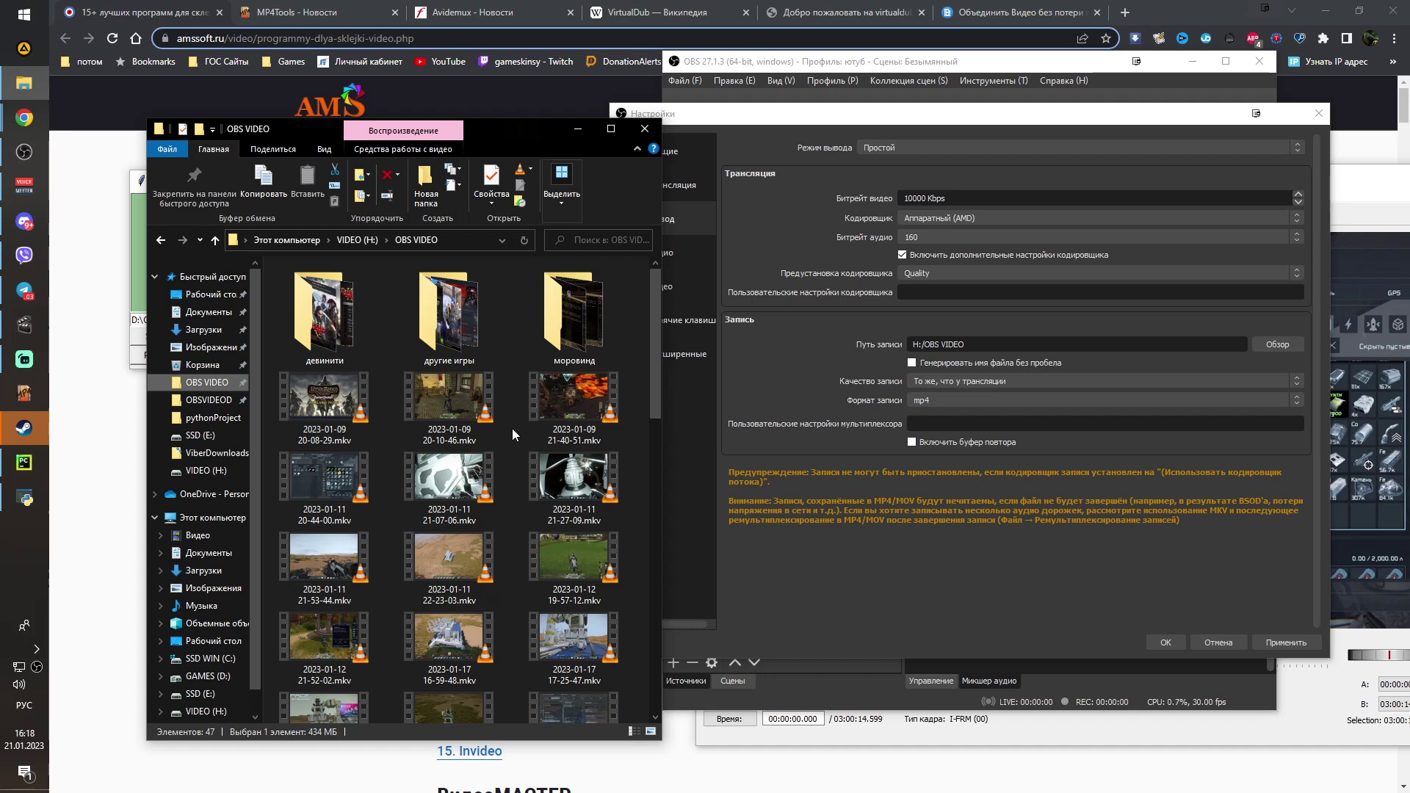
Try mkv as the recording format in the OBS output settings, discard the change and close OBS
left_click(976, 394)
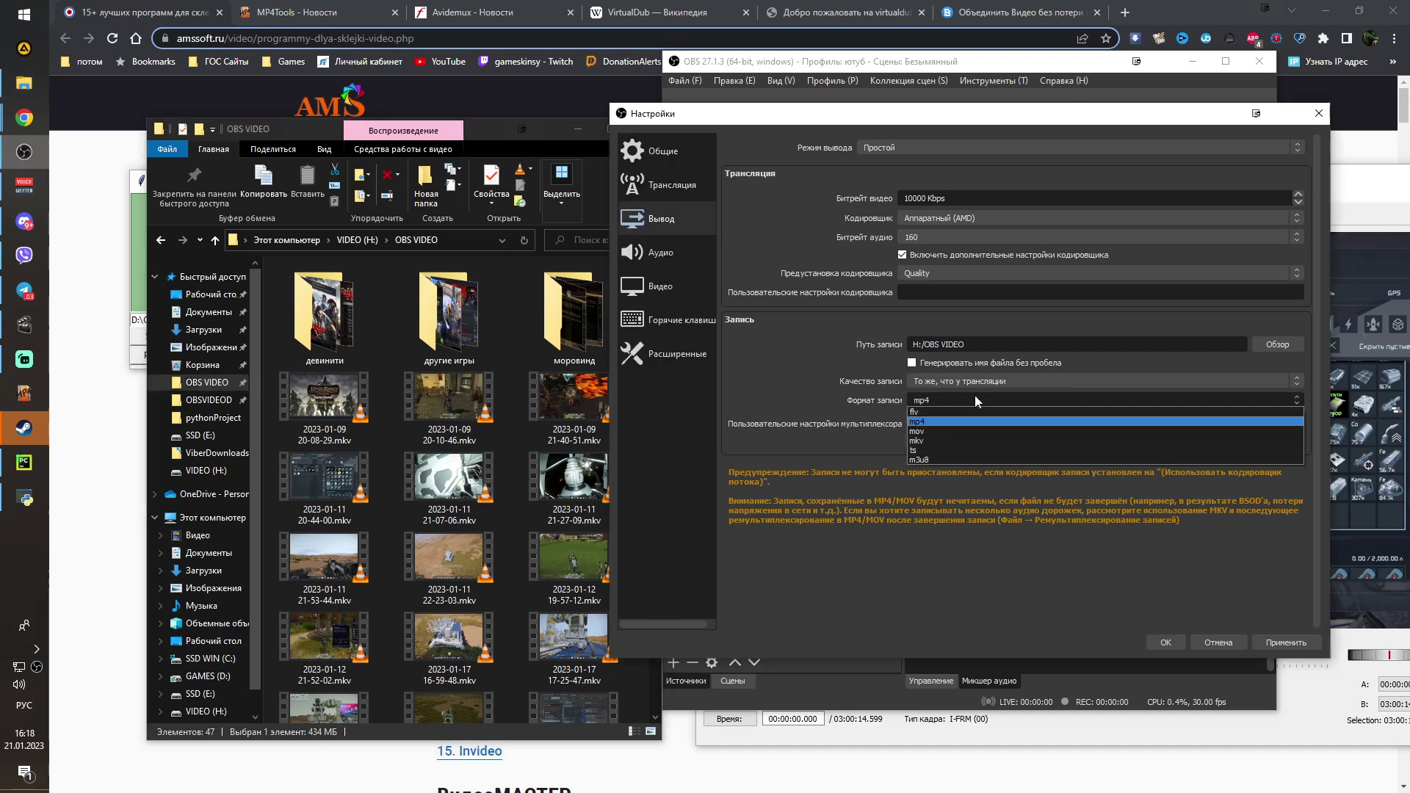
left_click(959, 440)
left_click(1223, 644)
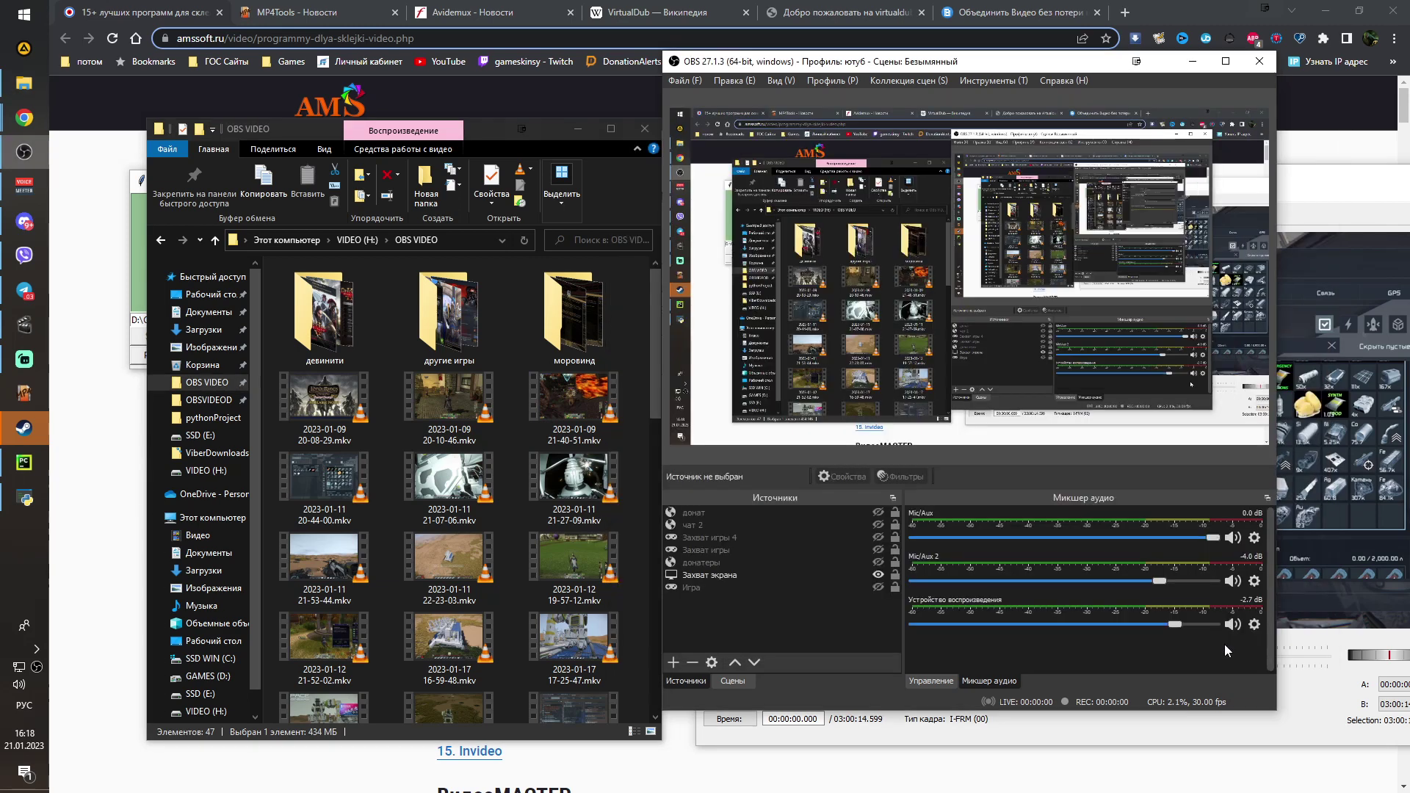
left_click(1257, 66)
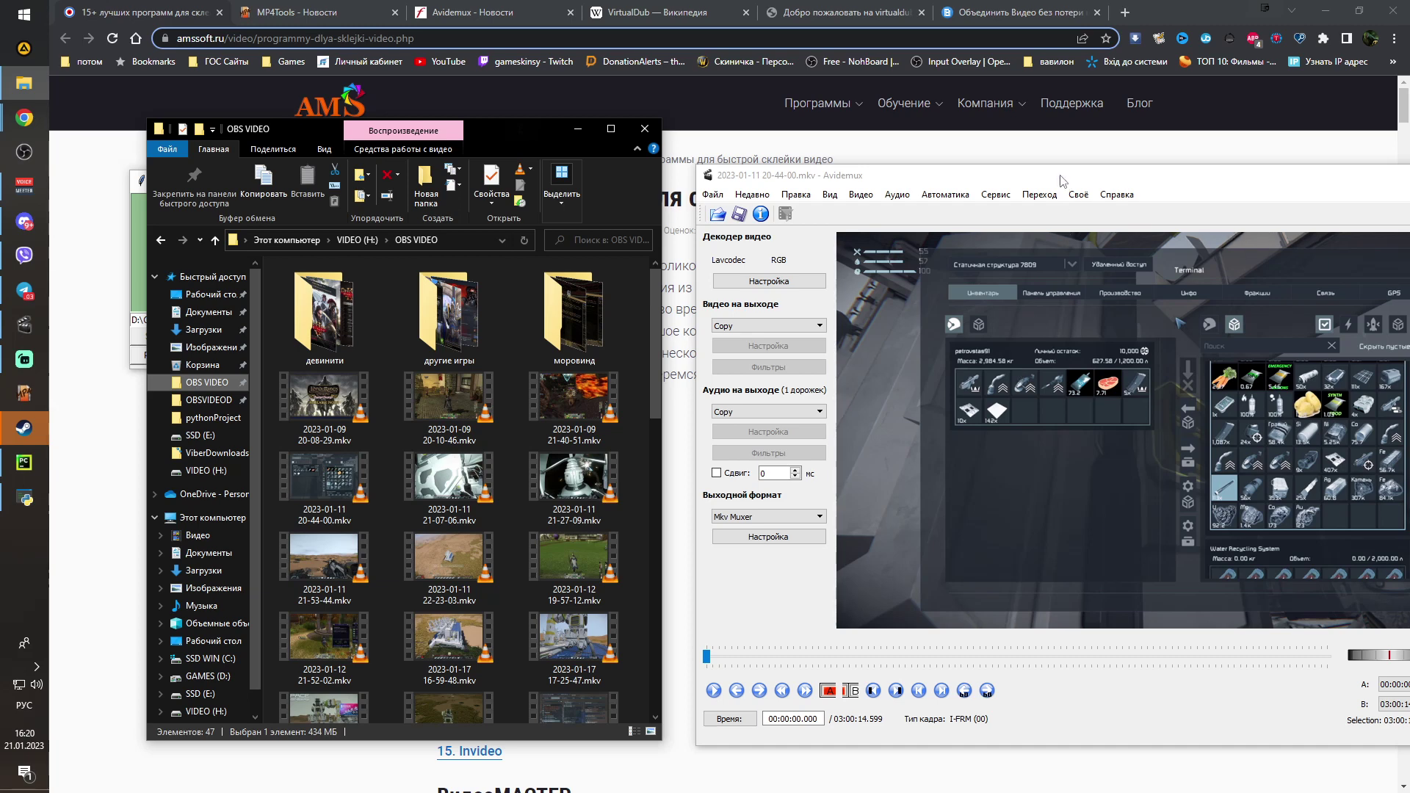
Move the Avidemux window fully into view and bring it up over the video-joining article in Chrome
left_click_drag(1052, 180, 871, 169)
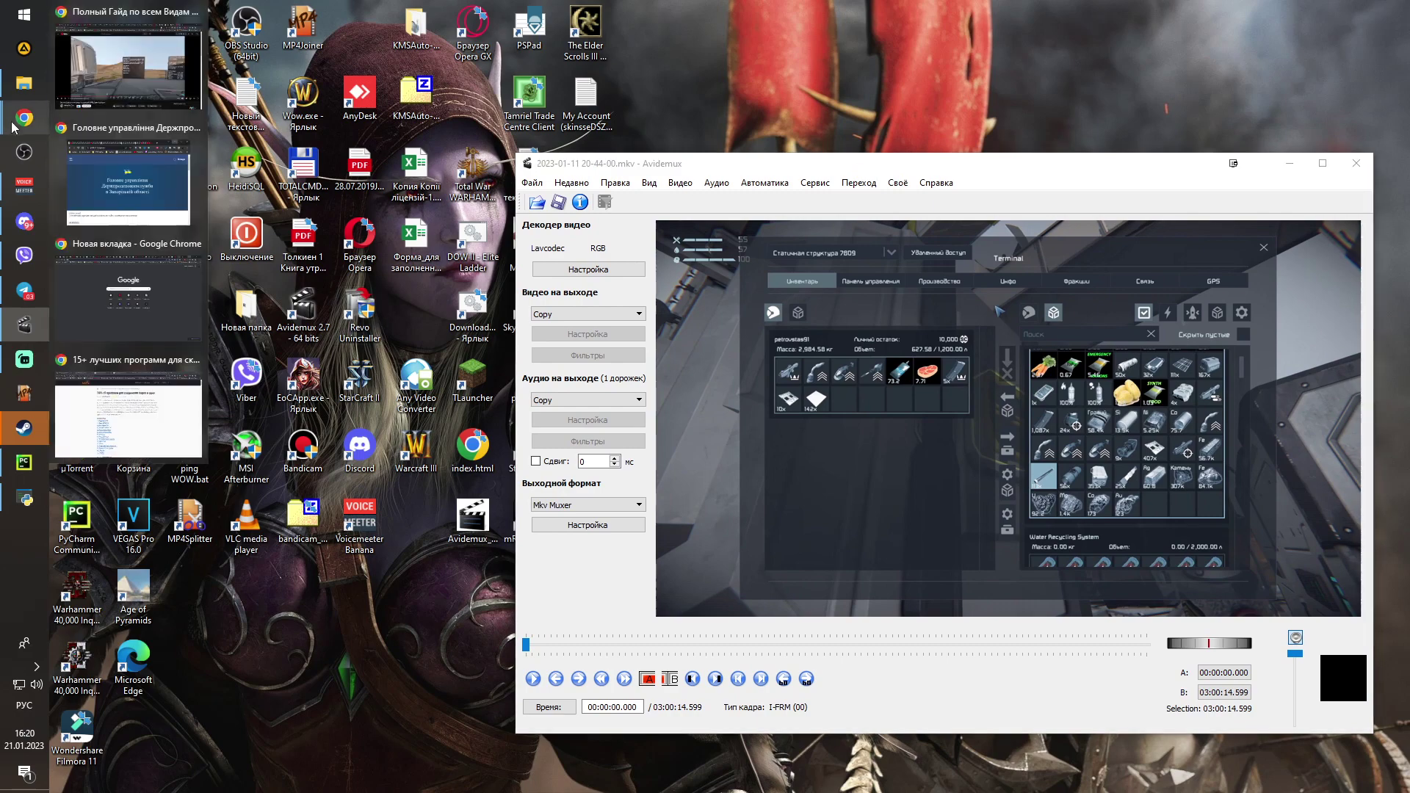
mouse_move(22, 119)
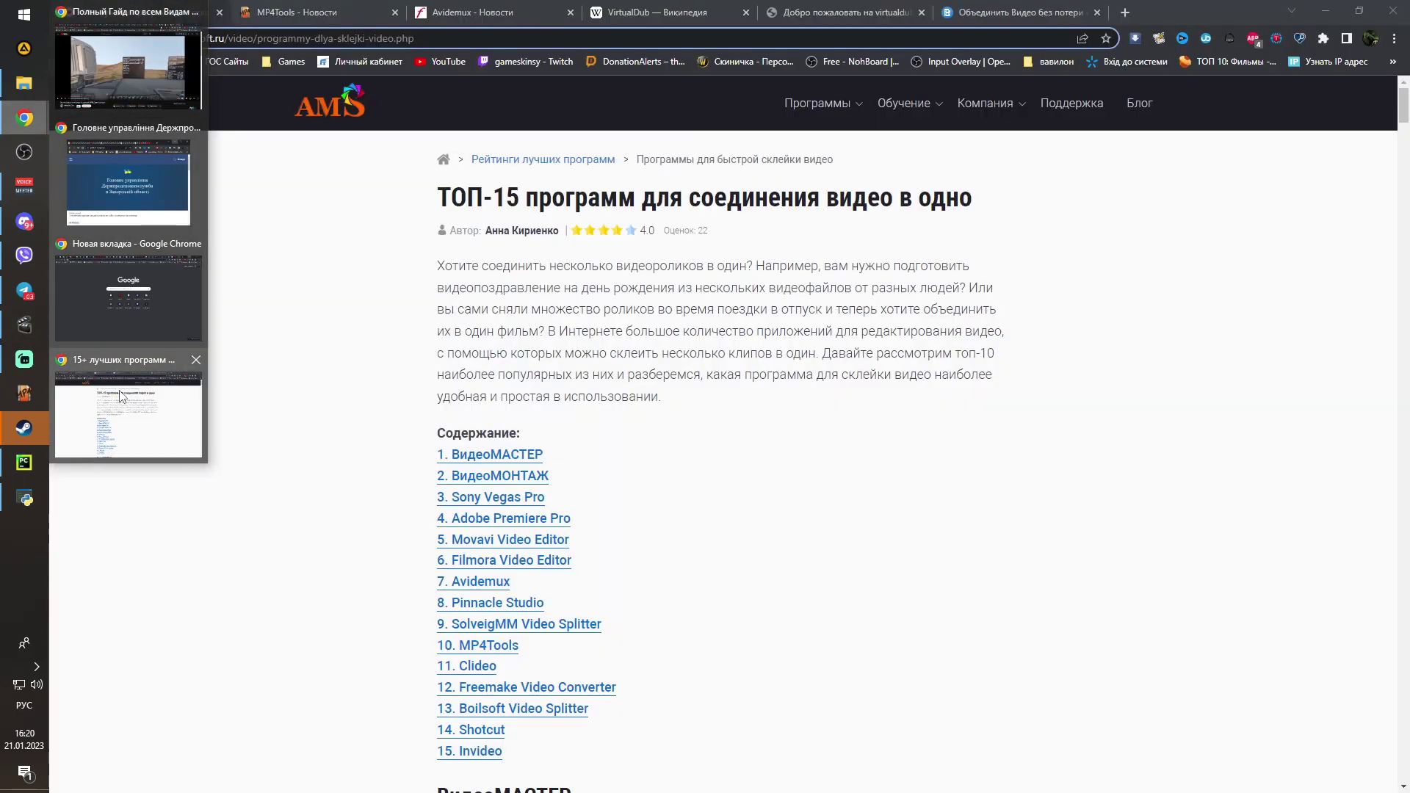
left_click(122, 397)
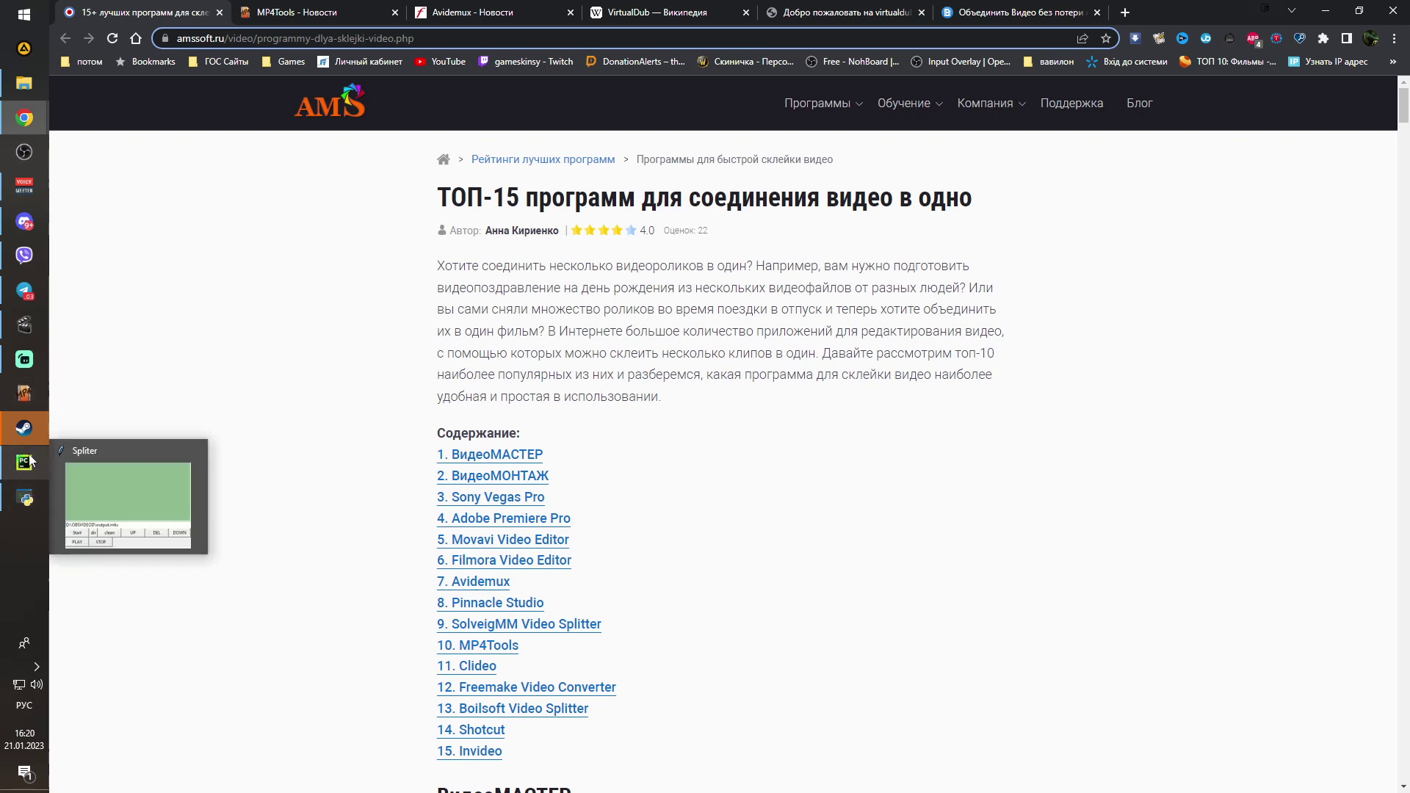
mouse_move(29, 357)
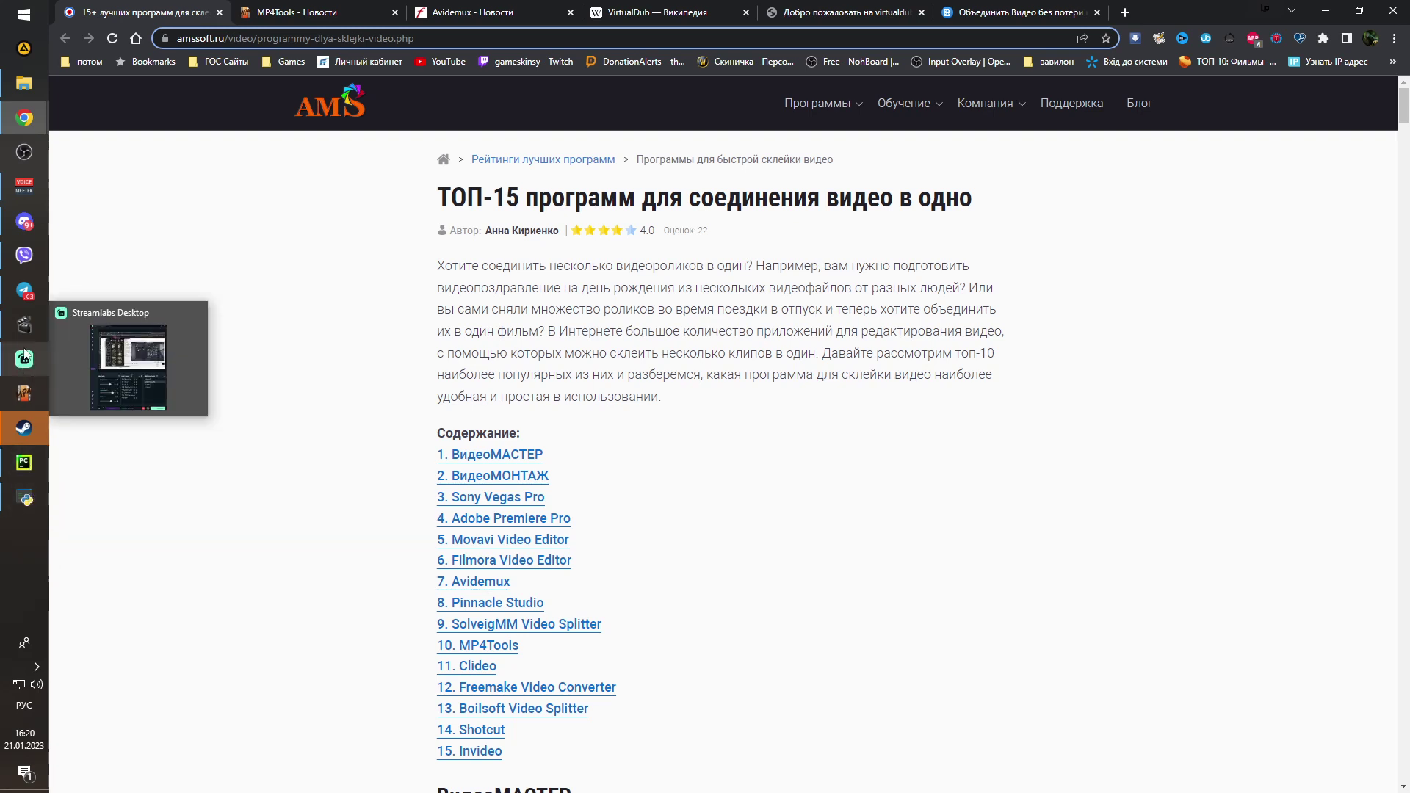
mouse_move(30, 332)
left_click(103, 339)
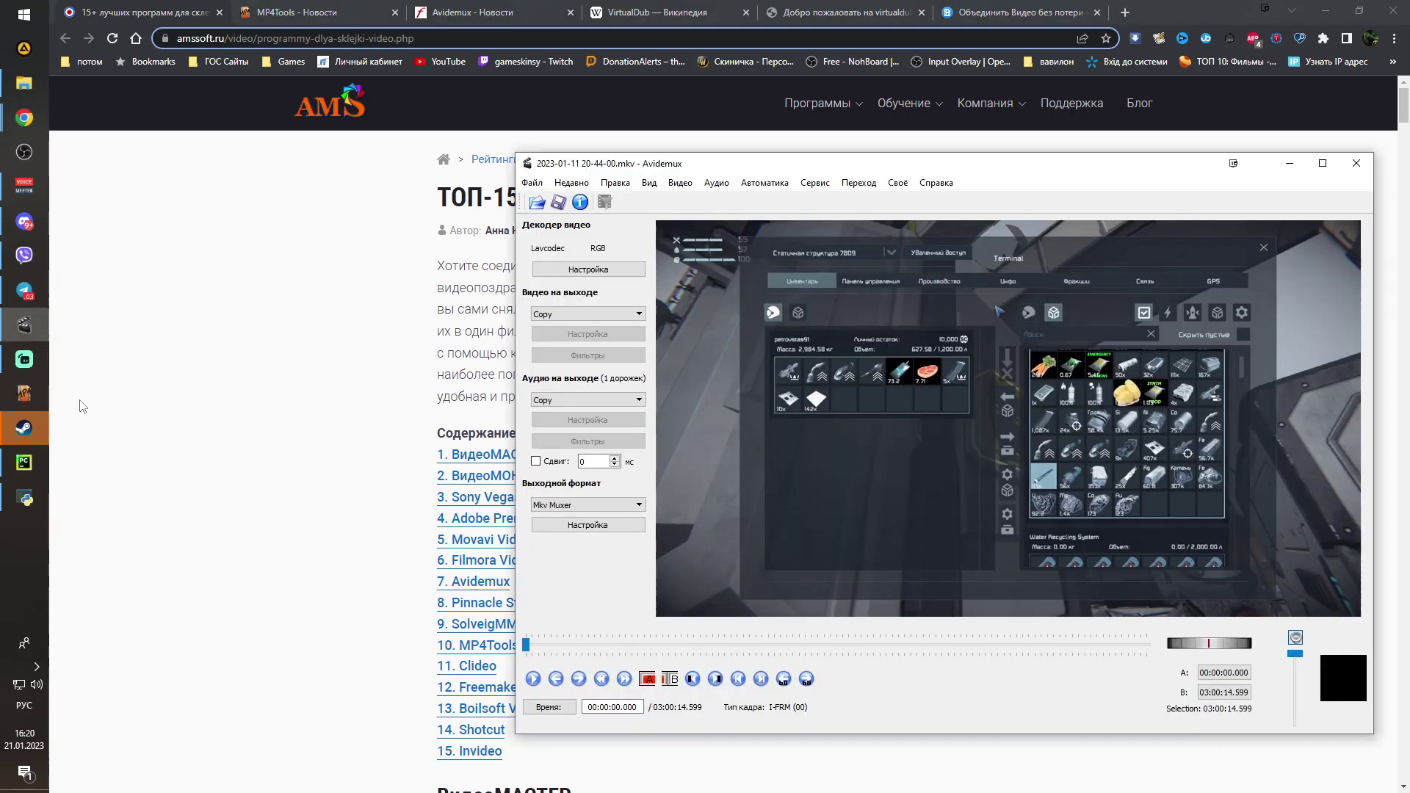
left_click(22, 397)
left_click(42, 86)
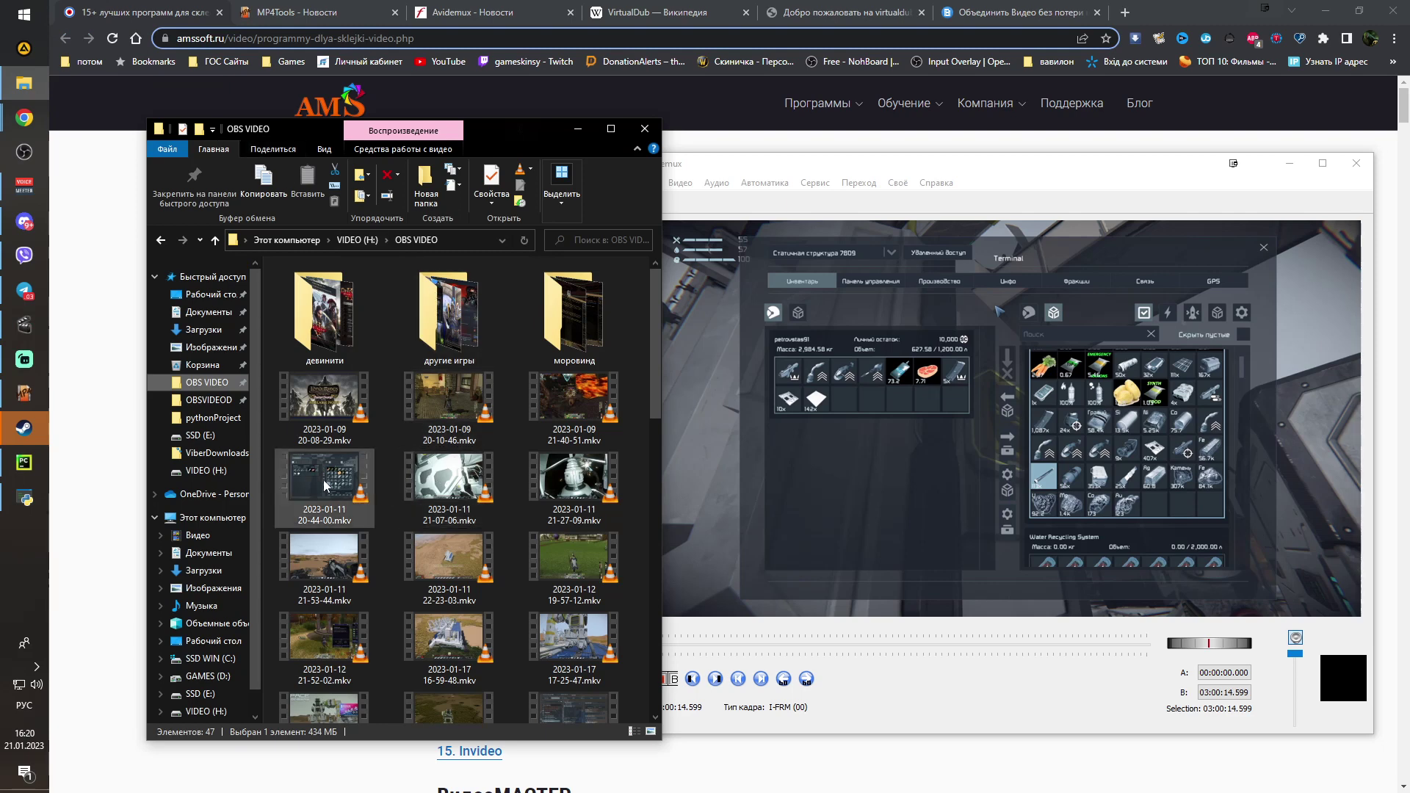
left_click(364, 504)
scroll(364, 503, "down", 3)
left_click(572, 533, "shift")
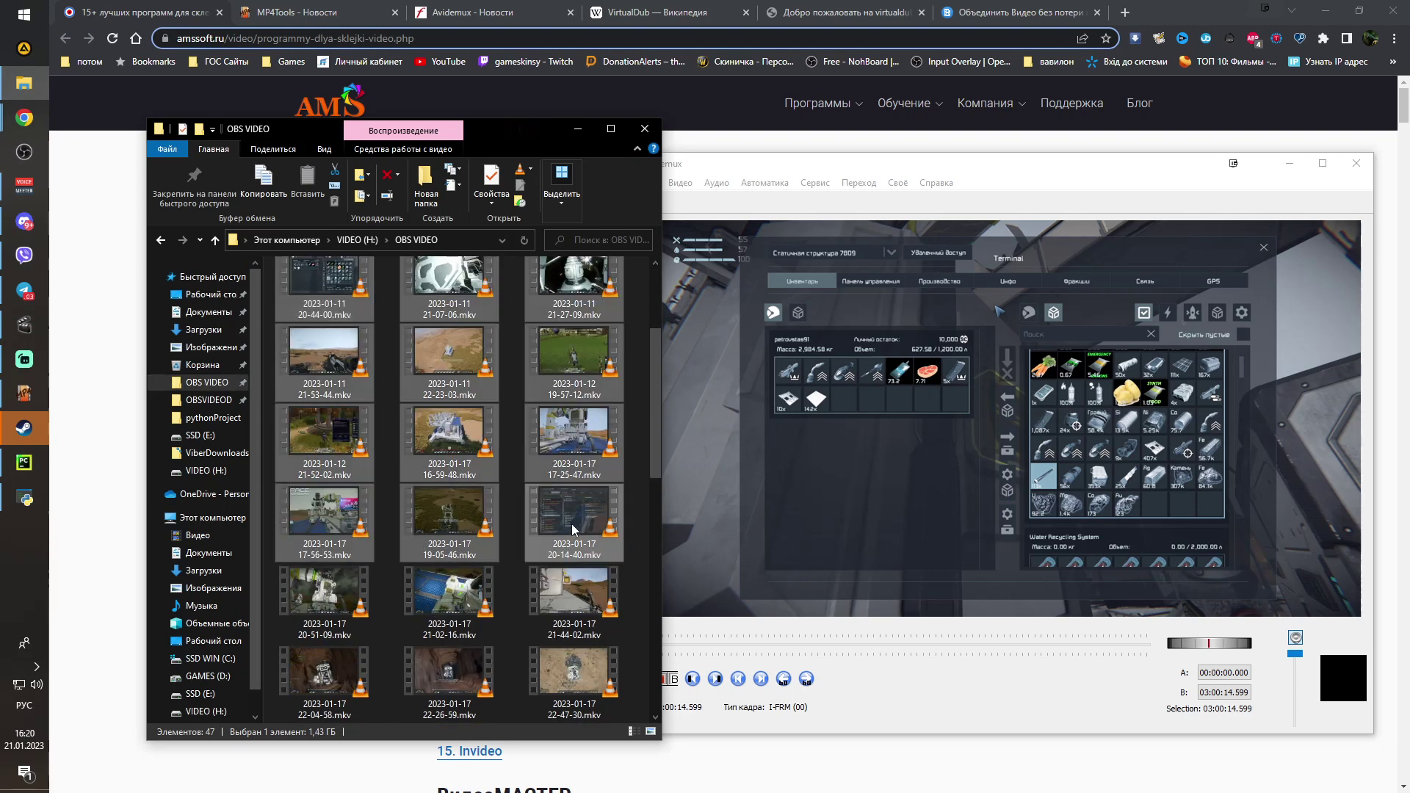
left_click(580, 598, "shift")
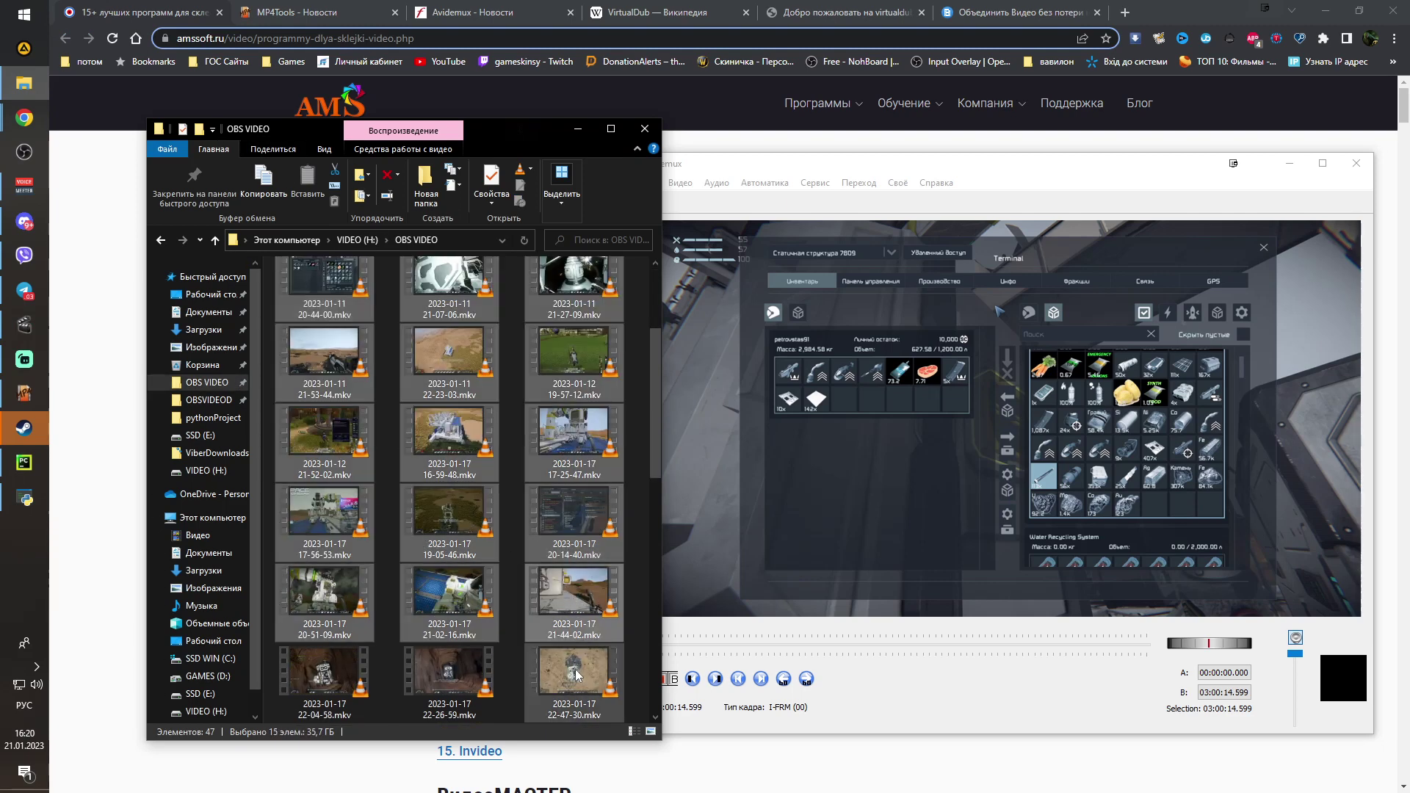
scroll(510, 619, "down", 3)
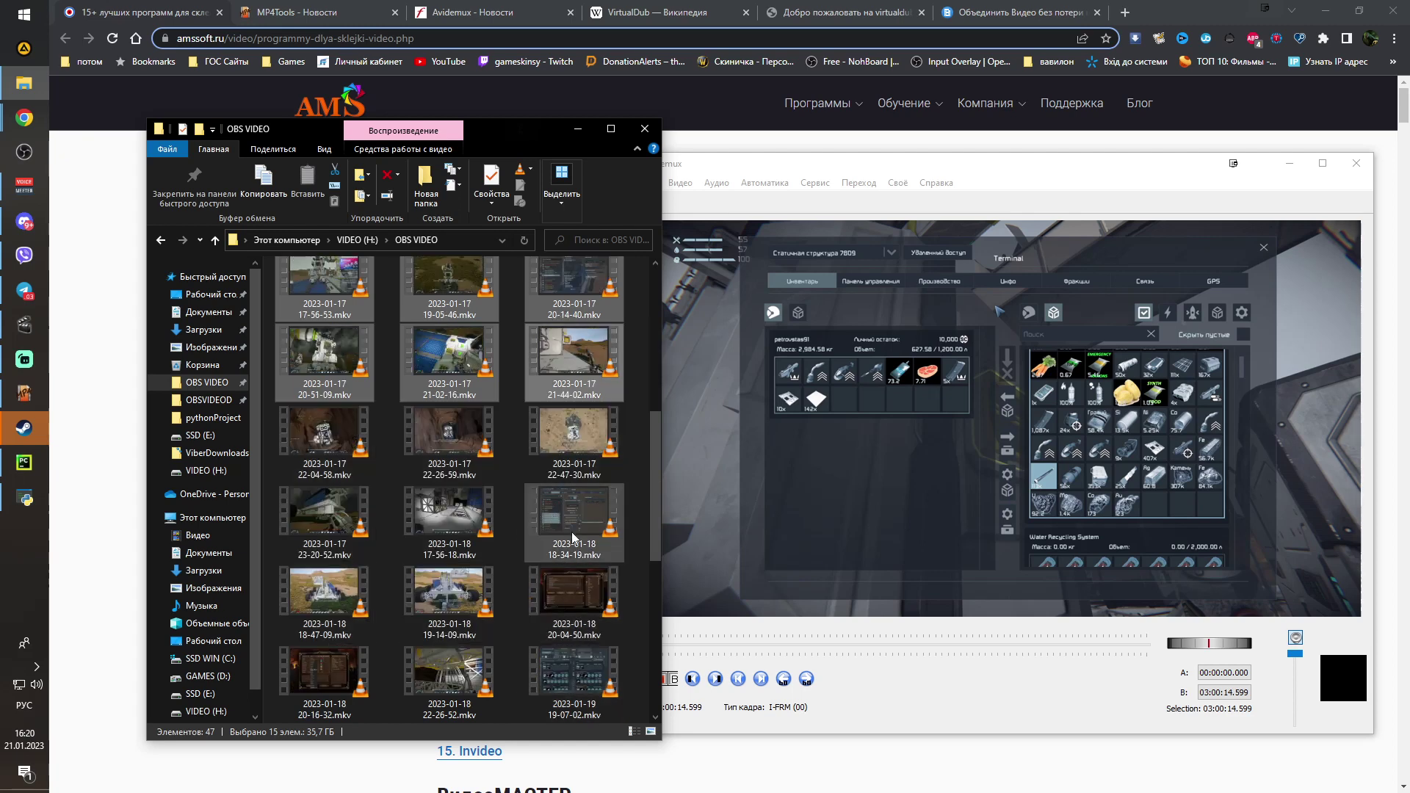
left_click(451, 587, "ctrl")
left_click(477, 684, "ctrl")
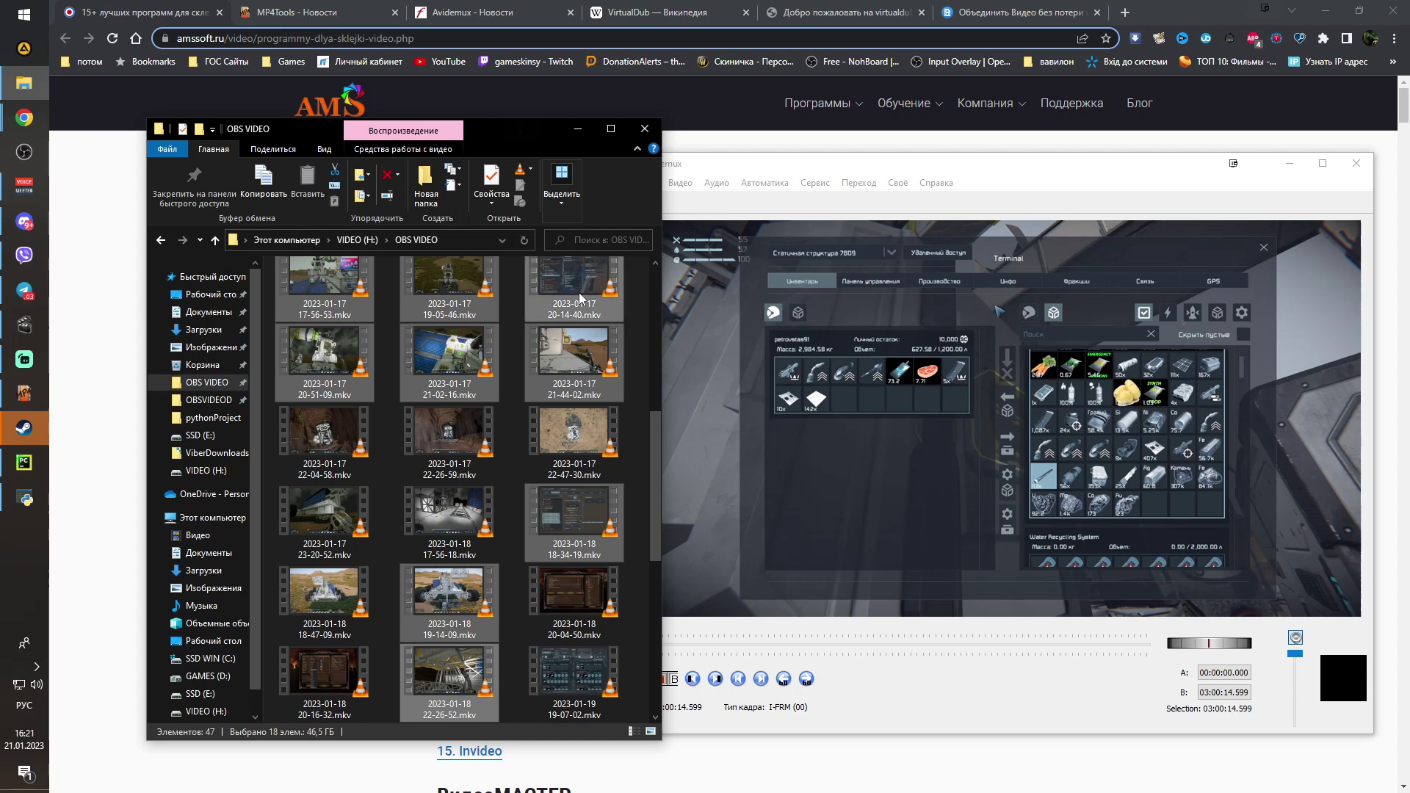
scroll(562, 331, "up", 5)
left_click(455, 481)
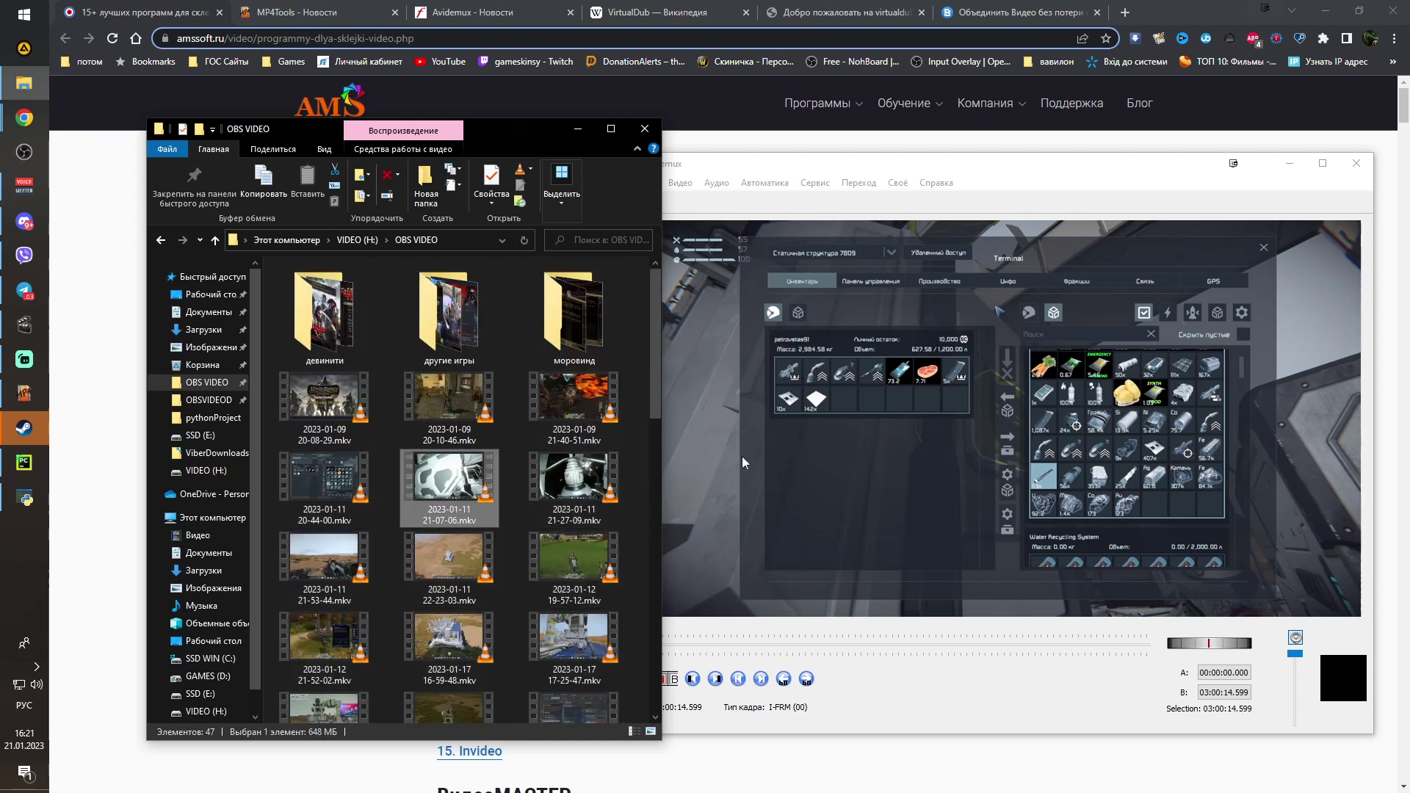
Switch to Avidemux and scrub through the loaded video to its end and back to 01:11:13
left_click(952, 169)
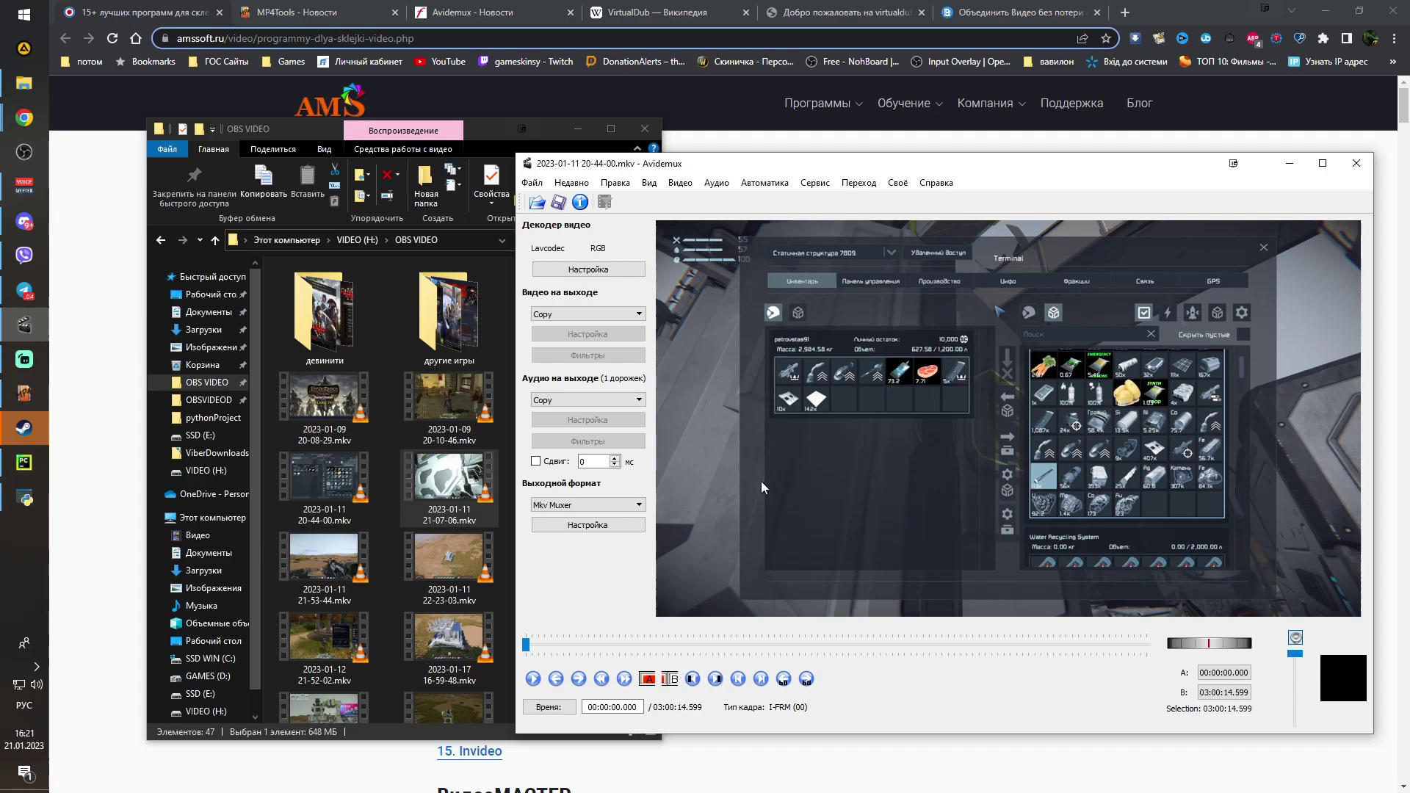
left_click(543, 646)
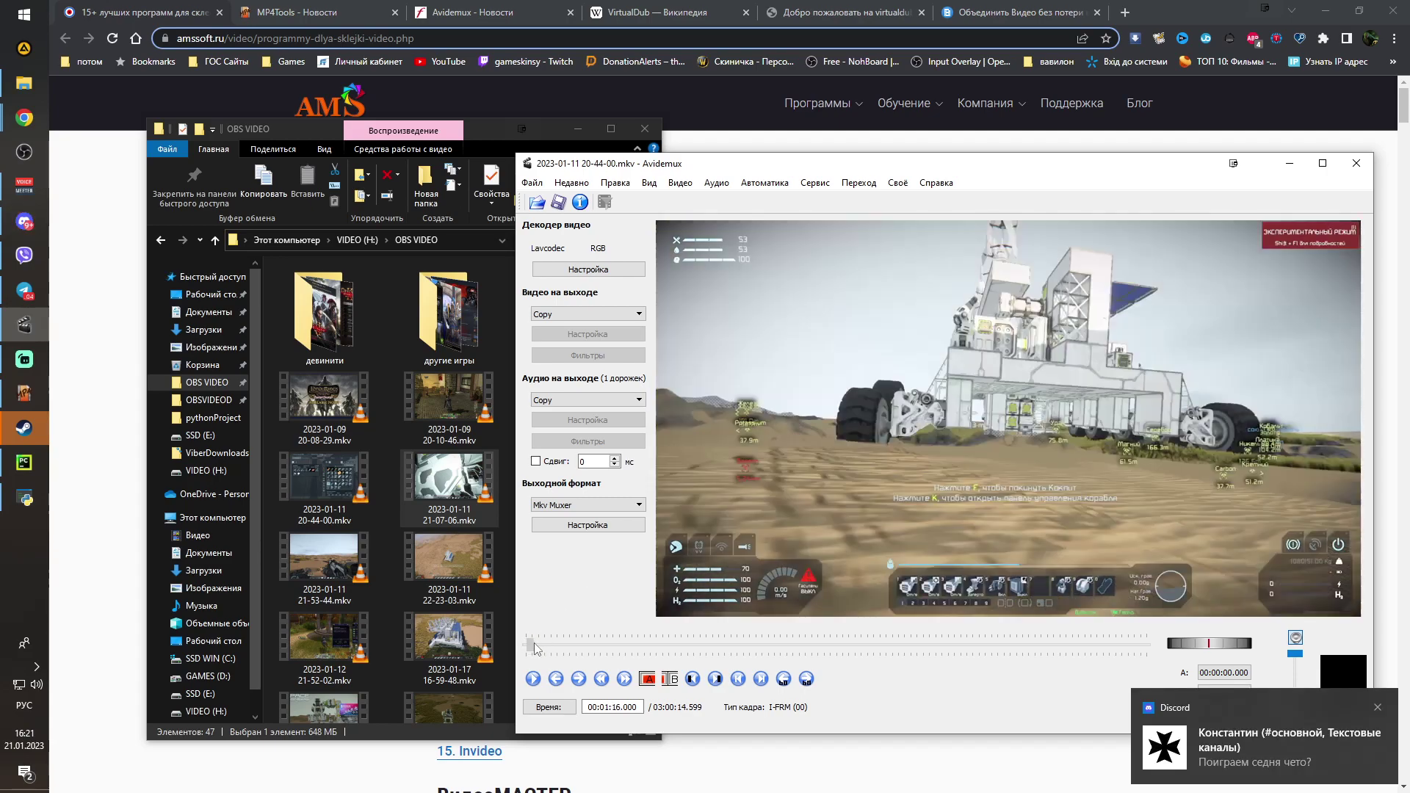
left_click_drag(544, 644, 1151, 652)
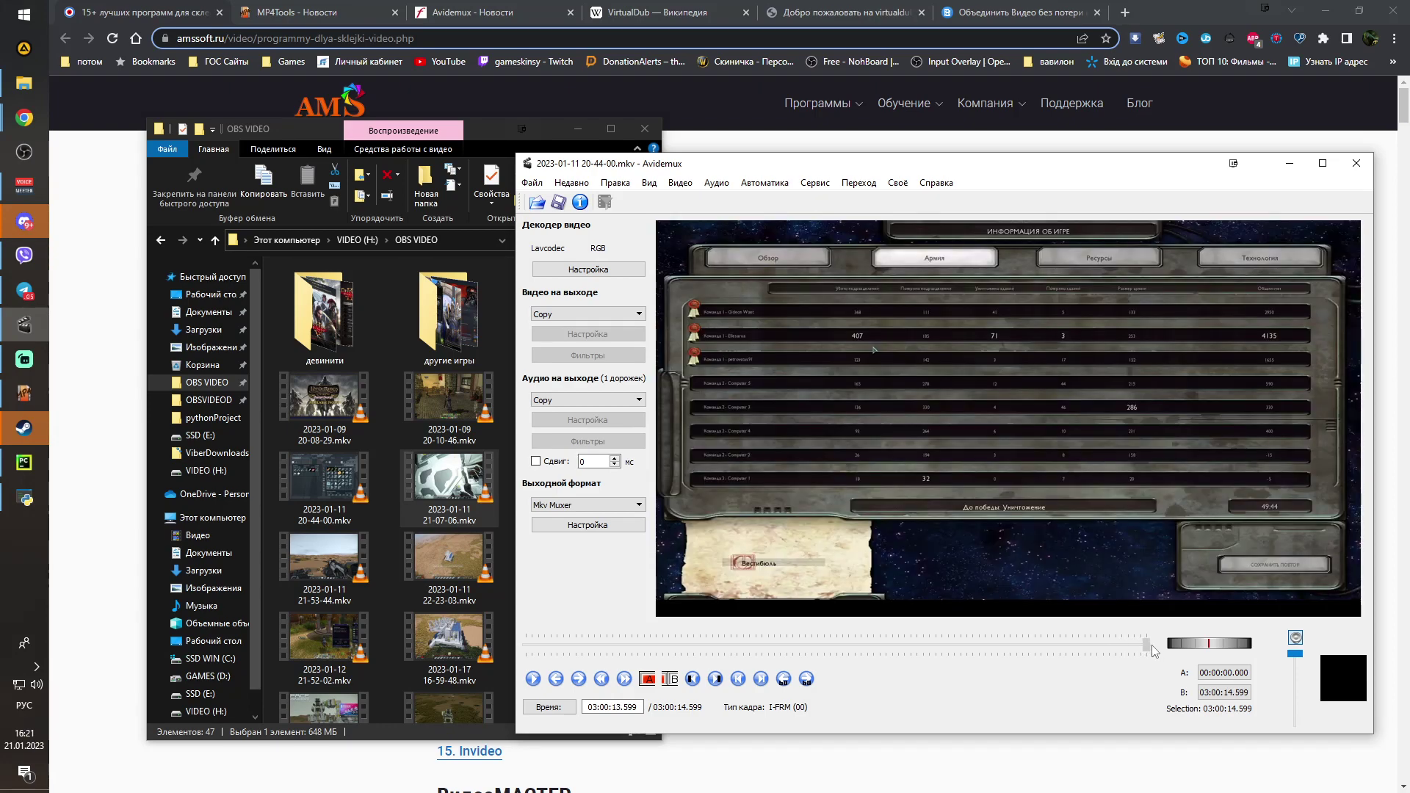
left_click_drag(1157, 652, 584, 629)
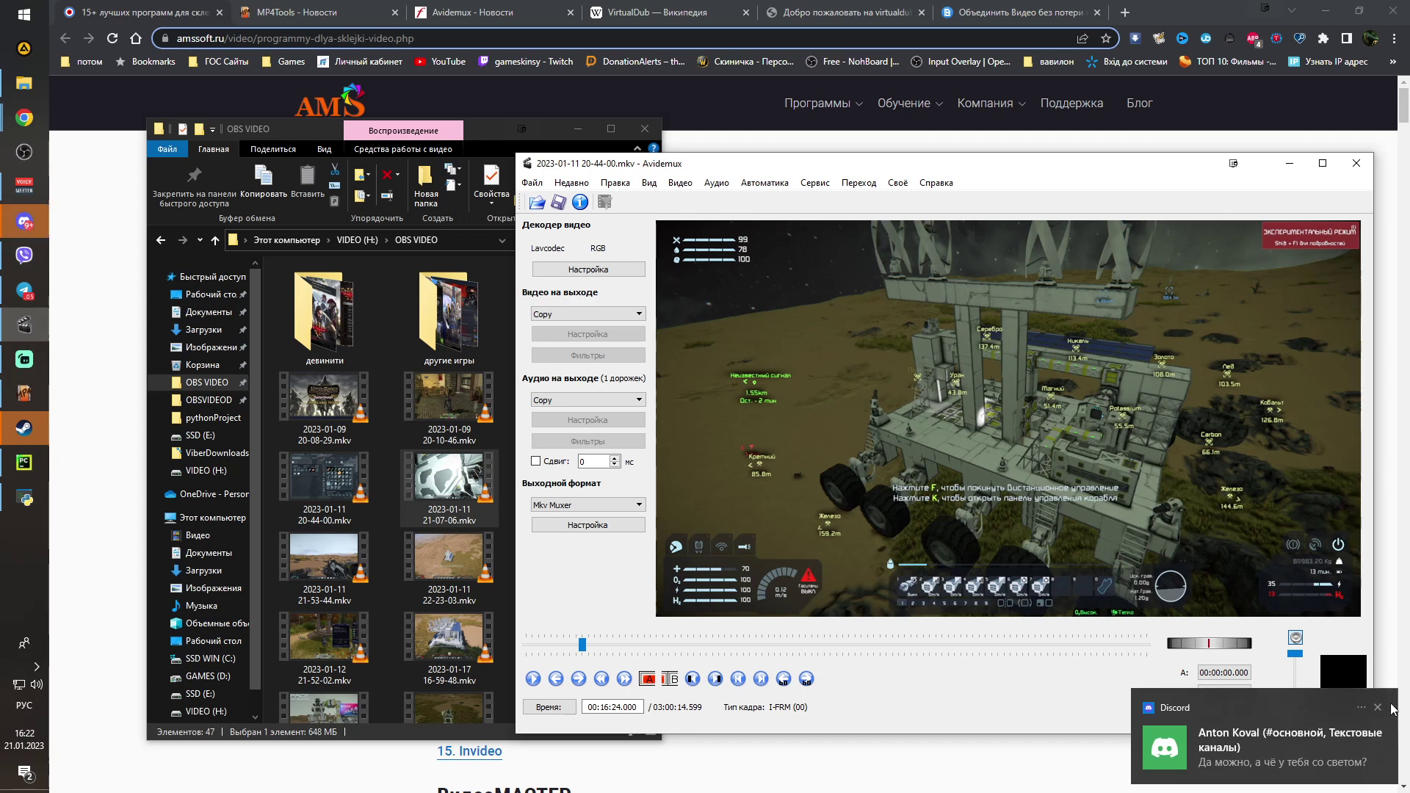
left_click(1378, 707)
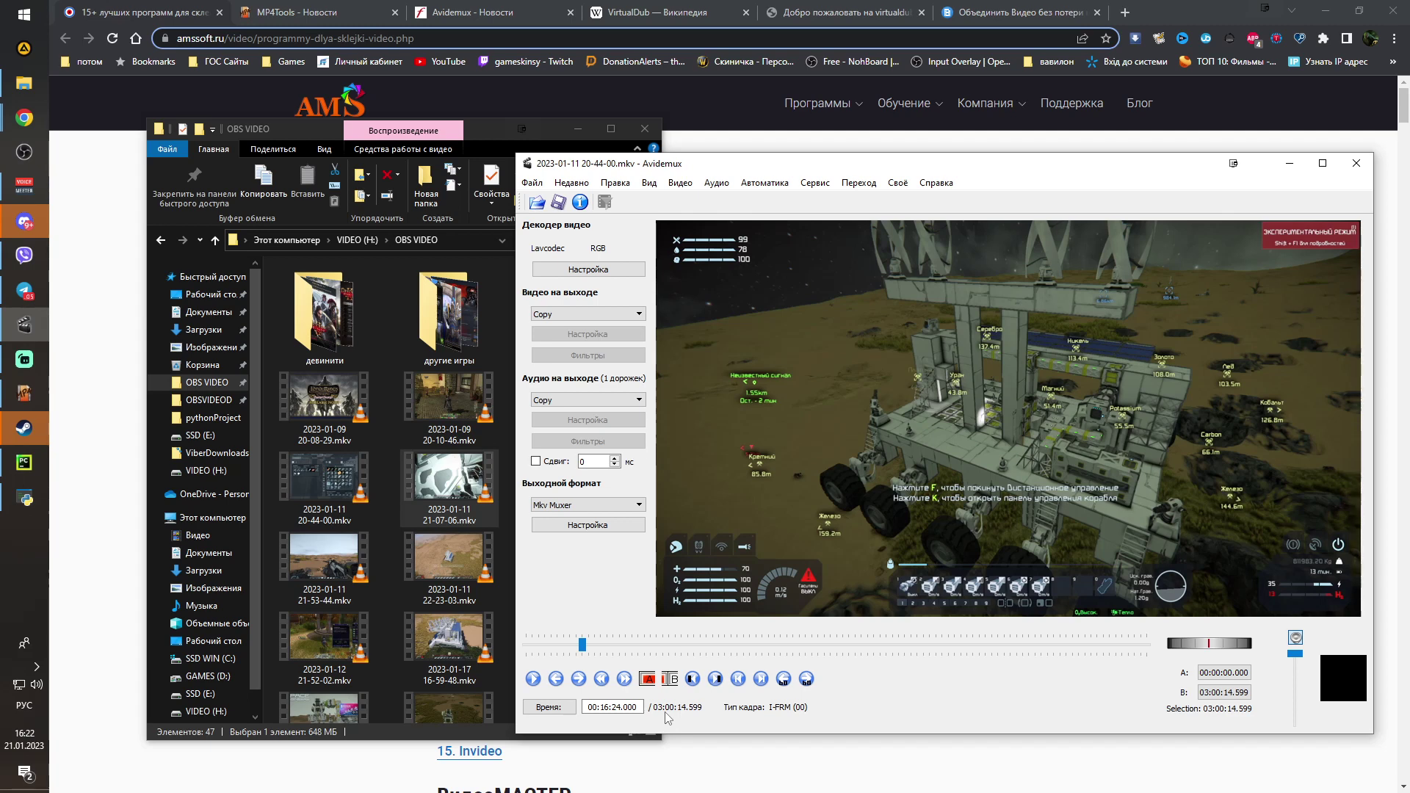
left_click(734, 646)
left_click_drag(734, 650, 773, 651)
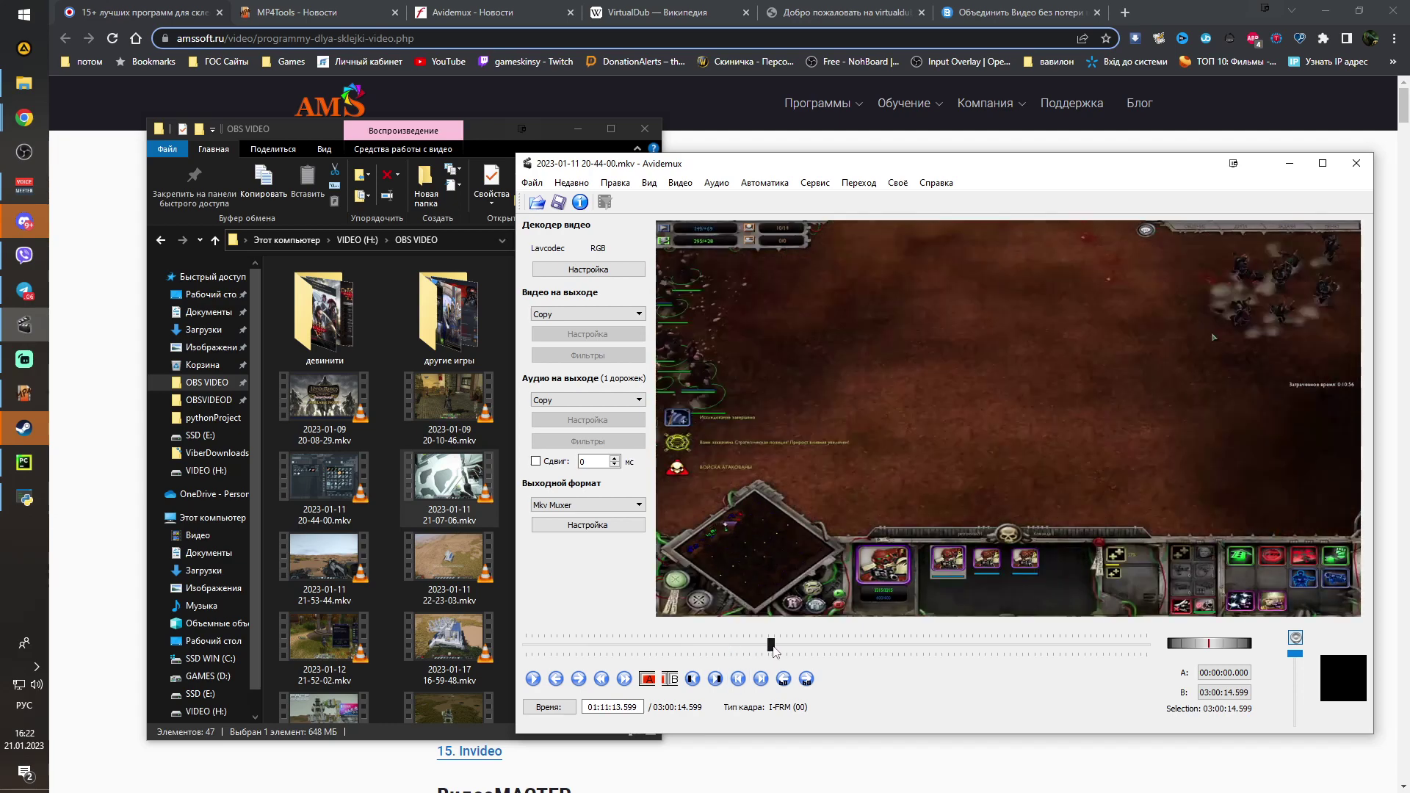
left_click(328, 473)
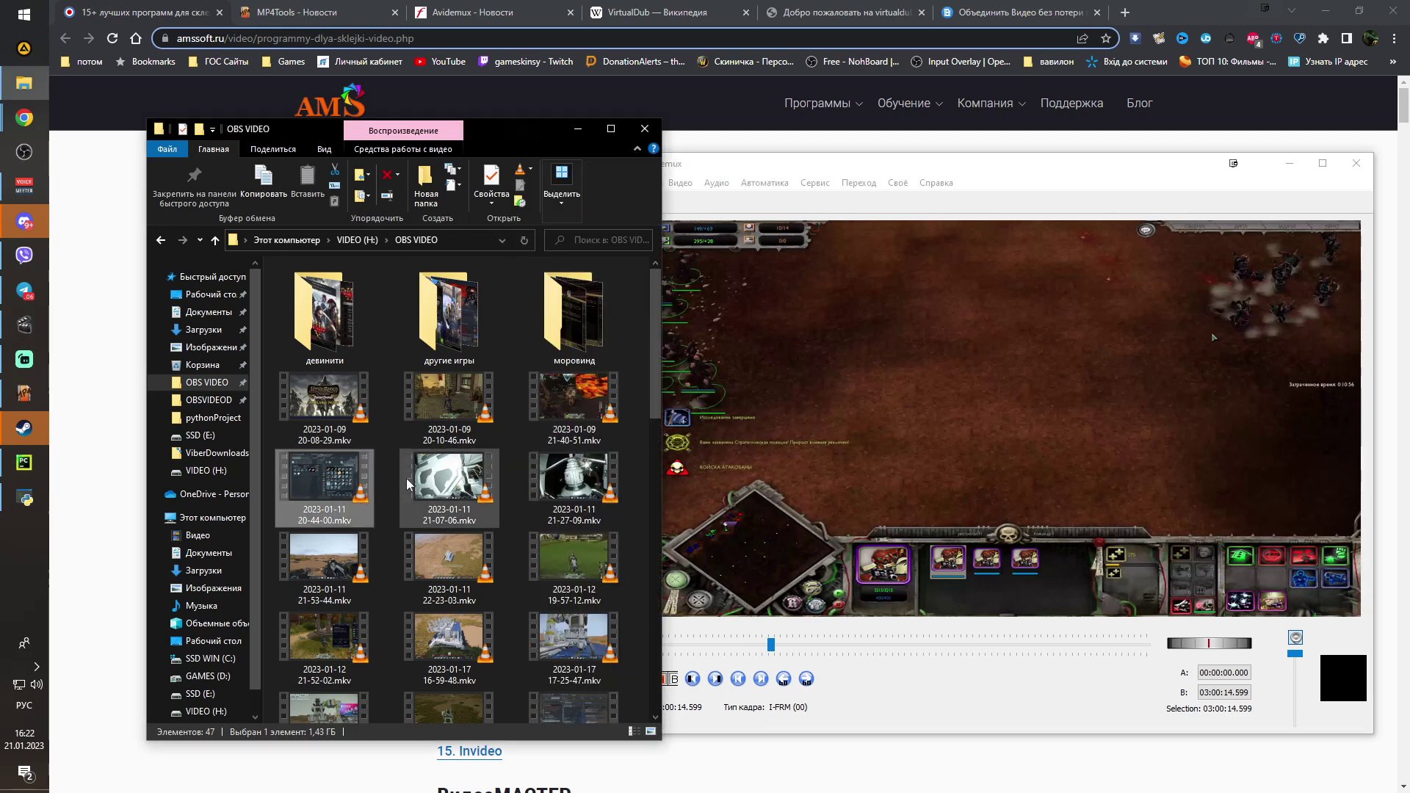
left_click(451, 502, "ctrl")
left_click(574, 485, "ctrl")
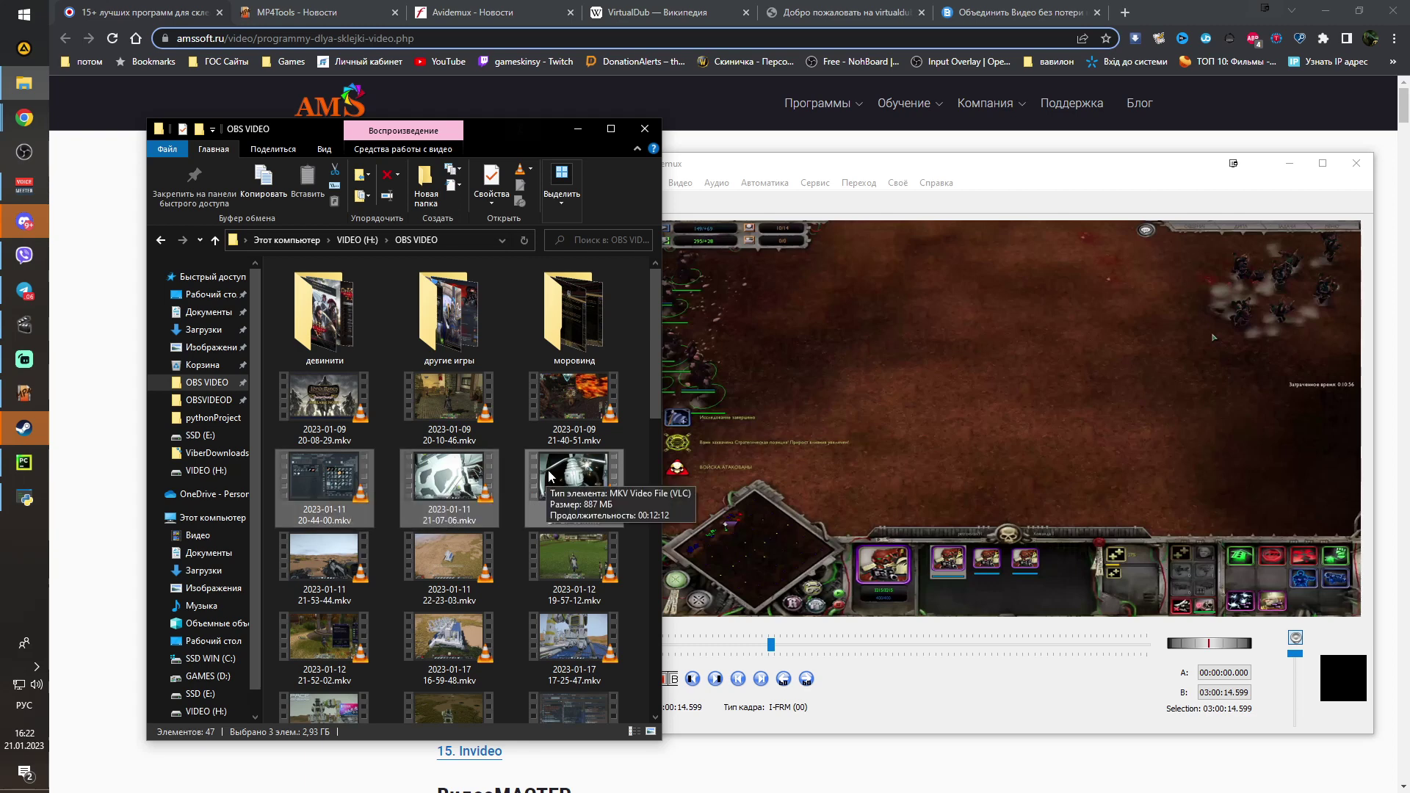
Close the loaded video file in Avidemux and place the Avidemux window beside File Explorer
left_click(874, 163)
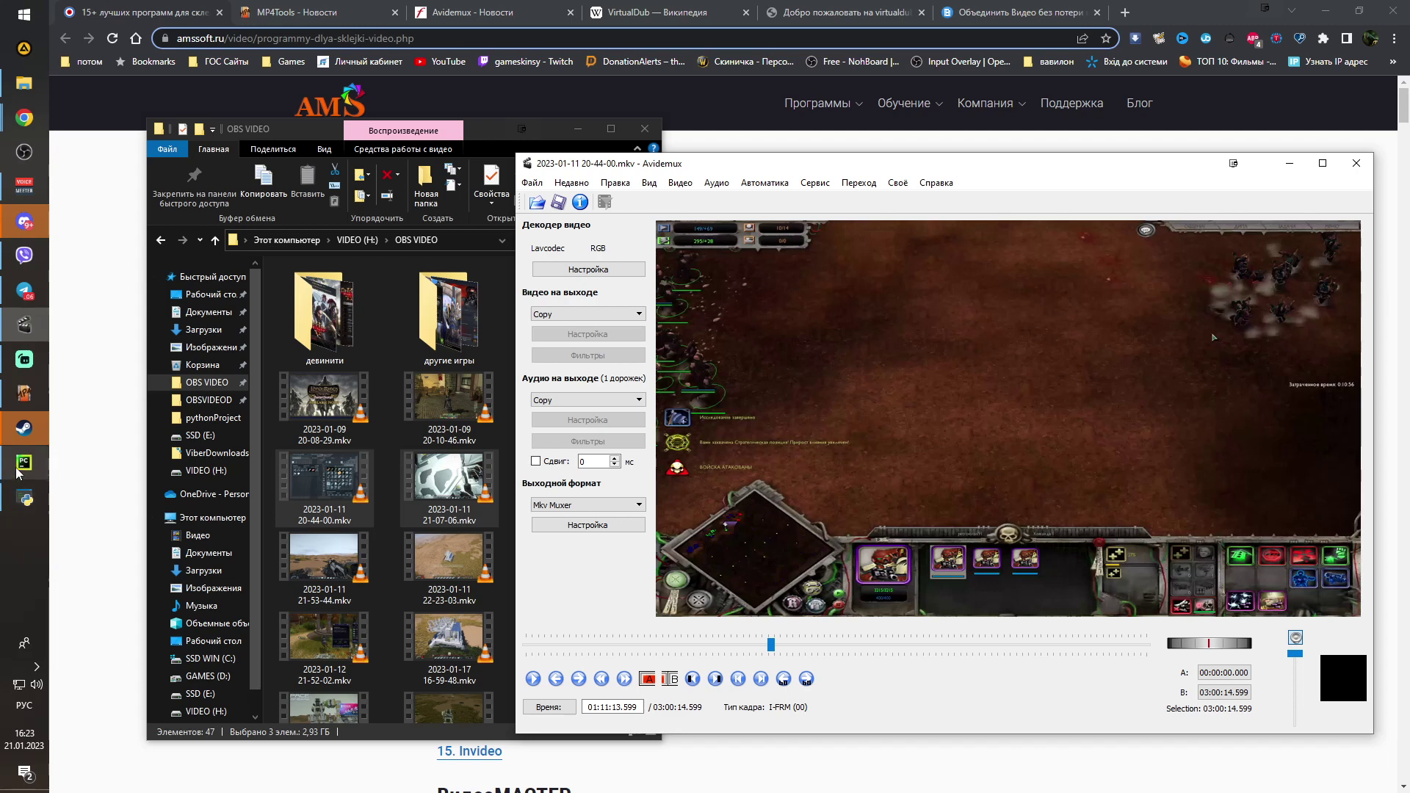
left_click(40, 354)
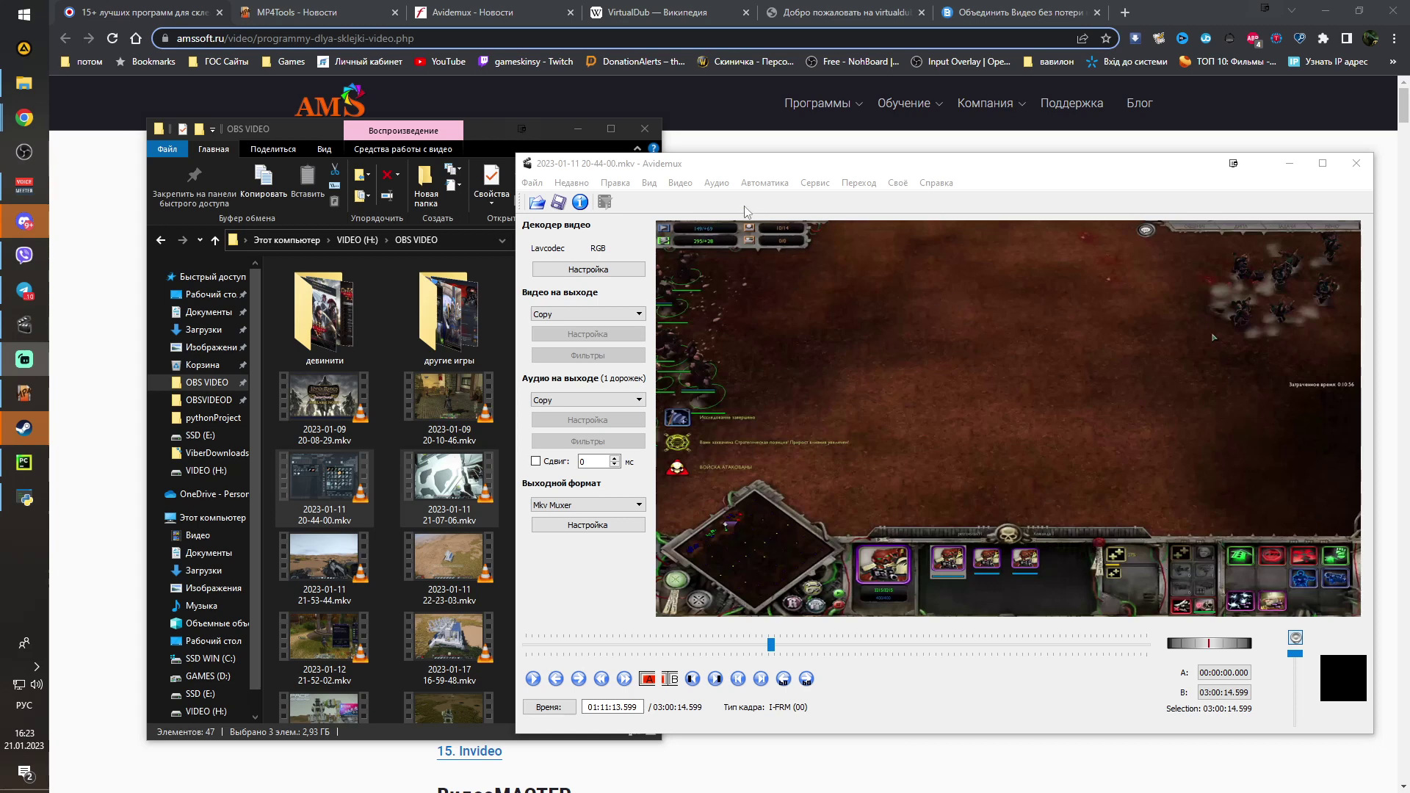
left_click_drag(706, 170, 728, 128)
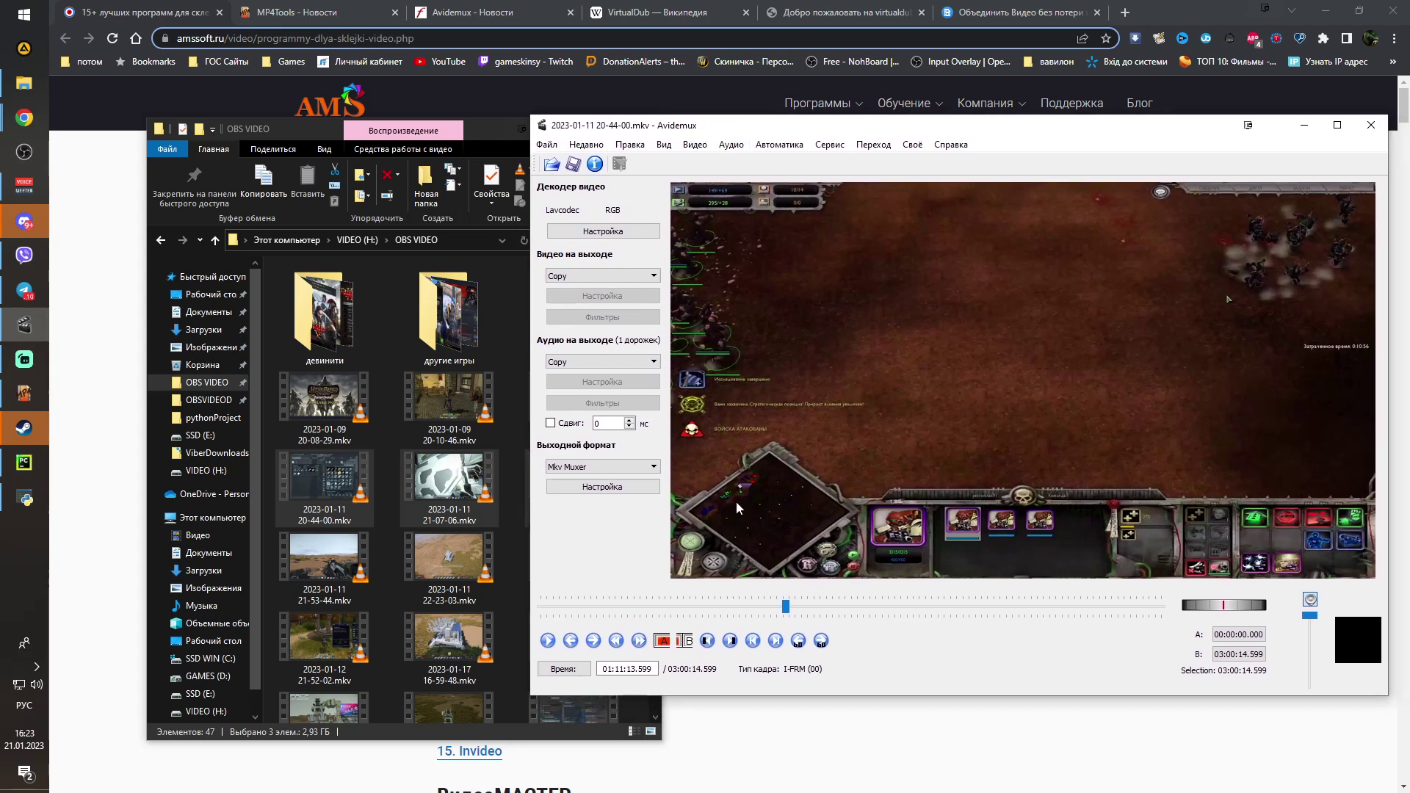
left_click(547, 144)
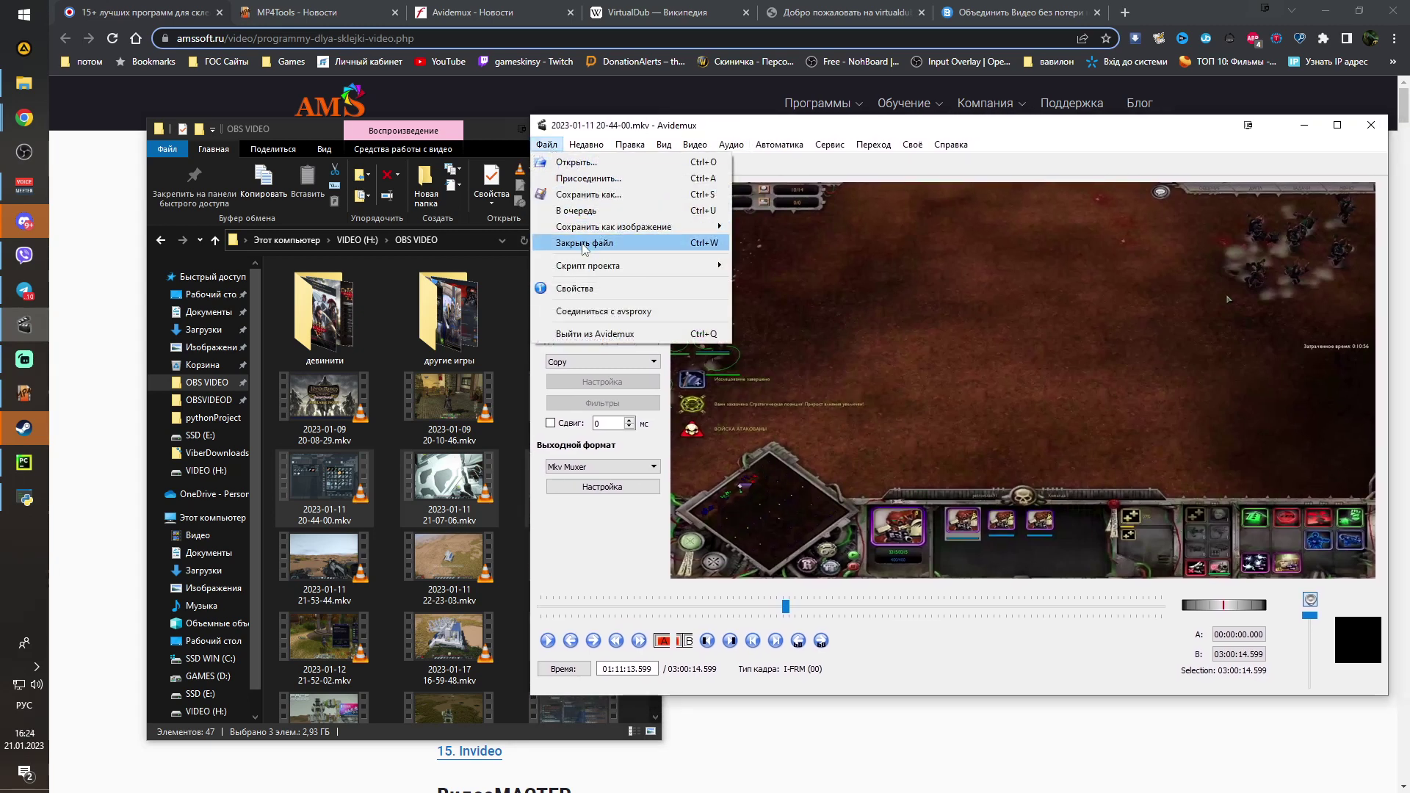
left_click(591, 243)
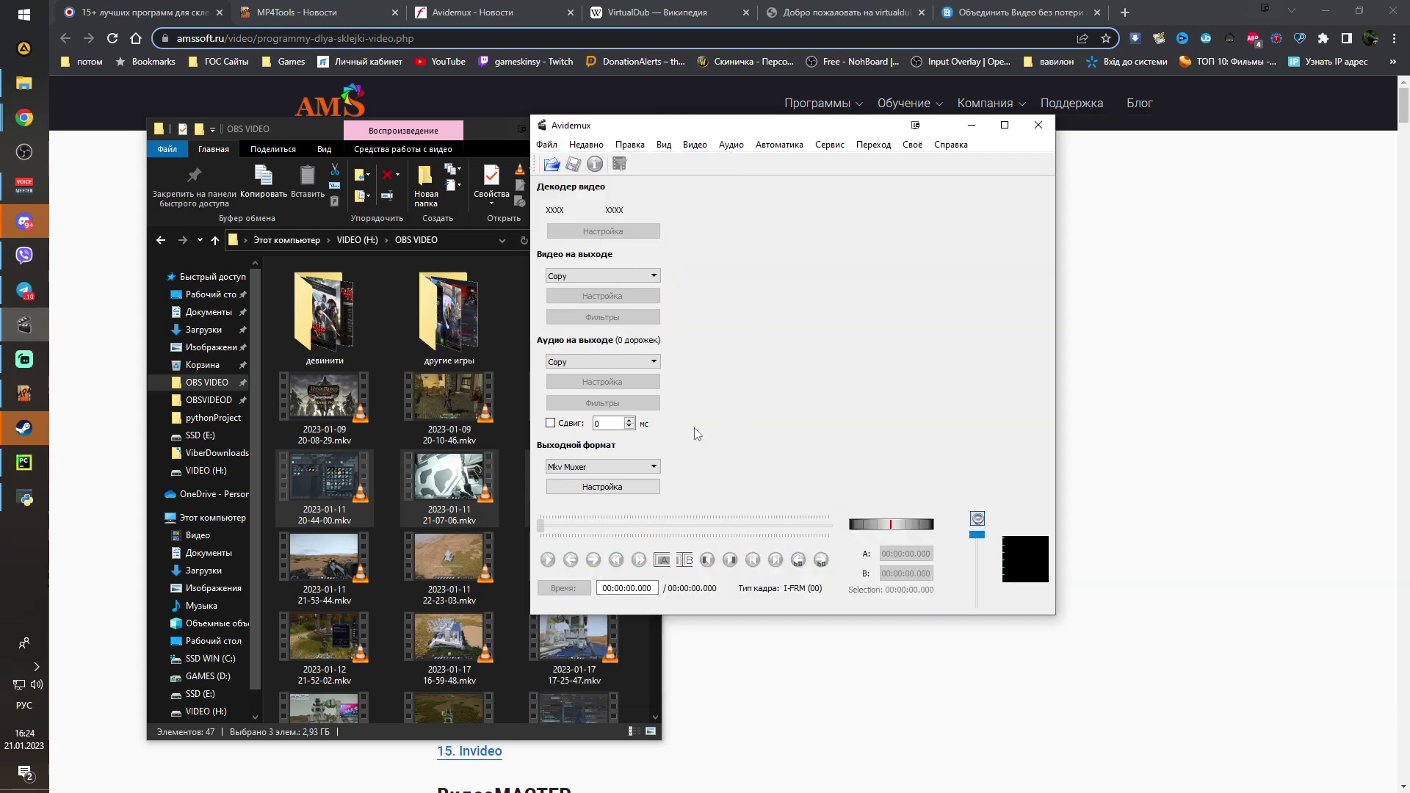
left_click_drag(740, 133, 908, 155)
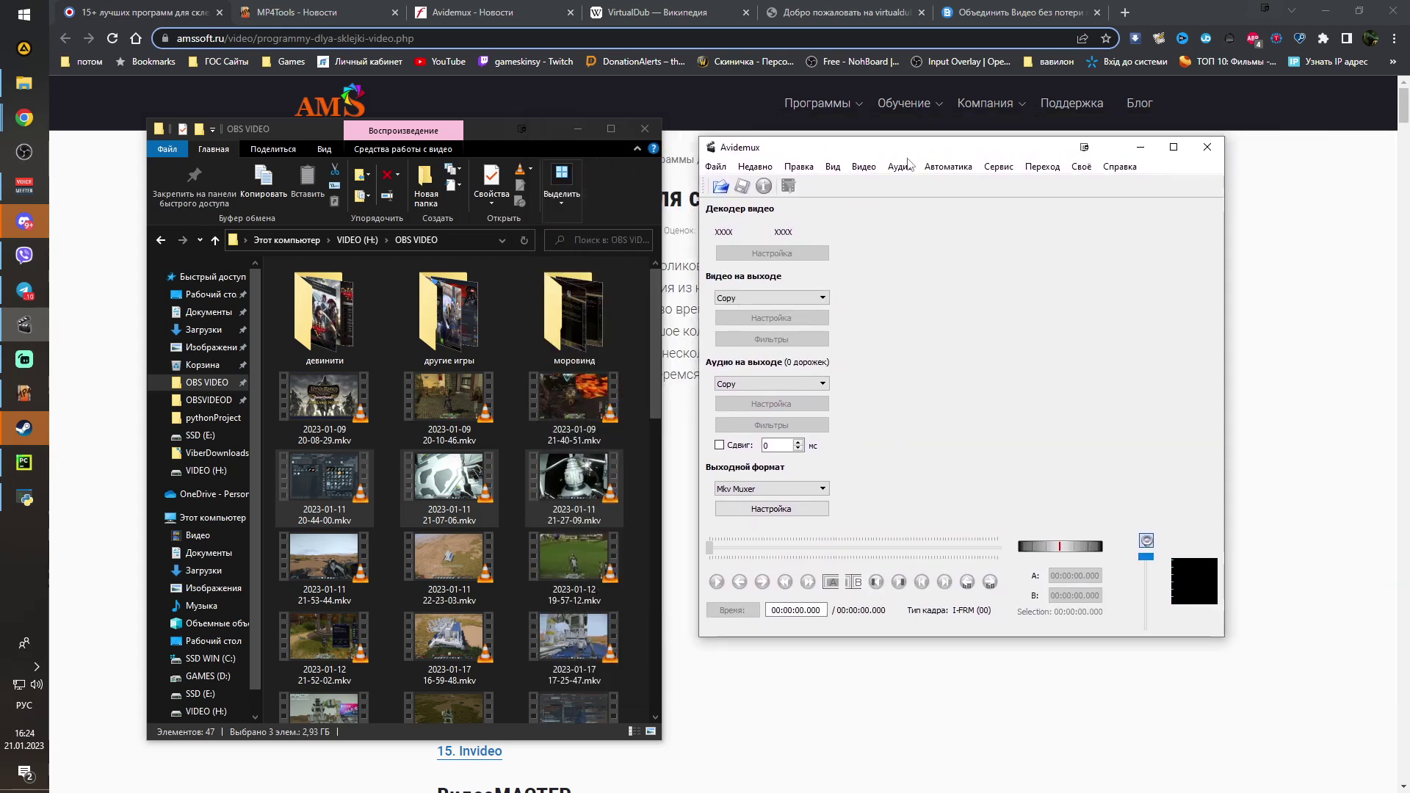
left_click(336, 406)
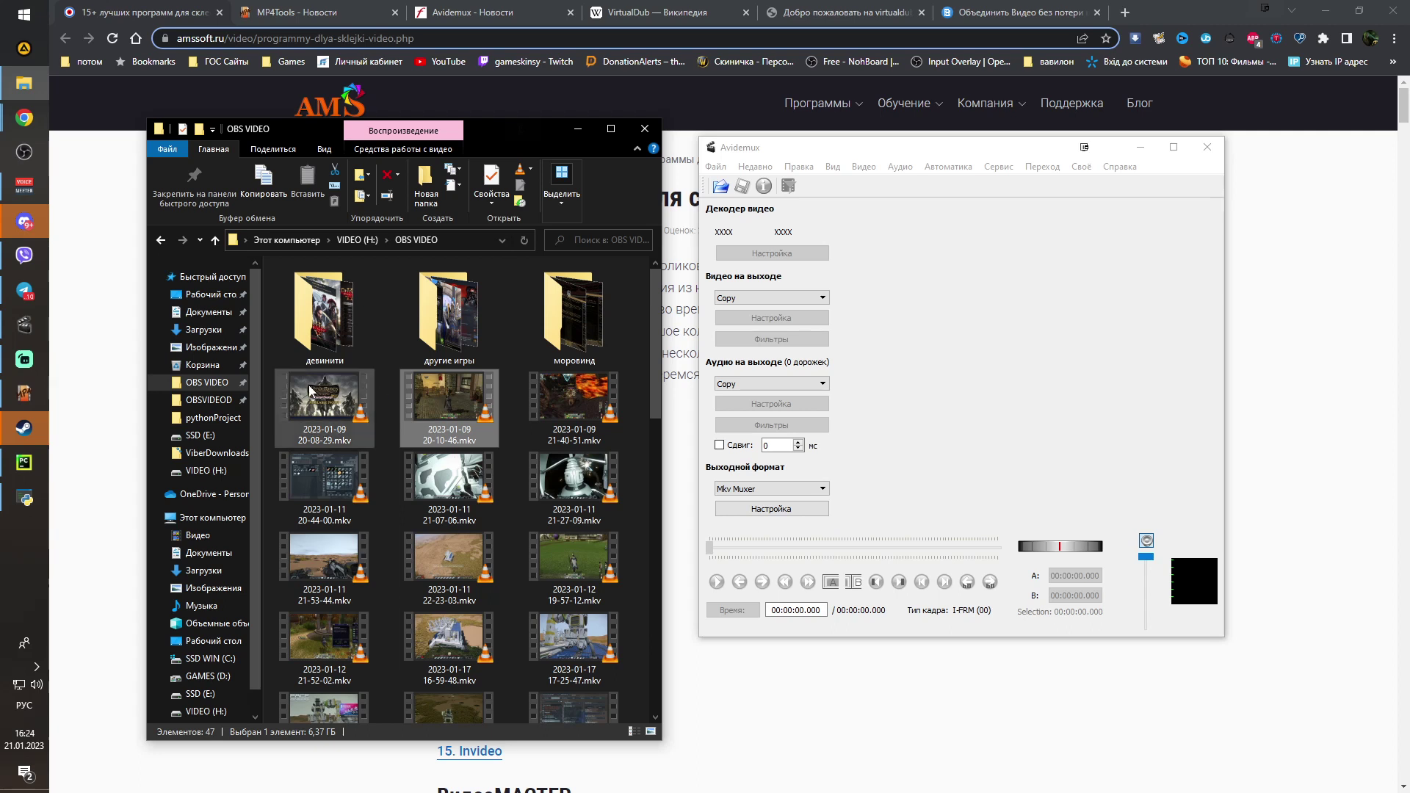
left_click(536, 400)
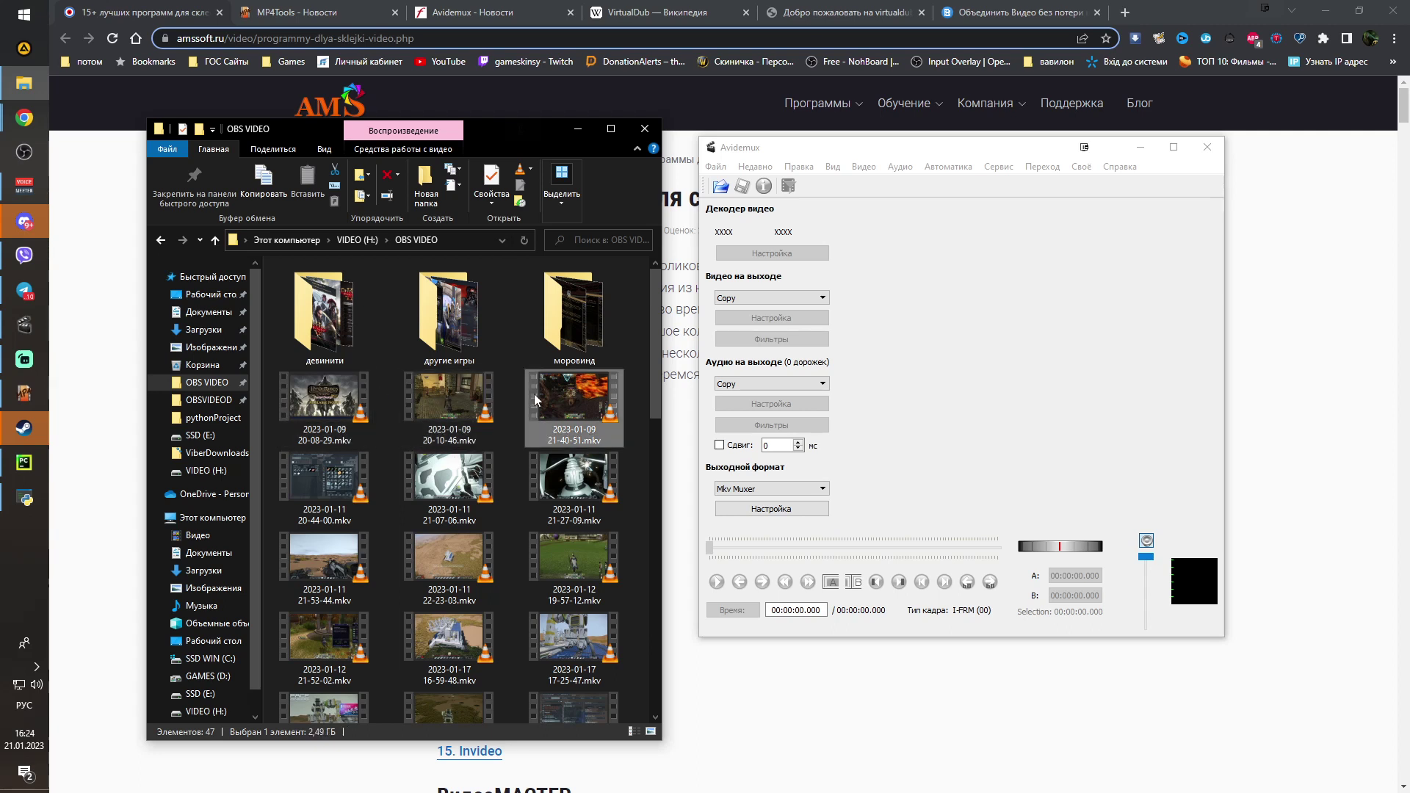
left_click(310, 476)
left_click(462, 481)
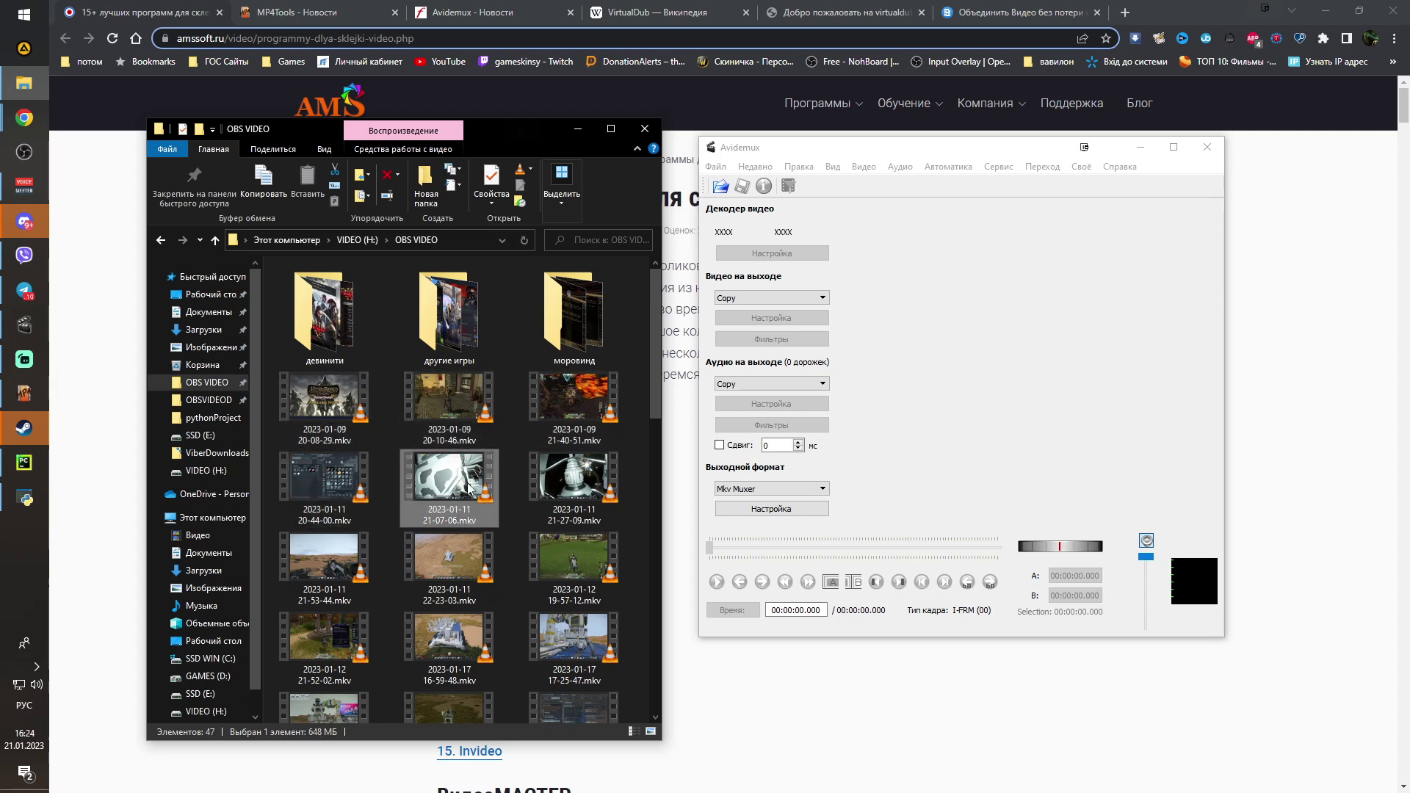
left_click(584, 487)
left_click(433, 486)
left_click(327, 565)
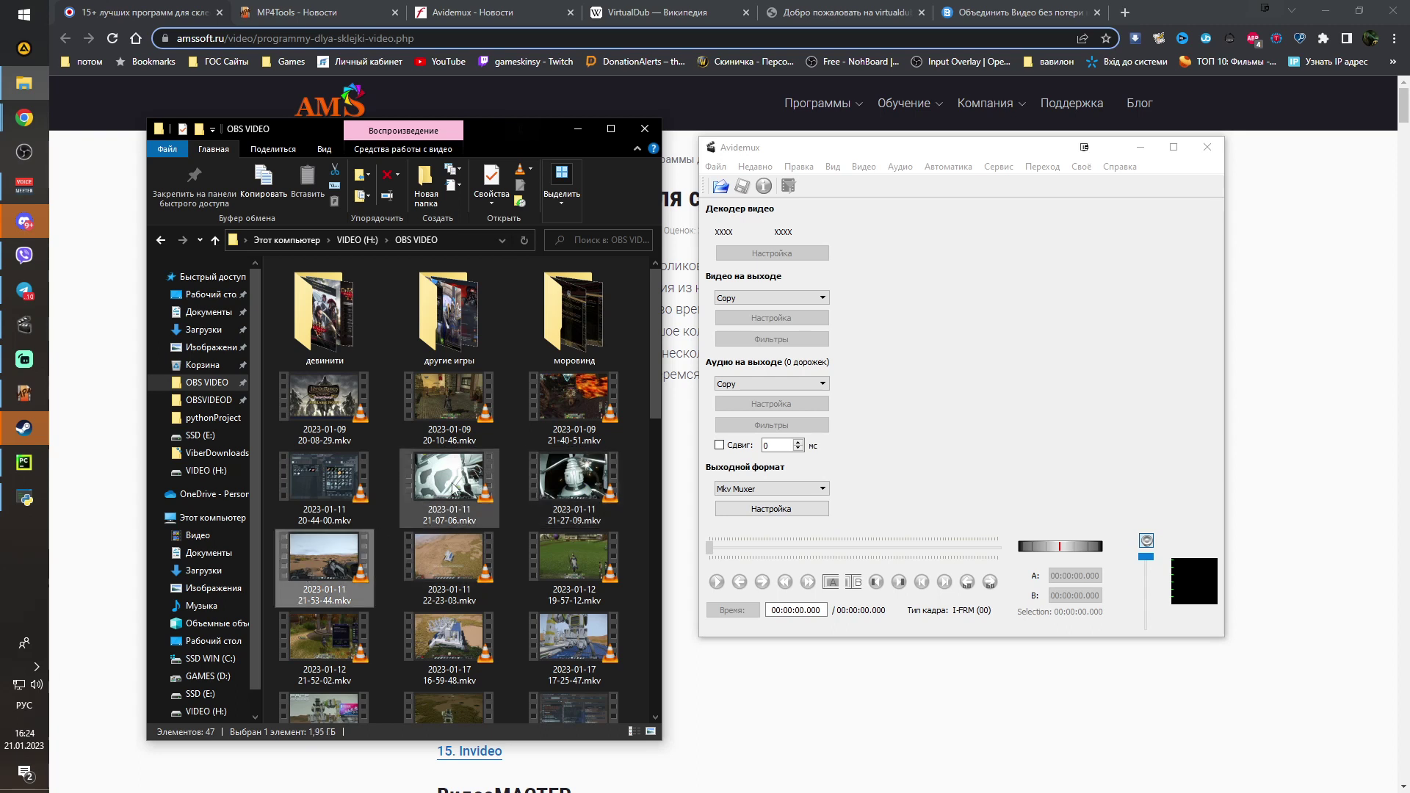
left_click(455, 490)
left_click(563, 484, "ctrl")
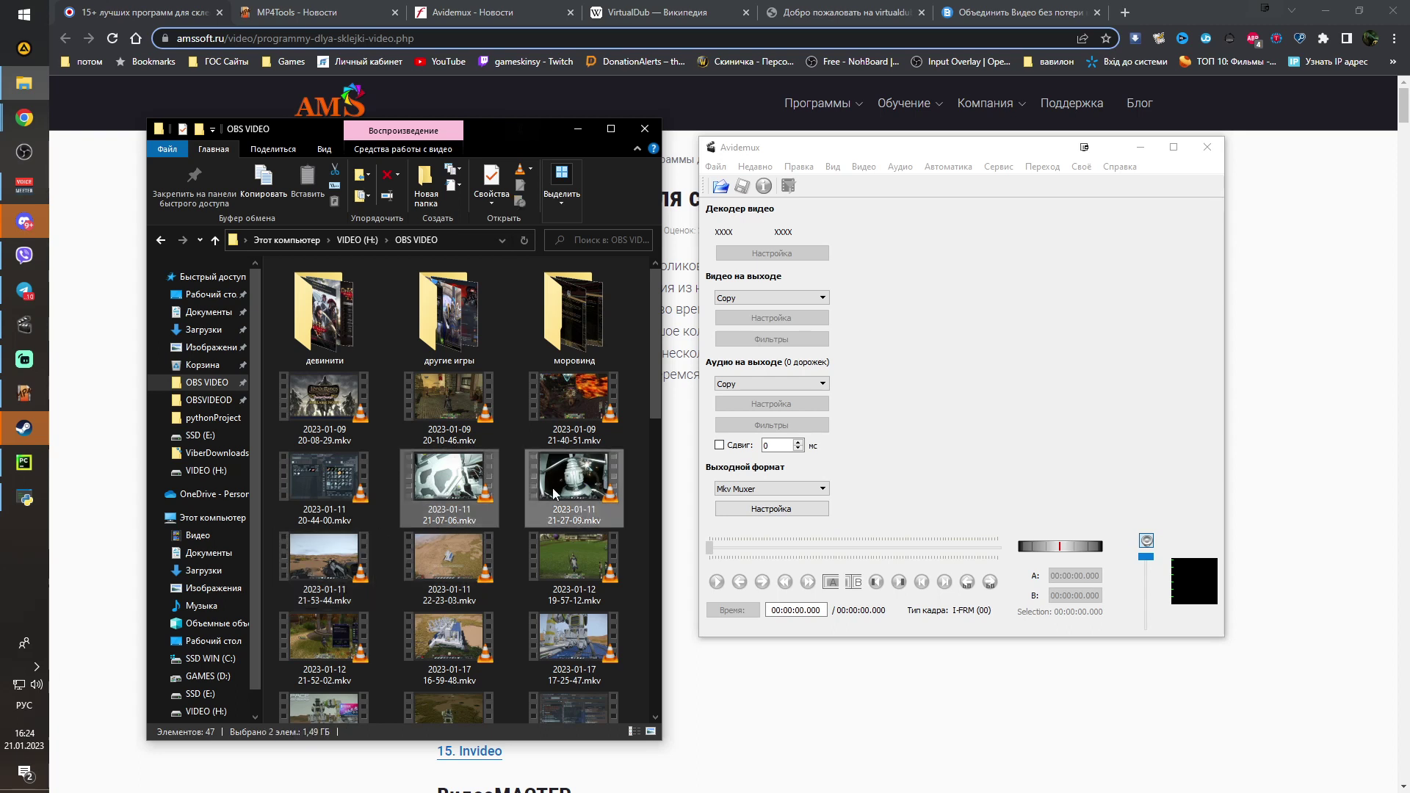
left_click_drag(562, 484, 971, 353)
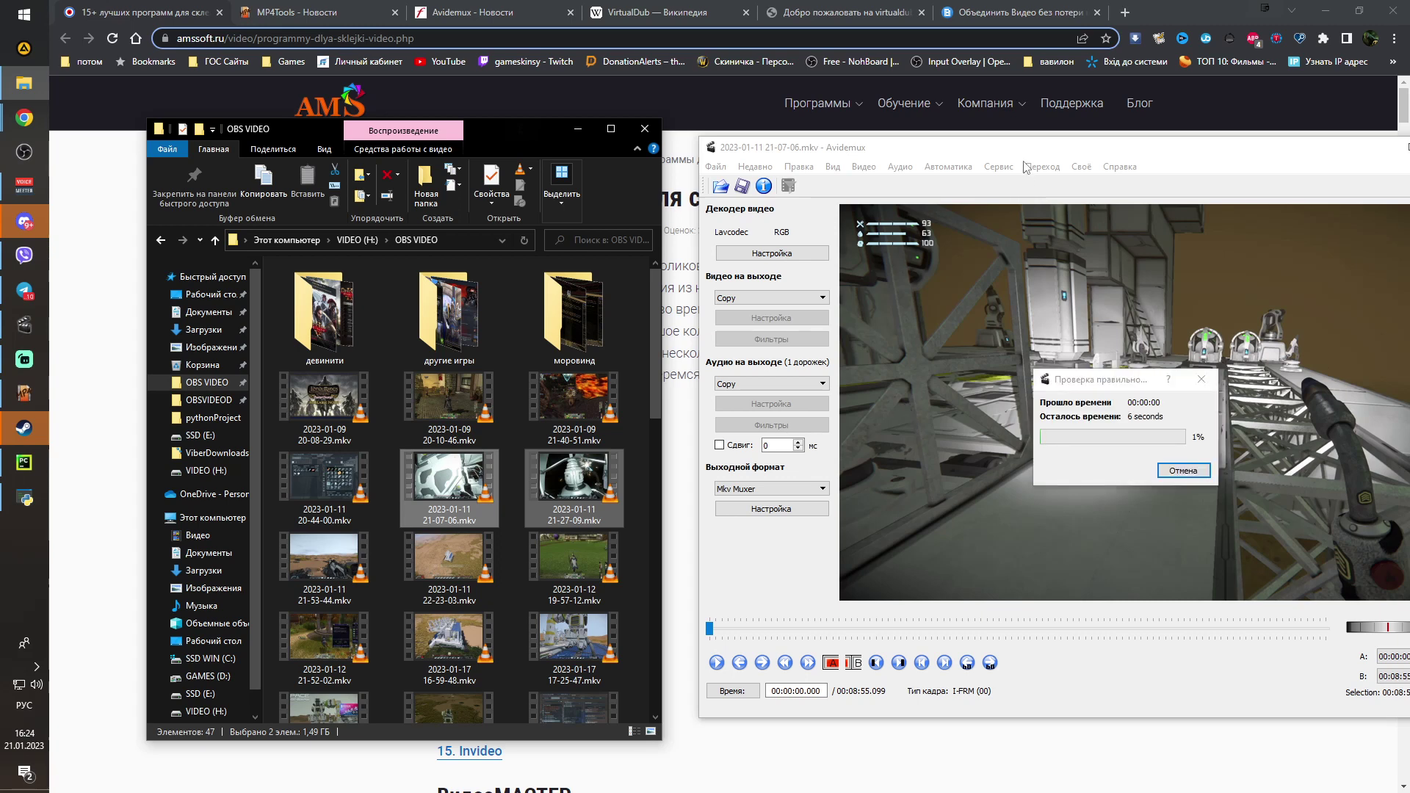
left_click_drag(1043, 141, 864, 134)
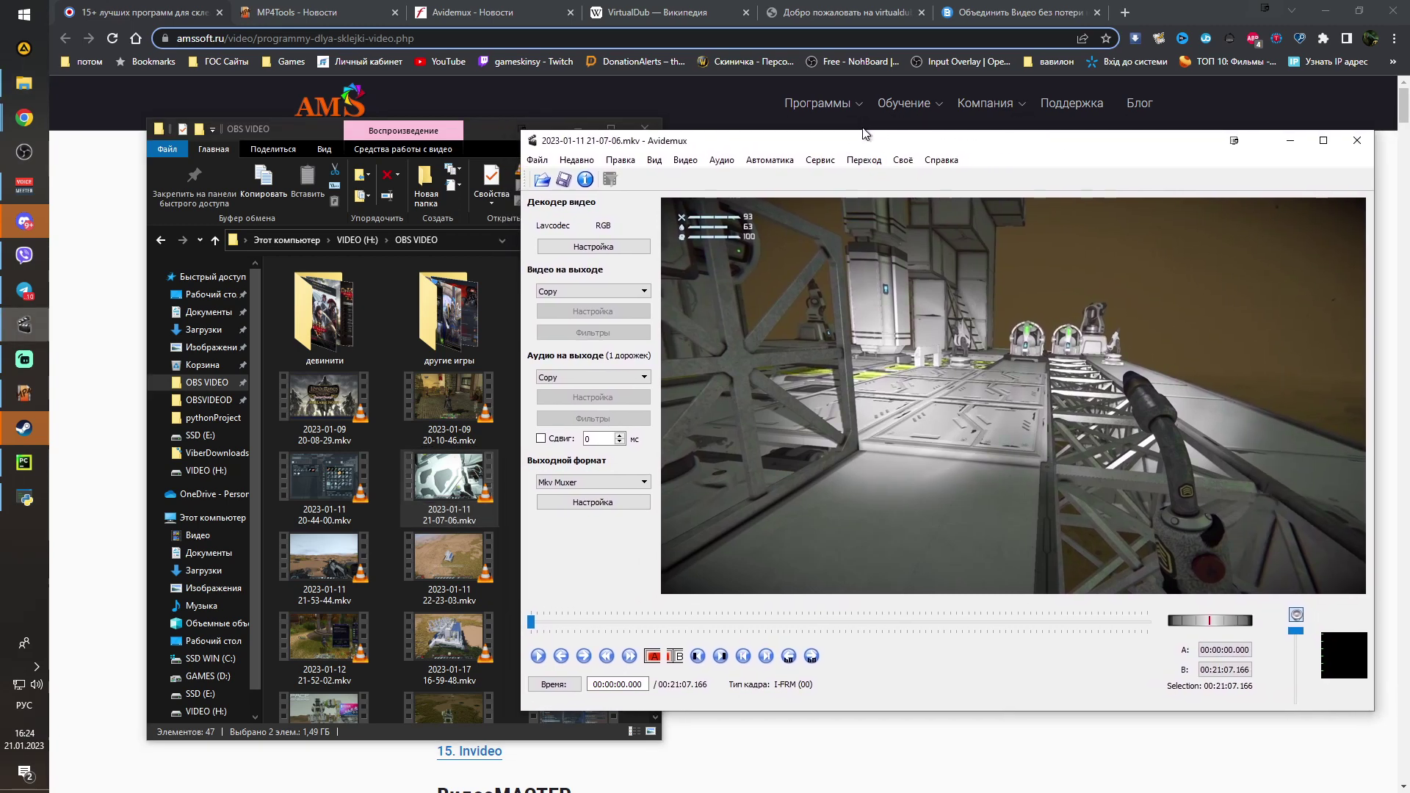
Save the joined video as 1.mkv in the OBSVIDEOD folder on GAMES (D:)
left_click(564, 184)
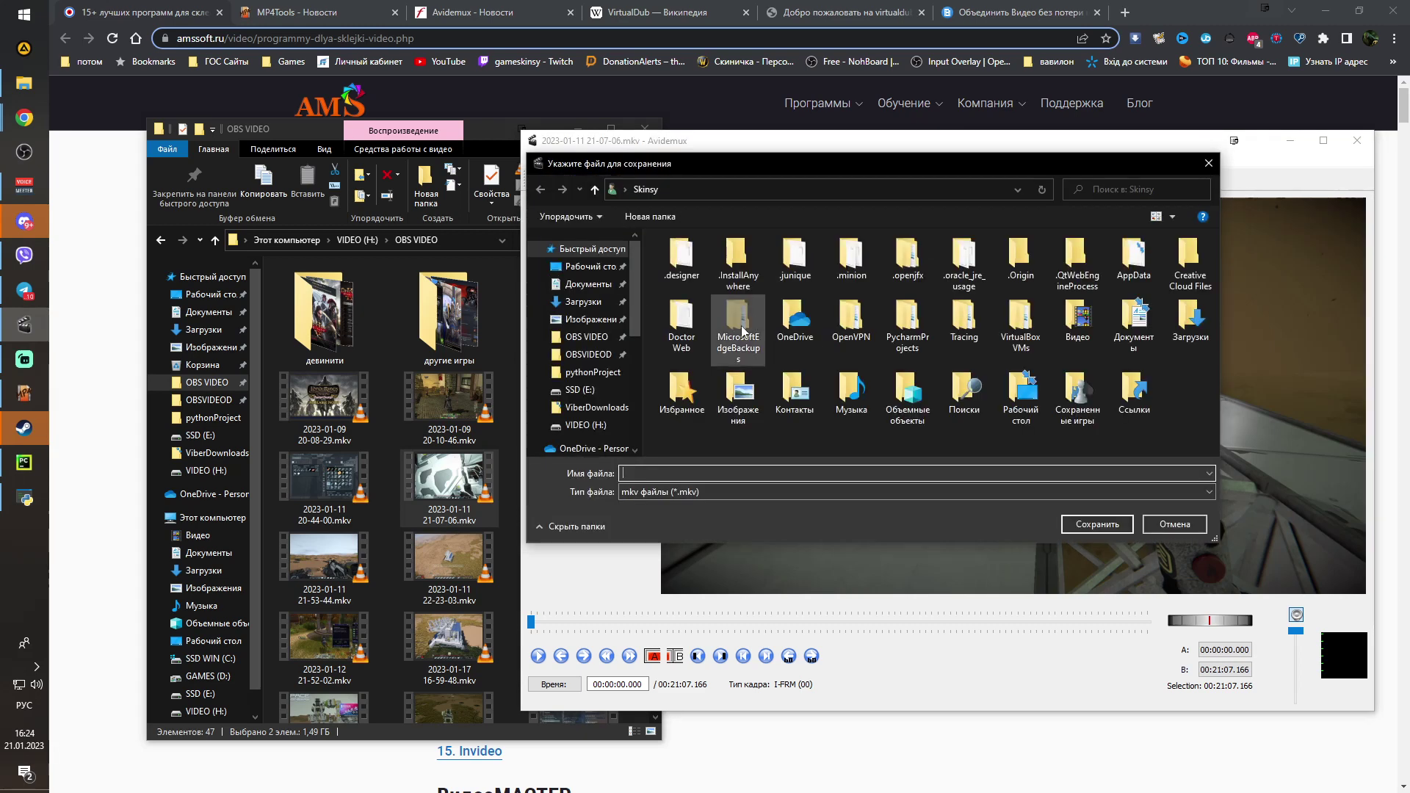
left_click(588, 354)
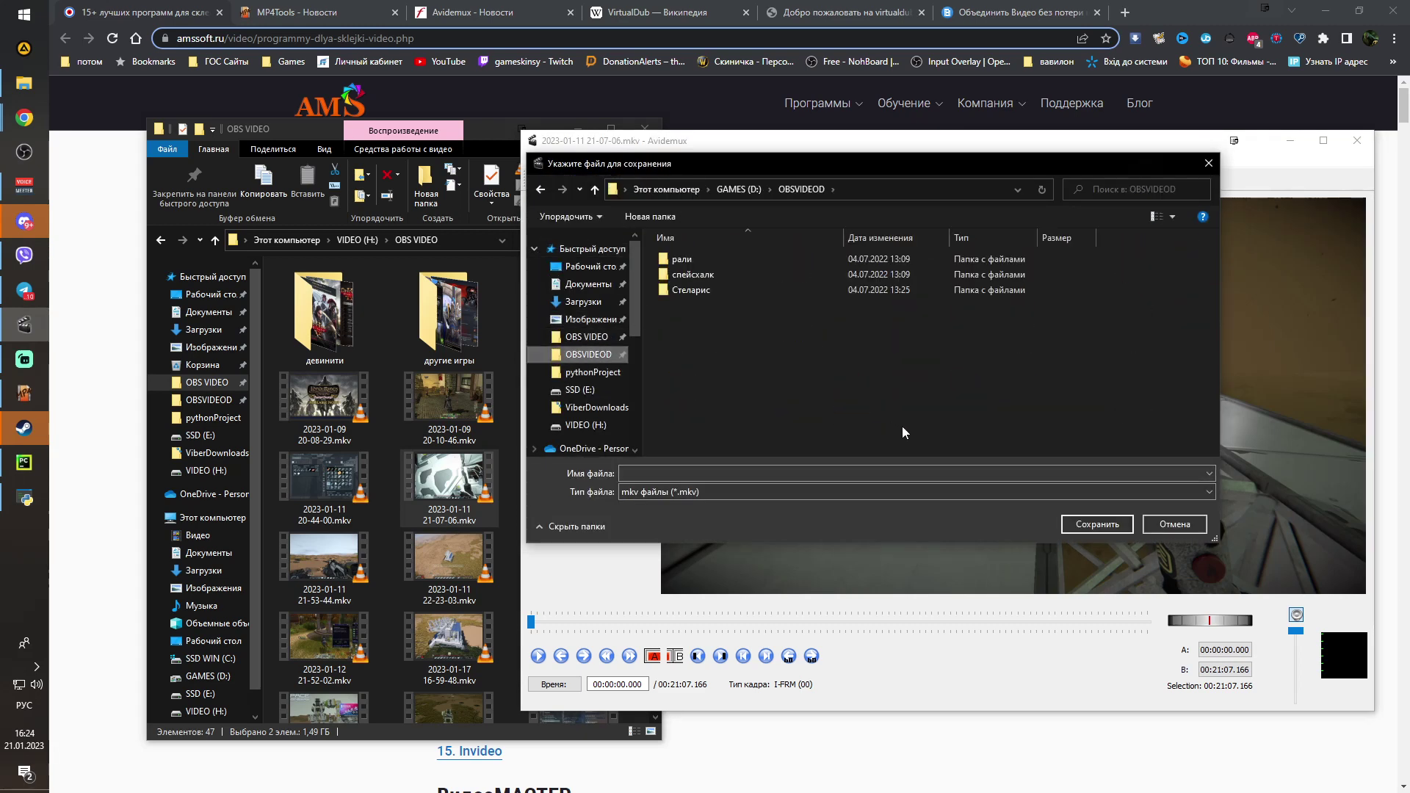
left_click(823, 470)
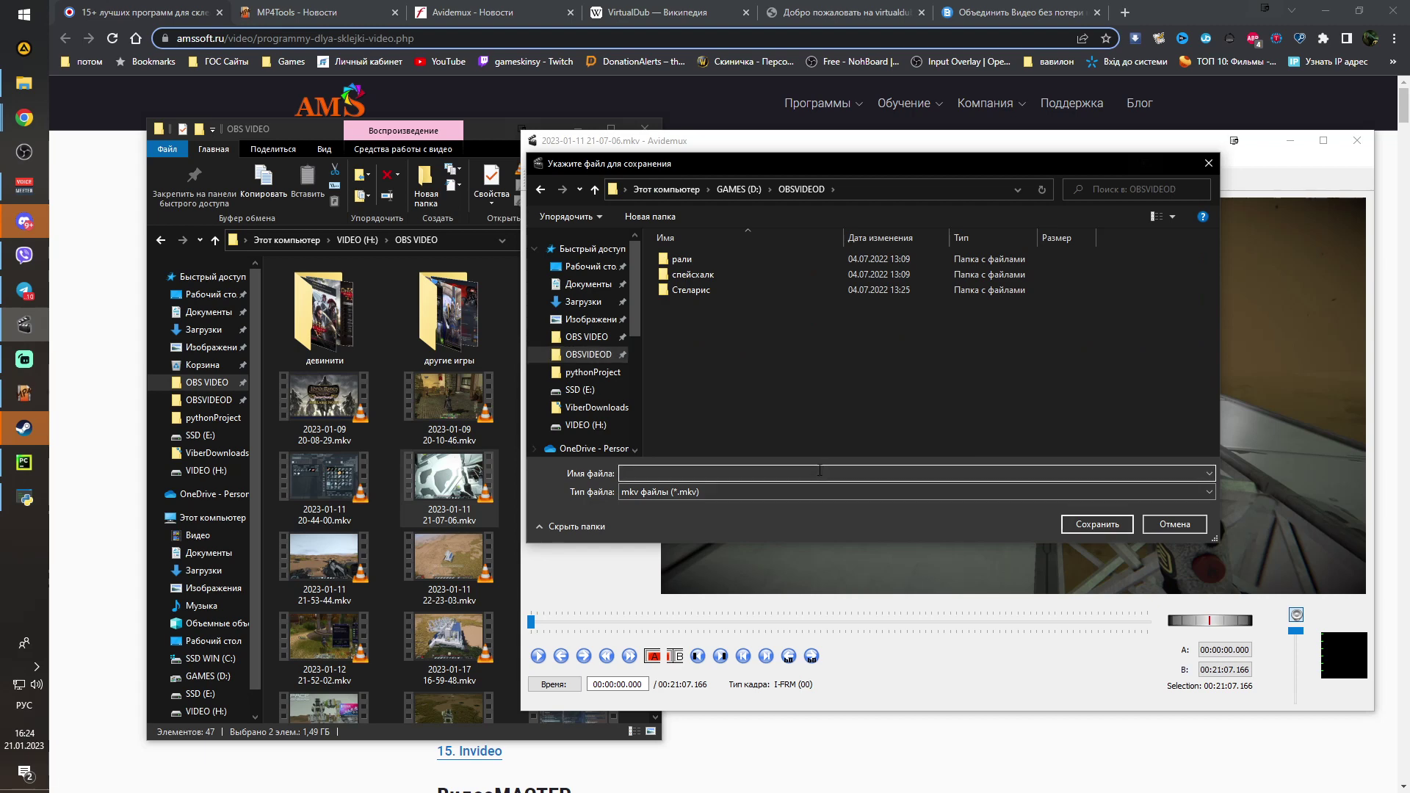
left_click(1096, 527)
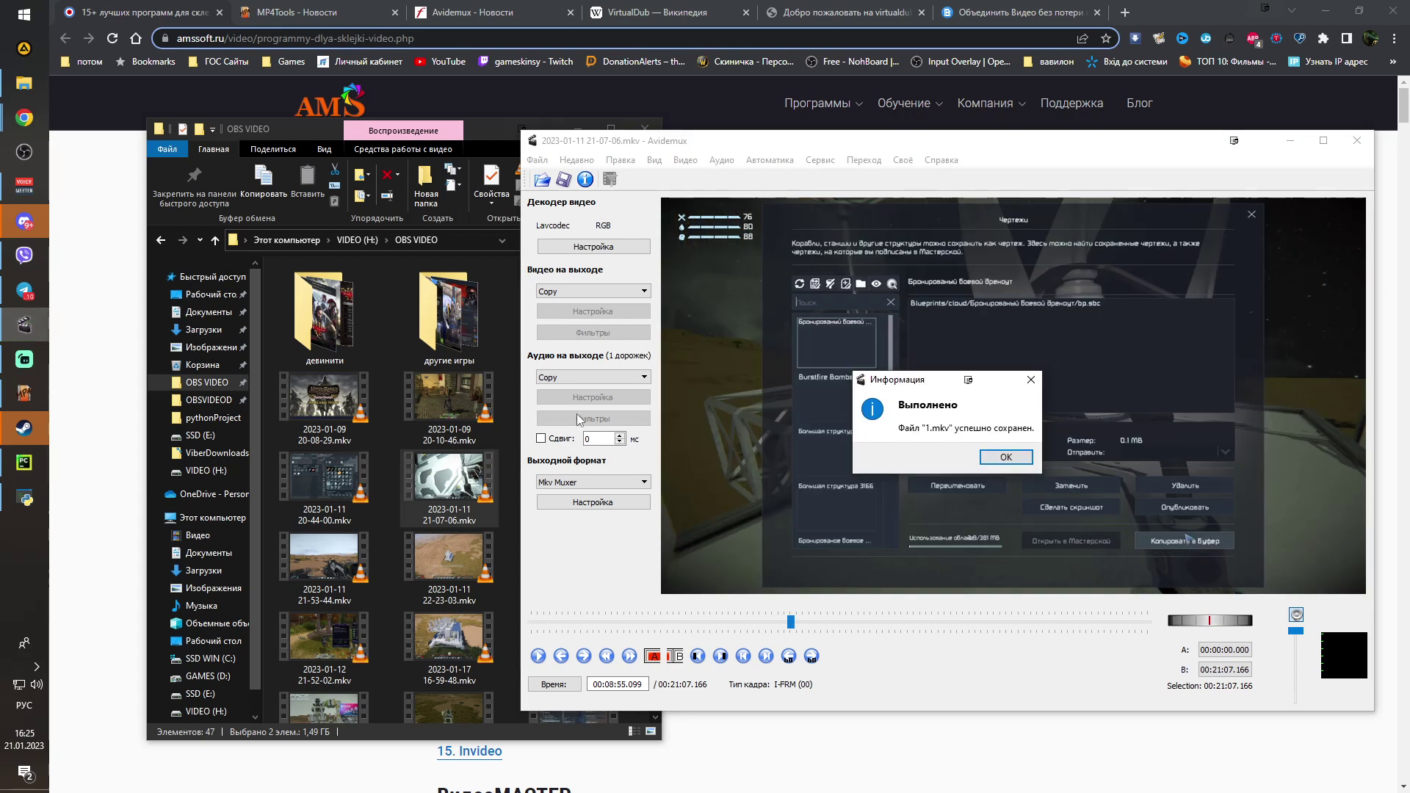
left_click(1002, 456)
Open OBSVIDEOD in a new File Explorer window and compare the size of 1.mkv with the two selected source recordings
key("super+e")
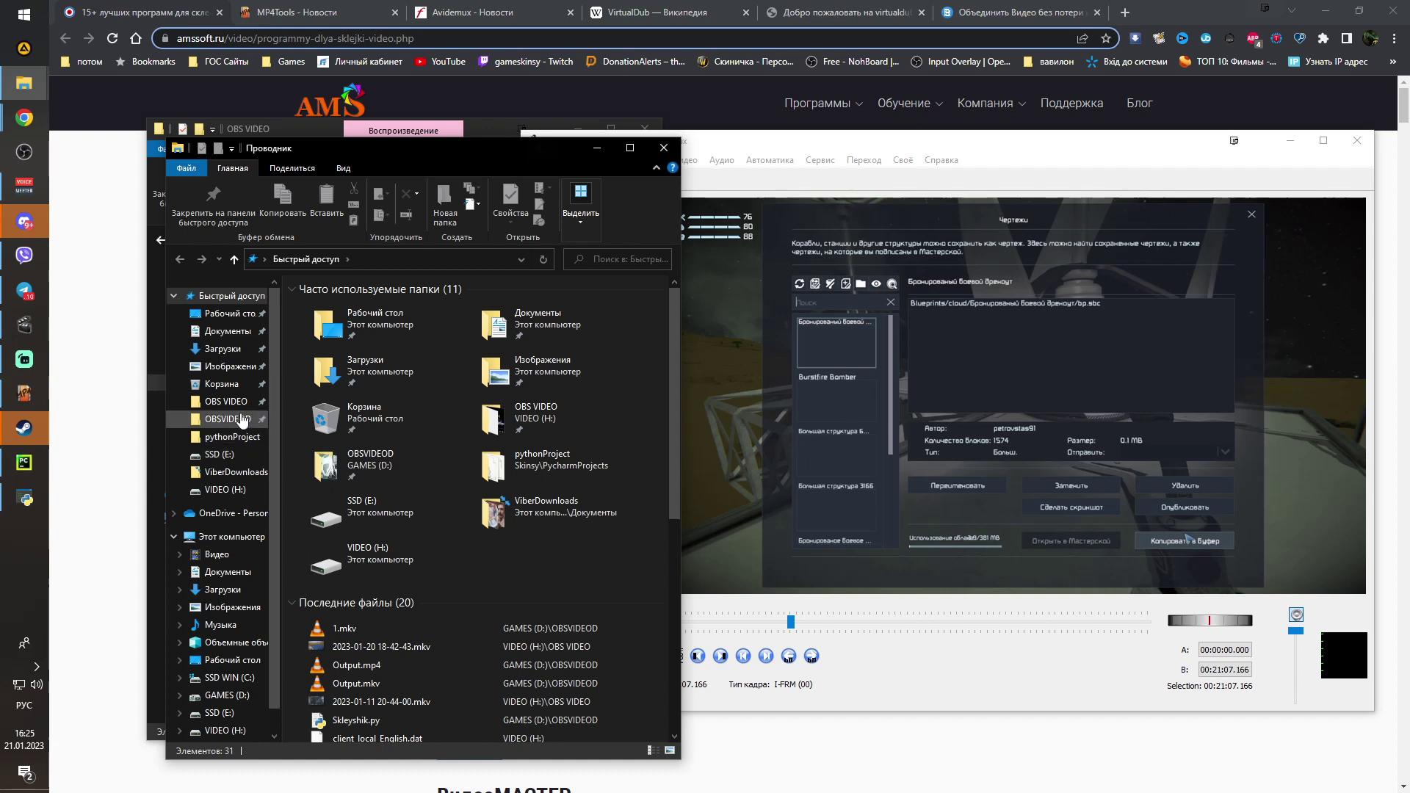
left_click(234, 419)
left_click(323, 354)
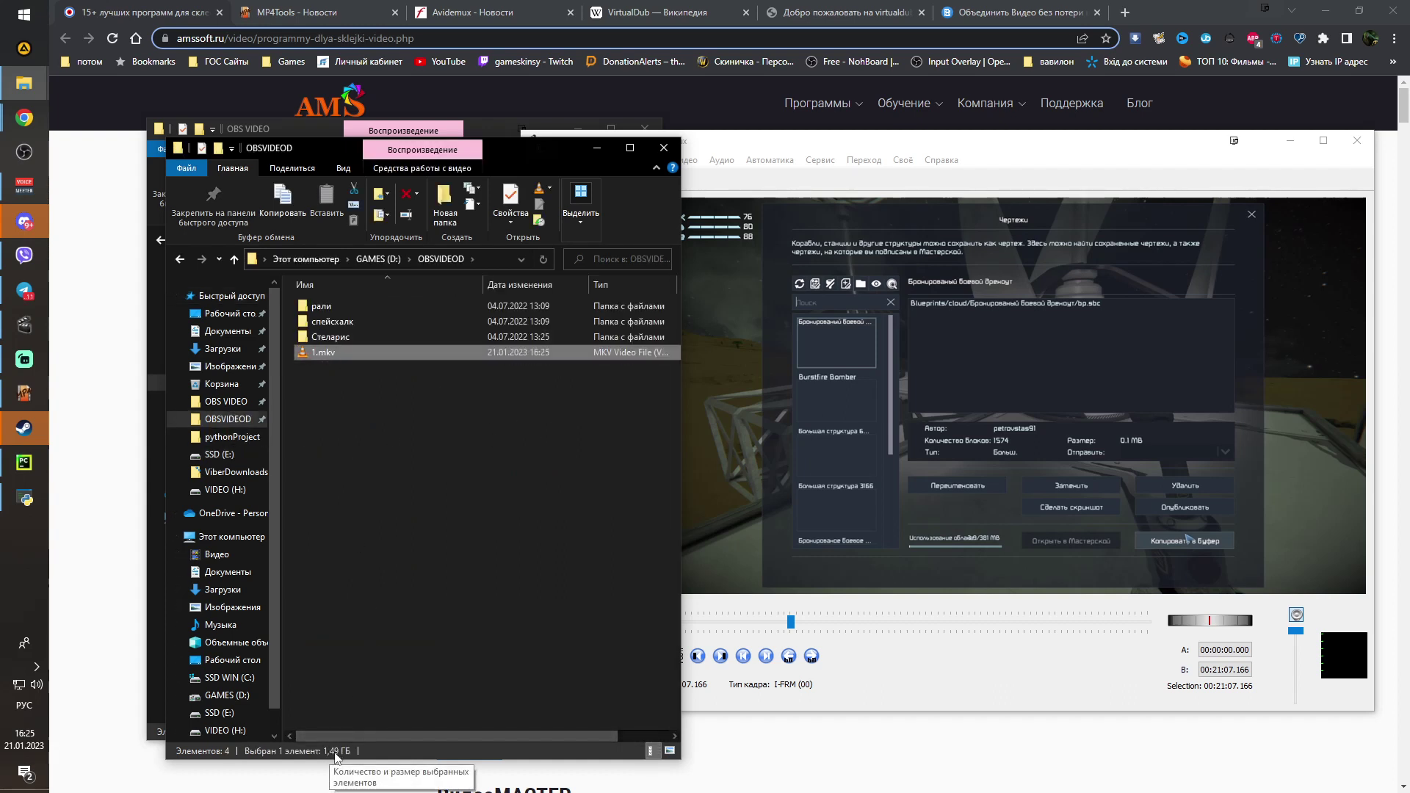
left_click_drag(329, 146, 761, 130)
left_click(306, 133)
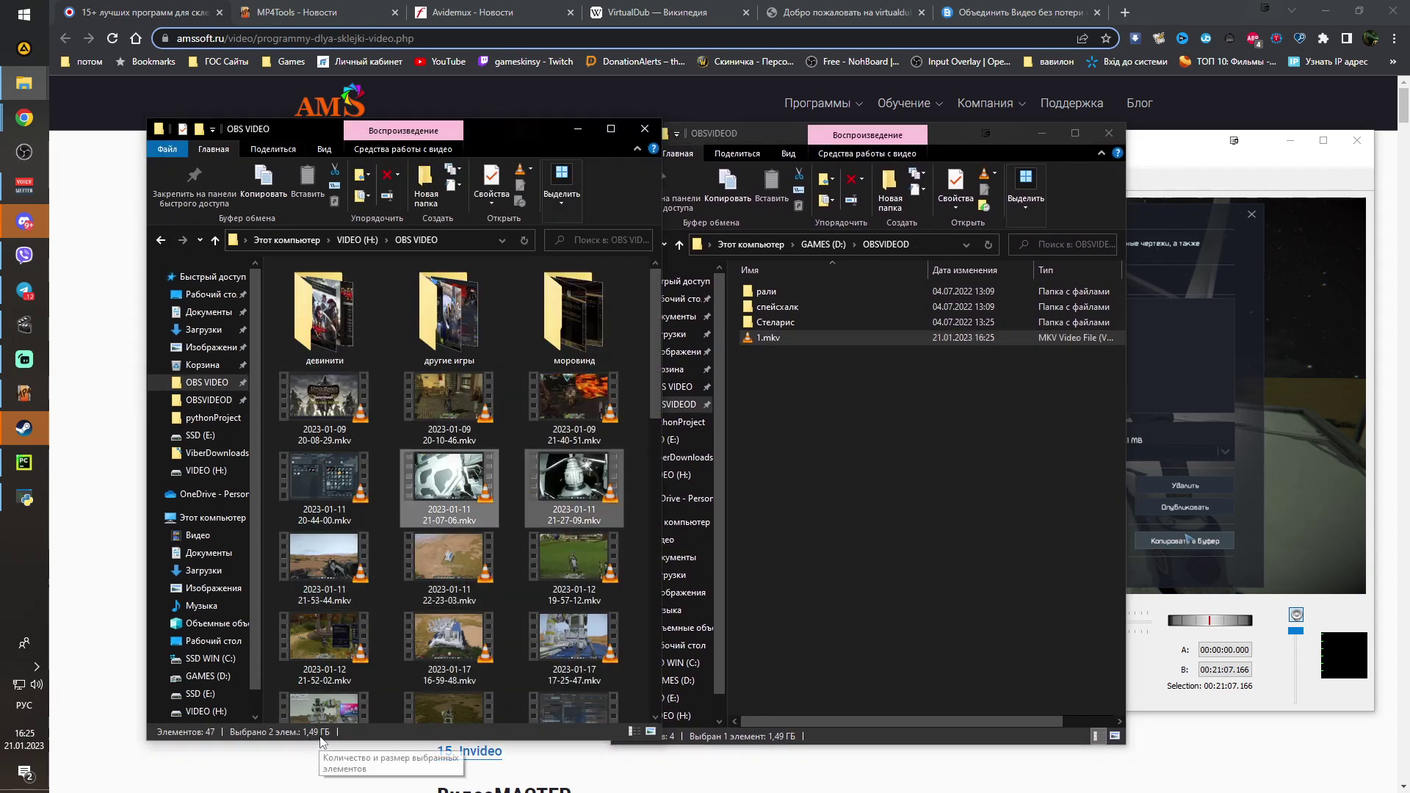
Play 1.mkv full screen in VLC with the volume lowered, skip through it to near the end, and close the player
left_click(771, 338)
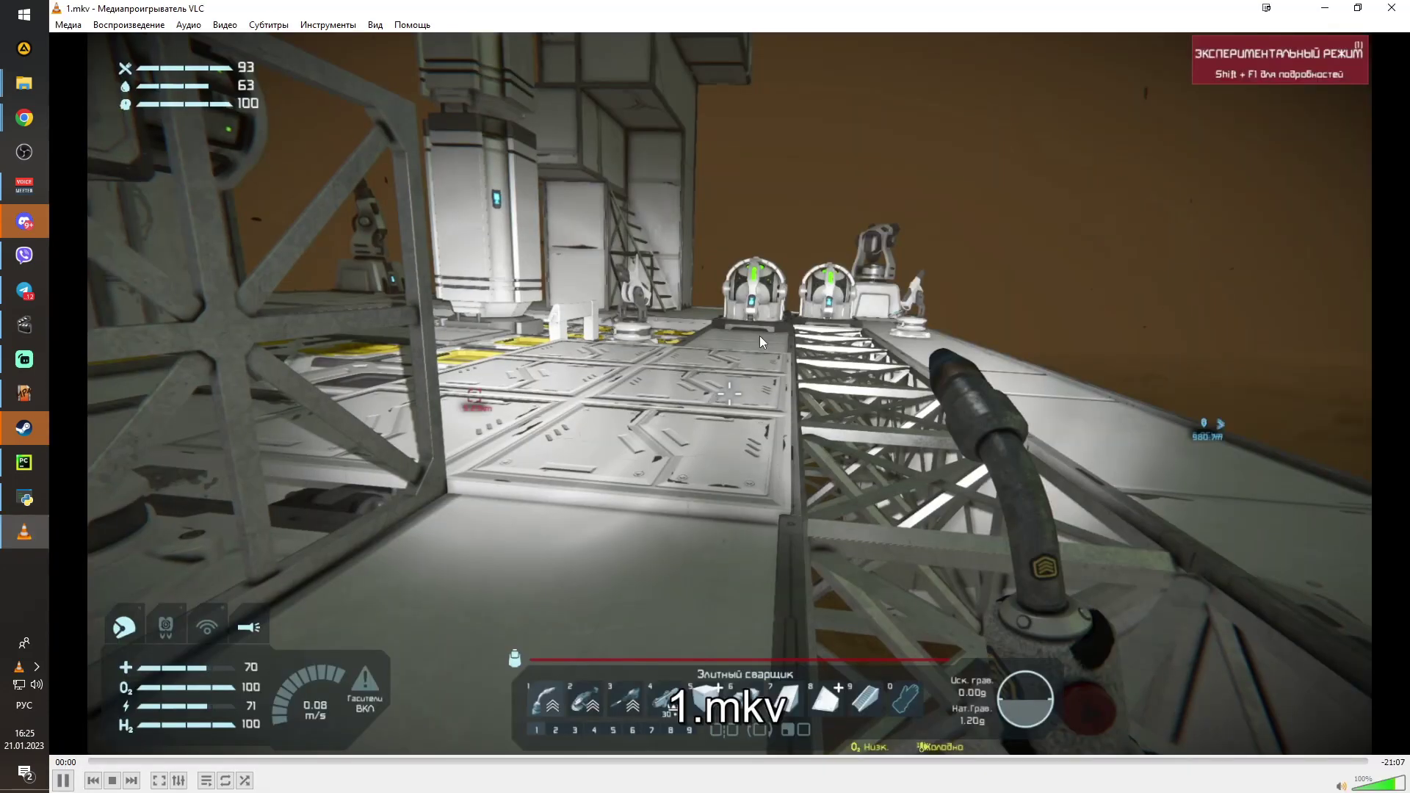
double_click(759, 336)
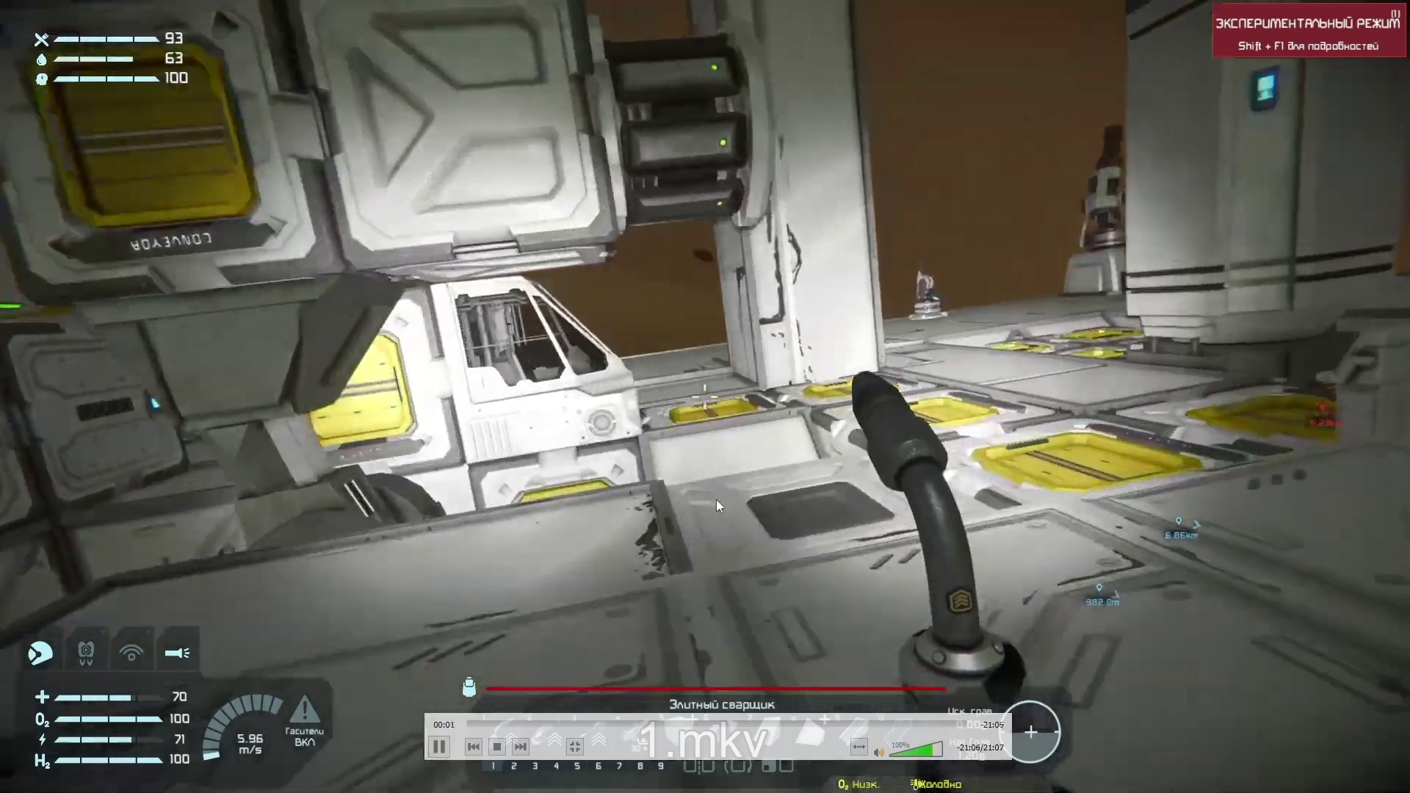
scroll(848, 650, "down", 19)
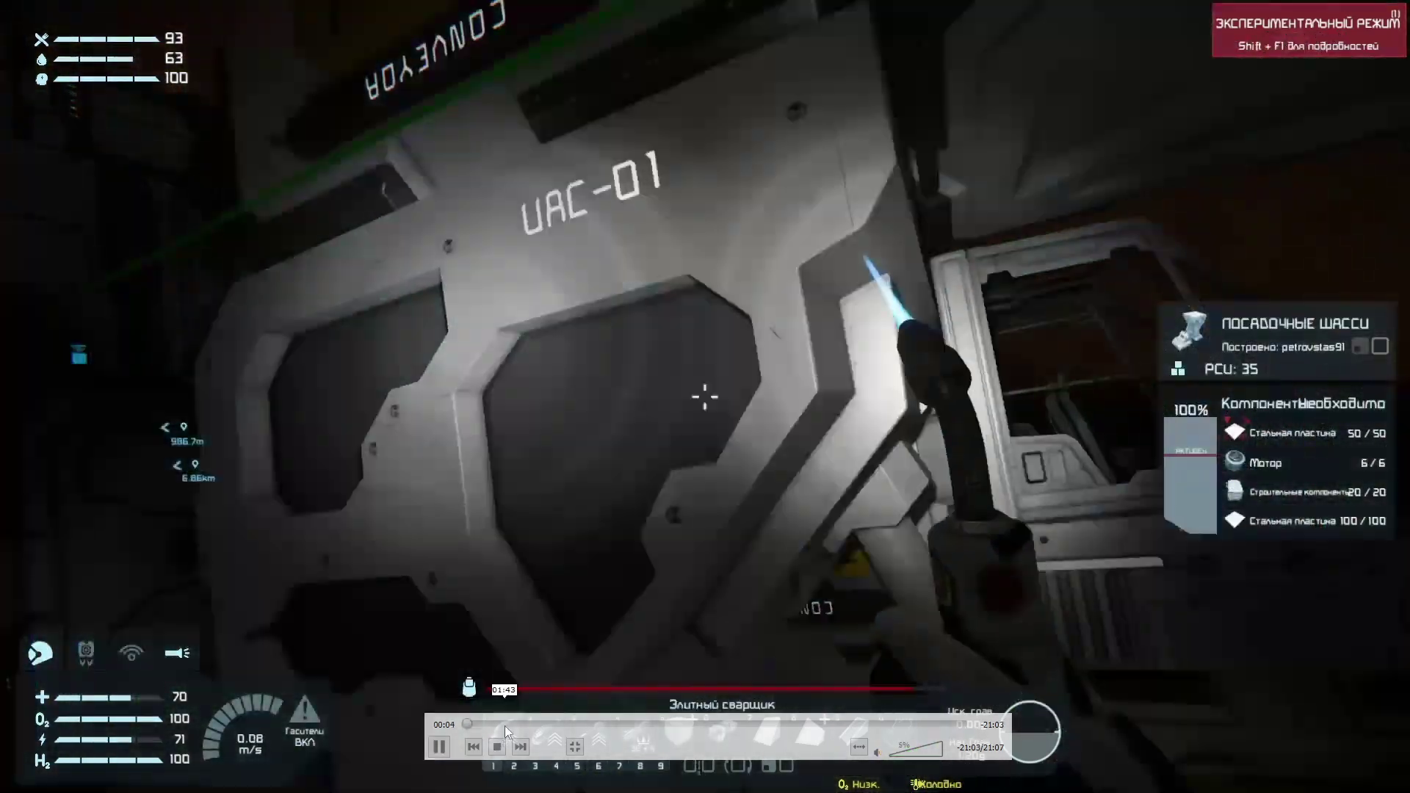
left_click(504, 725)
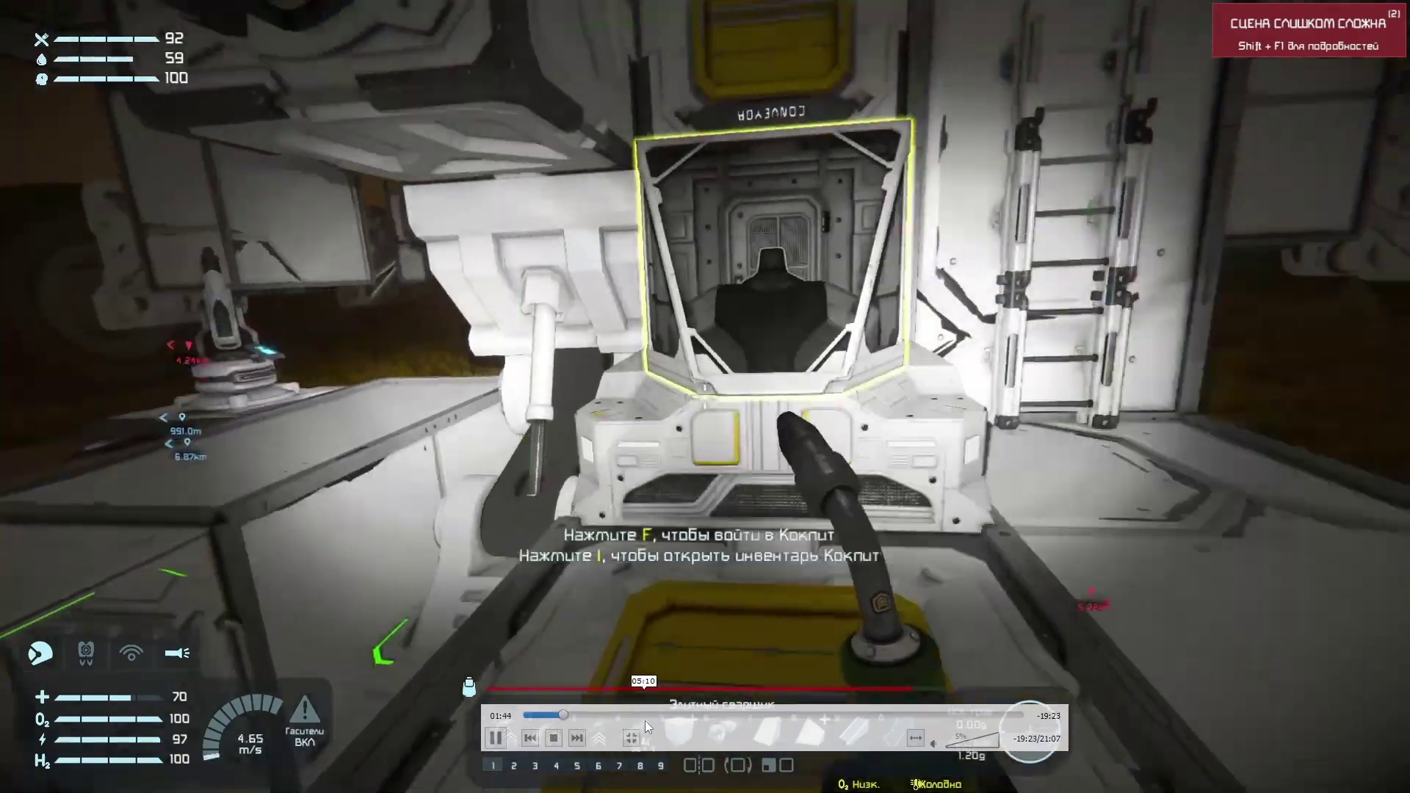
left_click_drag(645, 720, 999, 720)
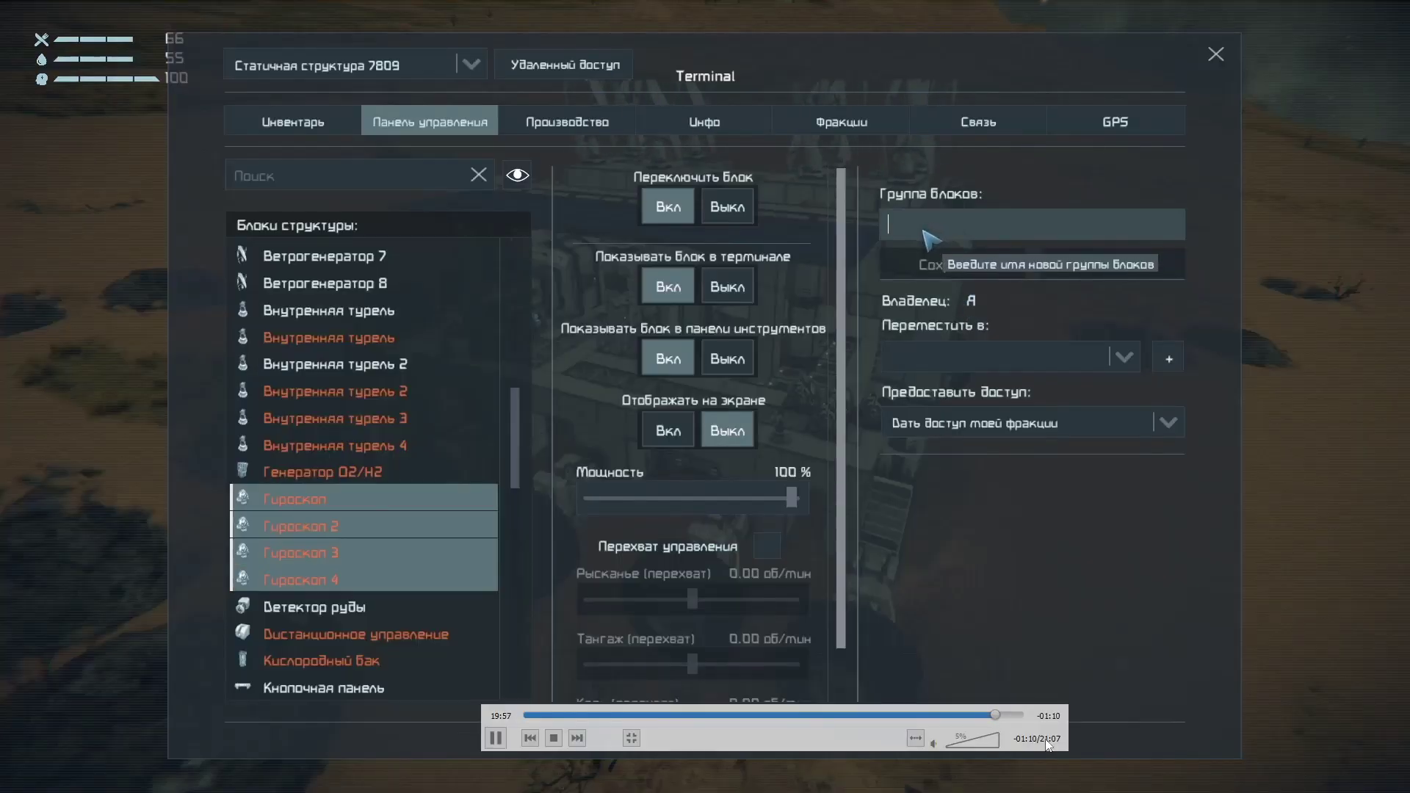
left_click(1015, 714)
key("Escape")
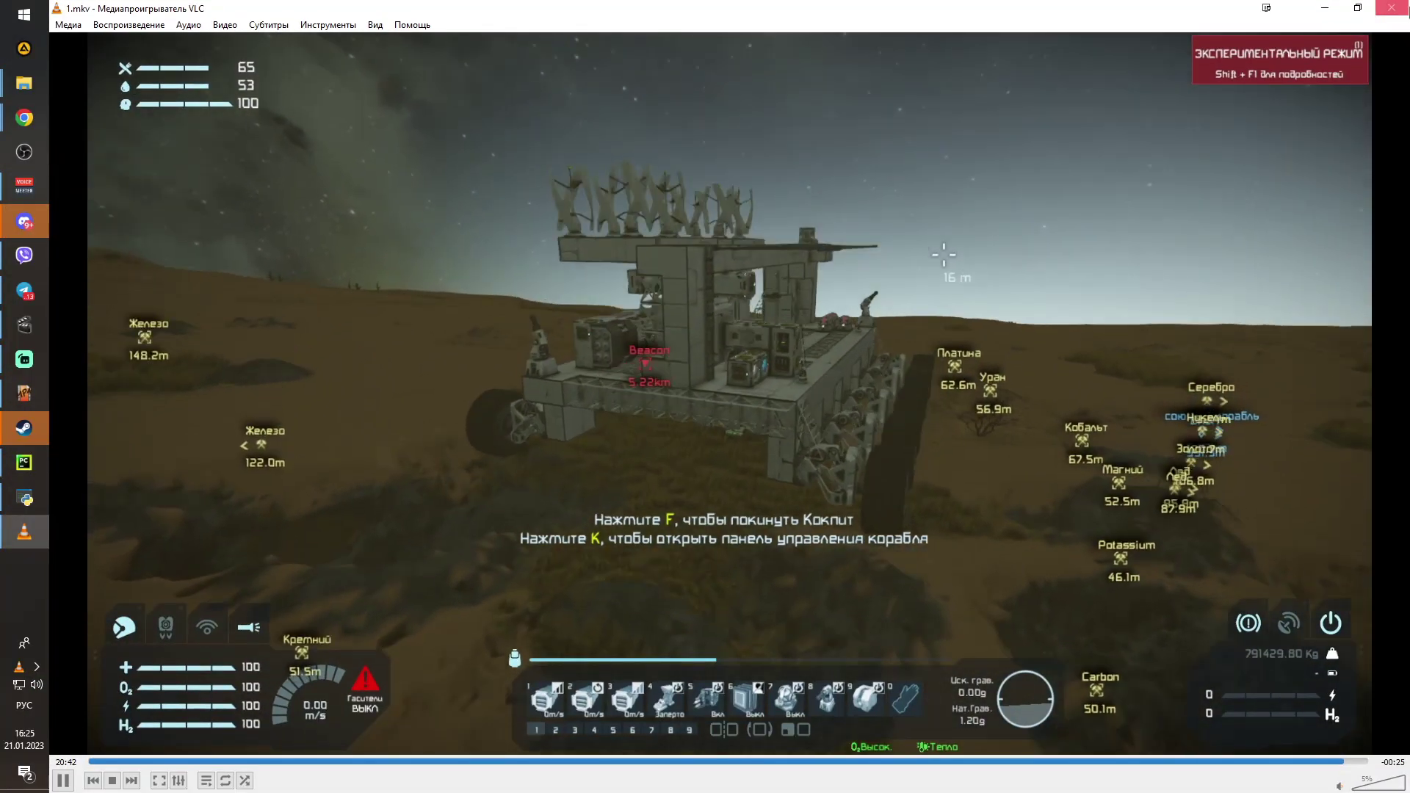
key("alt+F4")
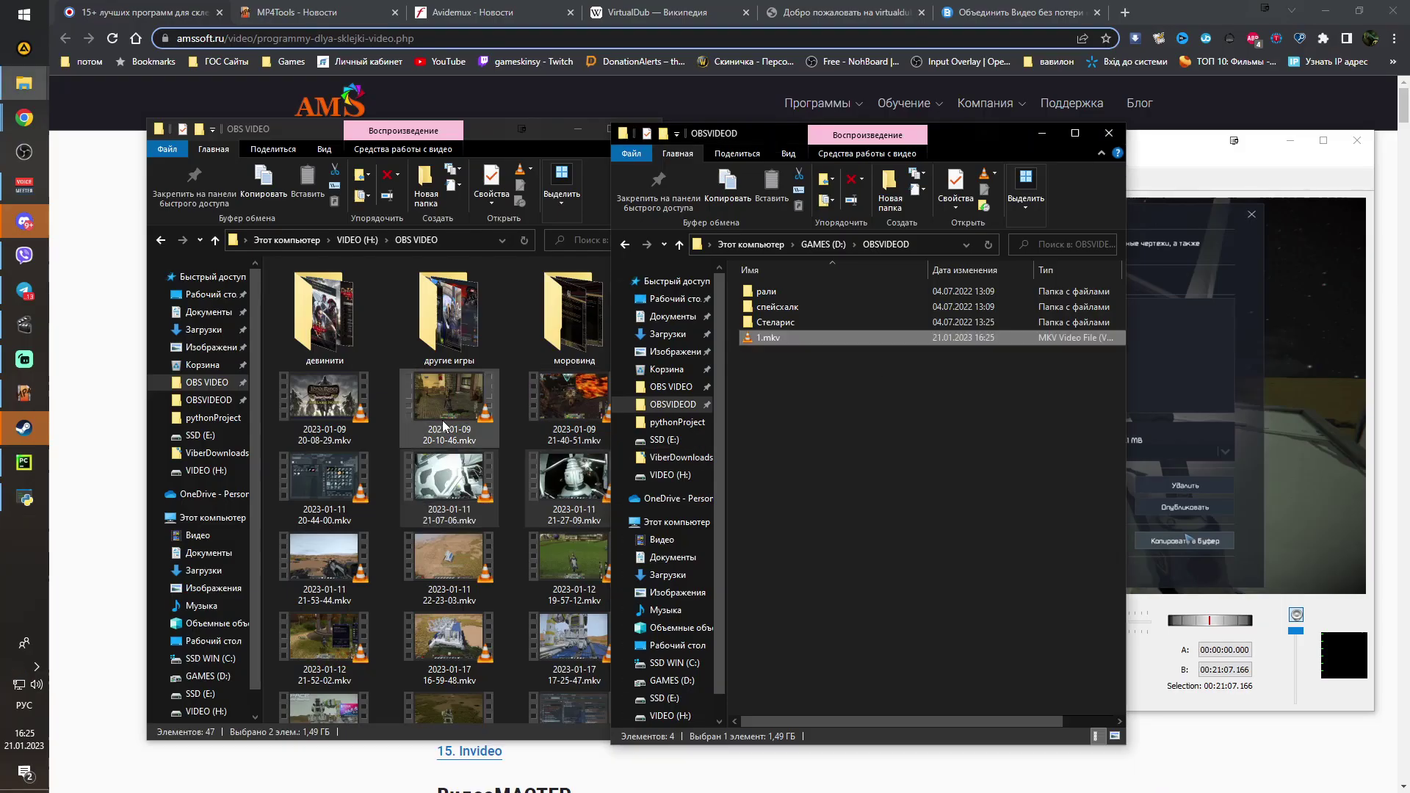
Delete 1.mkv from the OBSVIDEOD folder
left_click(456, 481)
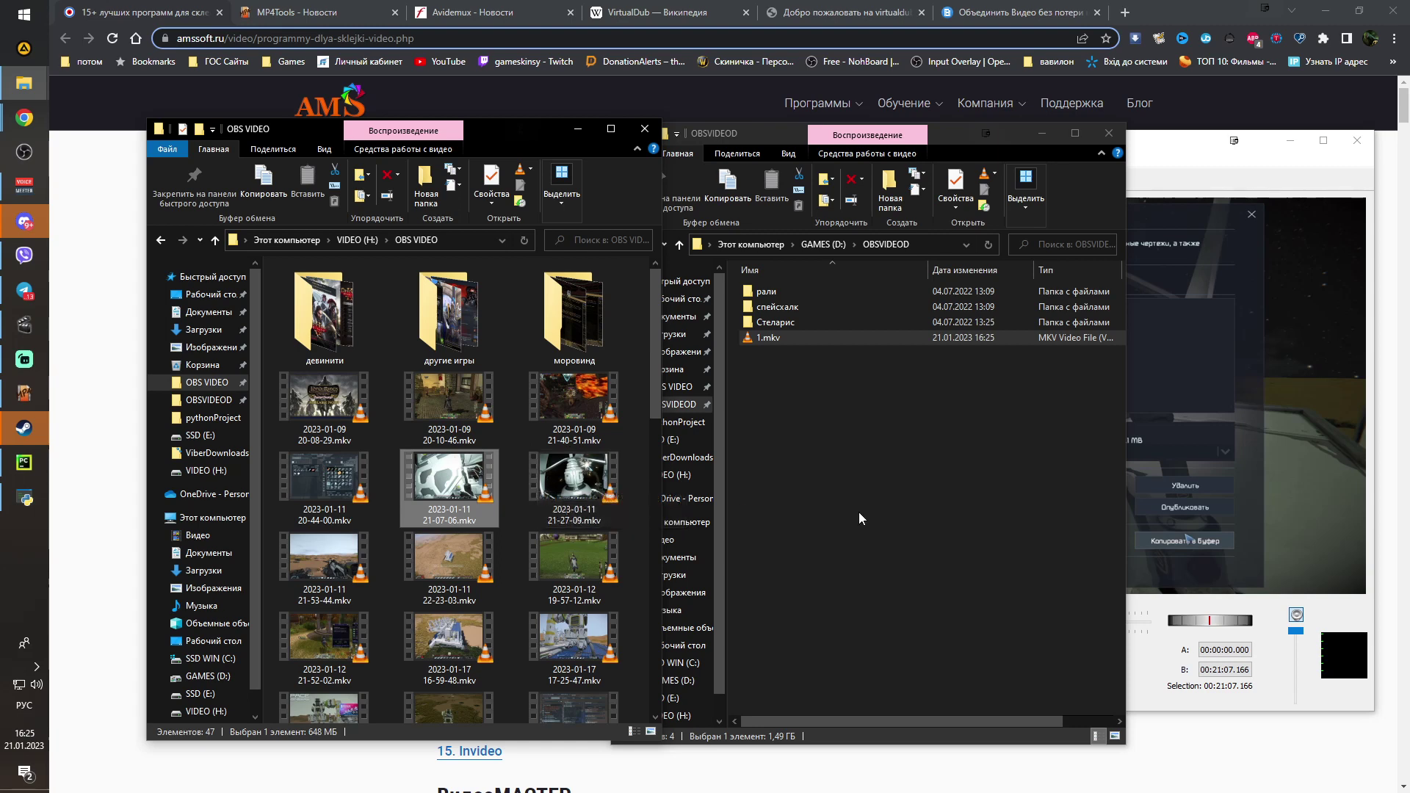
left_click(766, 323)
left_click(771, 337)
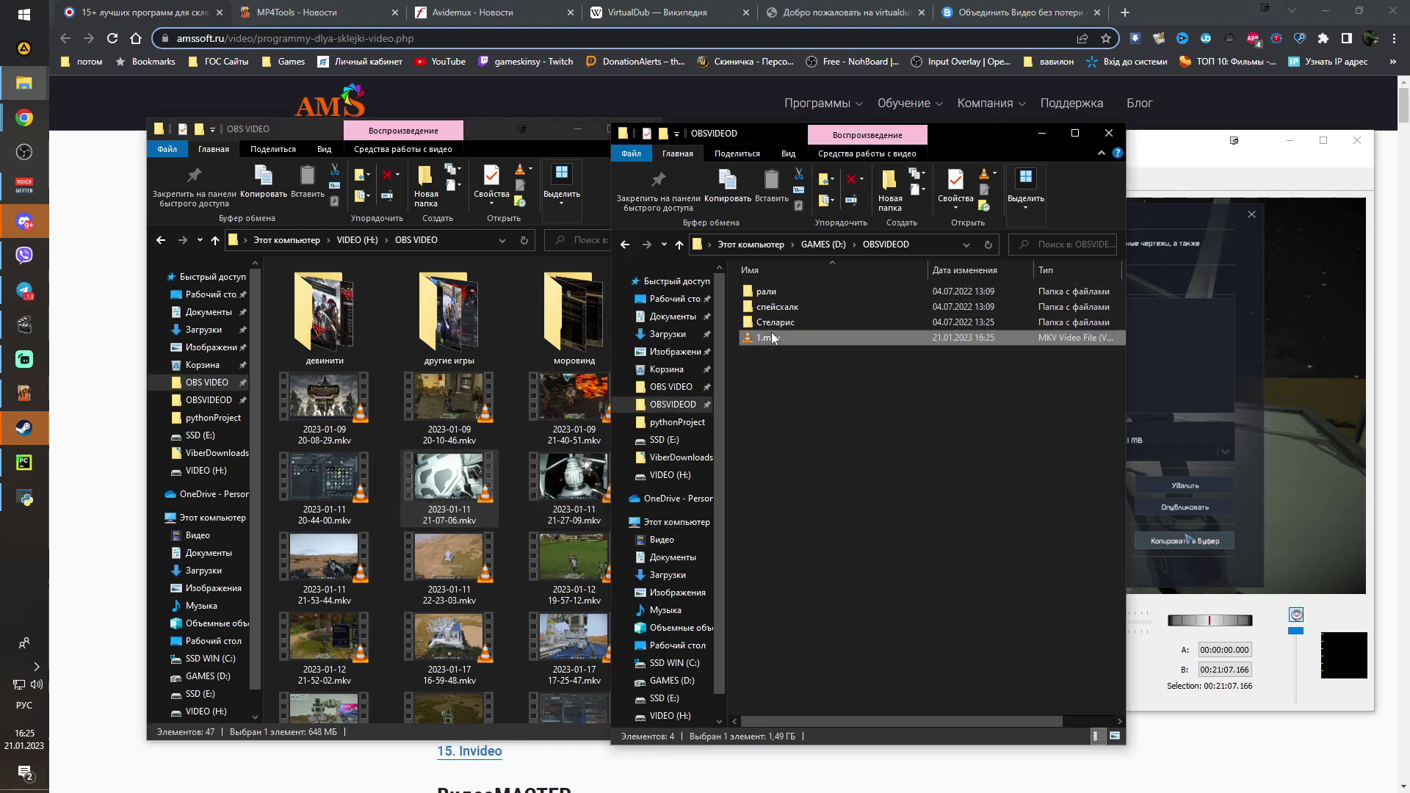
key("Delete")
key("Return")
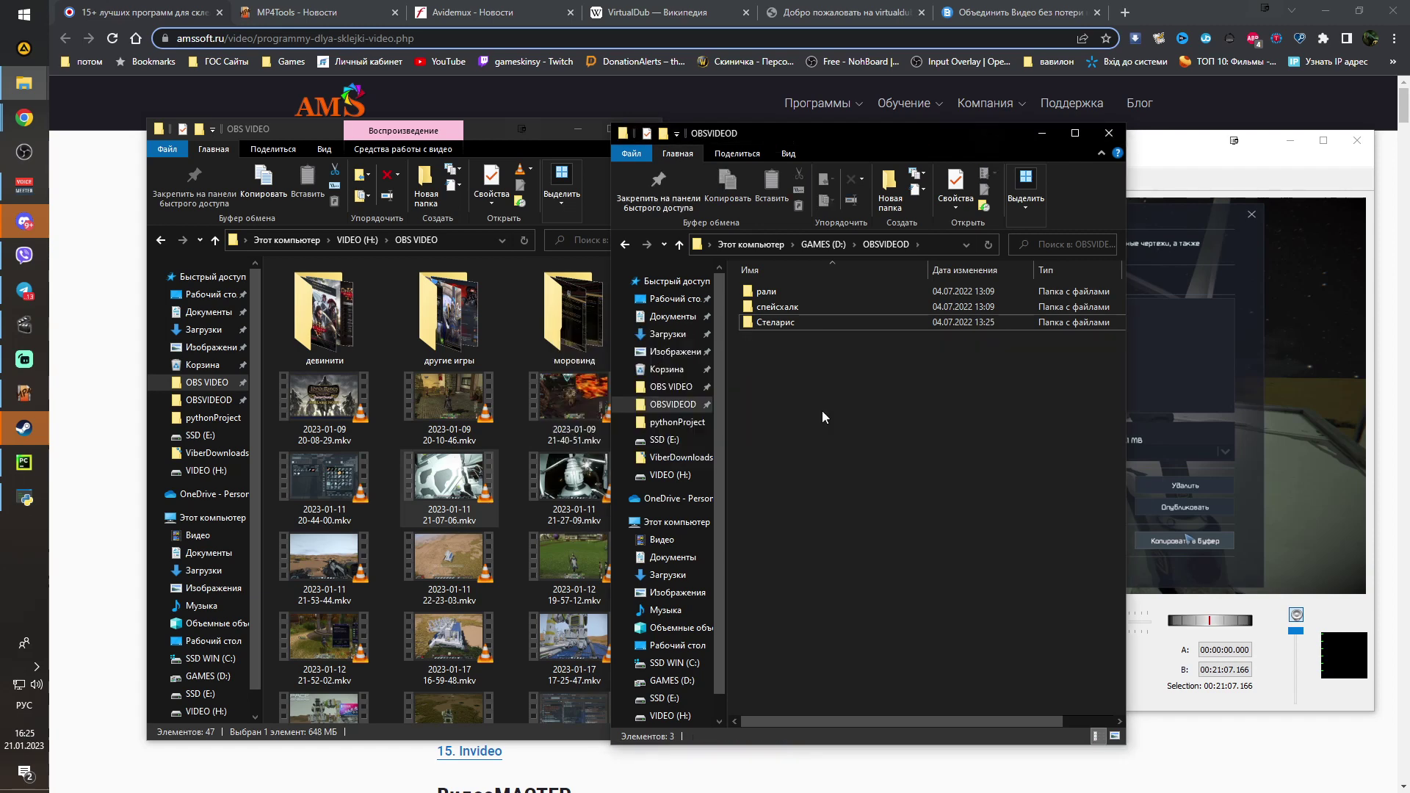
left_click(1178, 144)
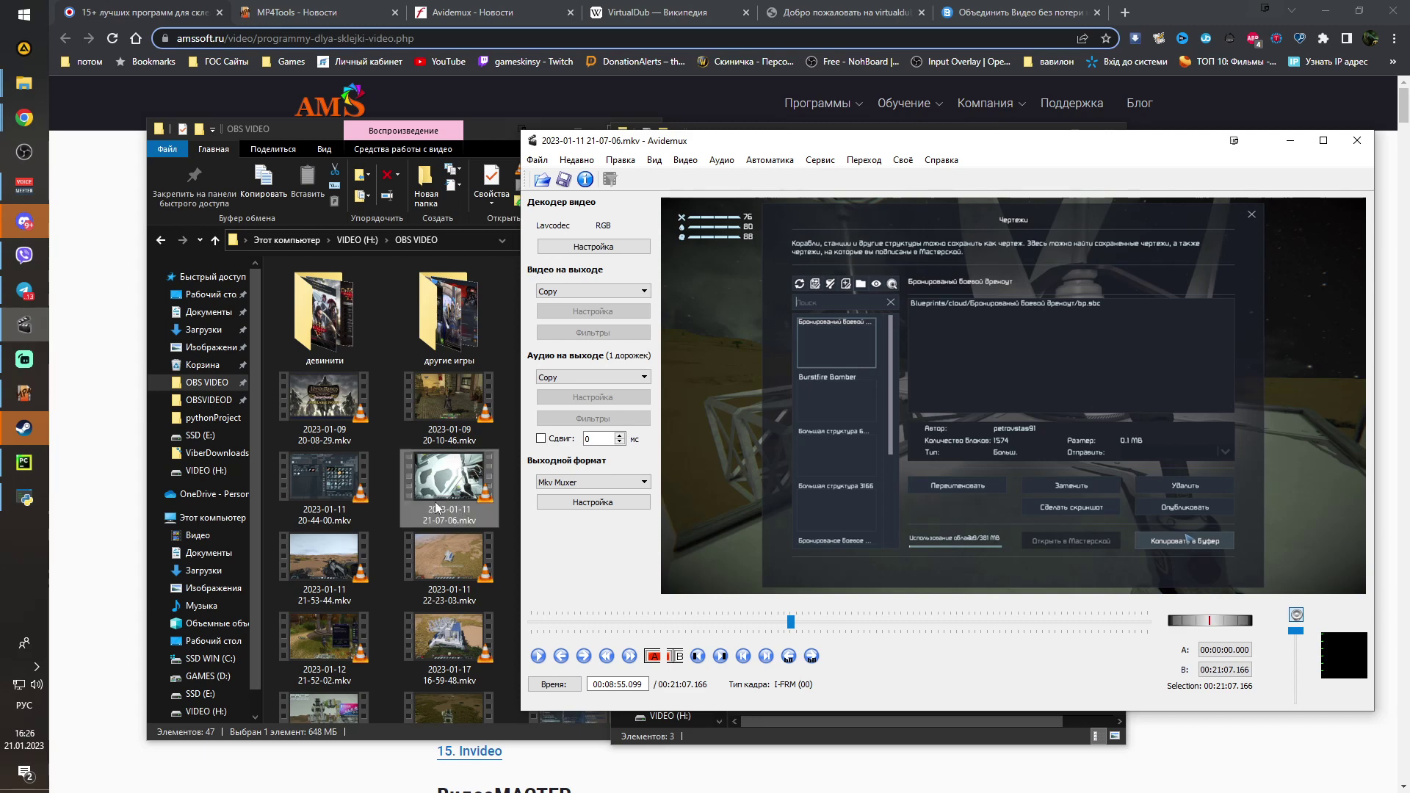
left_click(459, 509)
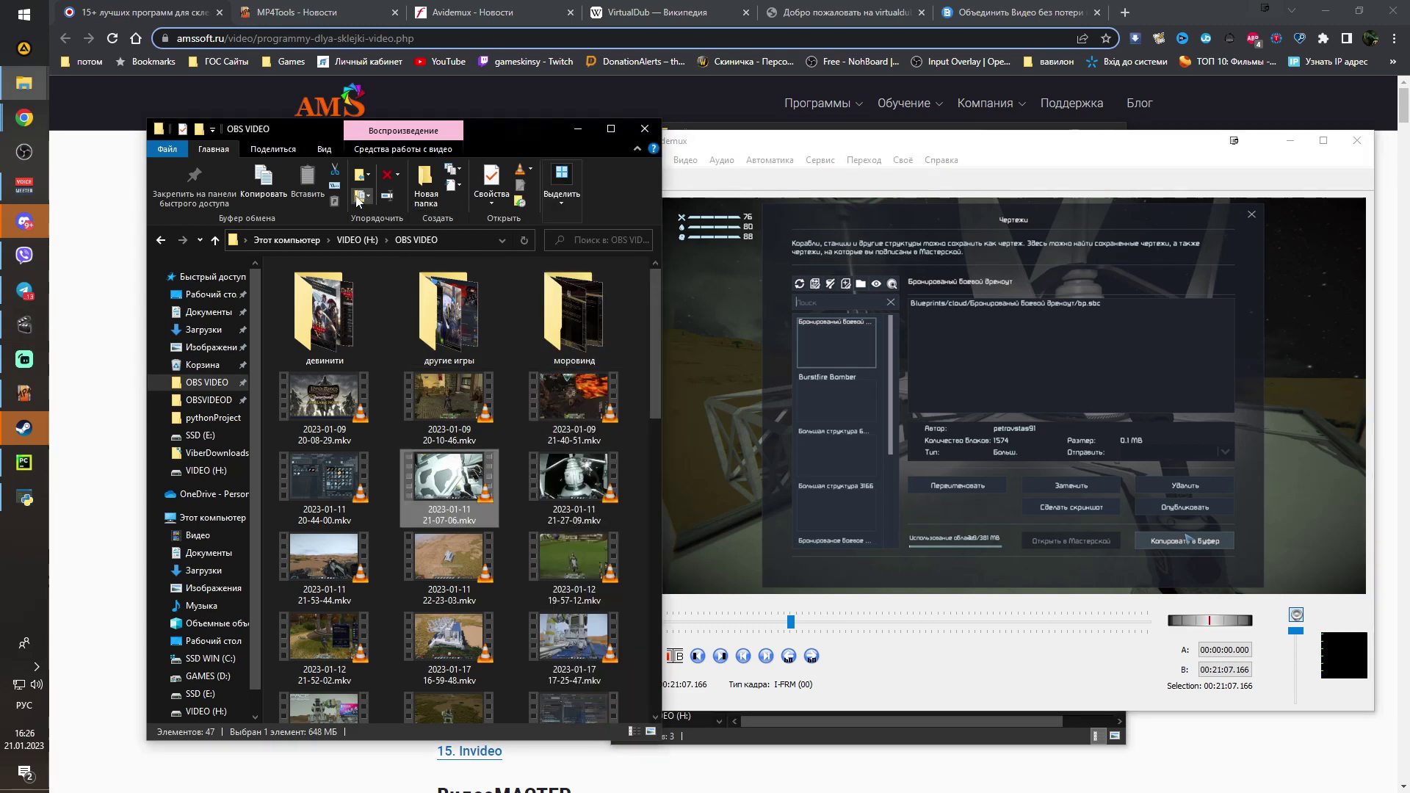
left_click(323, 150)
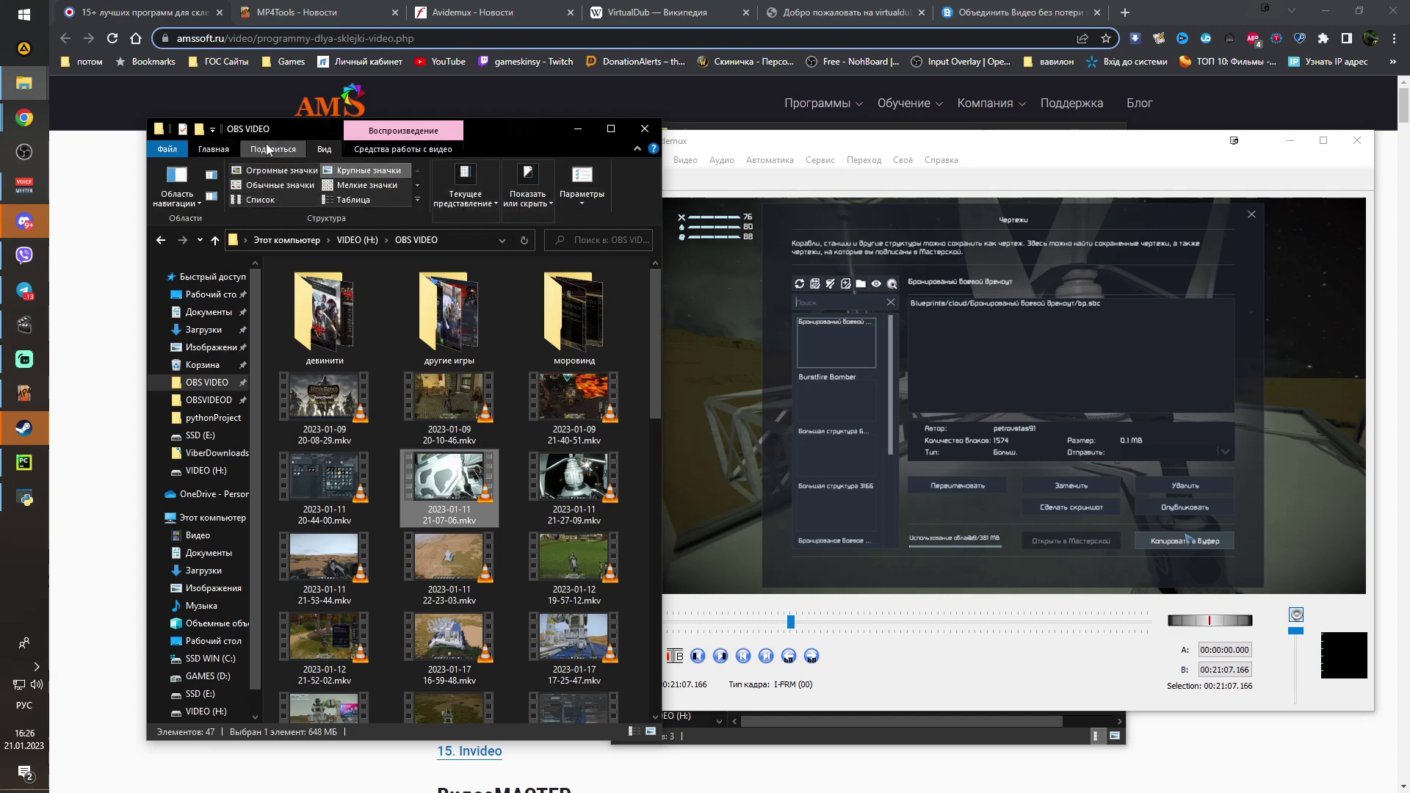
left_click(220, 150)
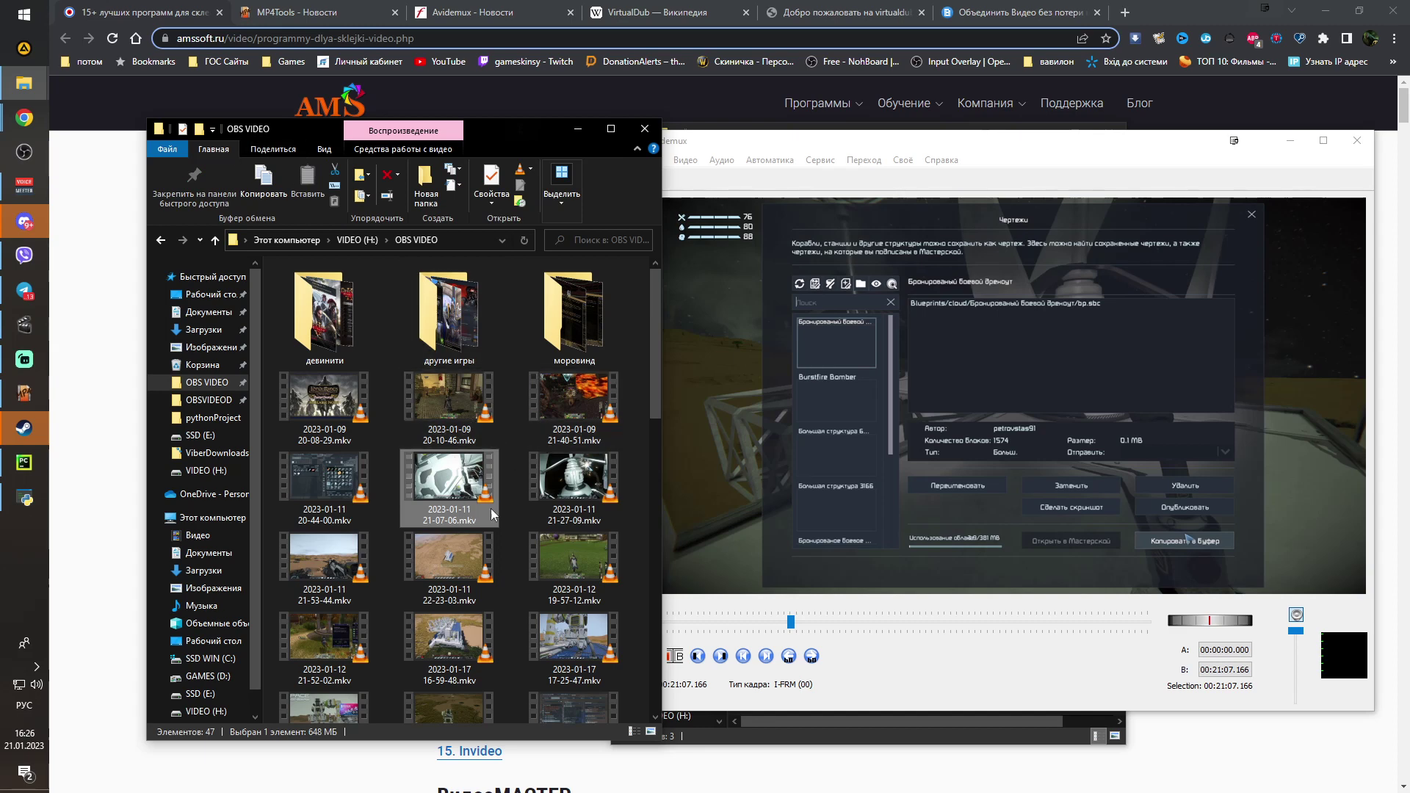
mouse_move(485, 511)
left_click(992, 145)
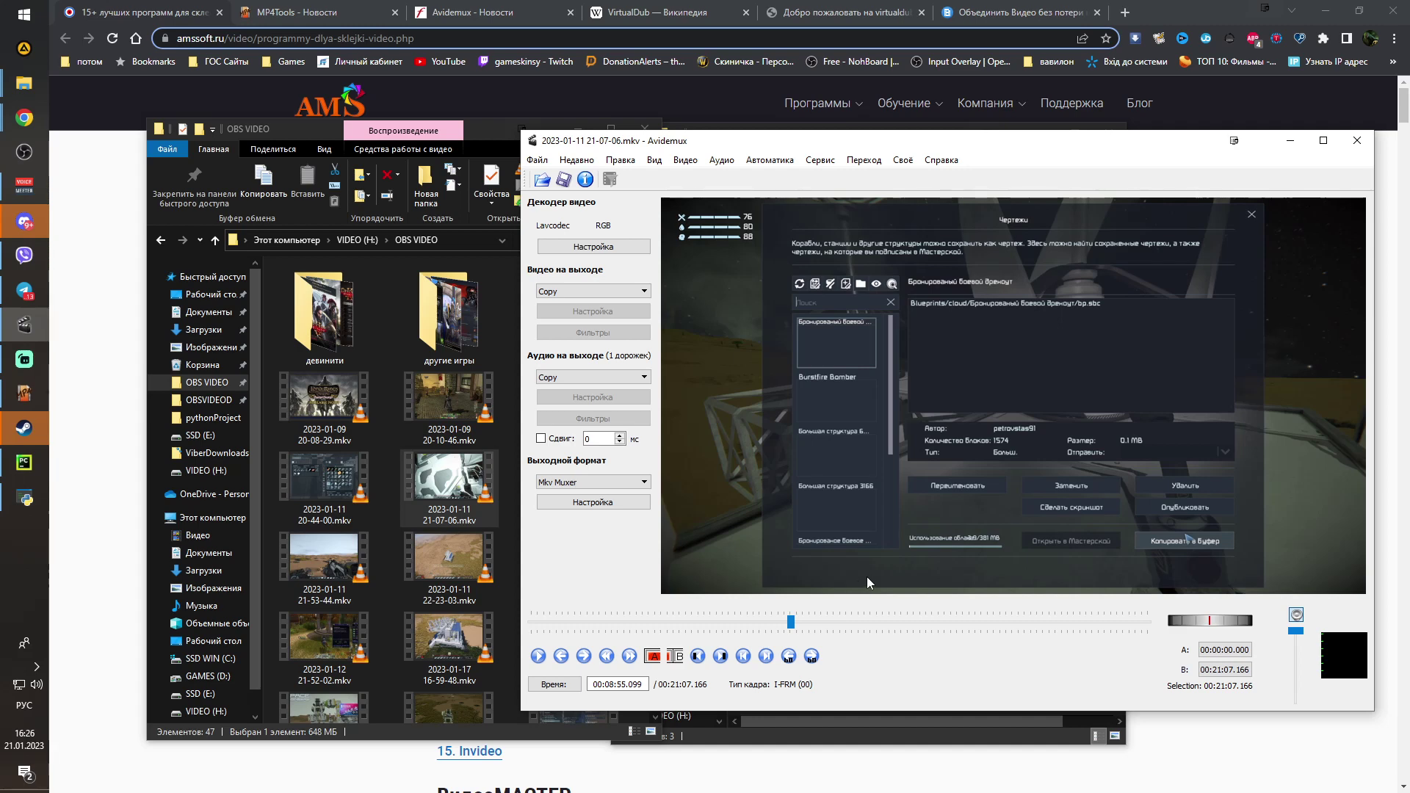
left_click(439, 481)
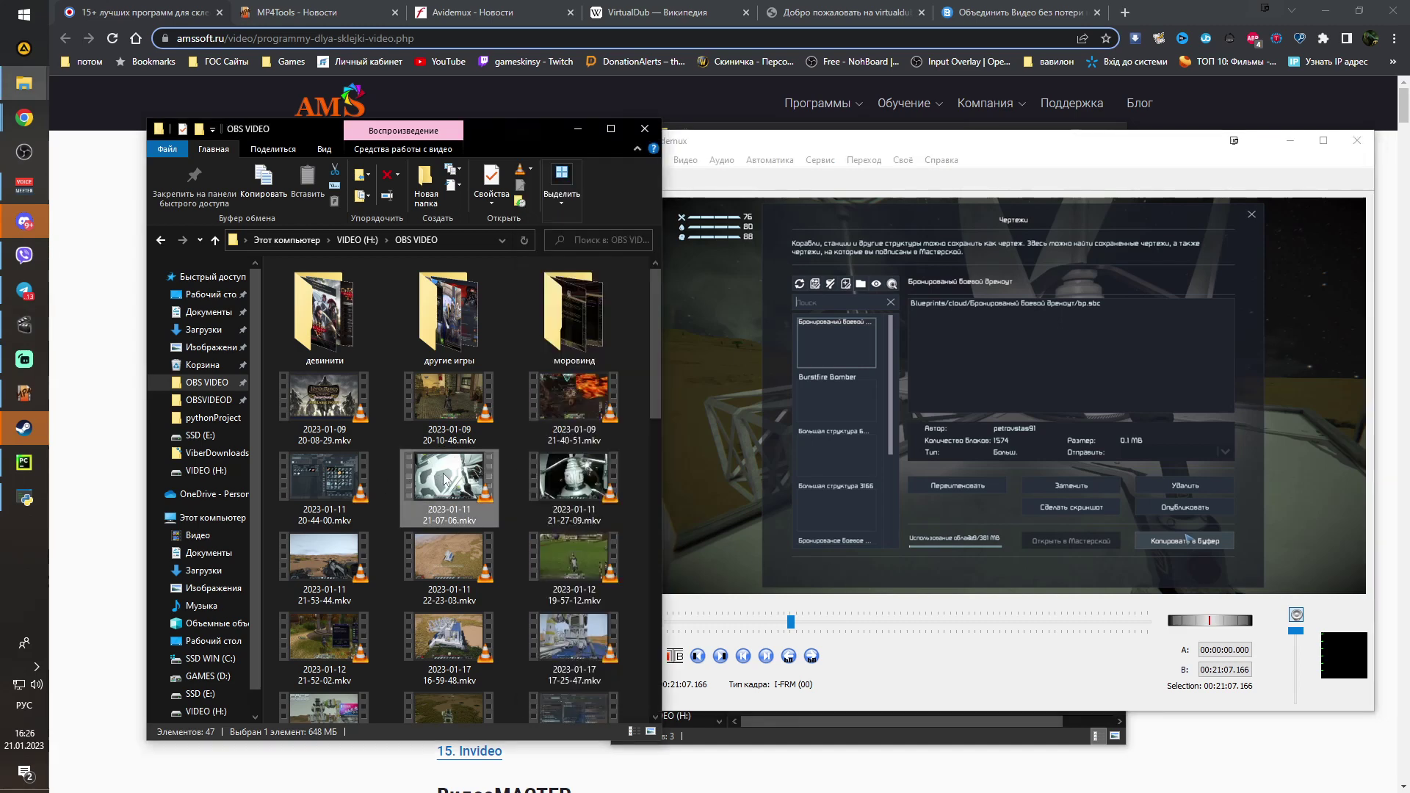
left_click(339, 474)
double_click(339, 474)
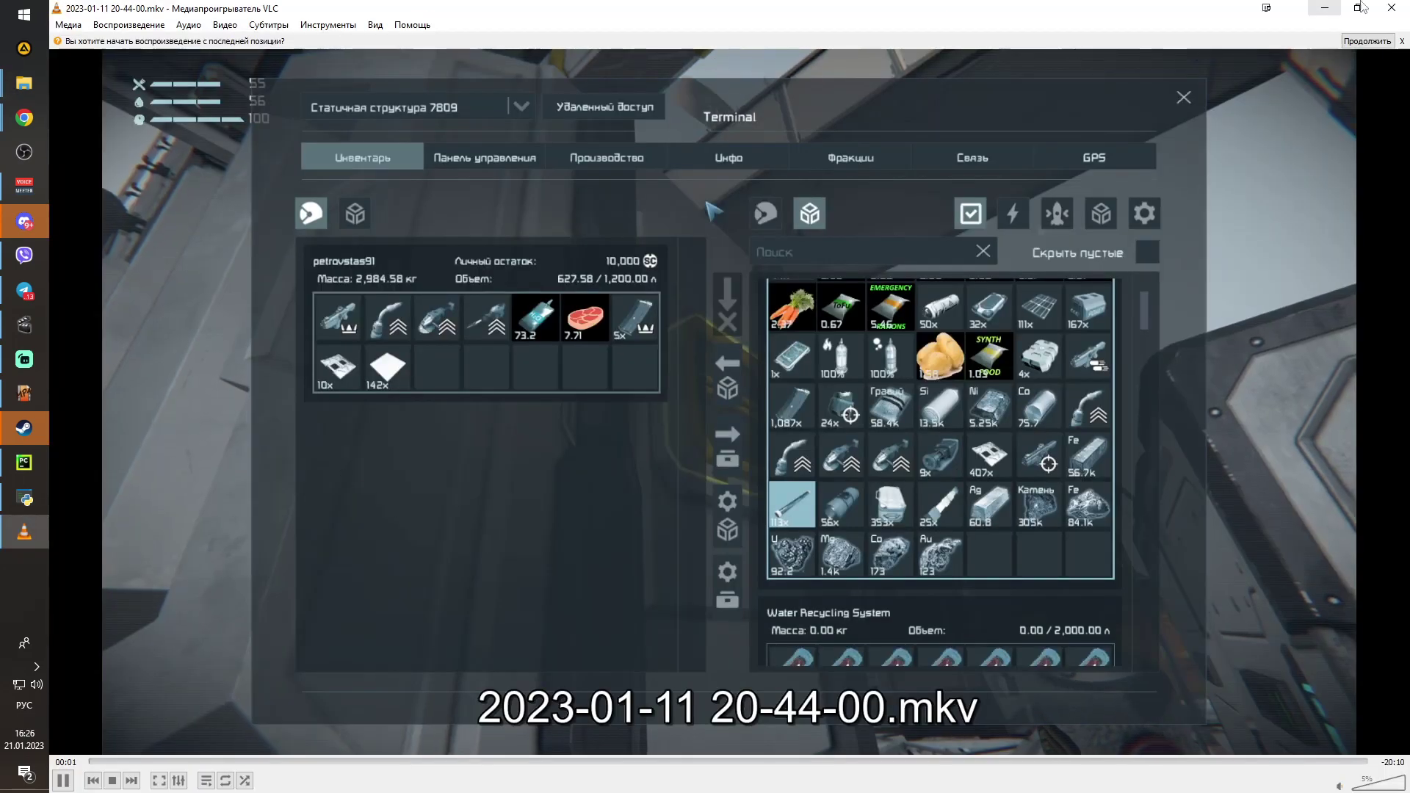
key("alt+F4")
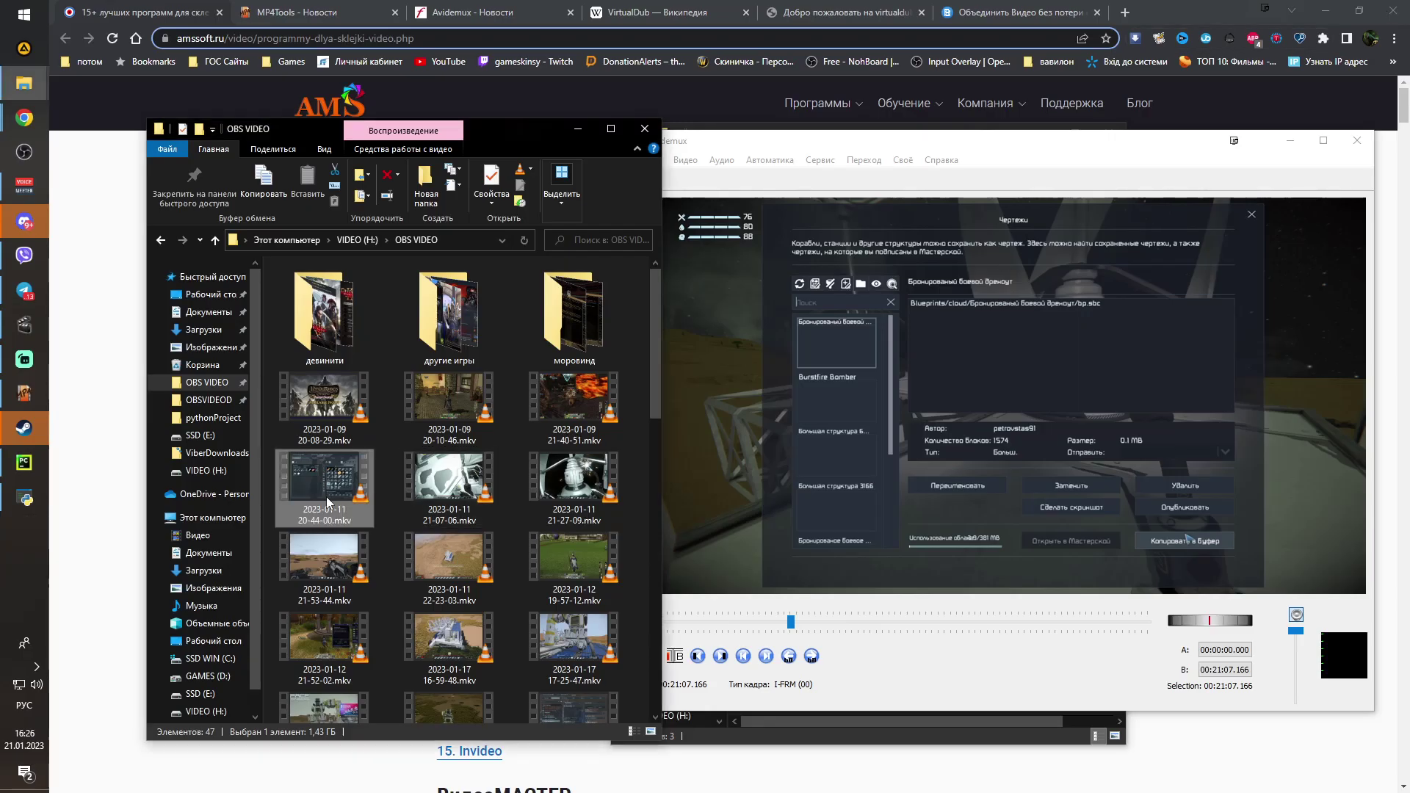
mouse_move(326, 496)
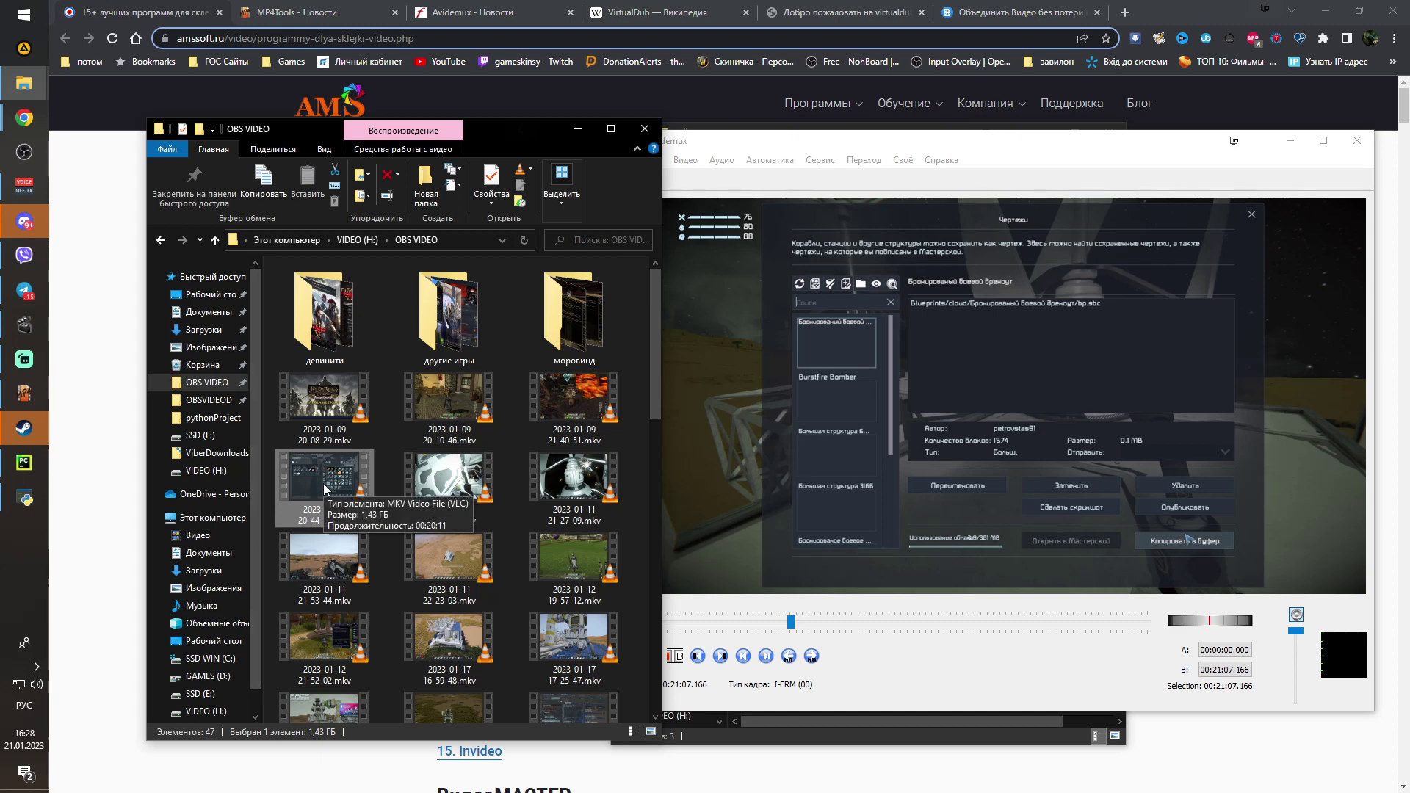
Switch to Avidemux and close the loaded video file
left_click(320, 760)
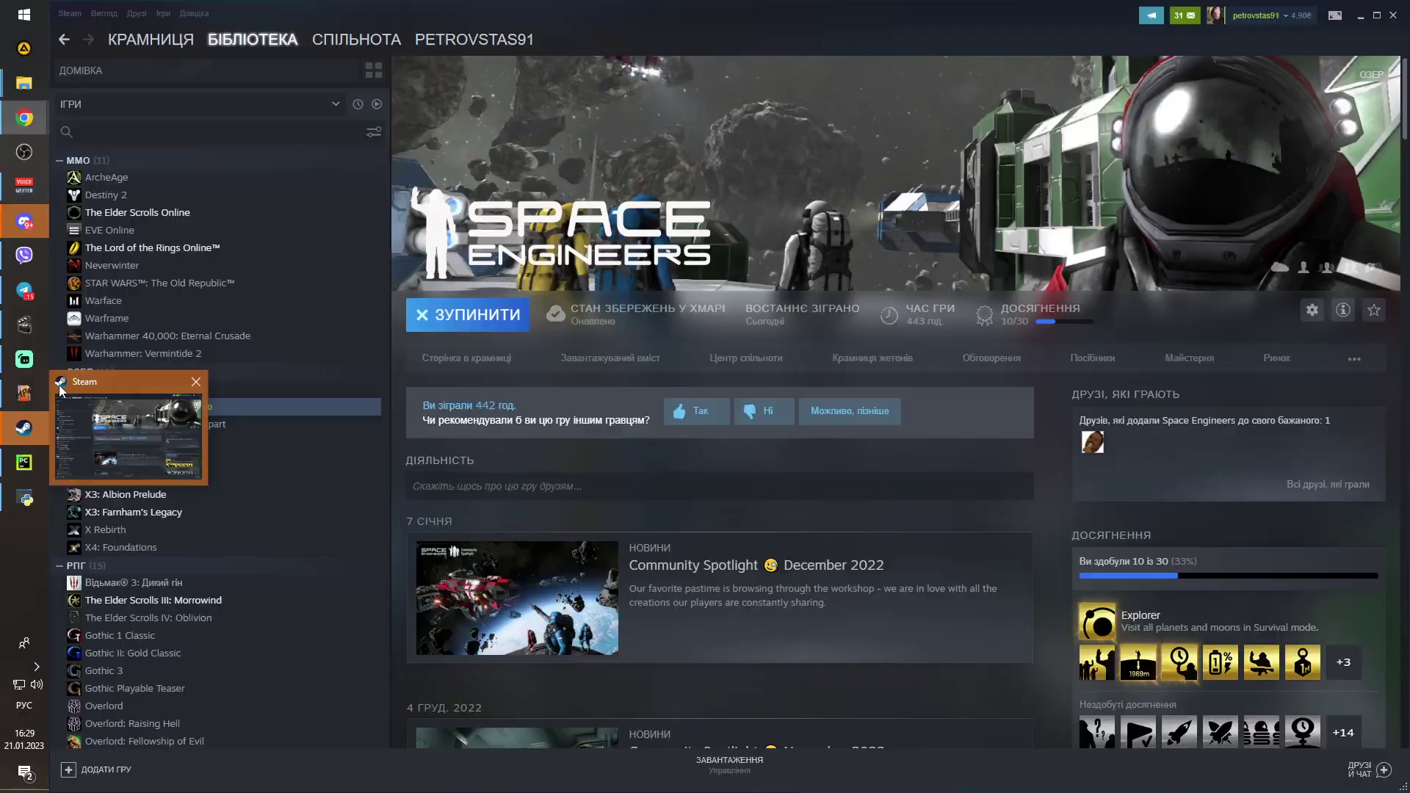
mouse_move(37, 323)
left_click(110, 316)
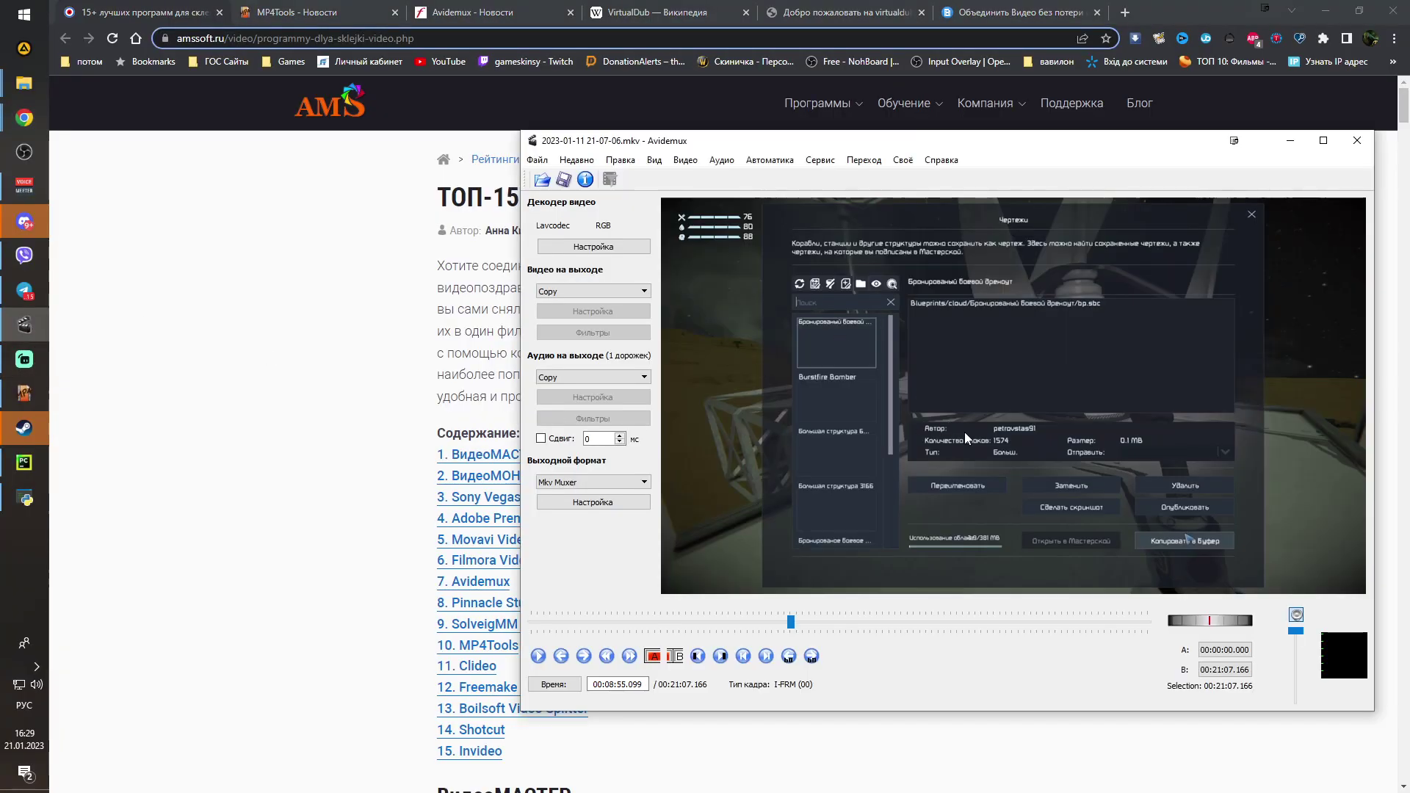
left_click(537, 163)
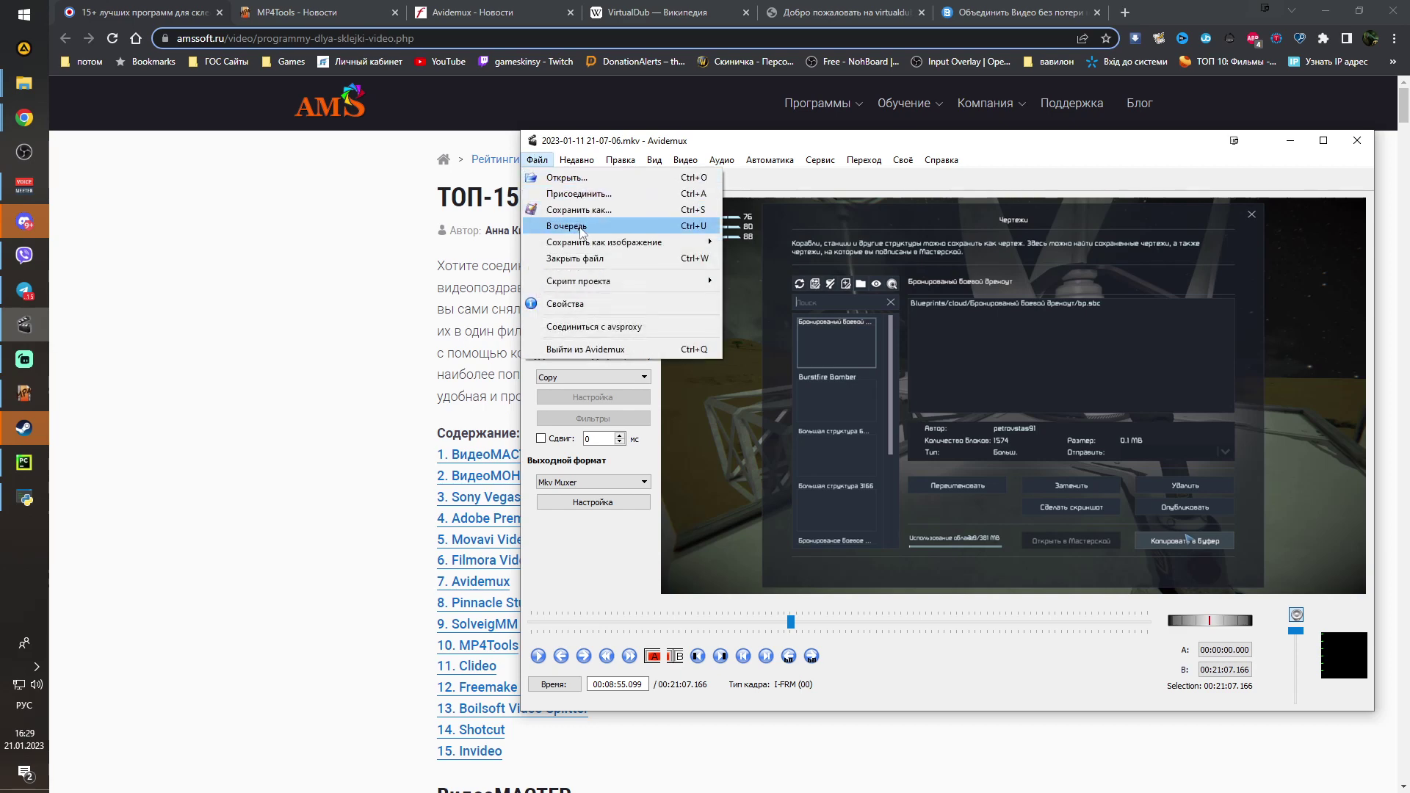
left_click(559, 255)
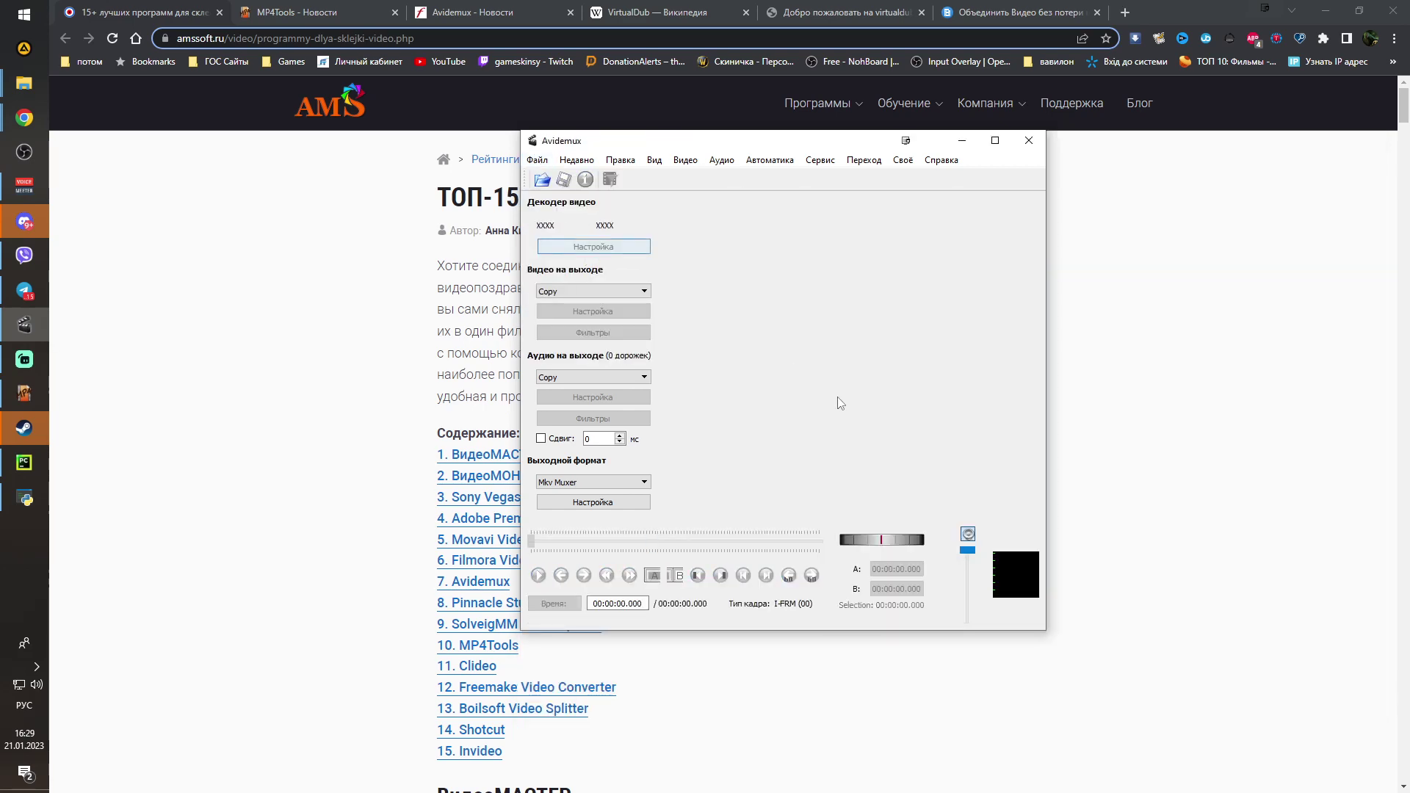
left_click(962, 141)
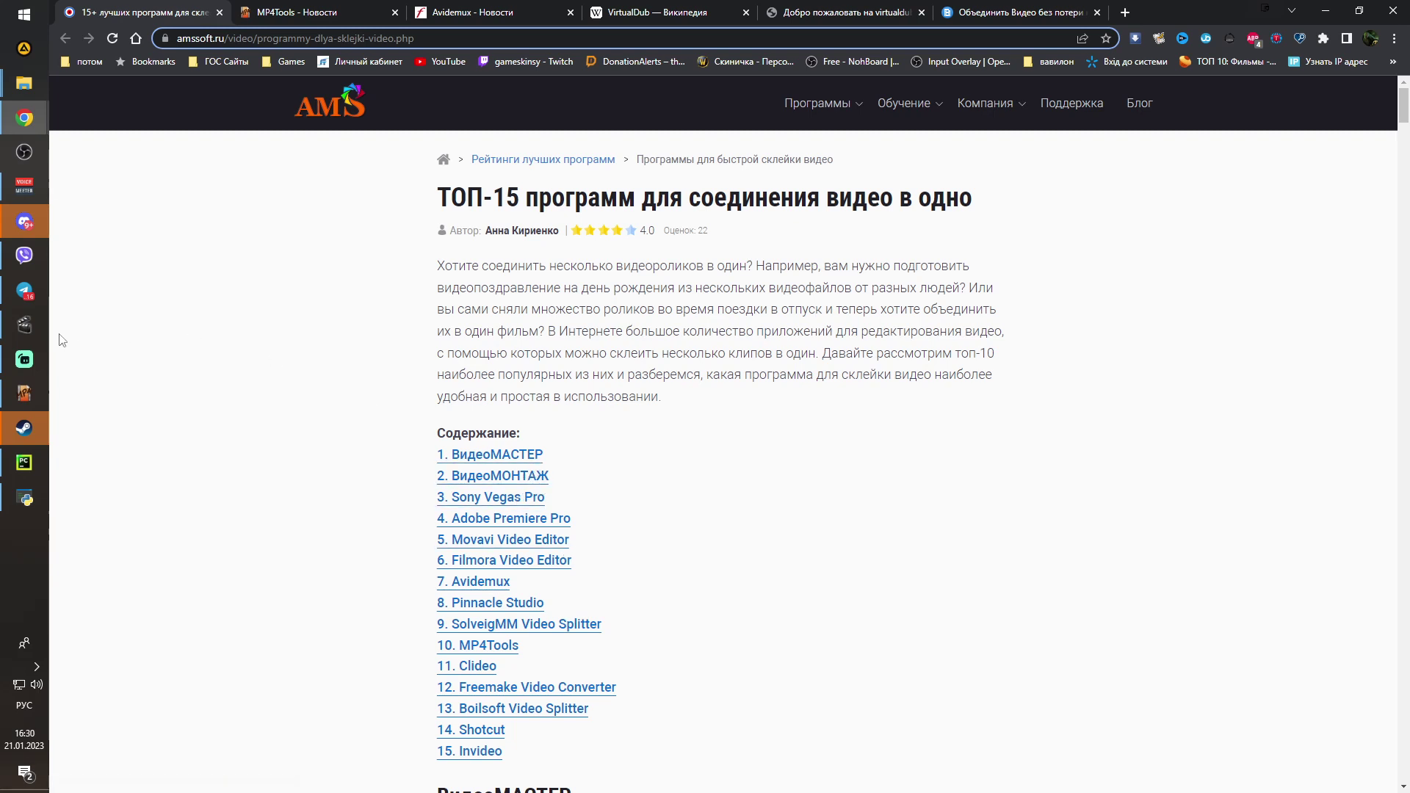
left_click(32, 324)
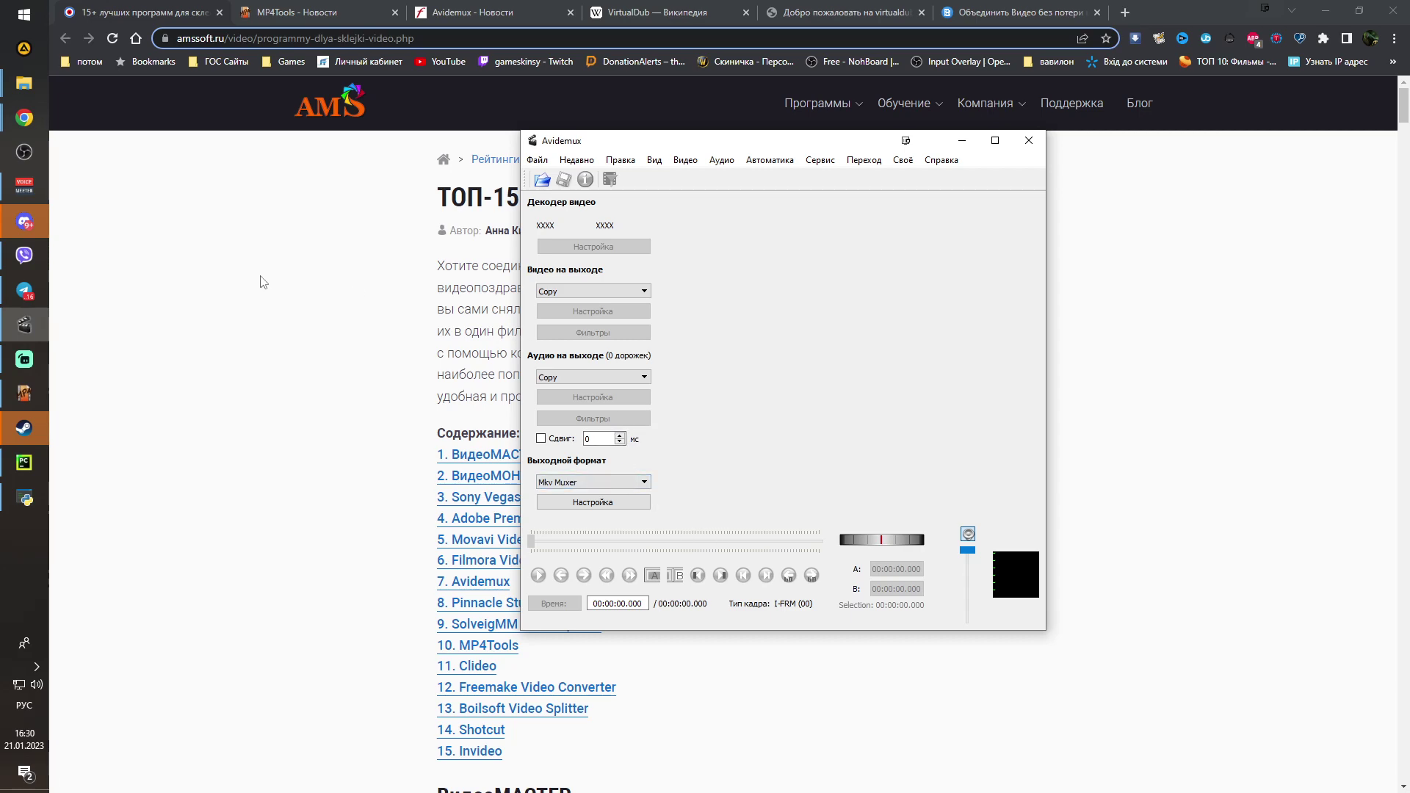
mouse_move(25, 83)
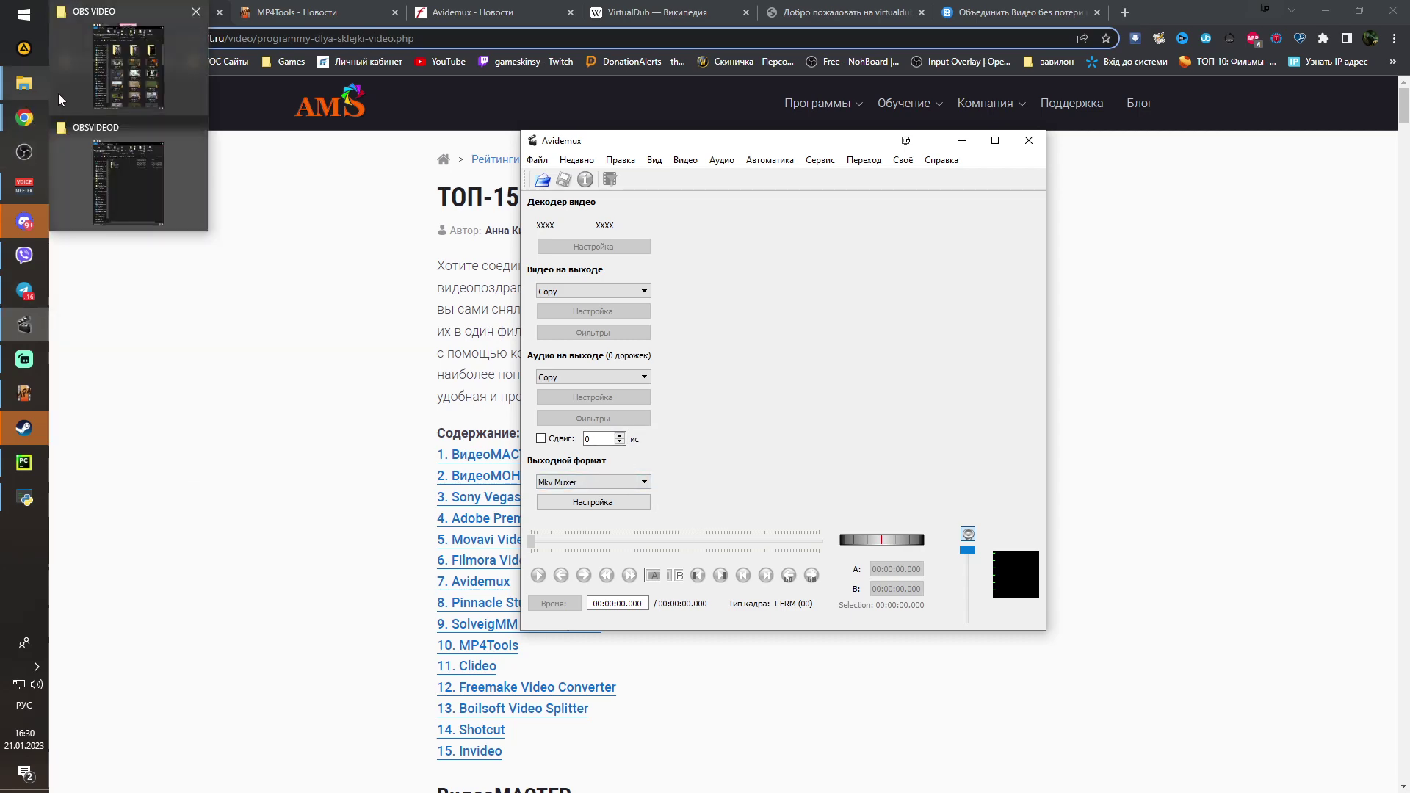
left_click(113, 83)
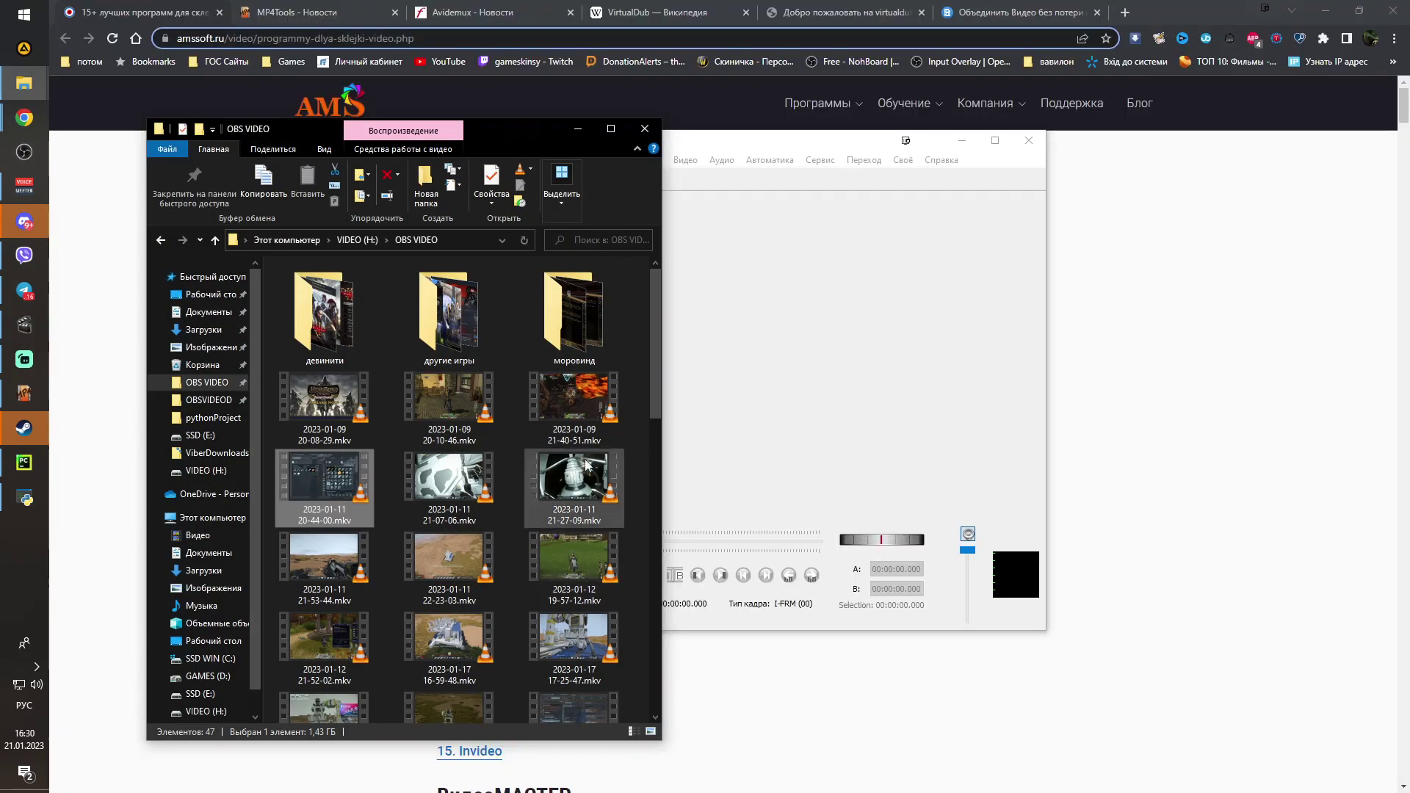
left_click(459, 398)
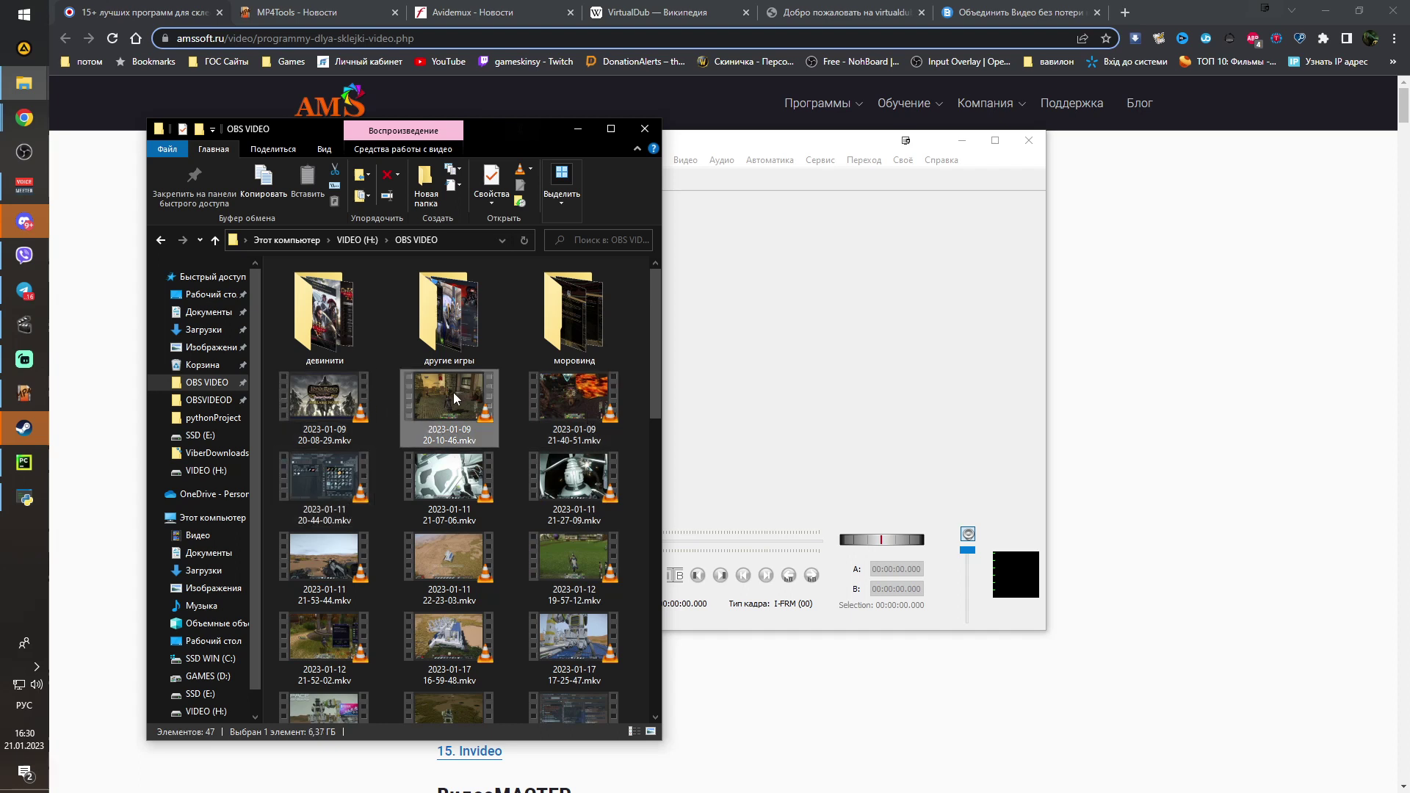
left_click(336, 407)
left_click_drag(336, 407, 801, 367)
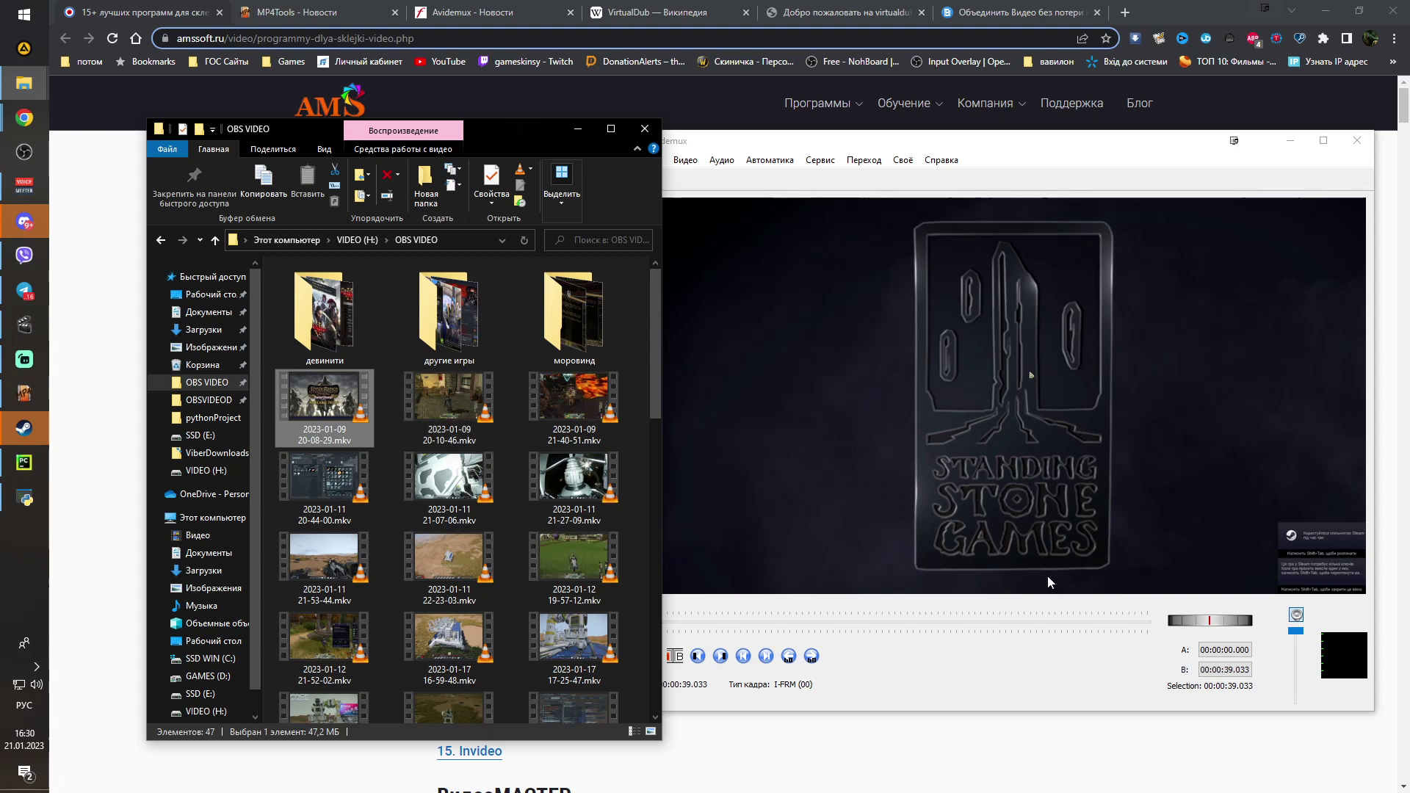
left_click(1000, 660)
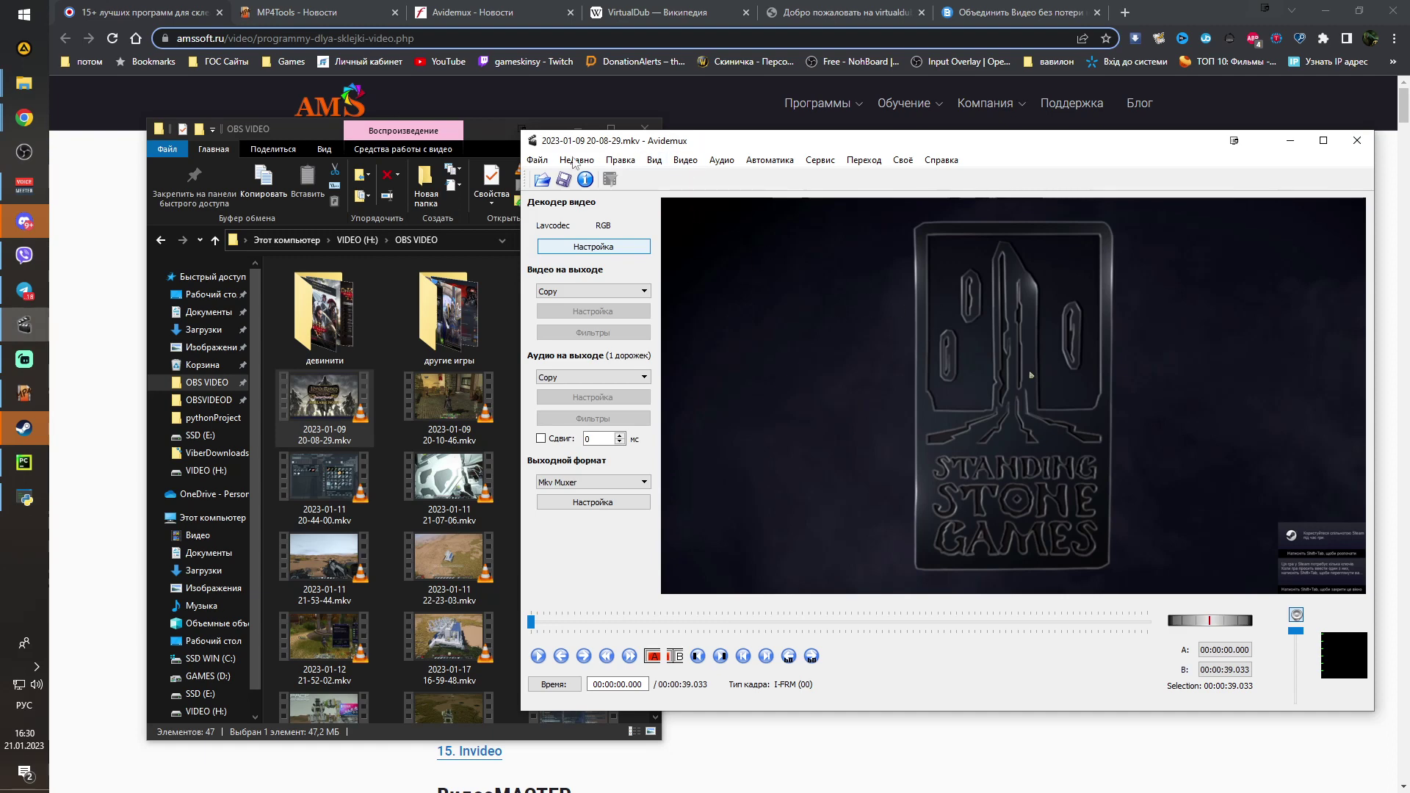
left_click(537, 160)
left_click(624, 259)
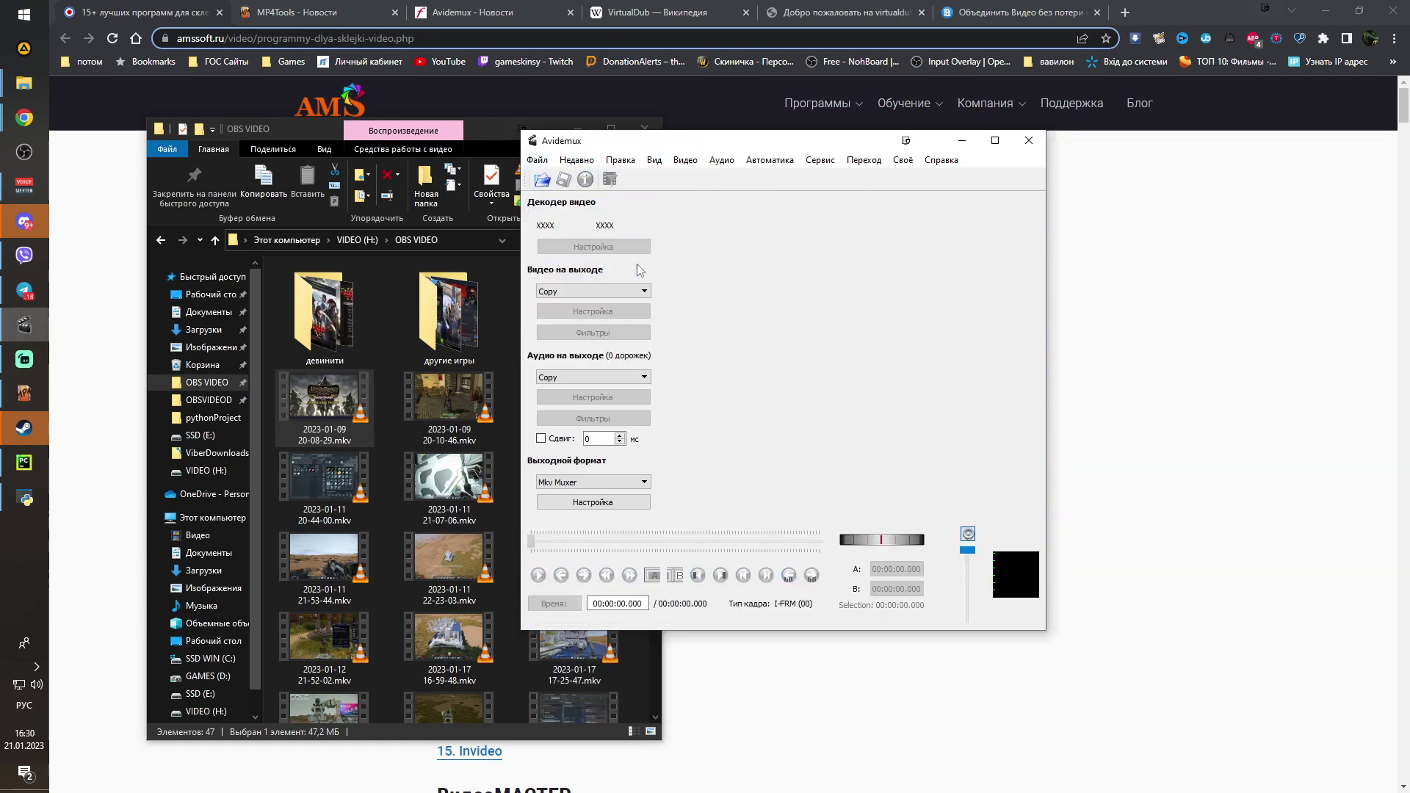
Examine the encoders offered for the video output, leaving it set to Copy
left_click(595, 292)
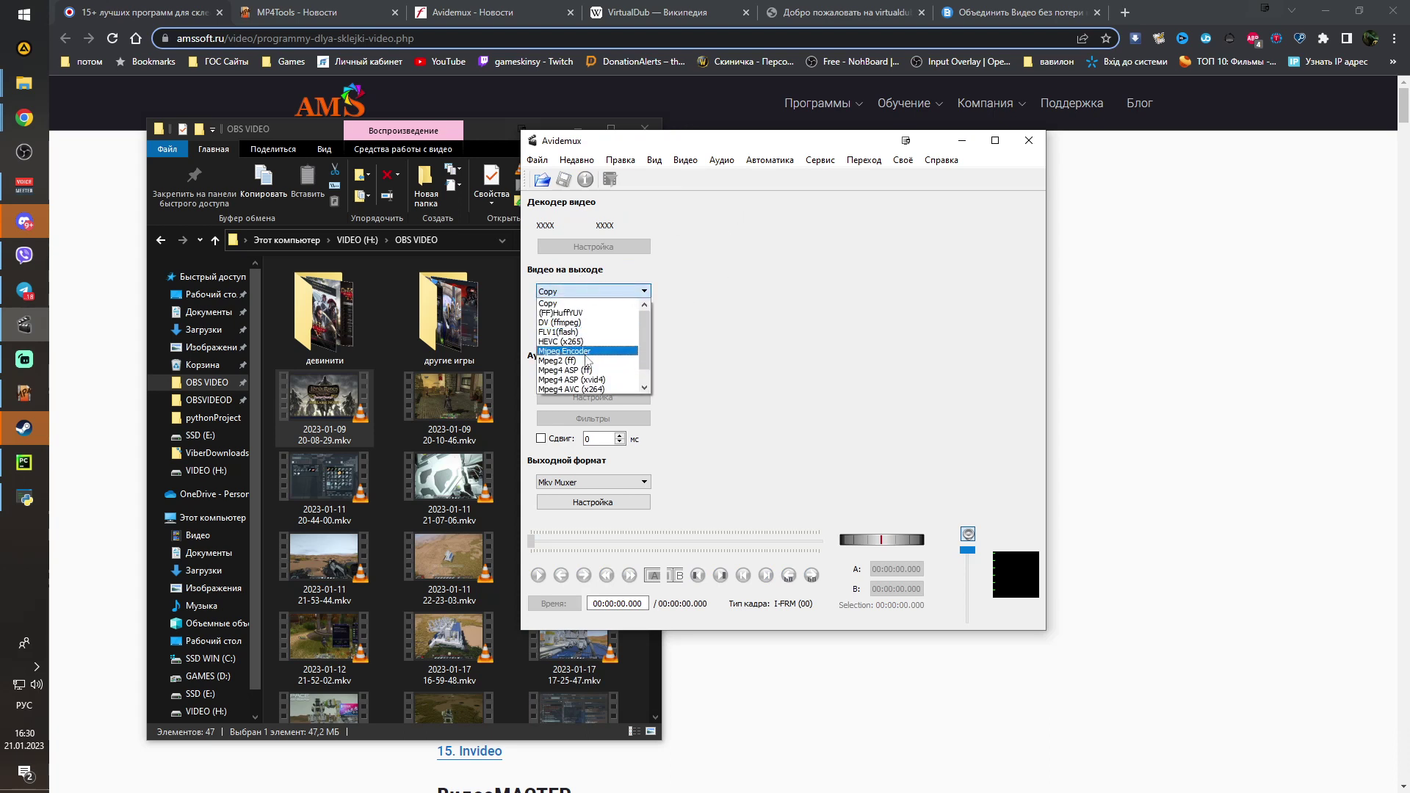
left_click(753, 301)
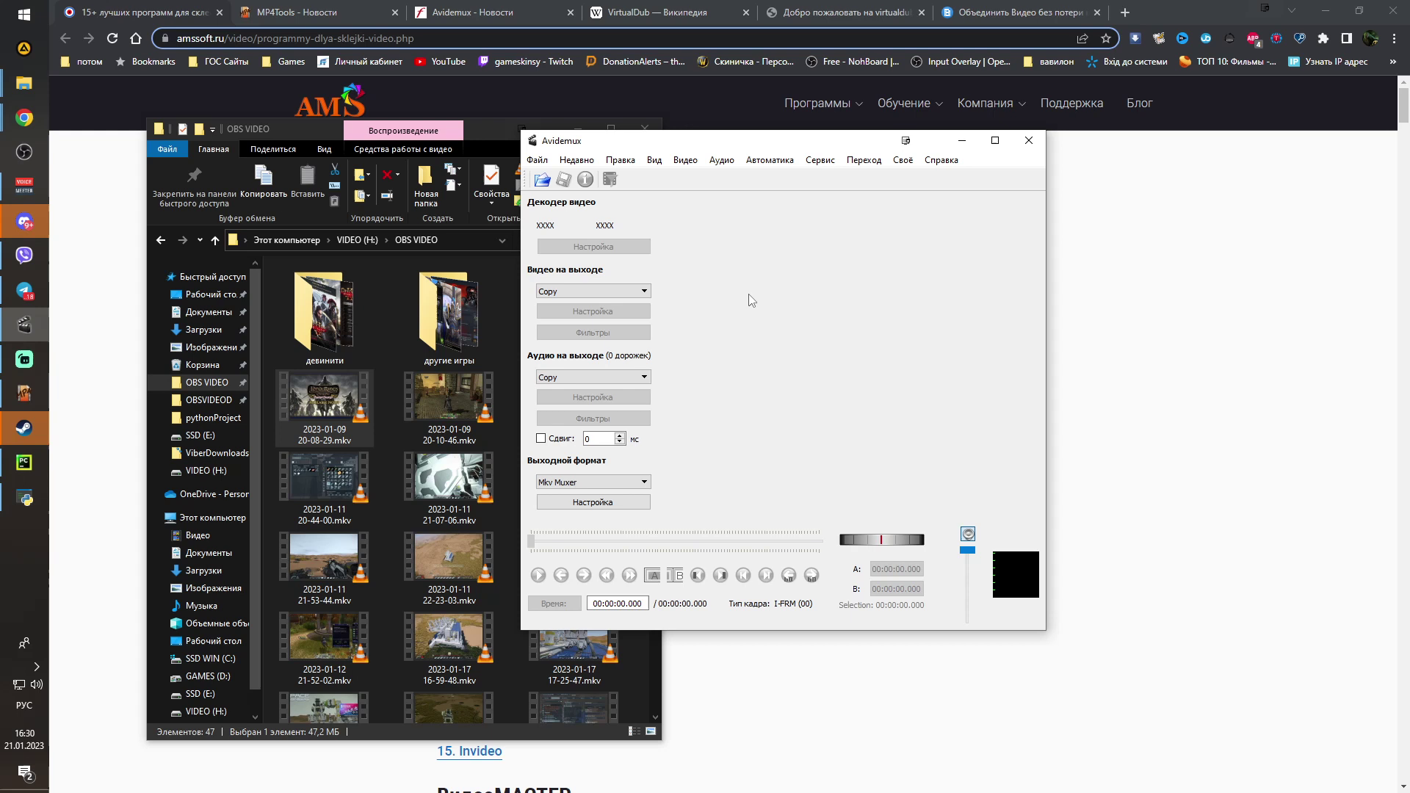
left_click(633, 292)
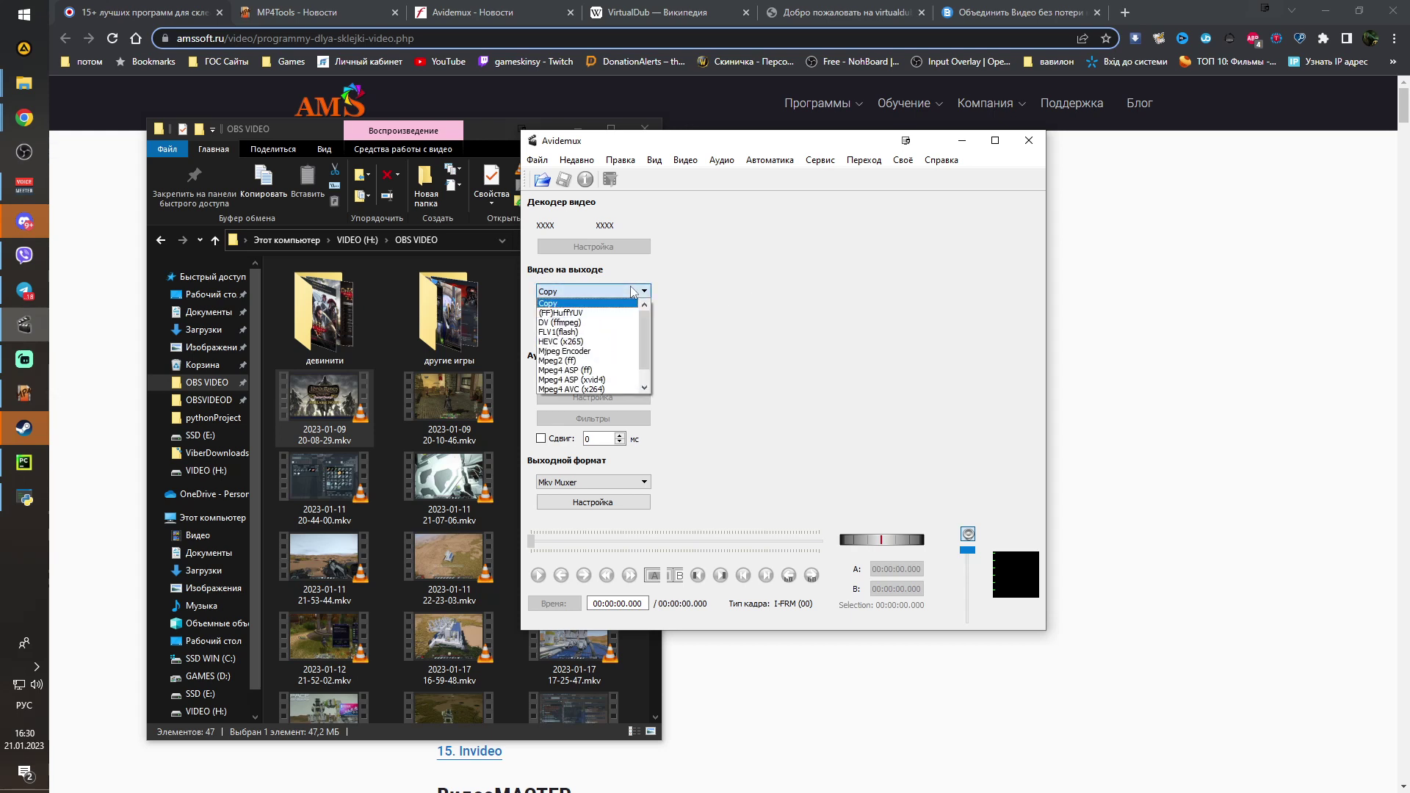
left_click(633, 292)
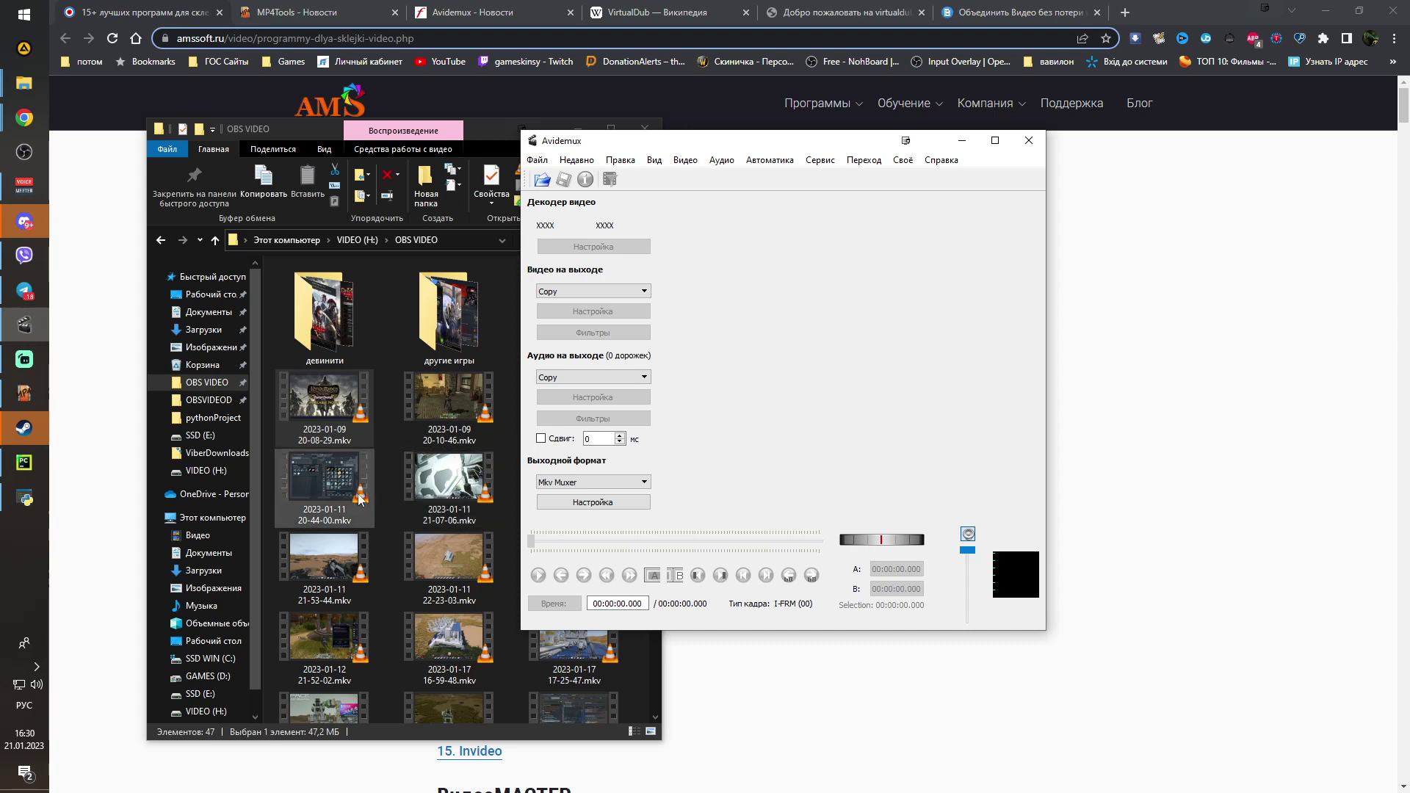
left_click(336, 493)
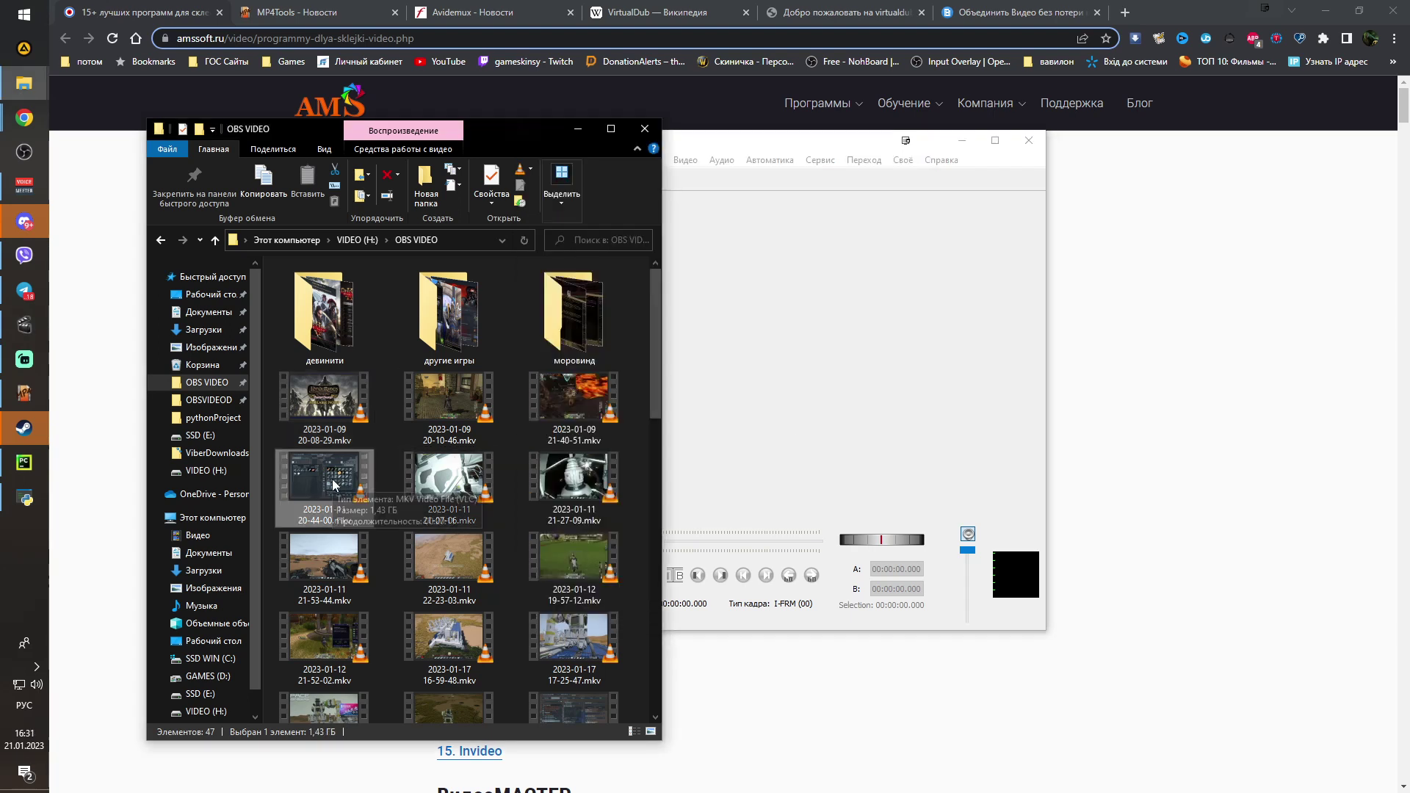
double_click(308, 474)
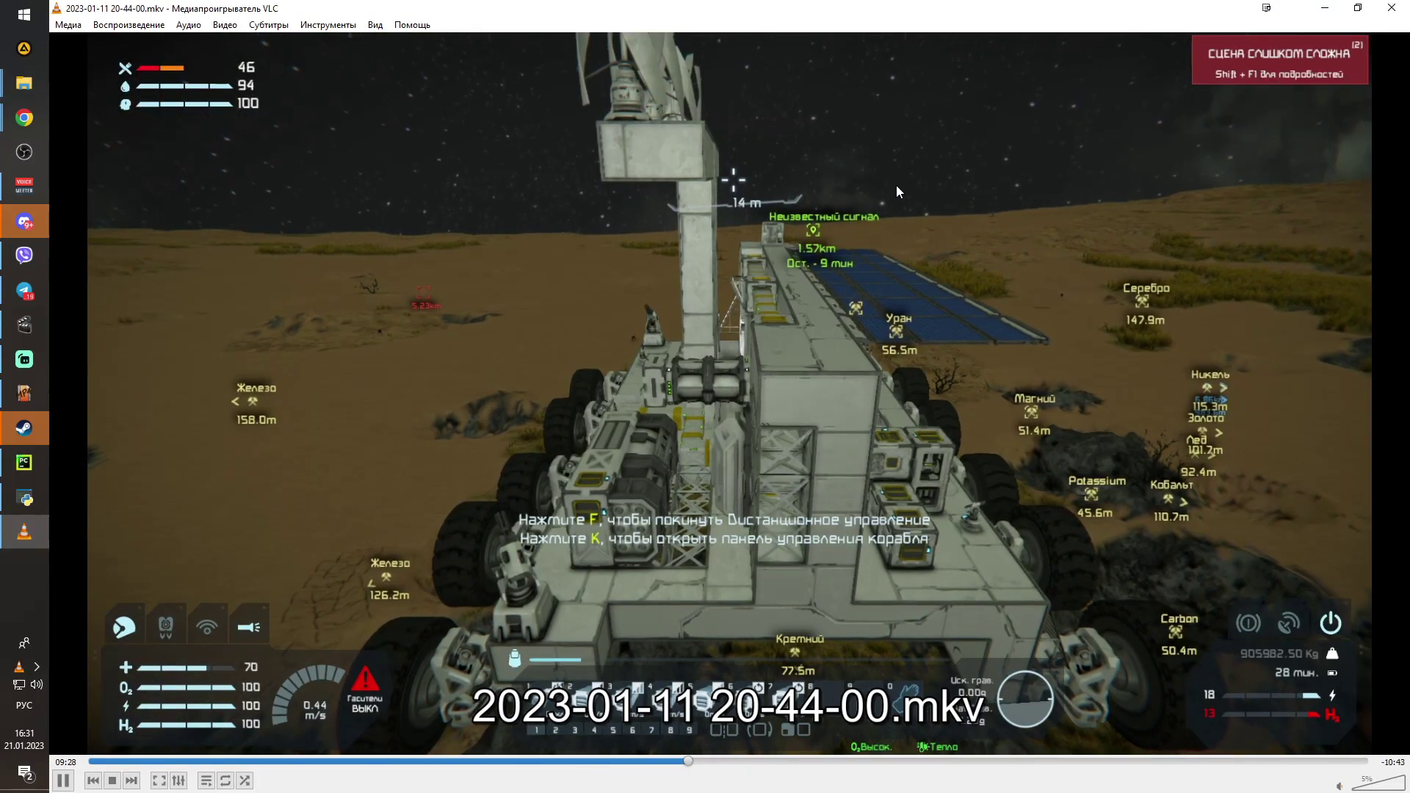
key("space")
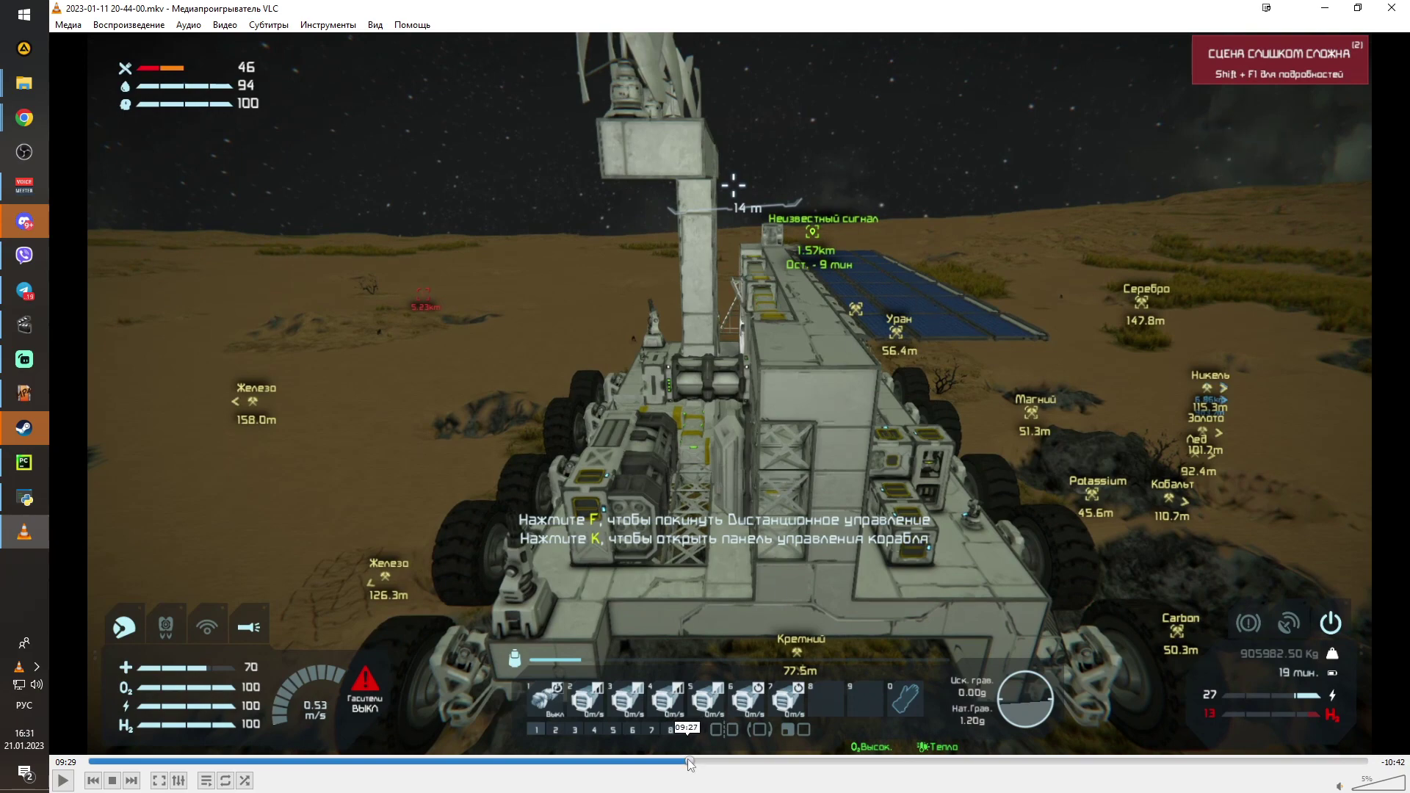
left_click_drag(688, 760, 82, 759)
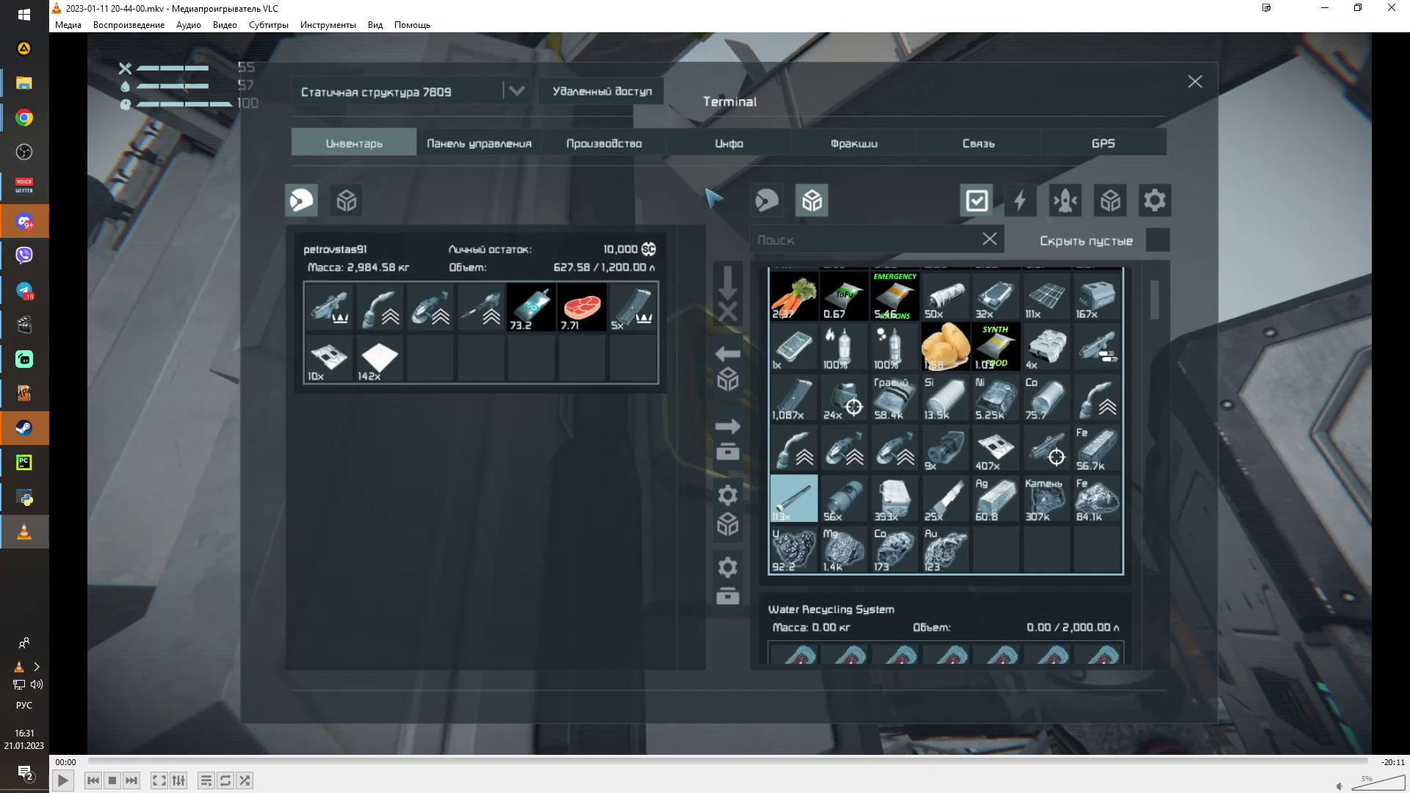
left_click(1391, 8)
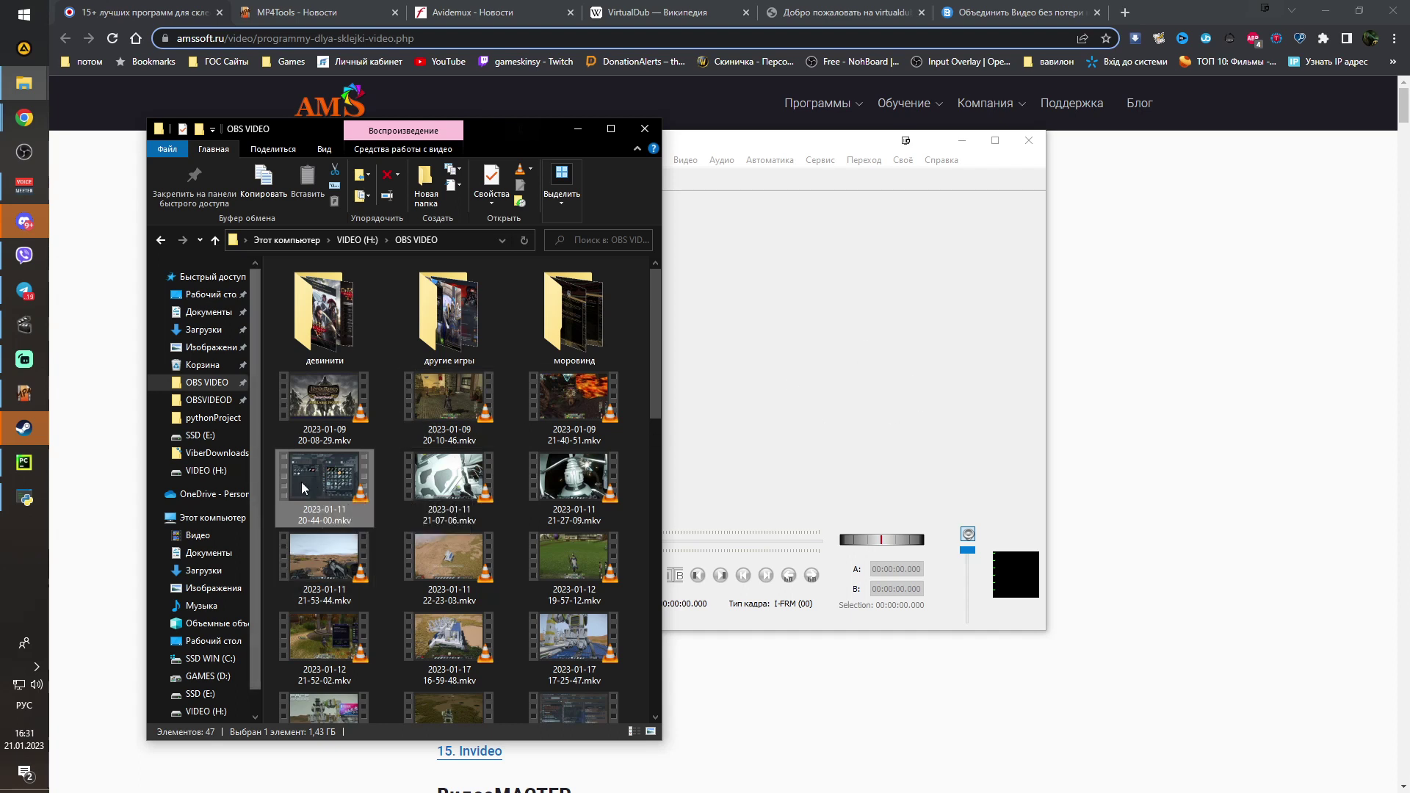
left_click(471, 475)
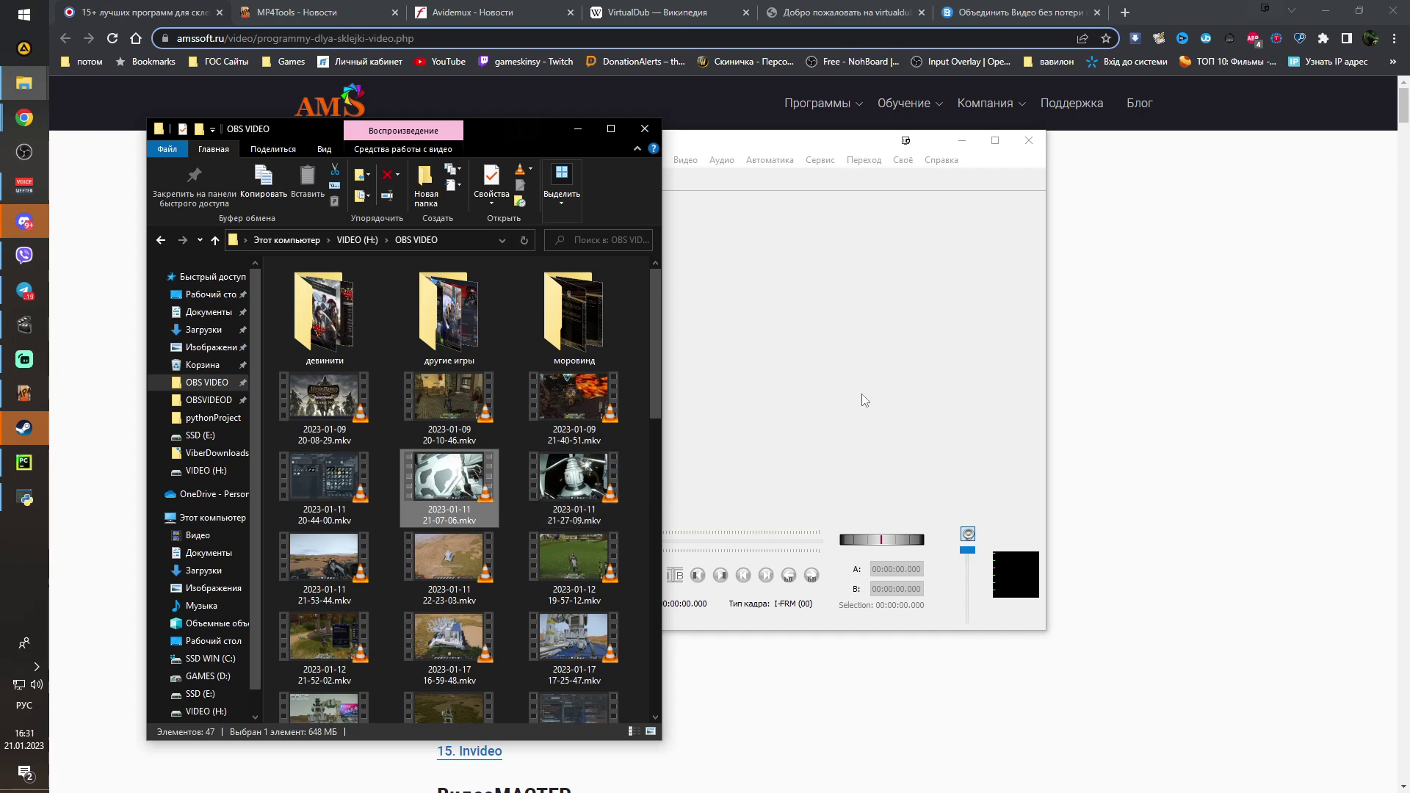
left_click(581, 492)
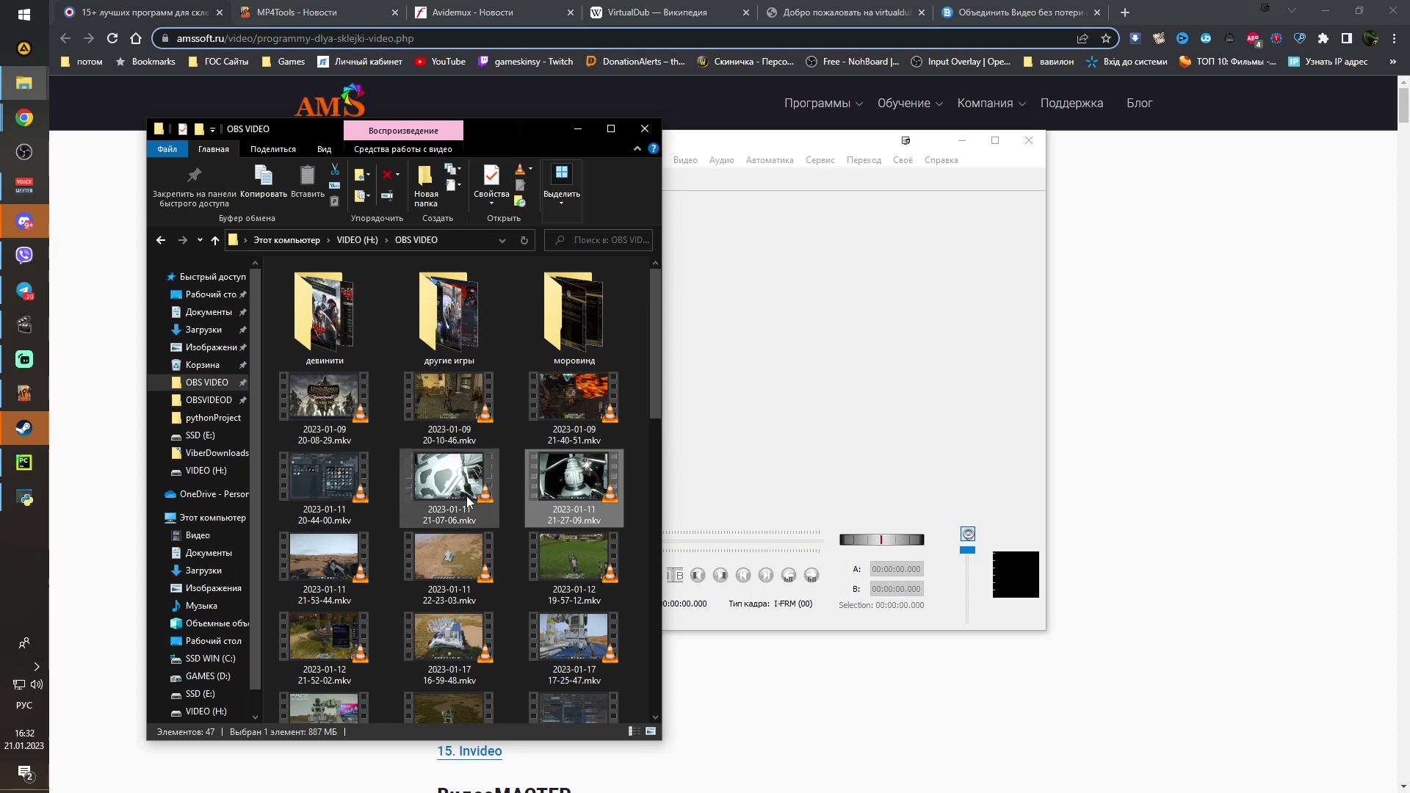
left_click(877, 410)
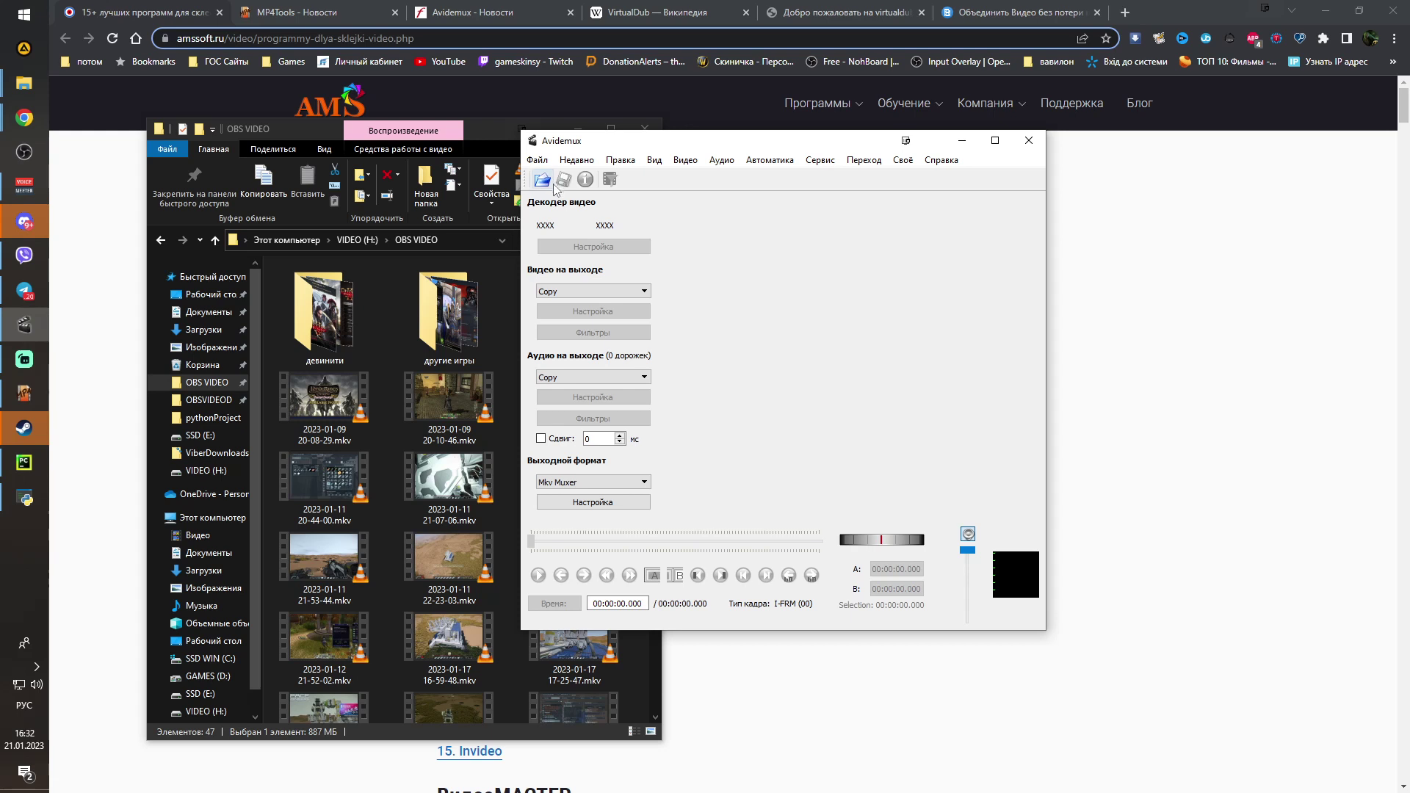
left_click(362, 461)
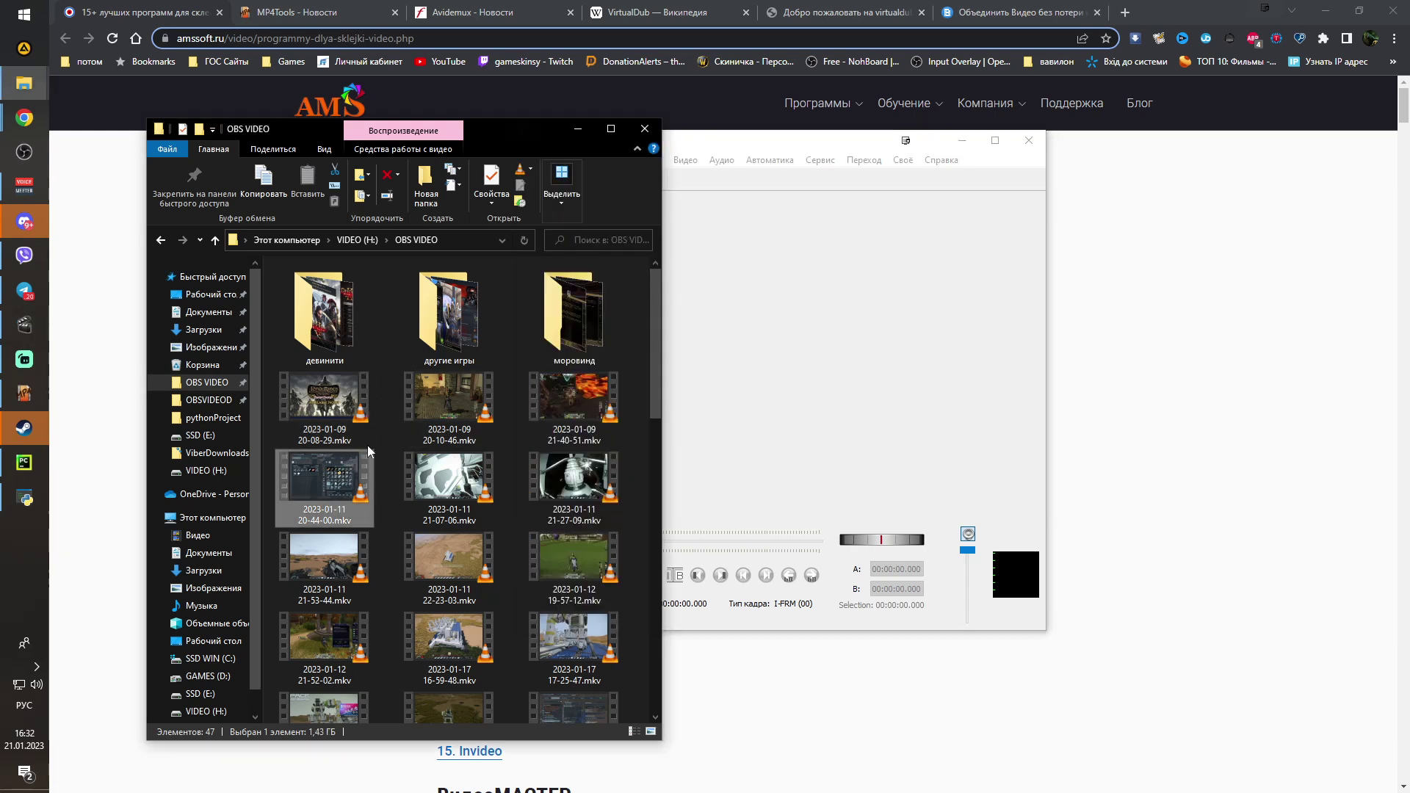
left_click(559, 481, "shift")
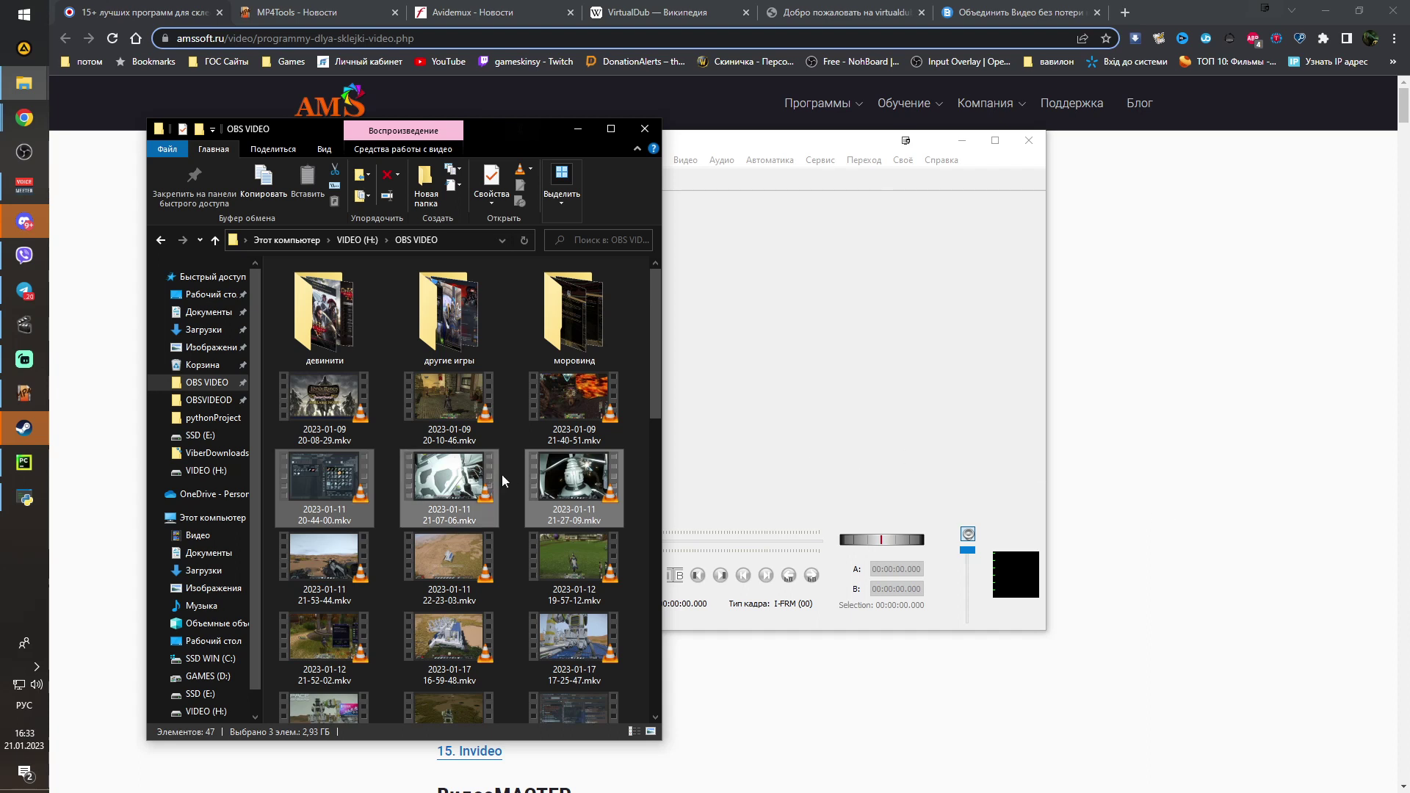
left_click(683, 485)
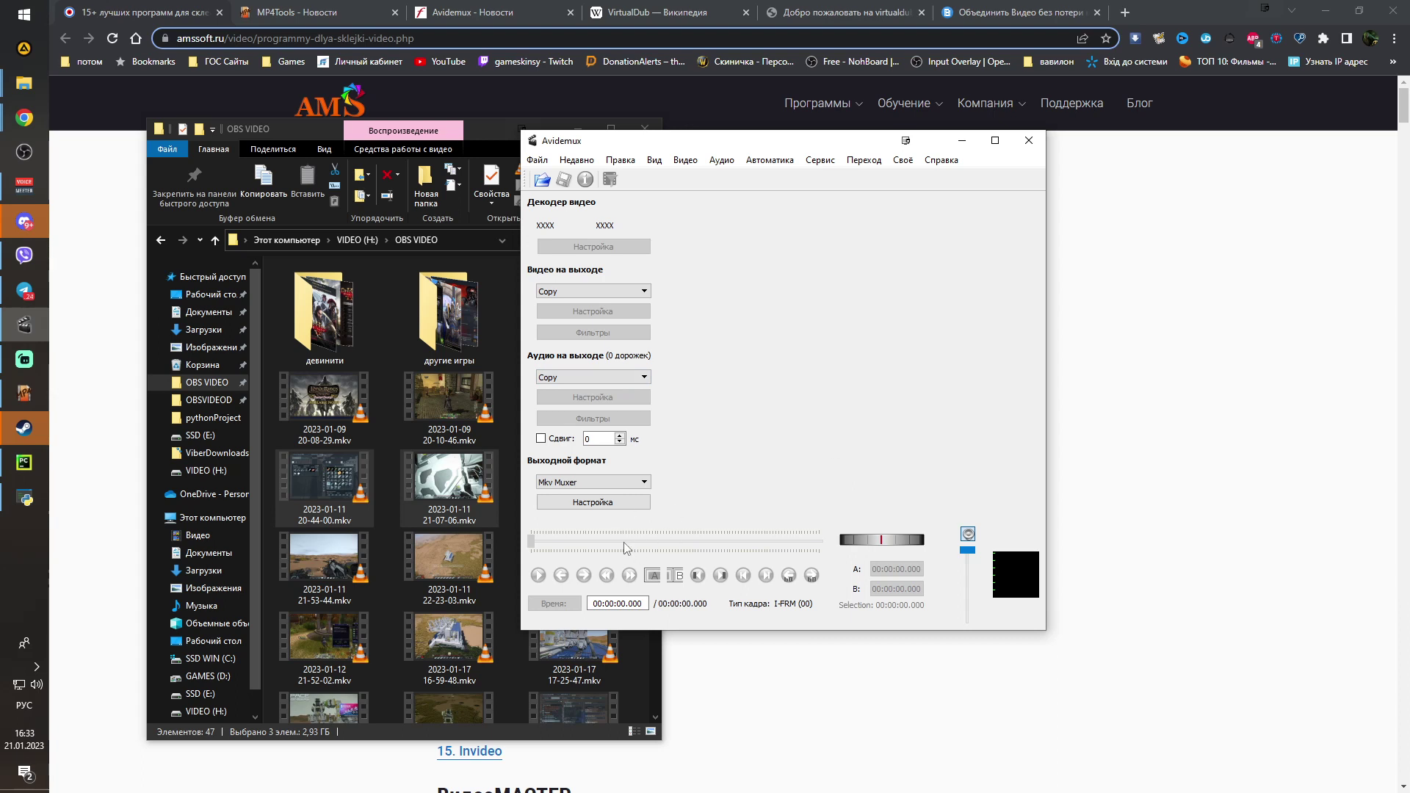
left_click(536, 160)
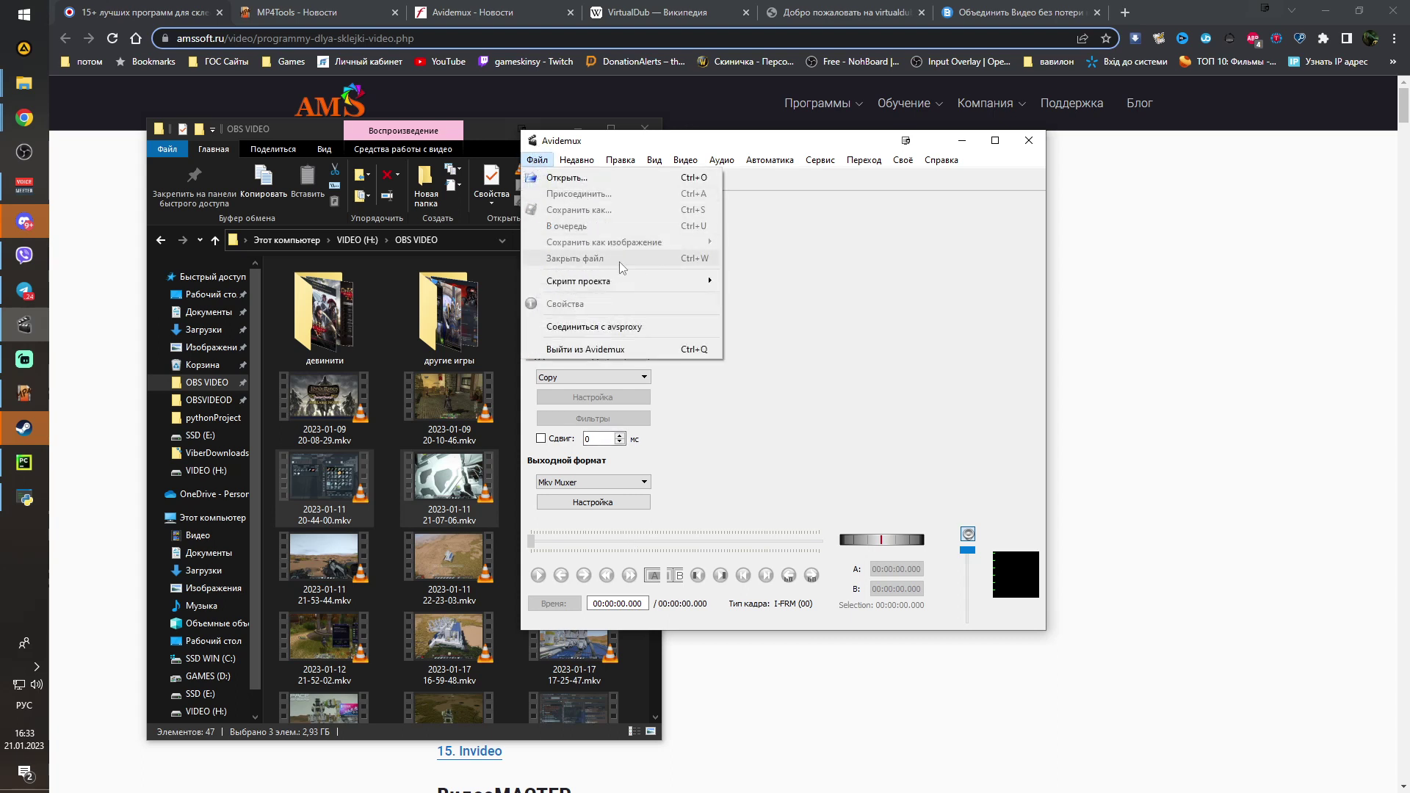
left_click(900, 337)
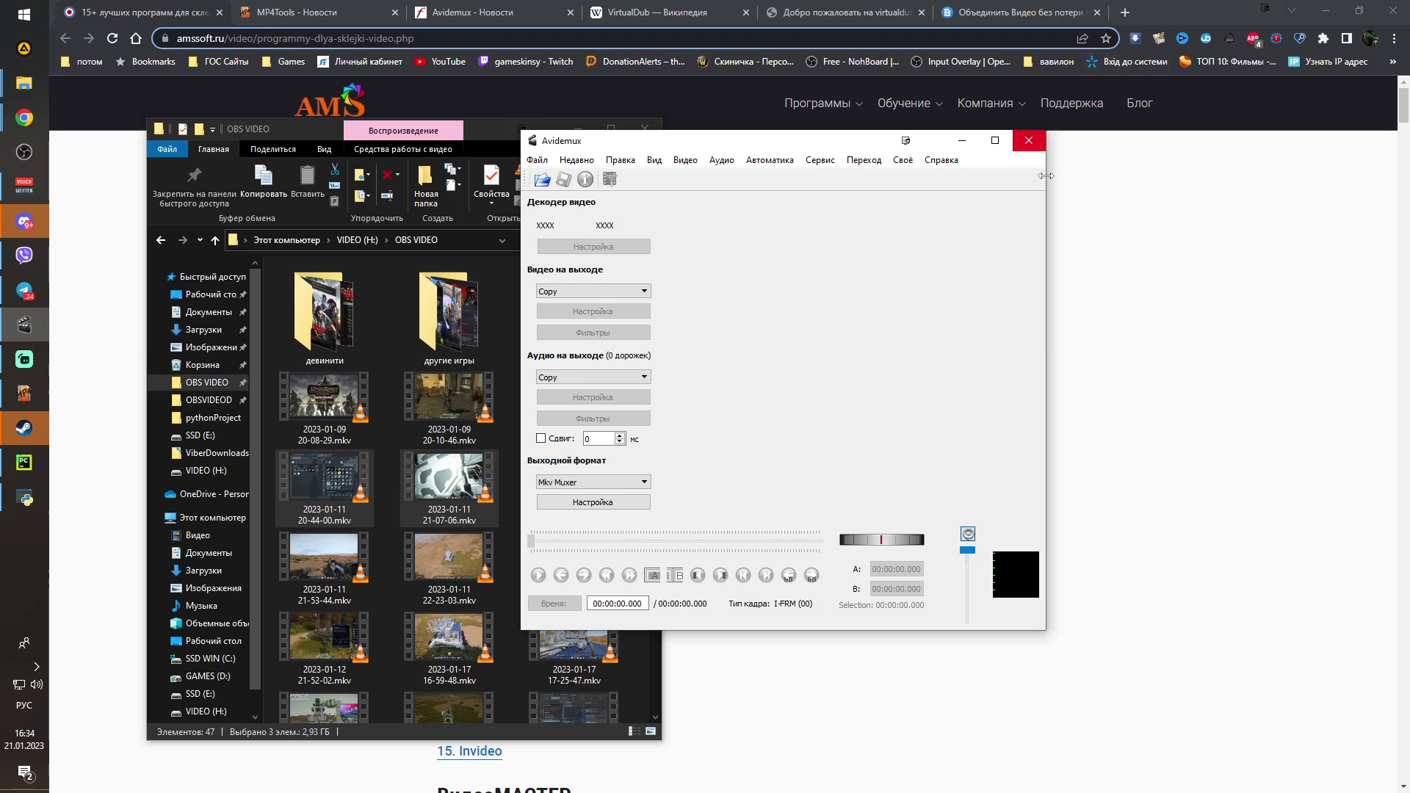
Switch to MP4 Joiner, view and dismiss its program information, and move its window clear of the File Explorer files
left_click(29, 400)
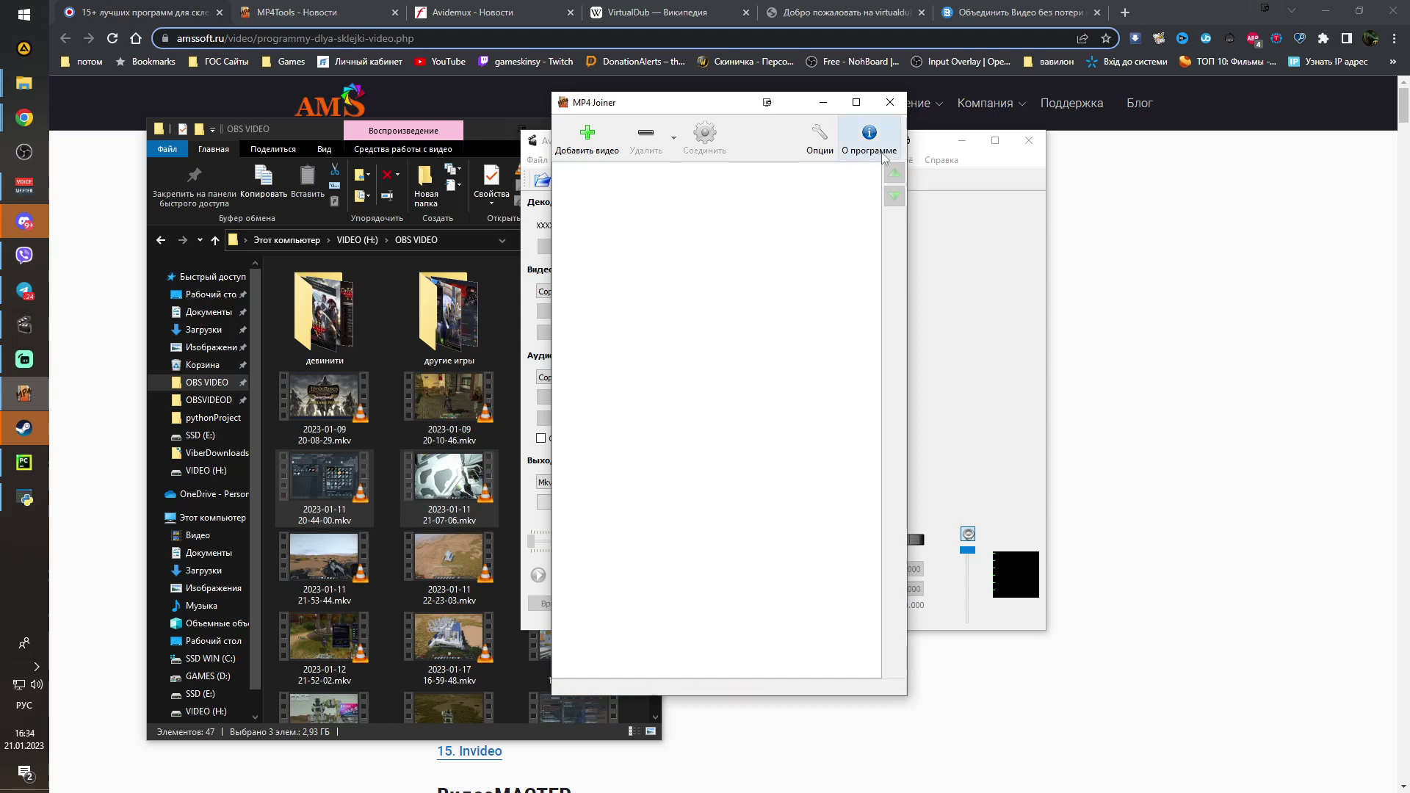
left_click(870, 138)
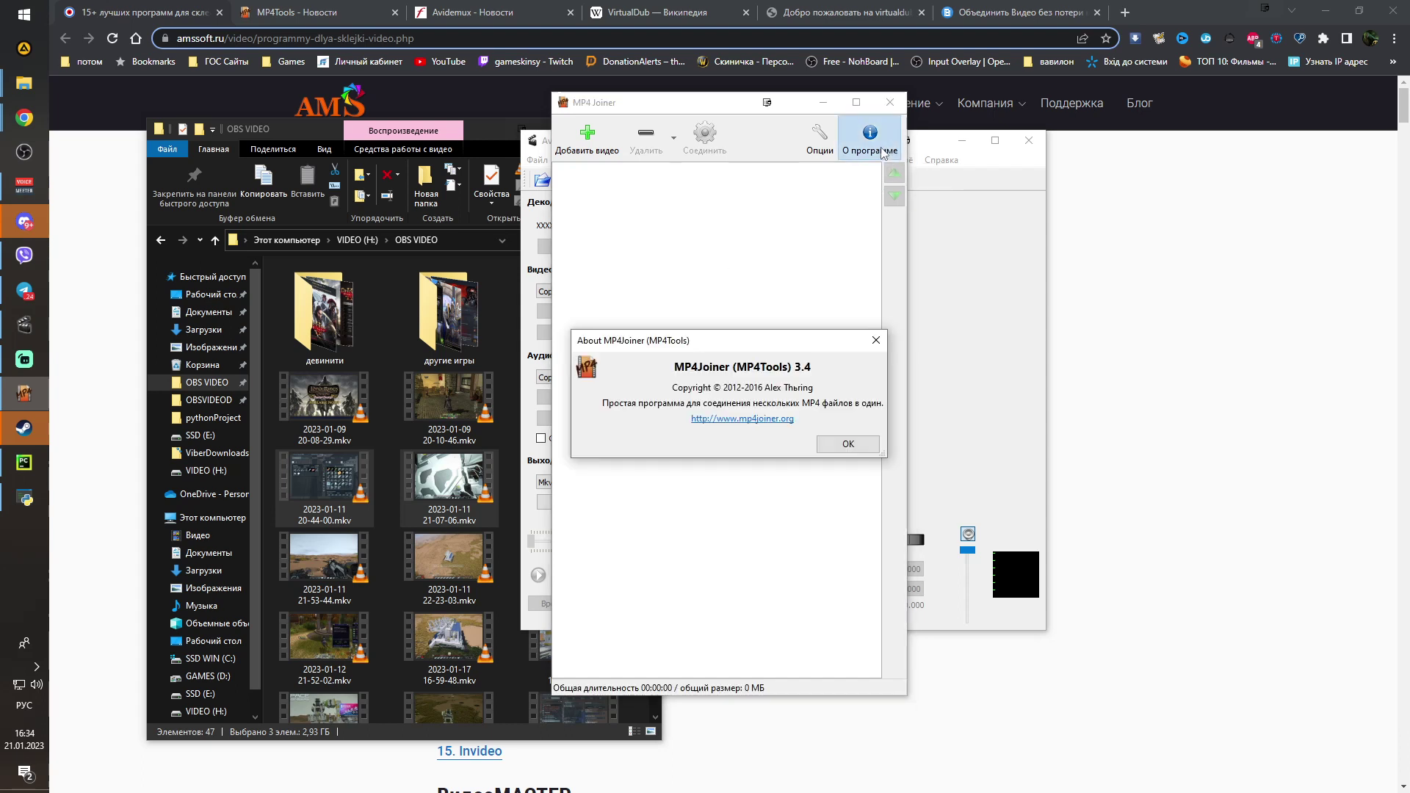
left_click(837, 443)
left_click_drag(676, 106, 751, 120)
left_click(33, 84)
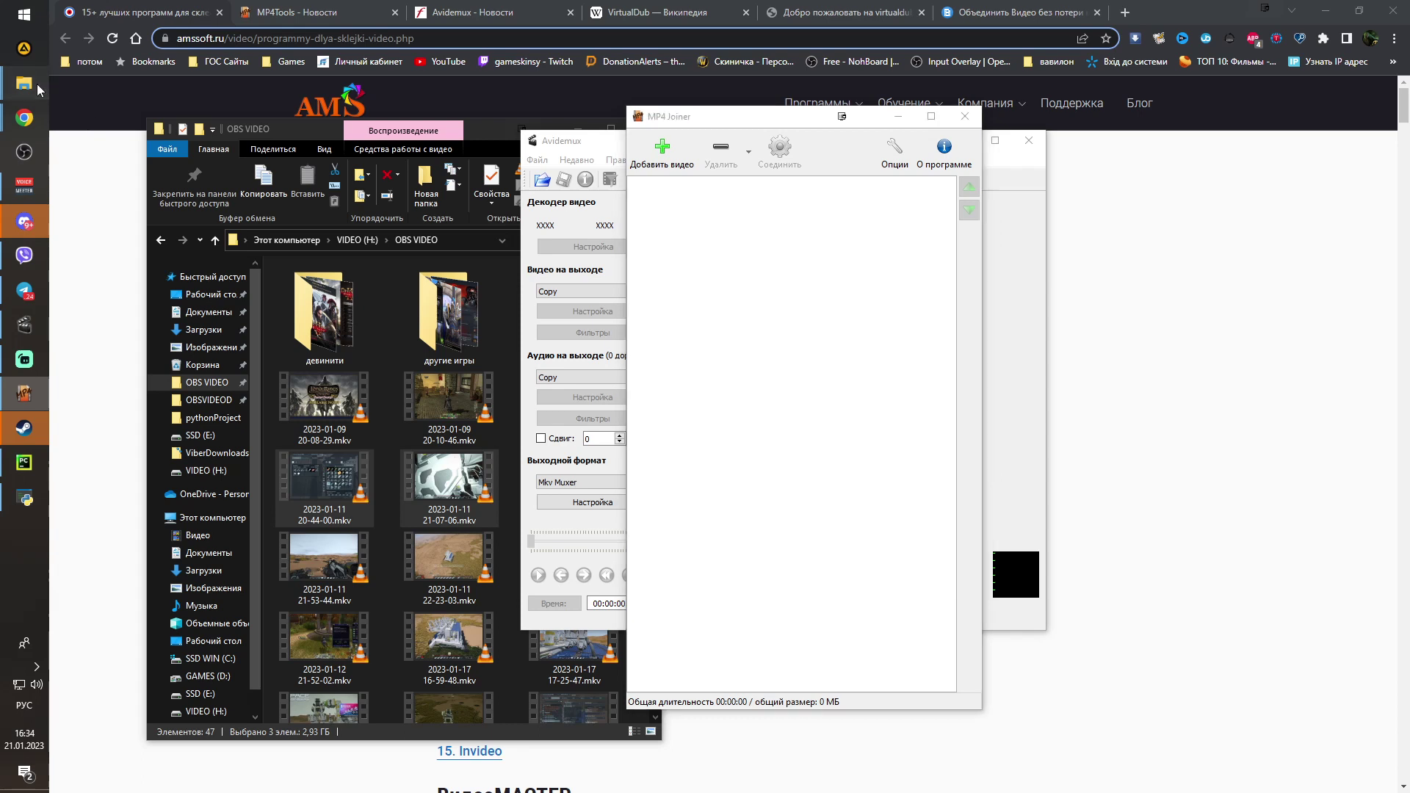
left_click(363, 482)
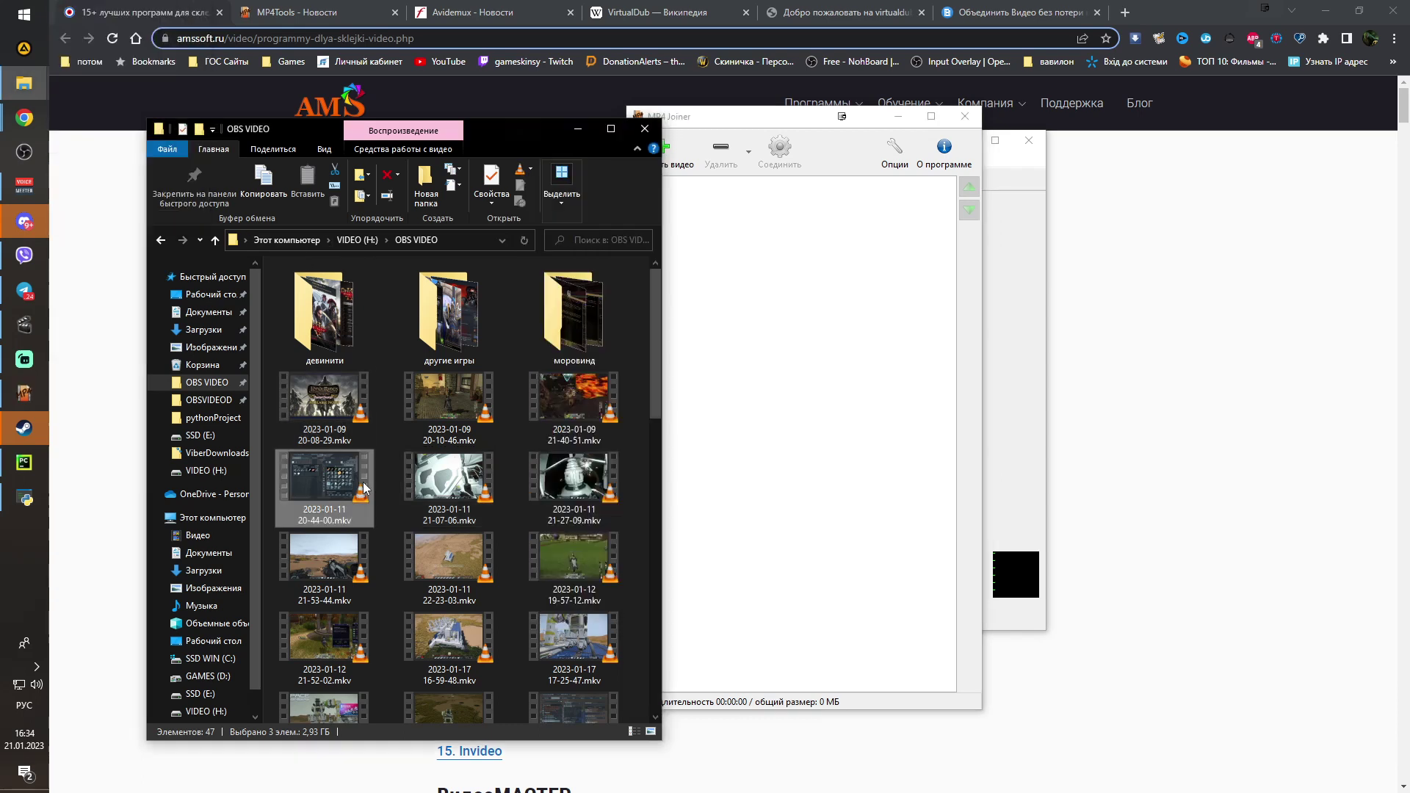
left_click_drag(353, 488, 790, 359)
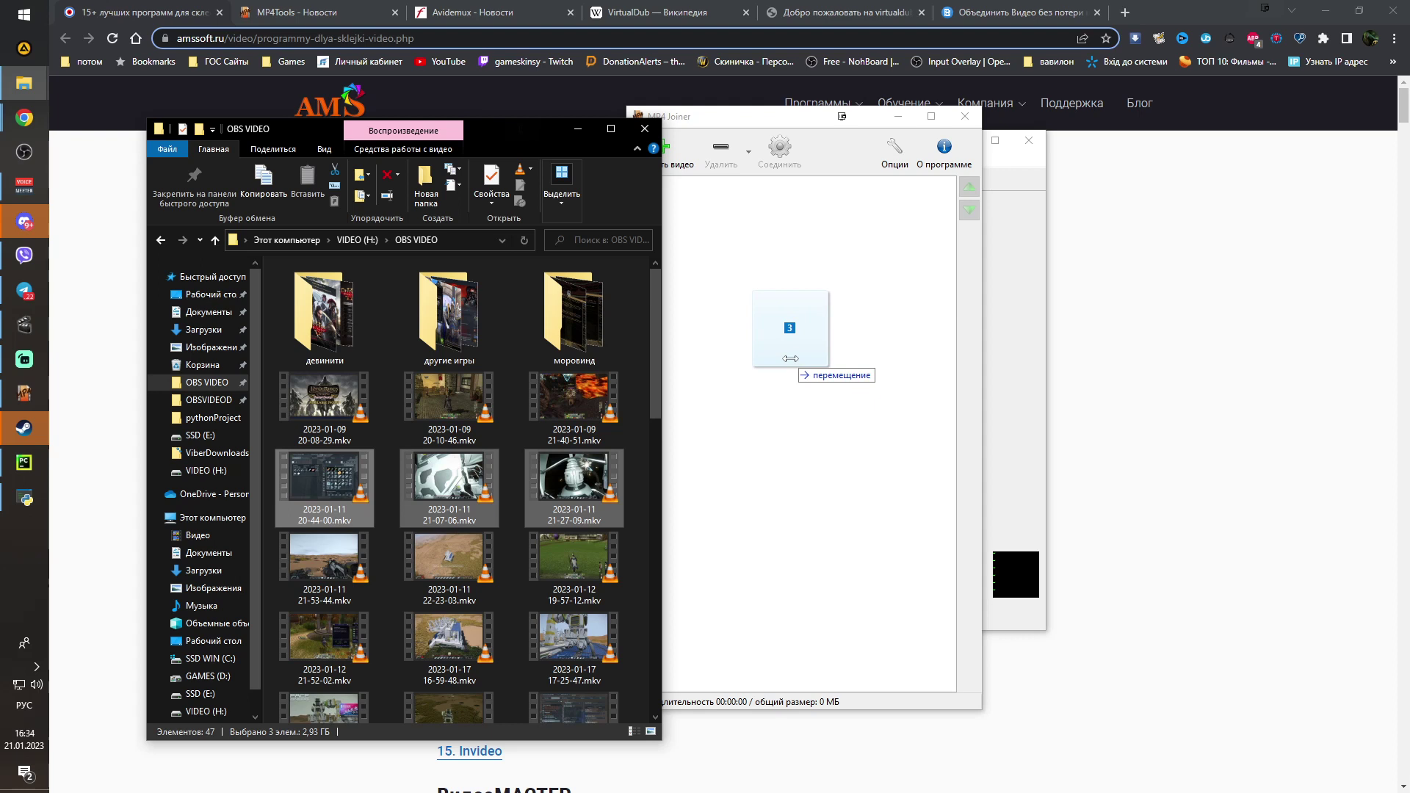
left_click_drag(856, 376, 856, 375)
left_click(791, 120)
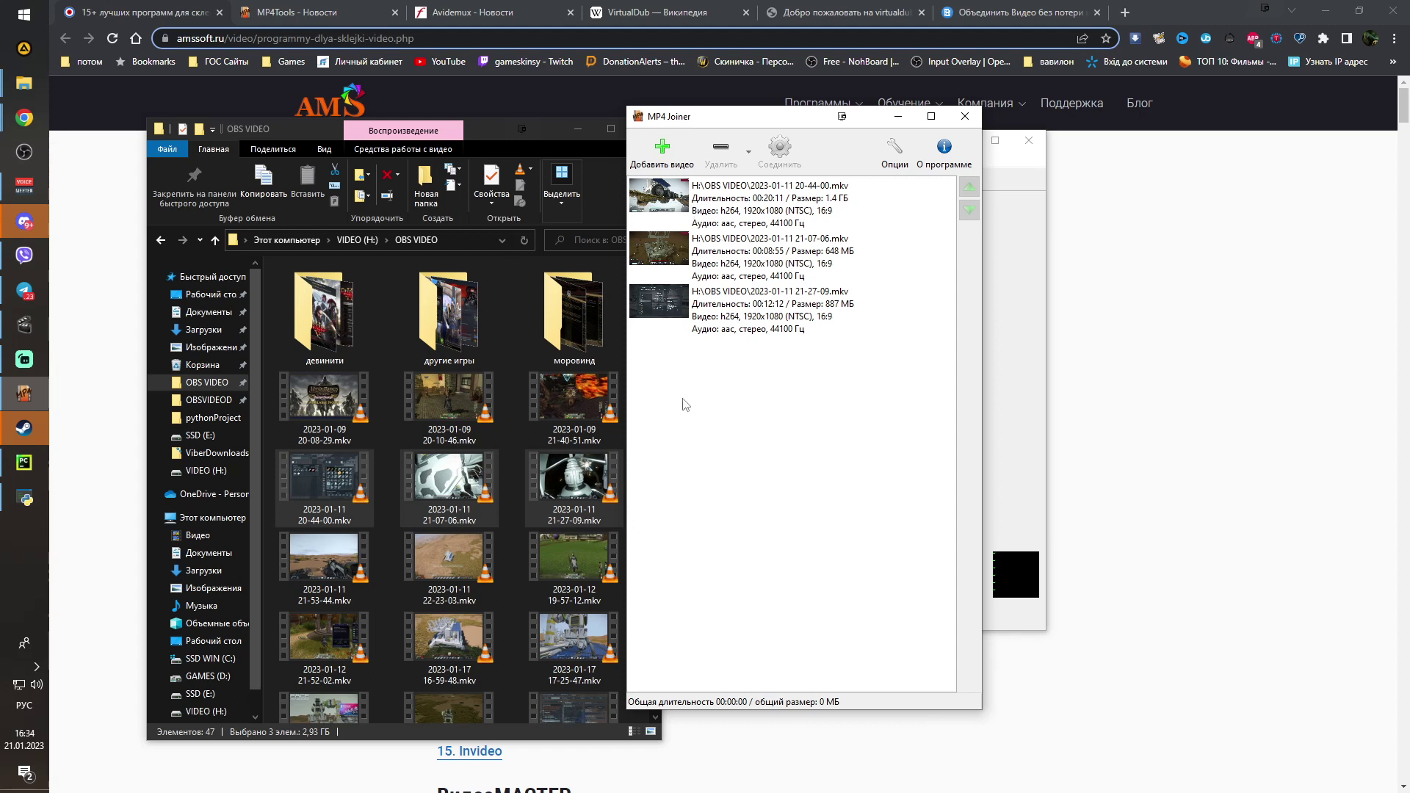
left_click(329, 571)
left_click(441, 561, "ctrl")
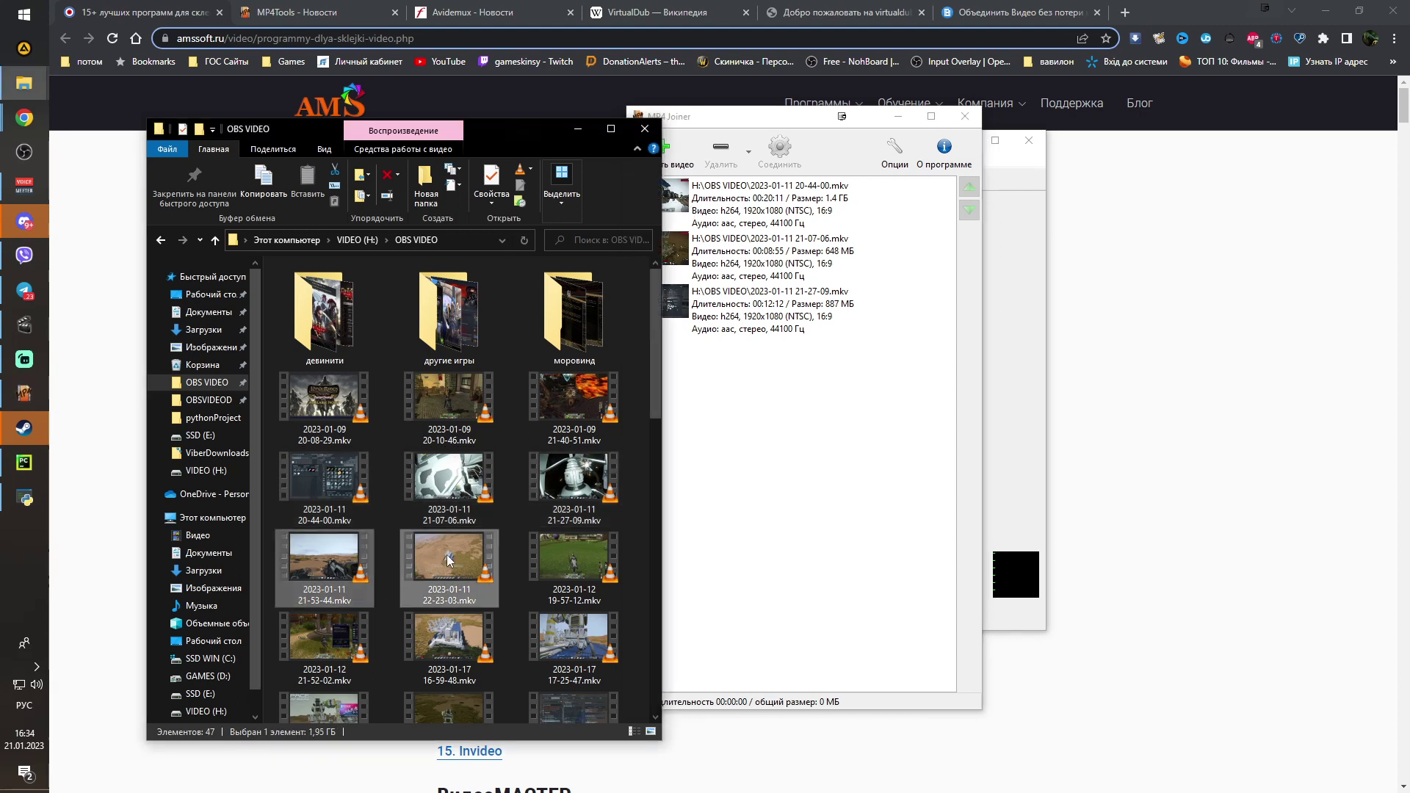
left_click_drag(320, 557, 818, 447)
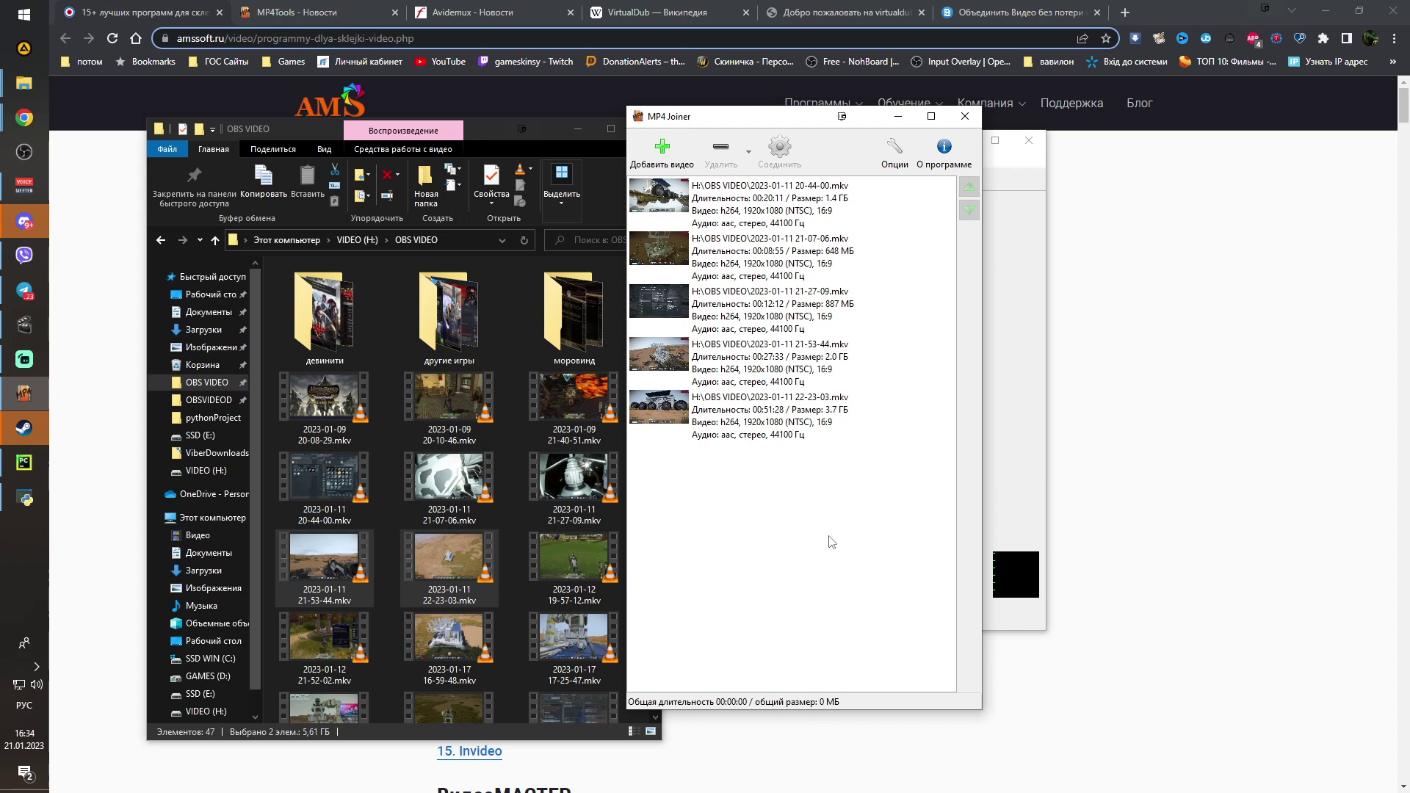
left_click(724, 364)
left_click(758, 292)
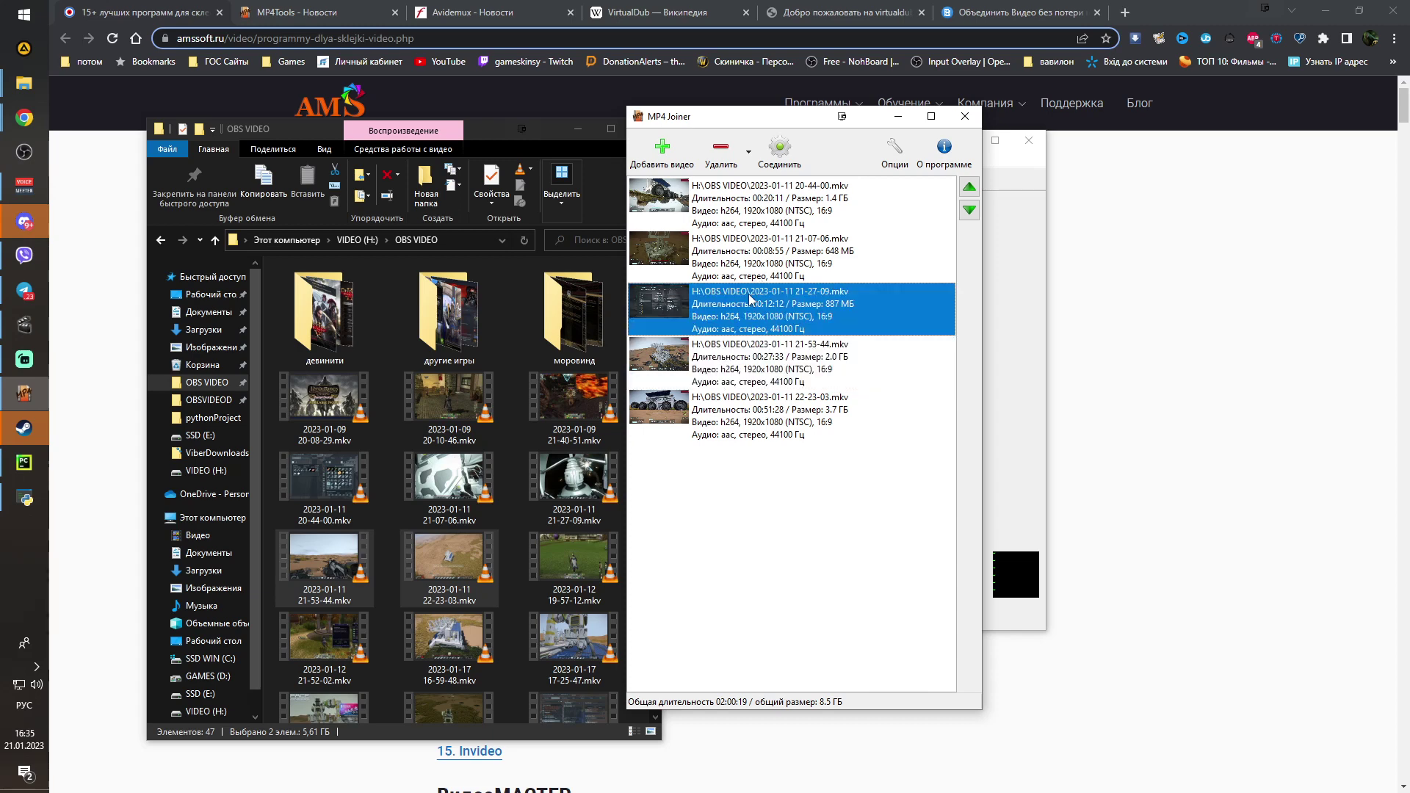
left_click(738, 257)
left_click(743, 308)
left_click(969, 187)
left_click(969, 212)
left_click(969, 187)
left_click(969, 212)
left_click(969, 187)
left_click(969, 211)
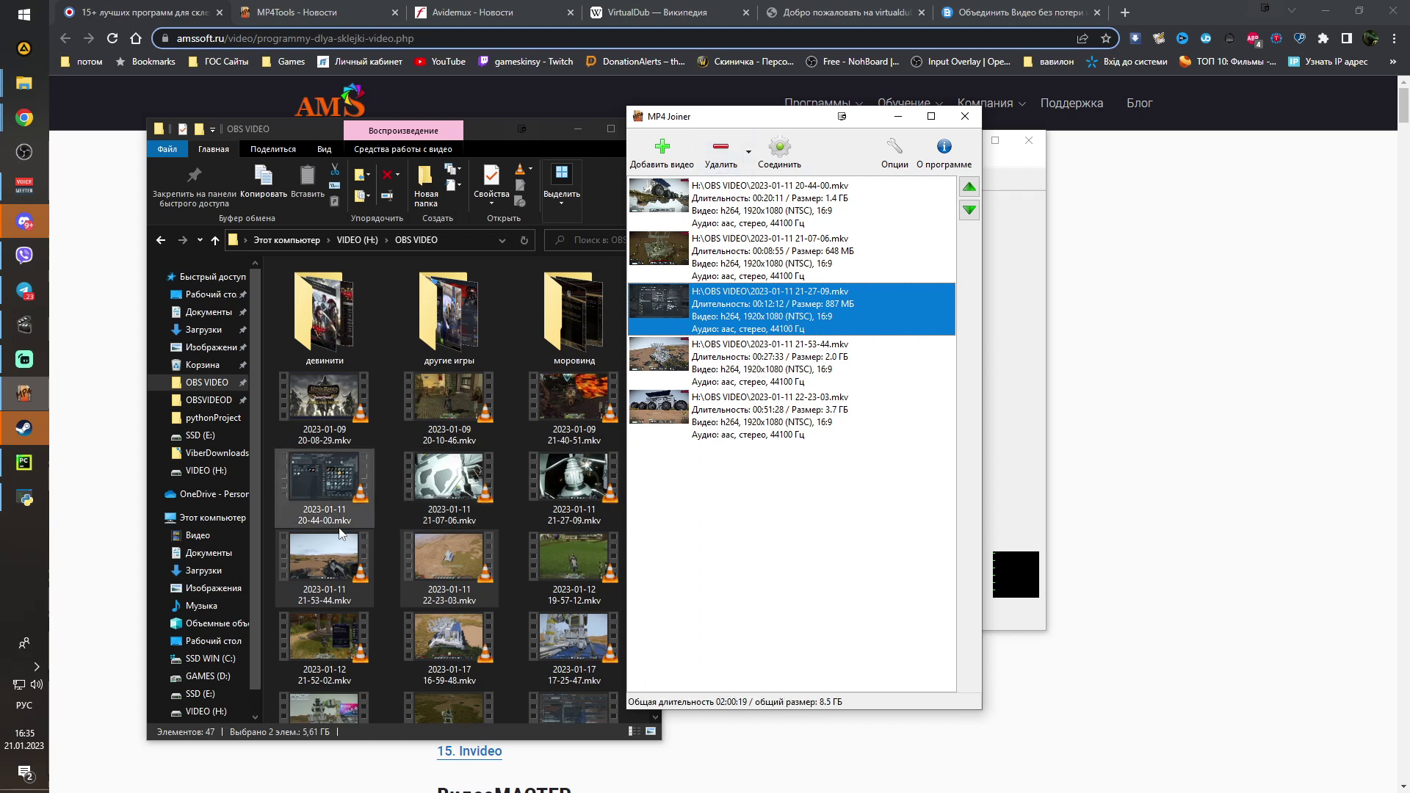
left_click_drag(348, 567, 738, 389)
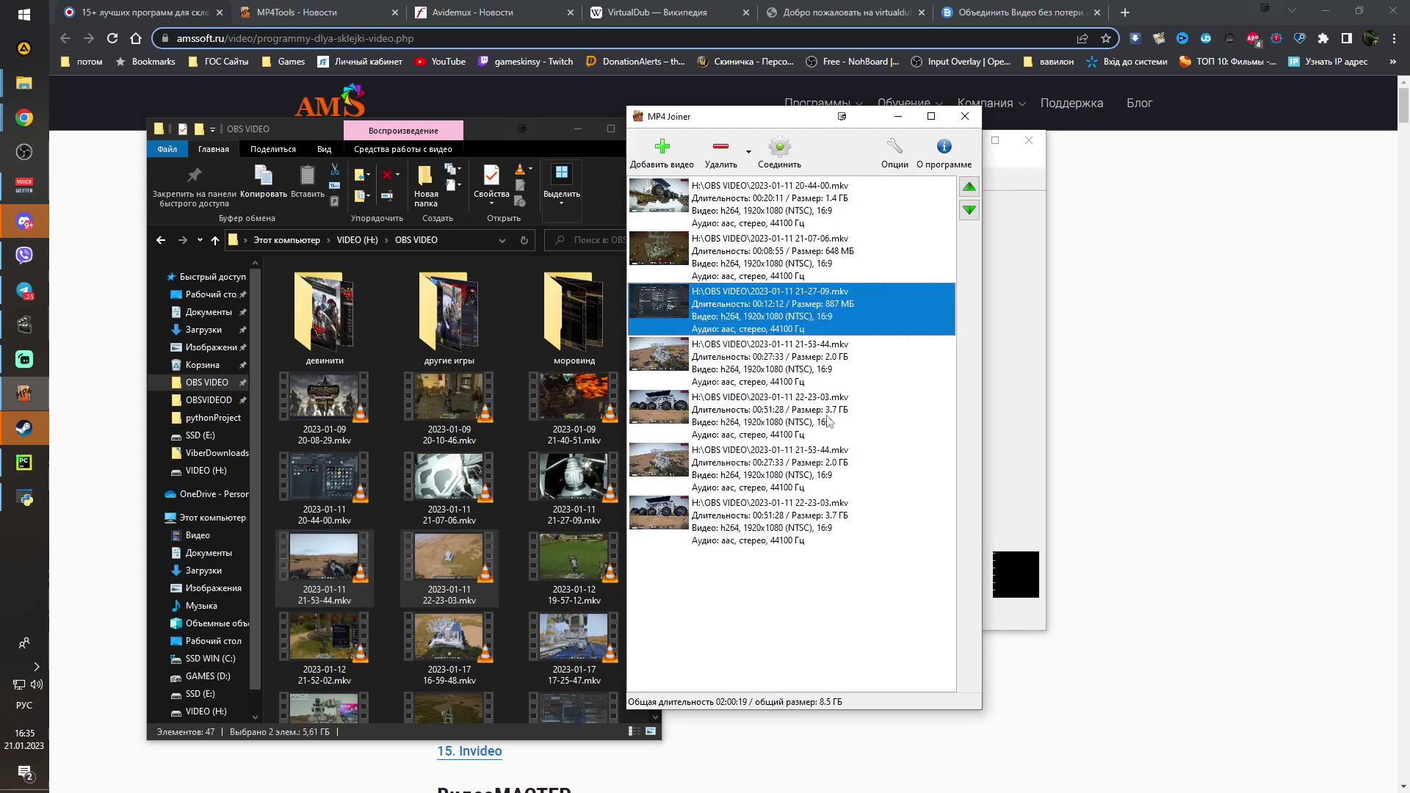
left_click(757, 514)
left_click(970, 187)
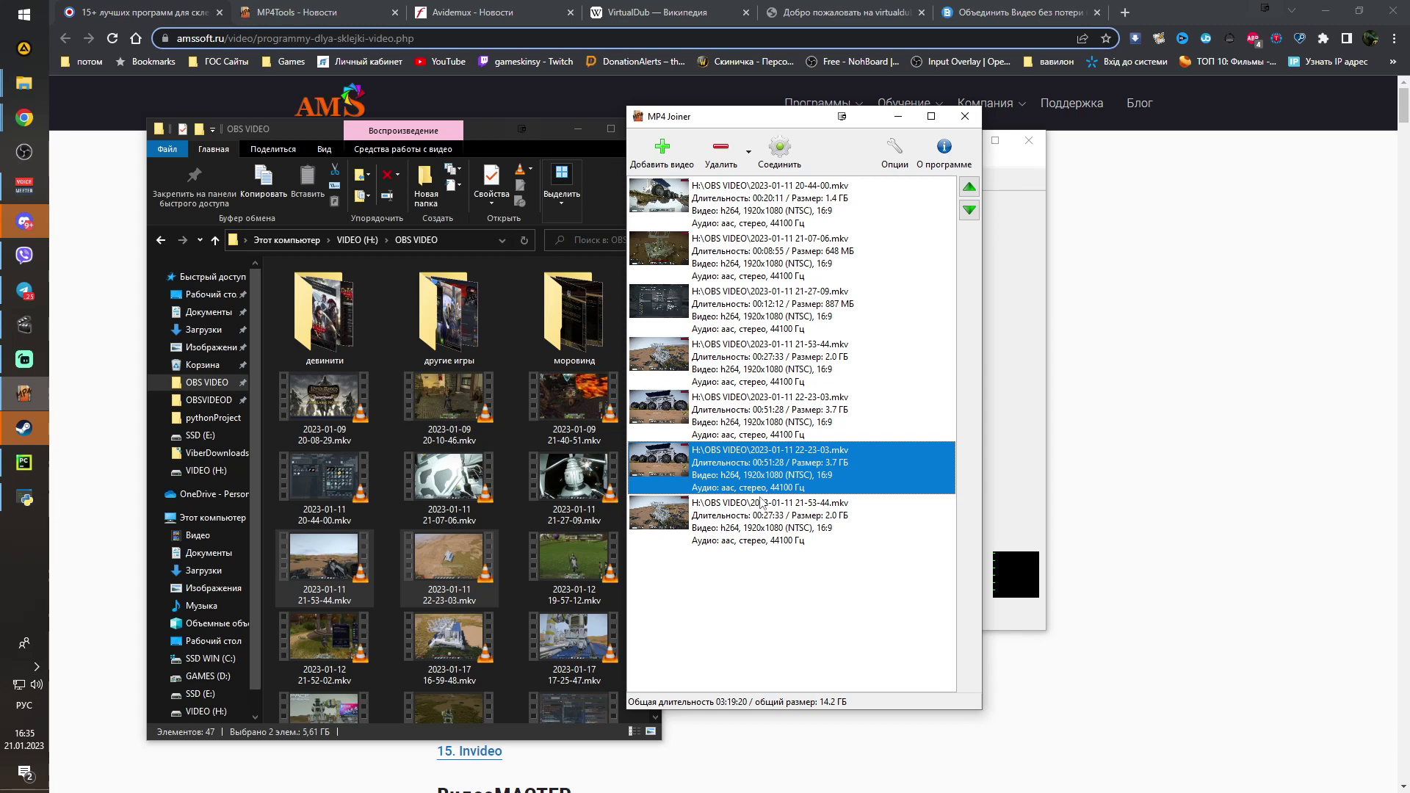
left_click(732, 367)
left_click(729, 163)
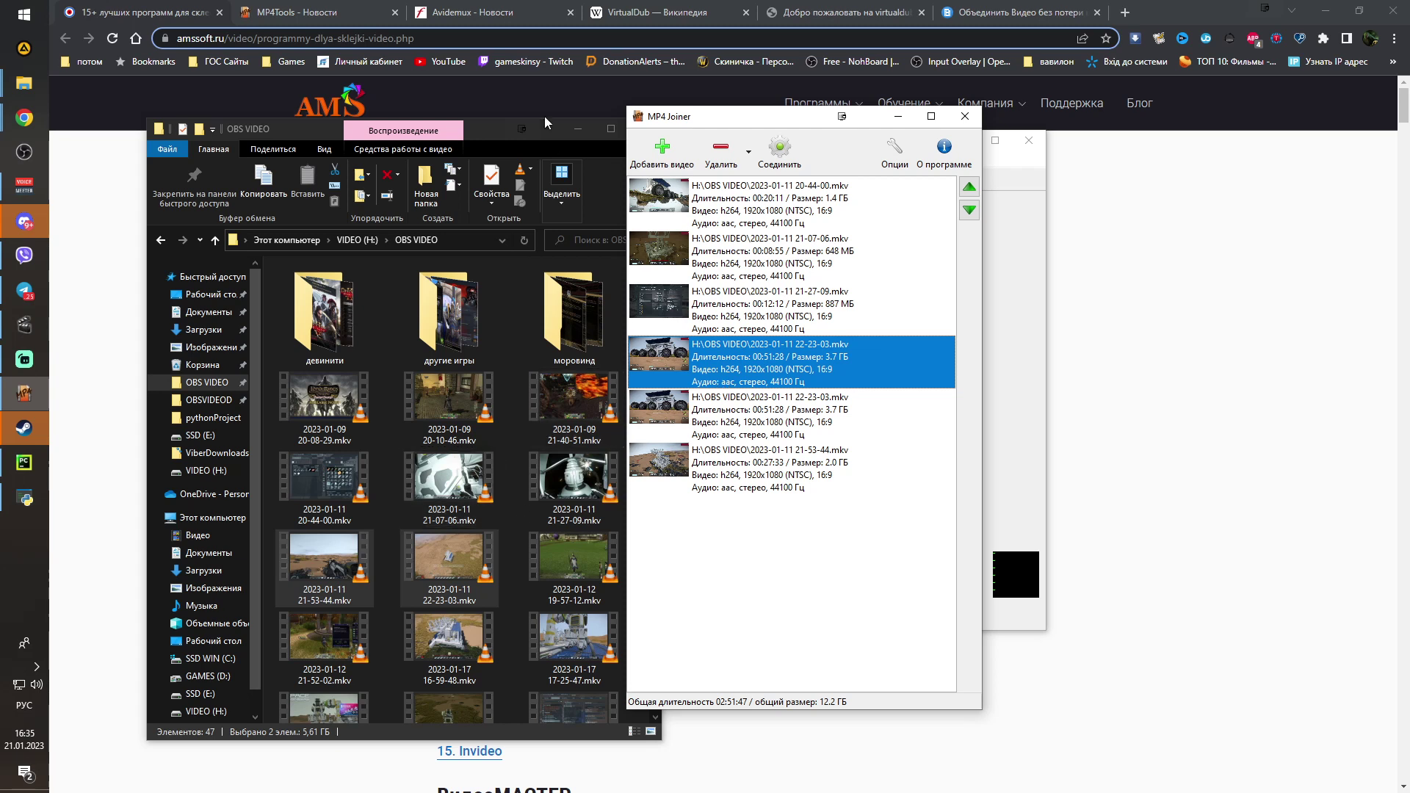
left_click_drag(719, 117, 807, 122)
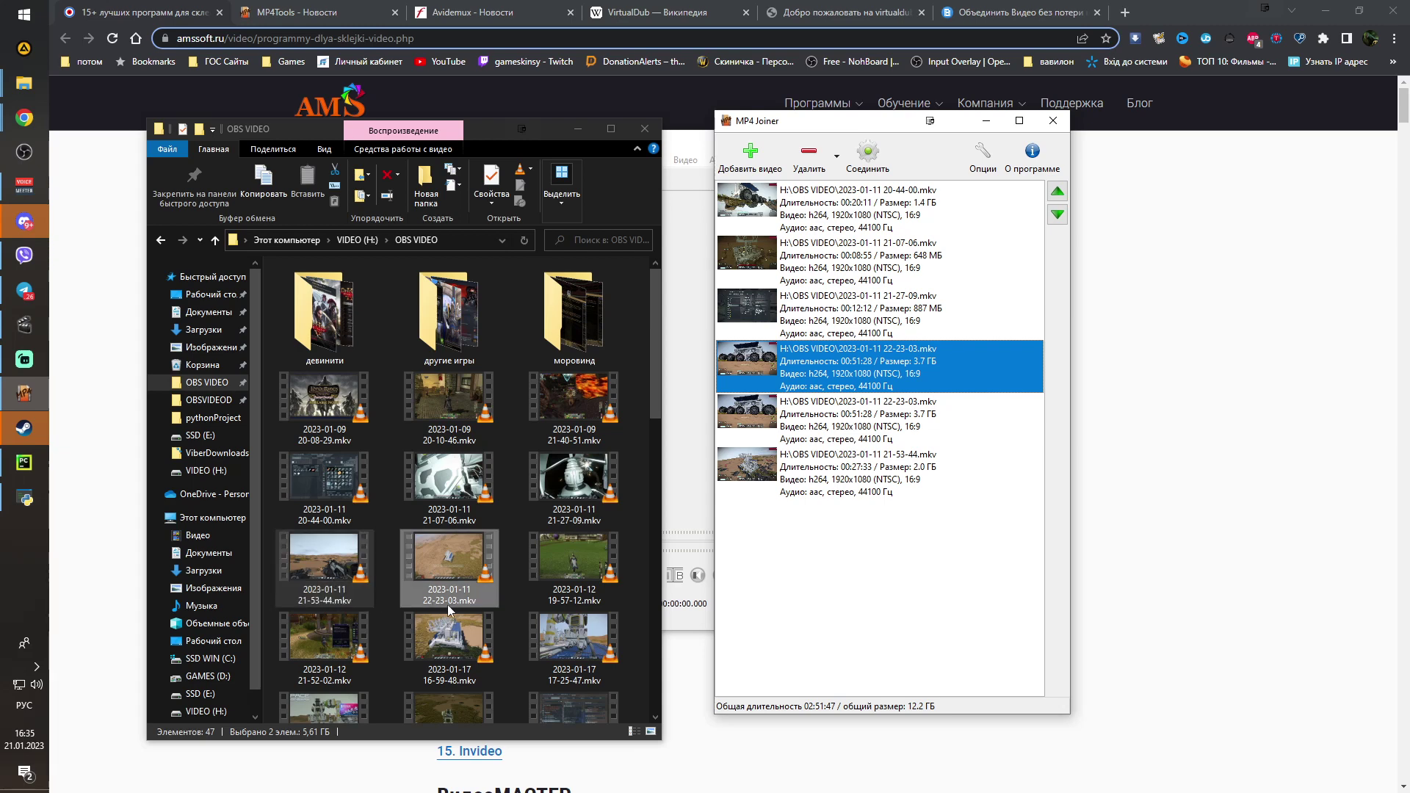
left_click(924, 463)
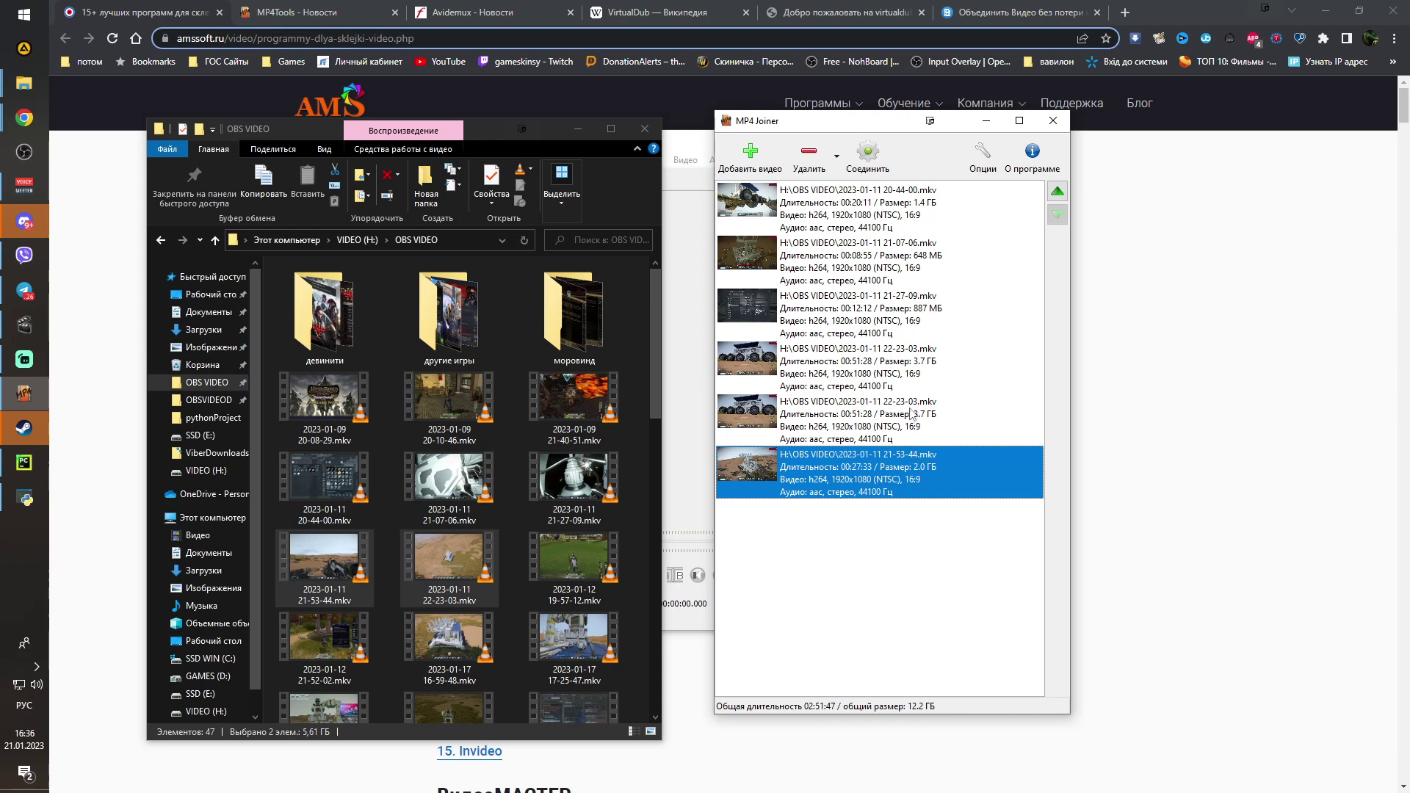
left_click(911, 414)
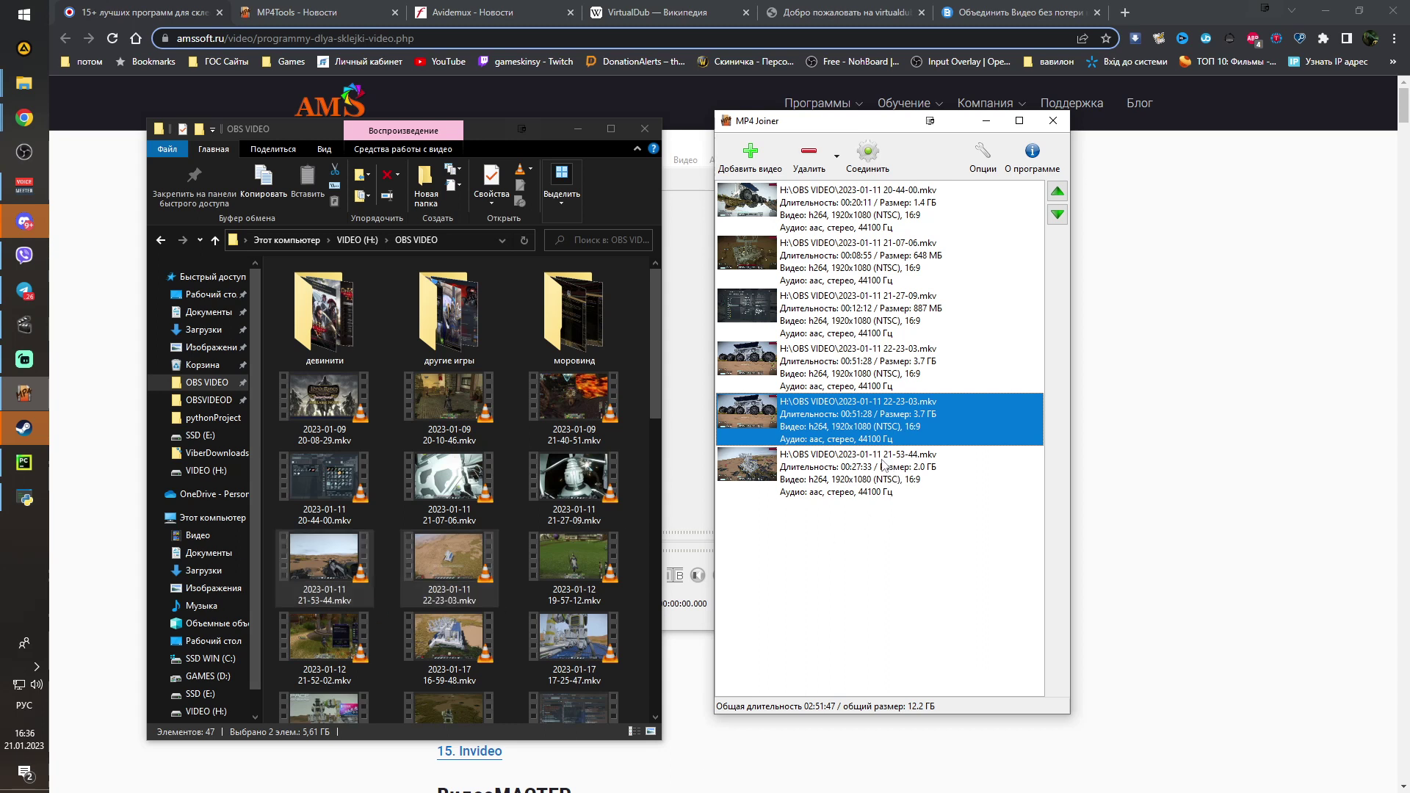
left_click(811, 154)
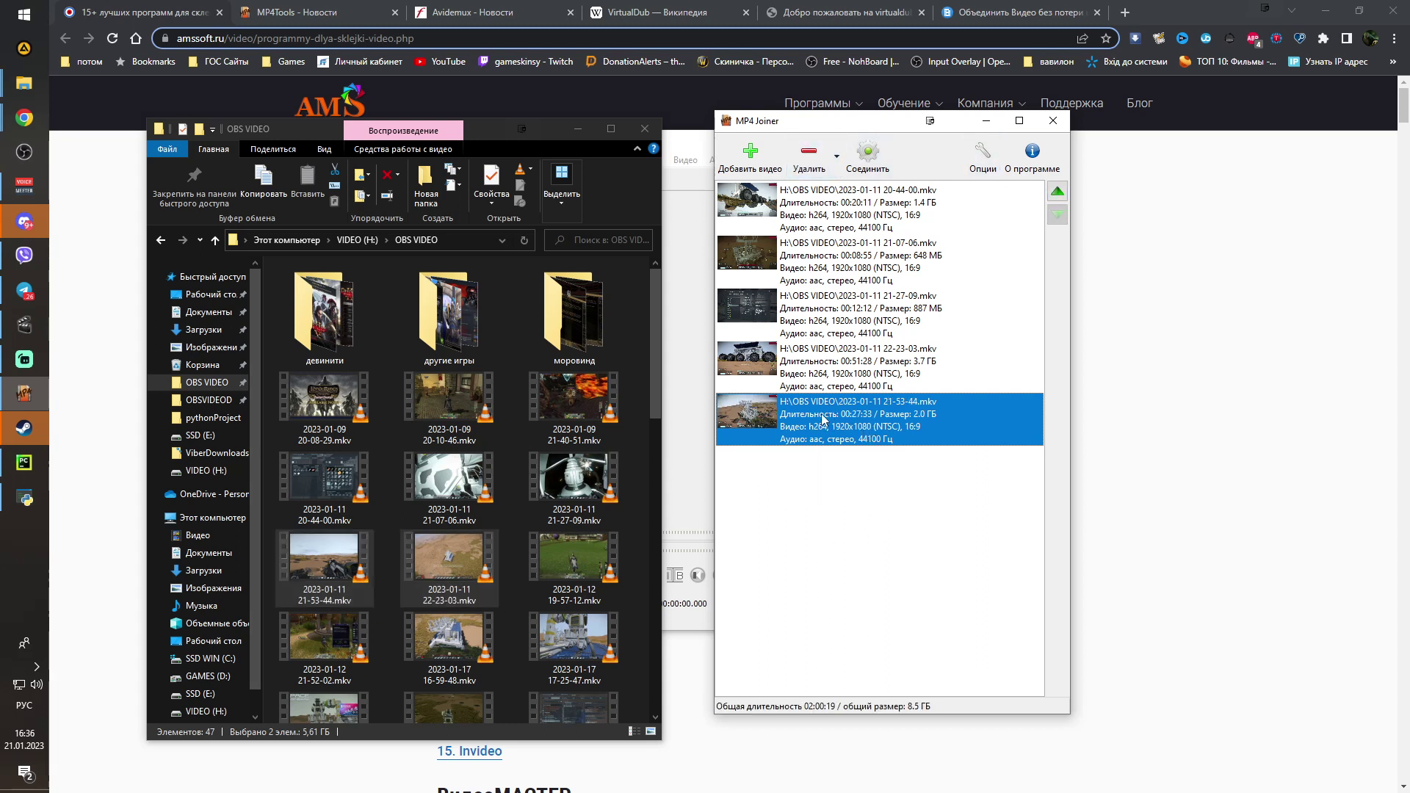
left_click(809, 362)
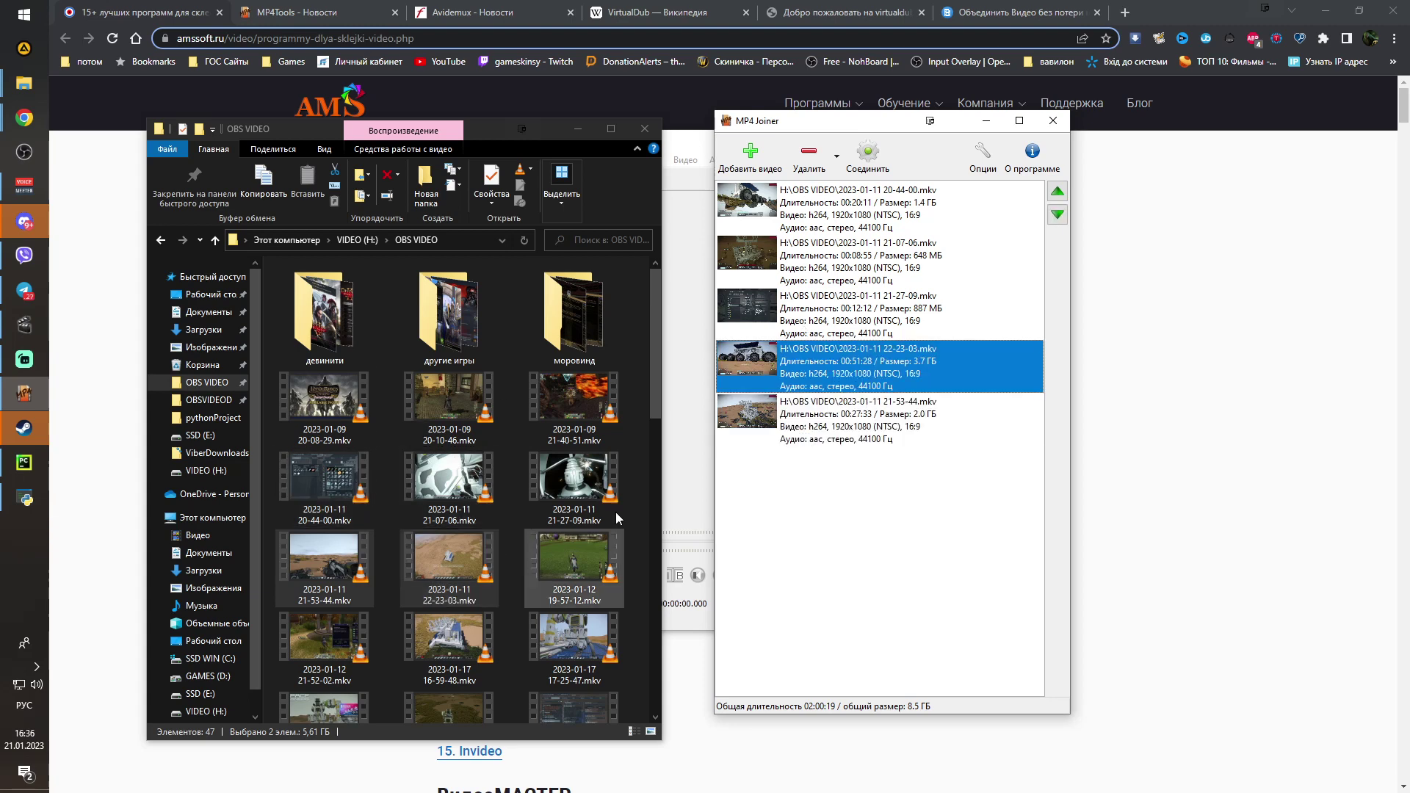
left_click(841, 422)
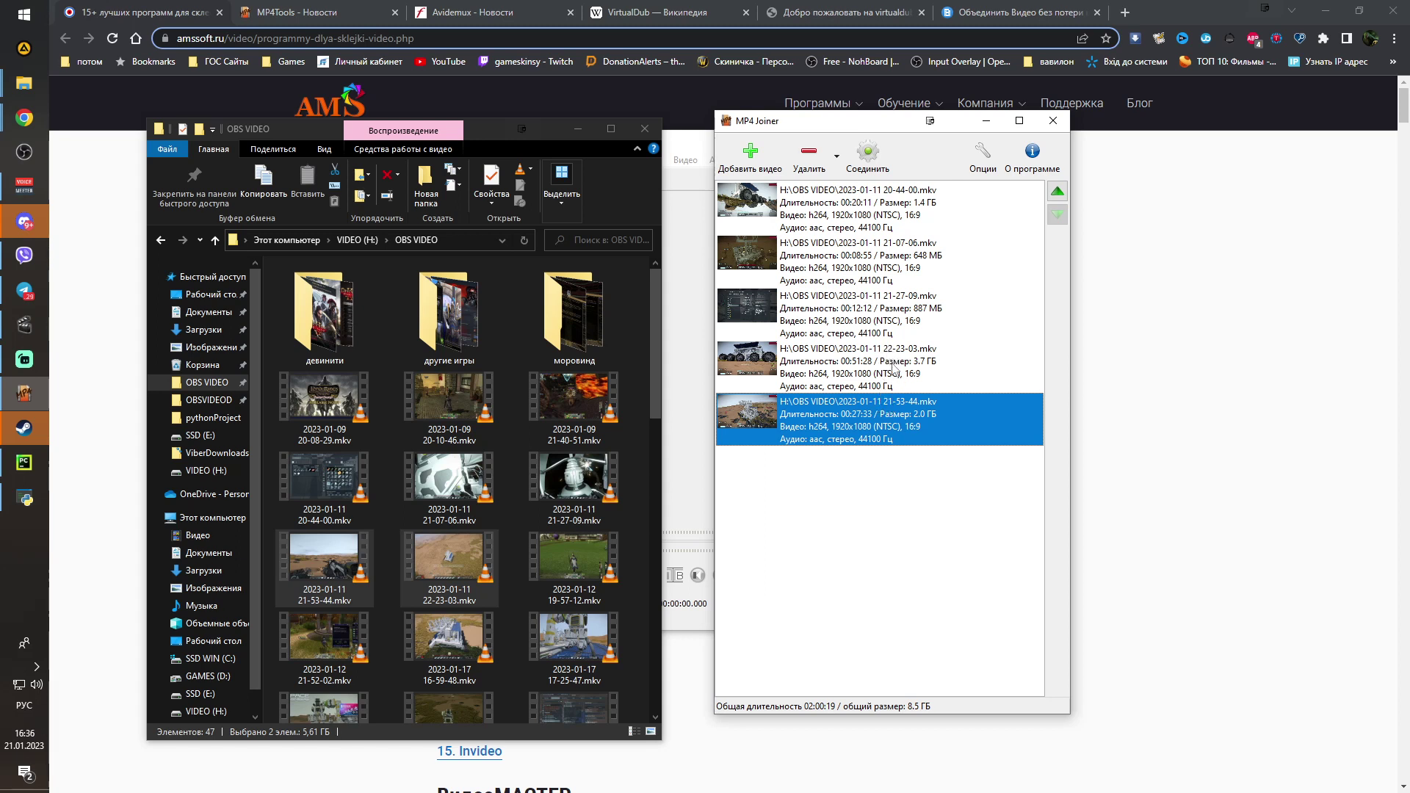
left_click(1058, 192)
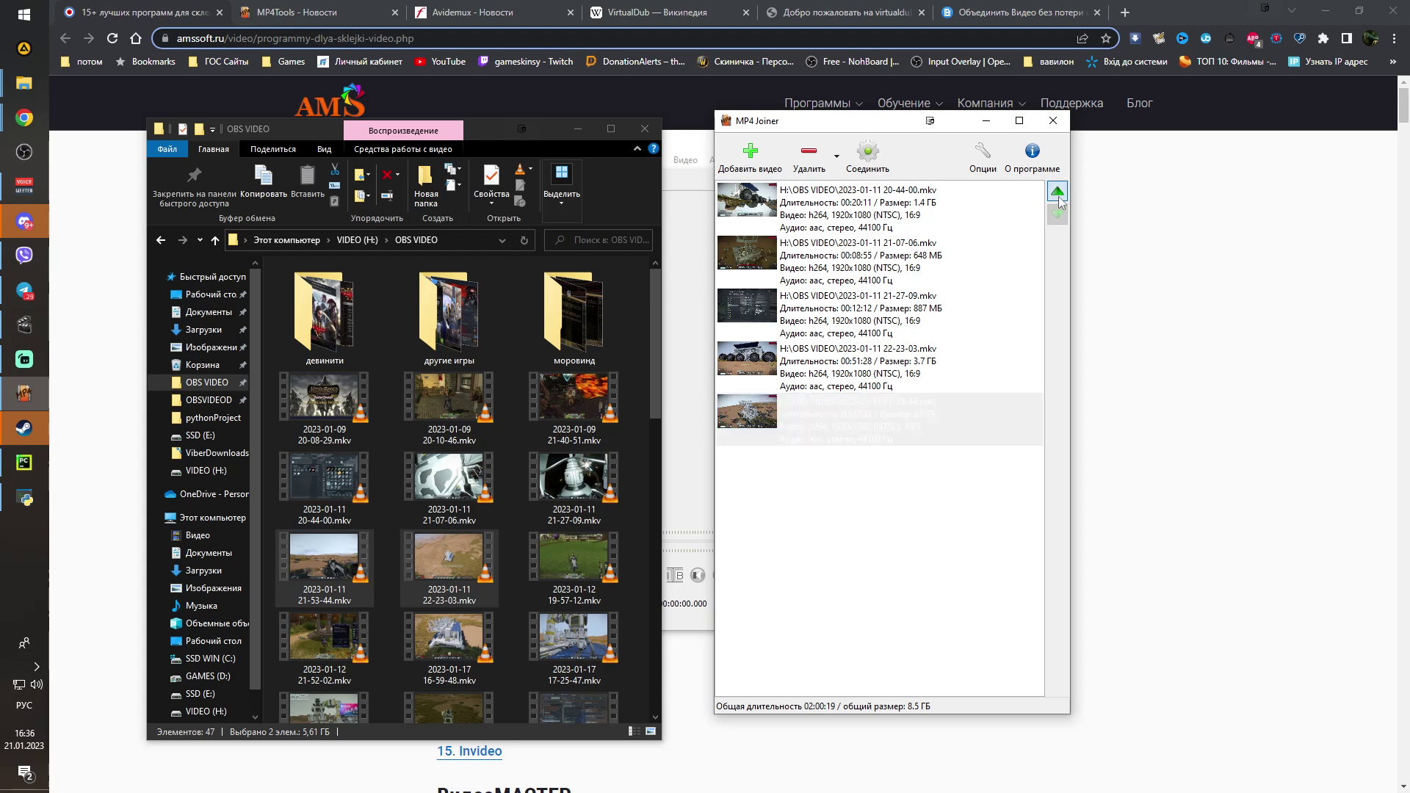
left_click(923, 421)
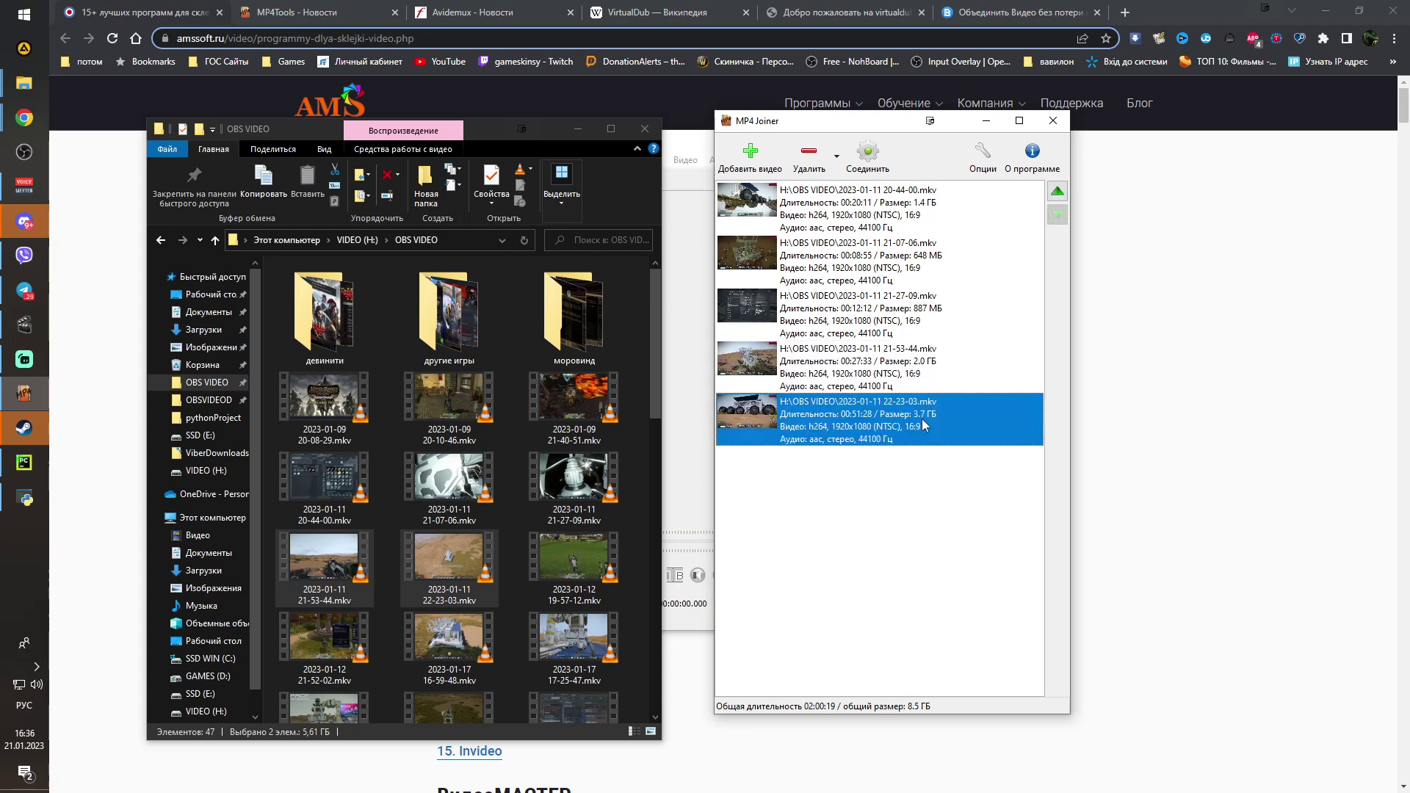
left_click(882, 376)
left_click(875, 412)
Try to join the listed recordings into Output.mp4 in the OBSVIDEOD folder on drive D, and close the progress window
left_click(884, 166)
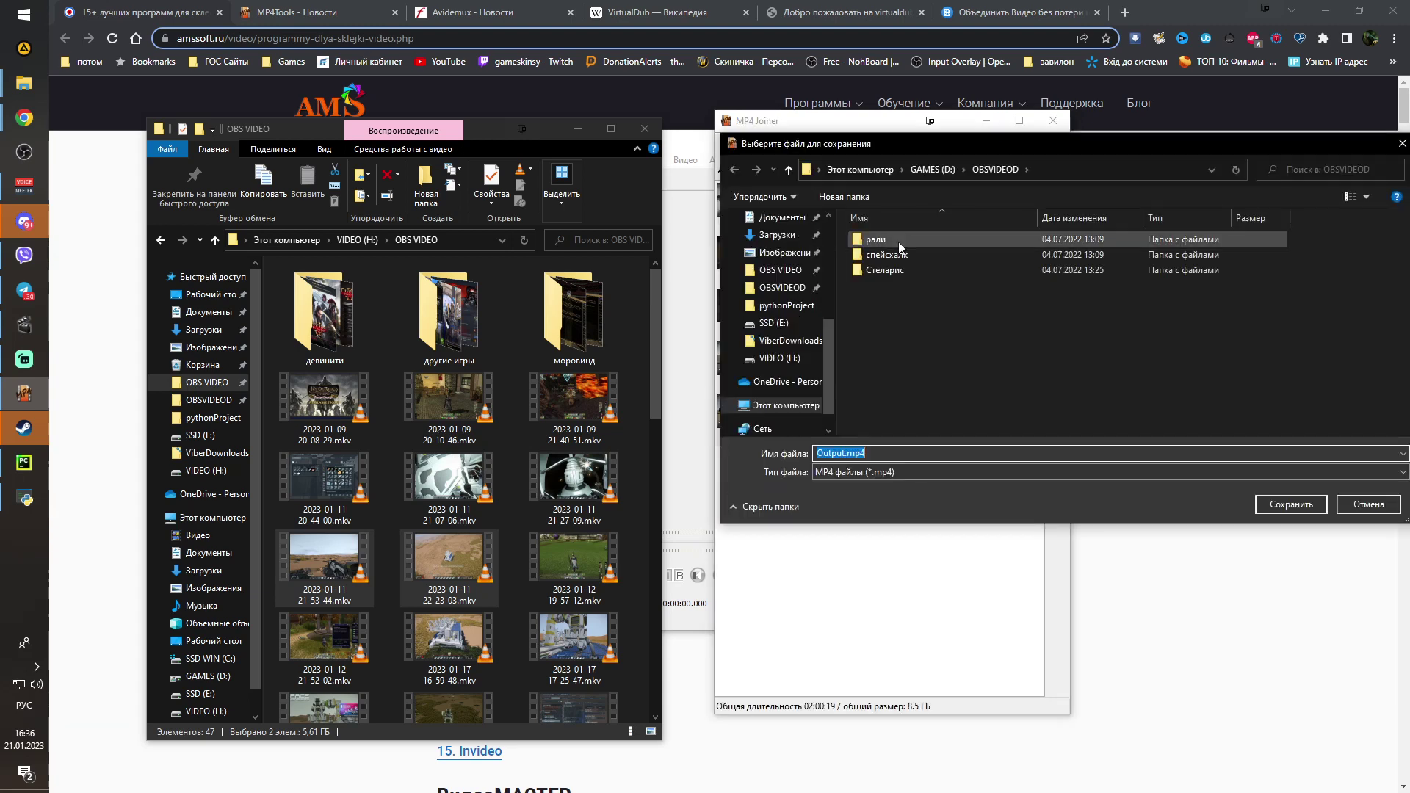
left_click(1284, 505)
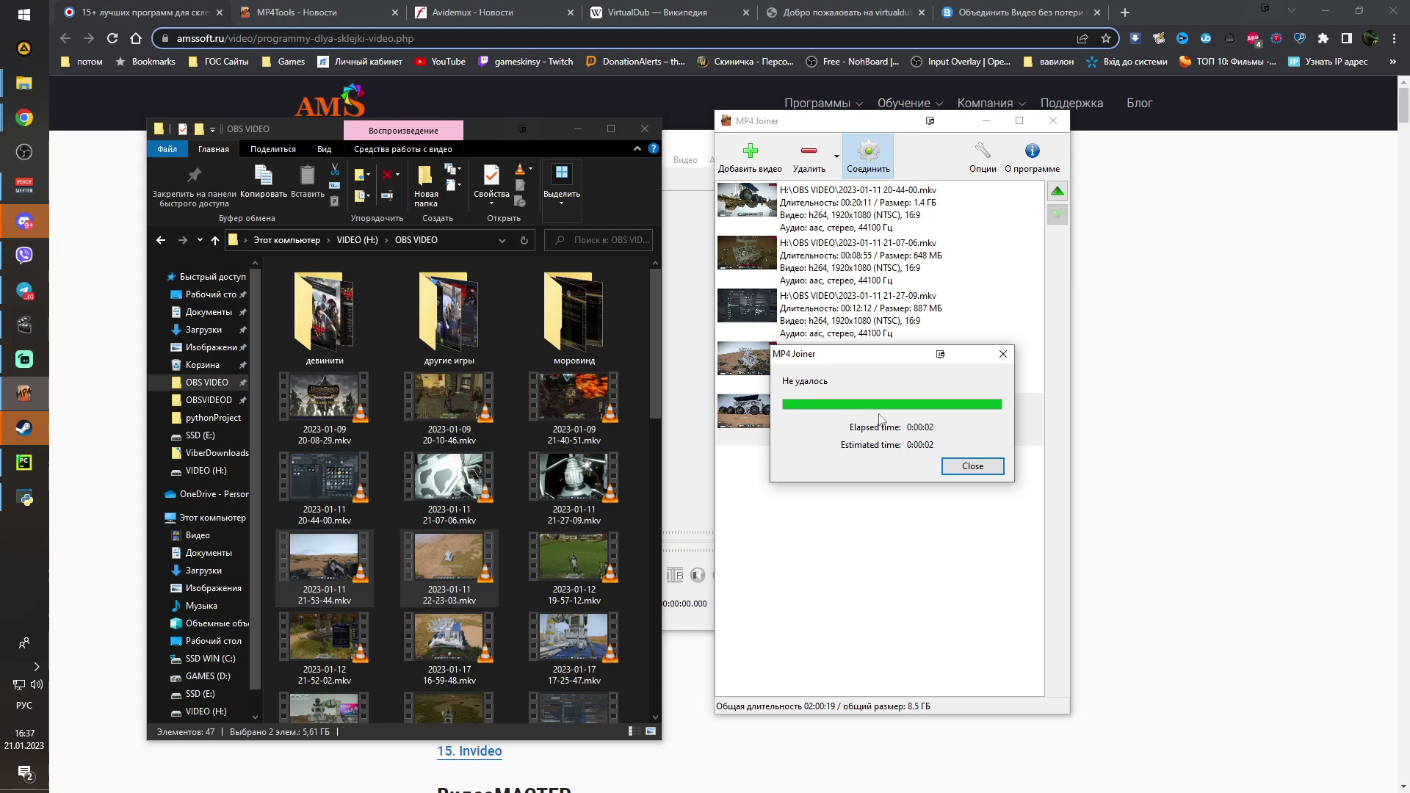
left_click(962, 465)
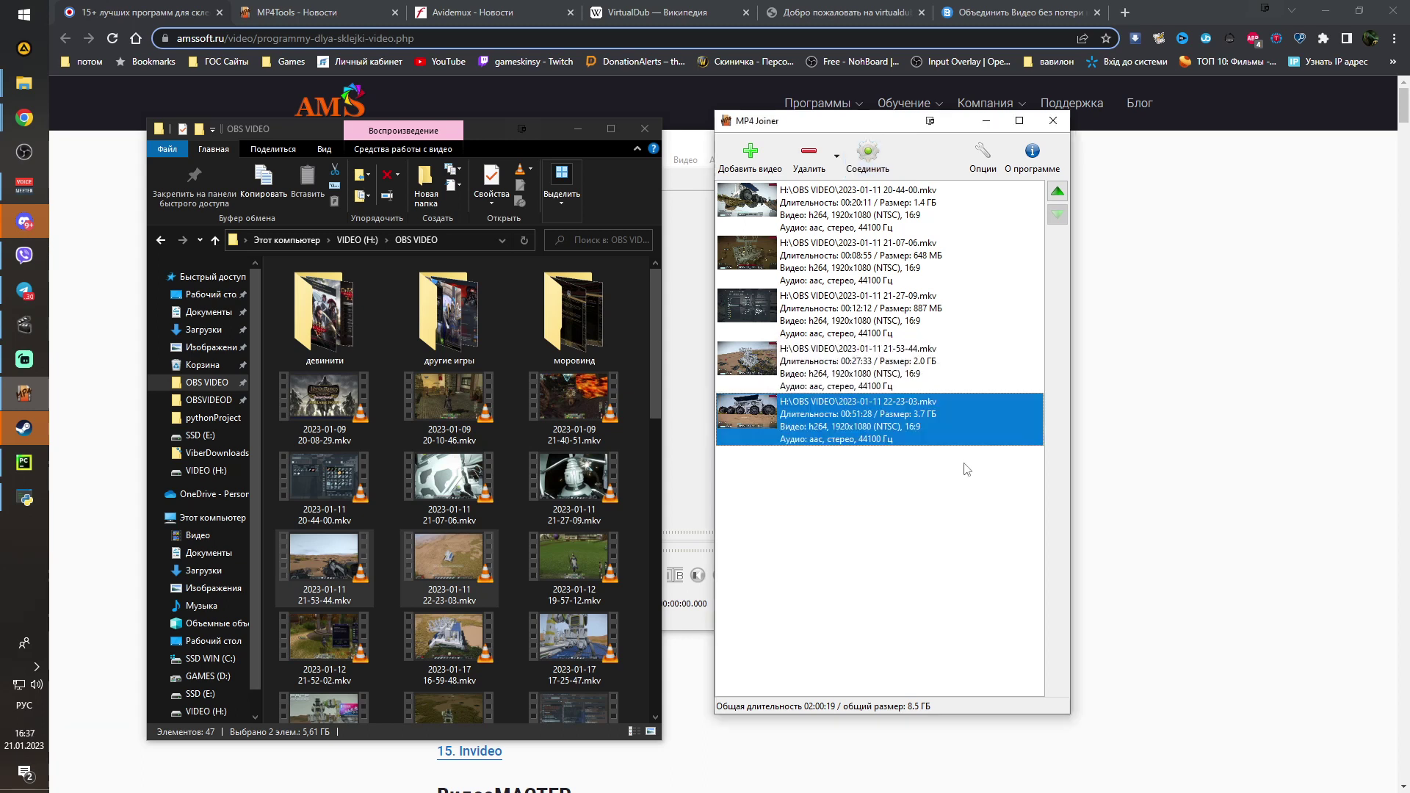
Check the actions available for the join list and view the MP4 Joiner version information
left_click(930, 390)
right_click(886, 497)
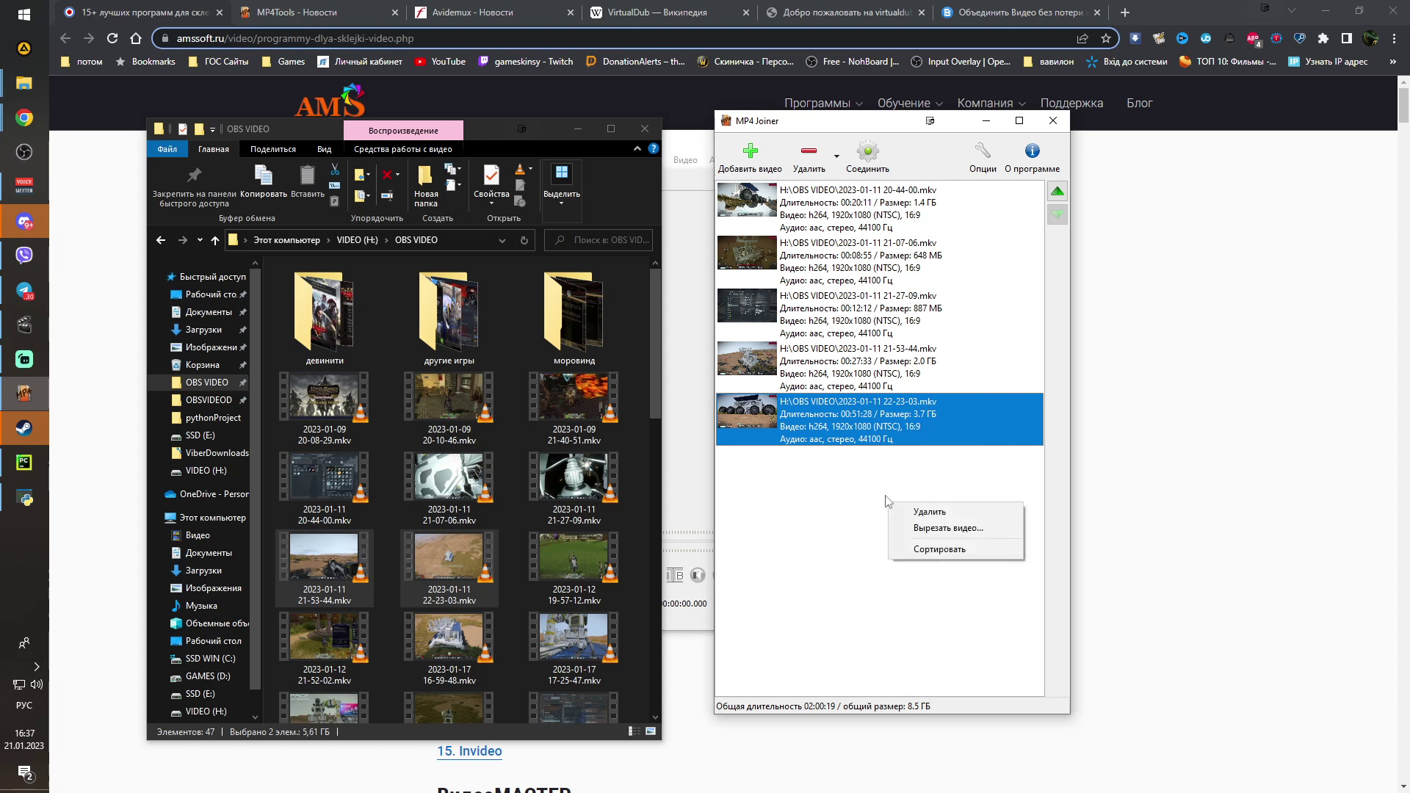
left_click(834, 465)
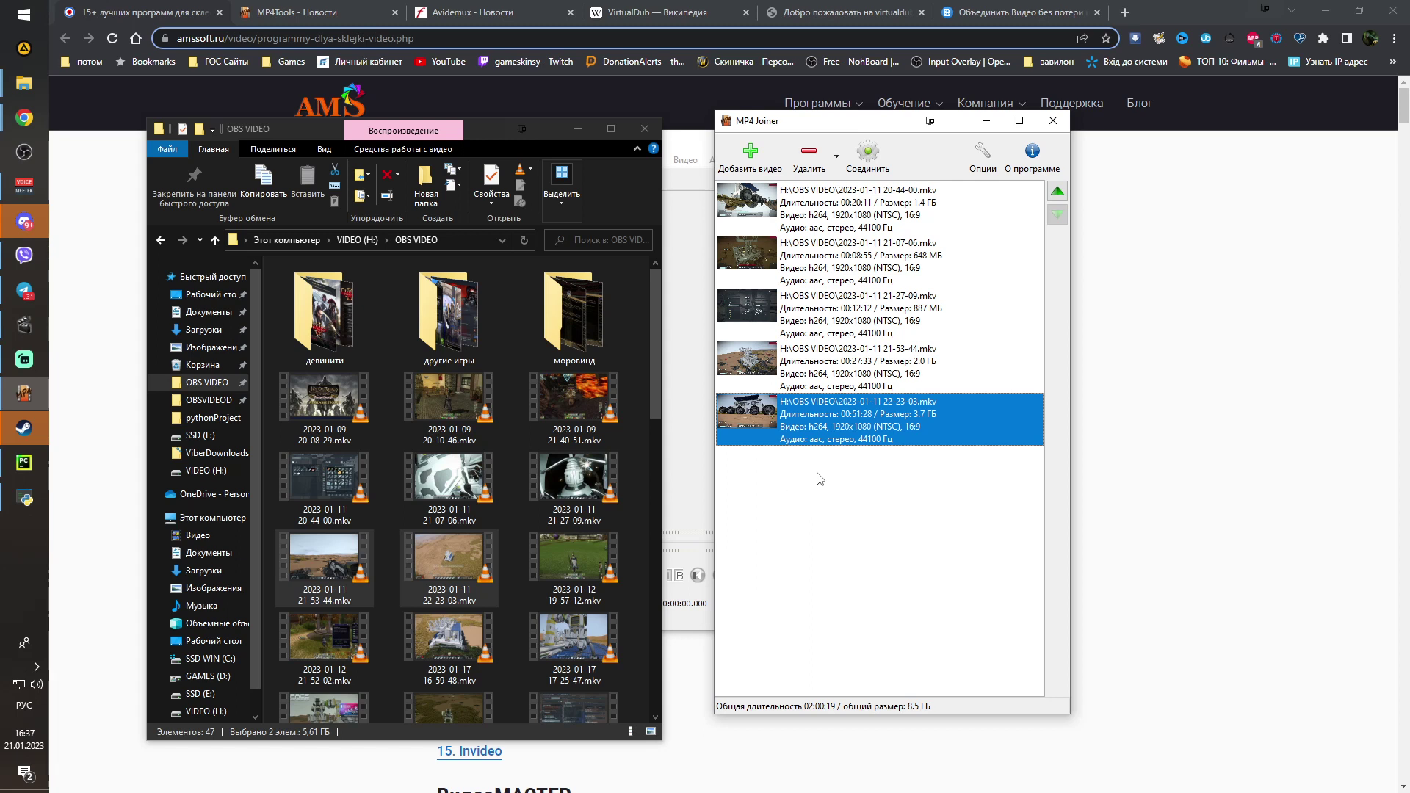
left_click(1027, 170)
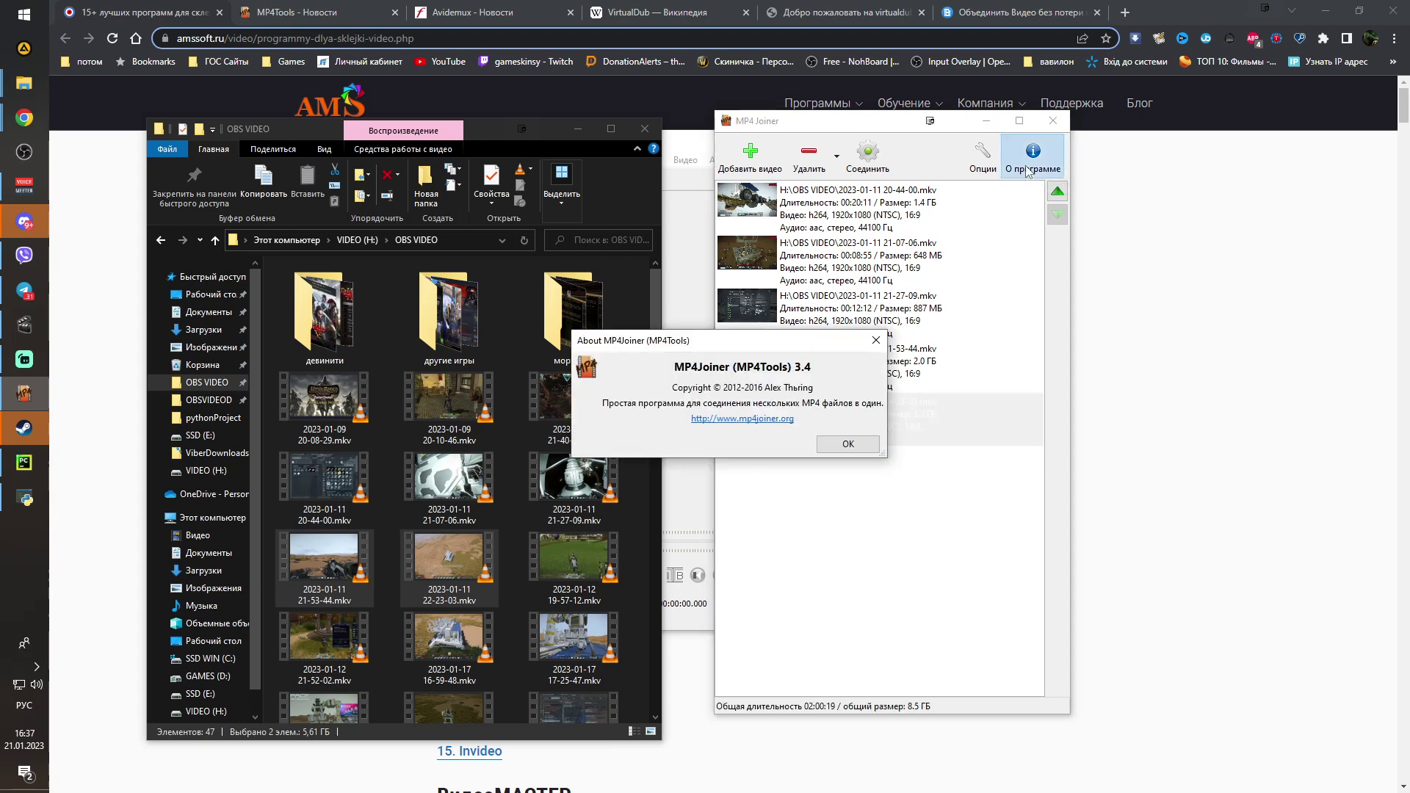
left_click(851, 448)
Switch to the browser and look over the MP4Tools and Avidemux news pages
left_click(288, 13)
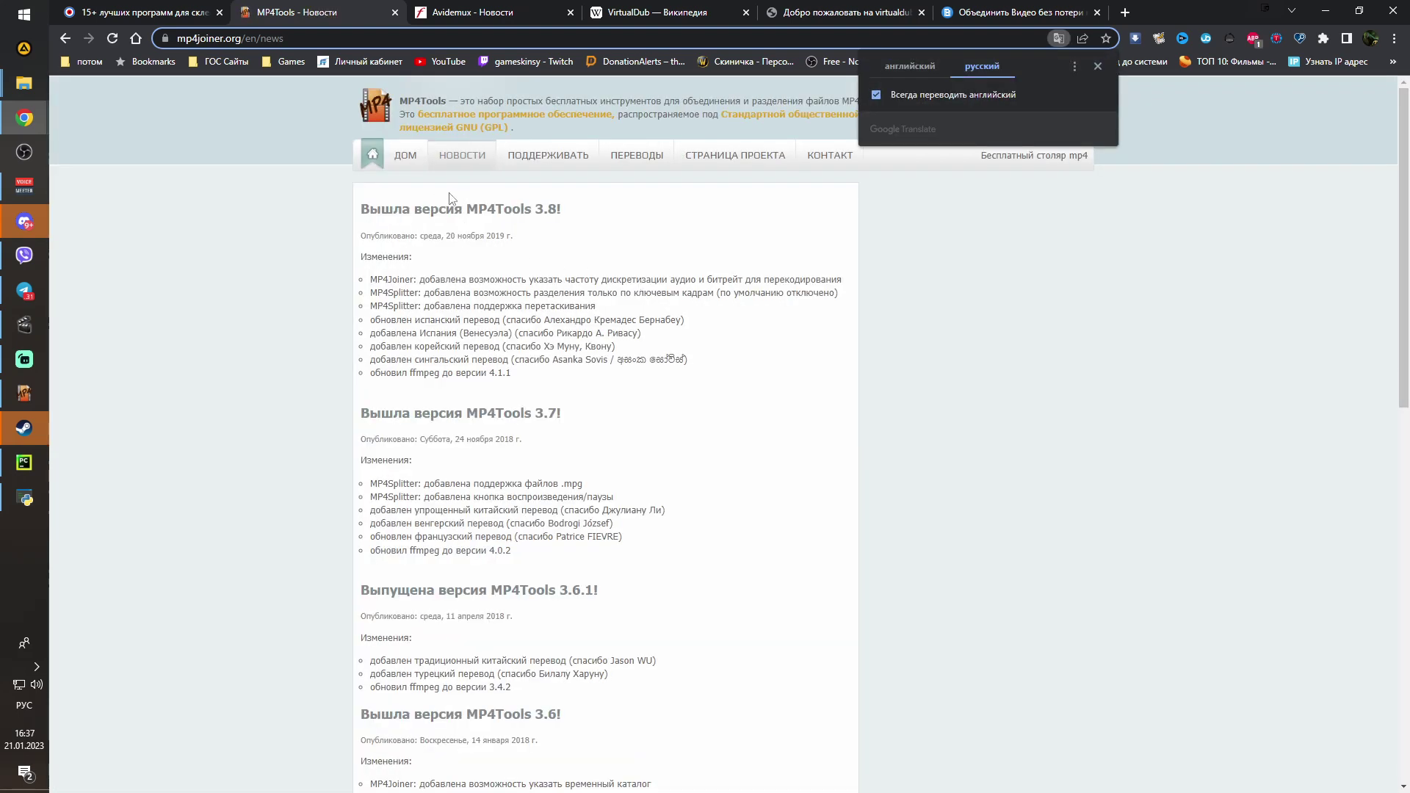
left_click(463, 12)
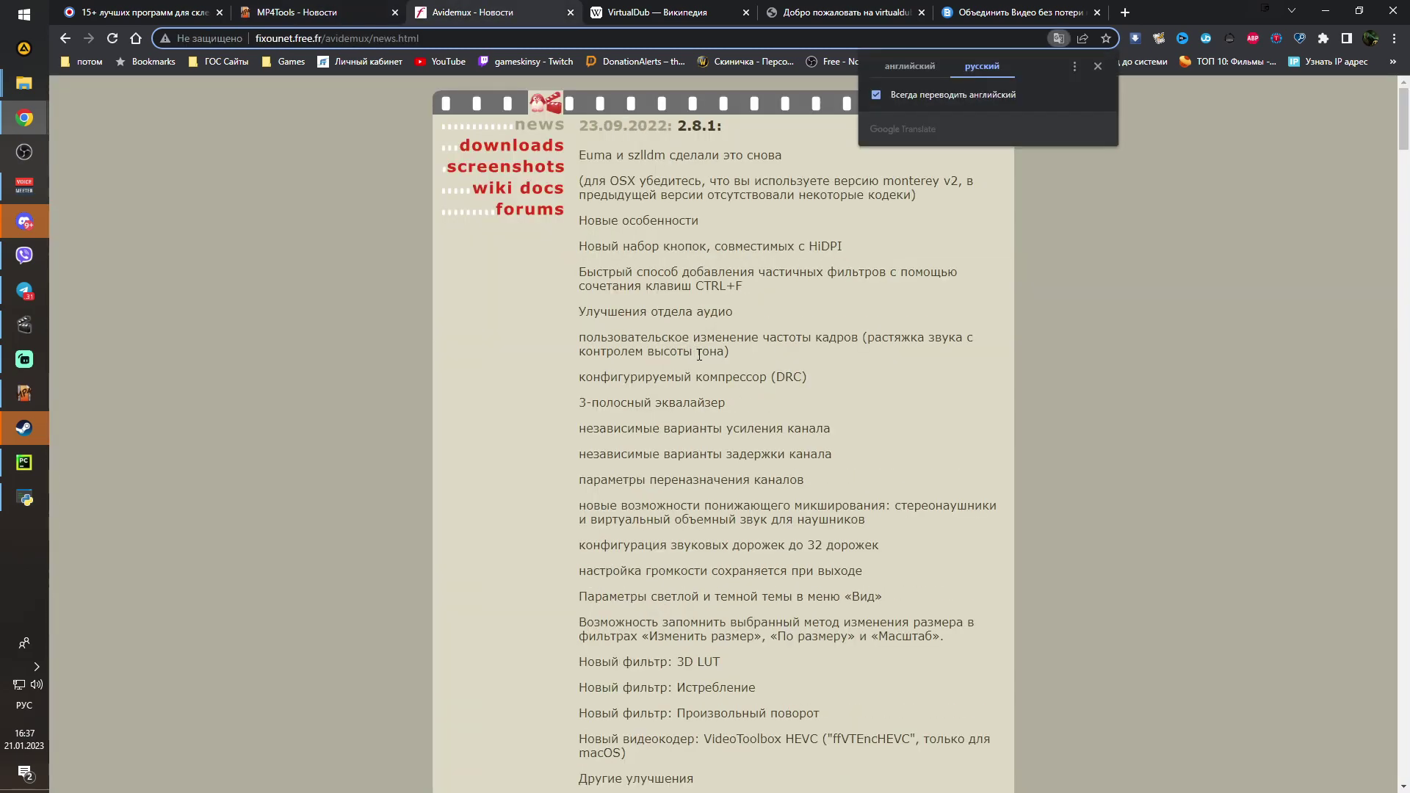
scroll(744, 404, "down", 10)
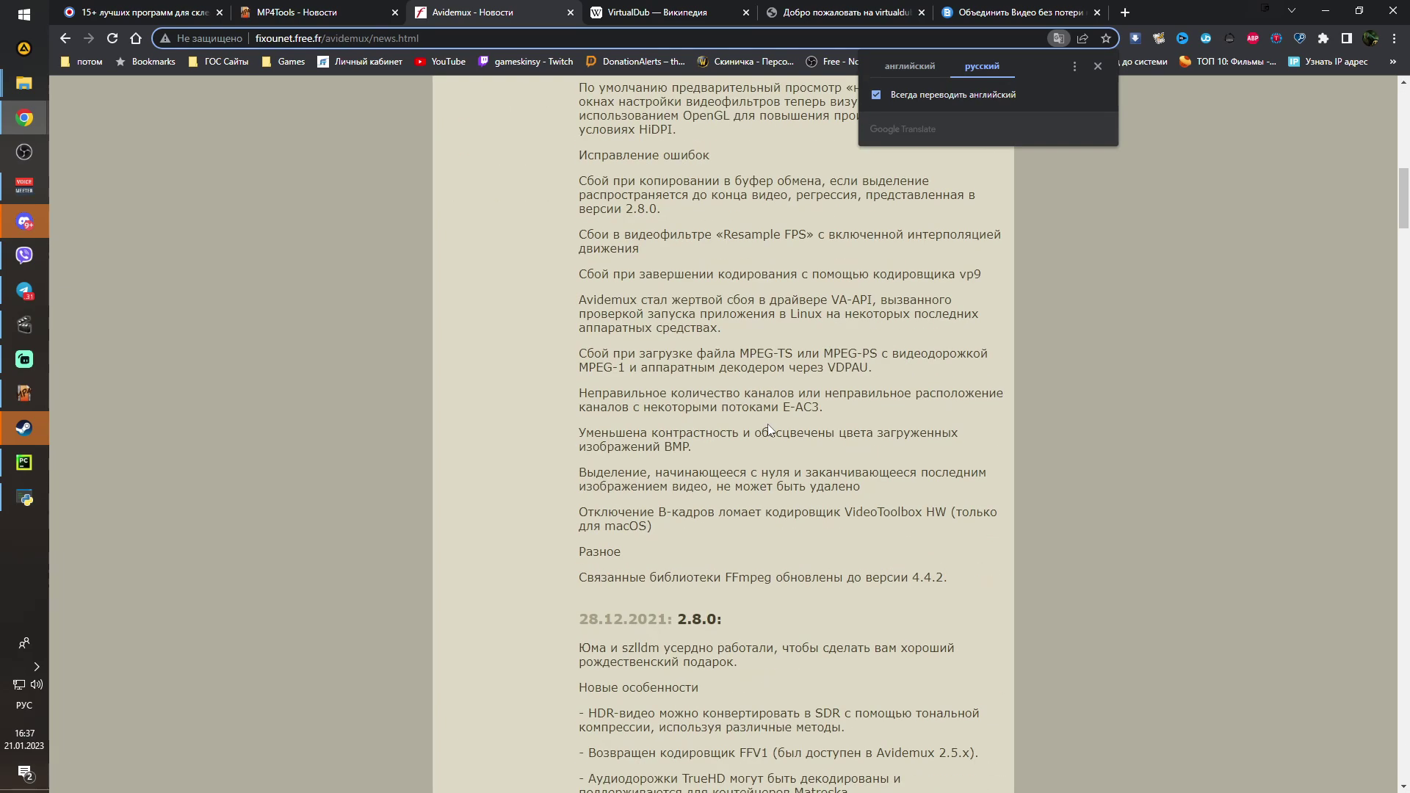
scroll(768, 424, "up", 5)
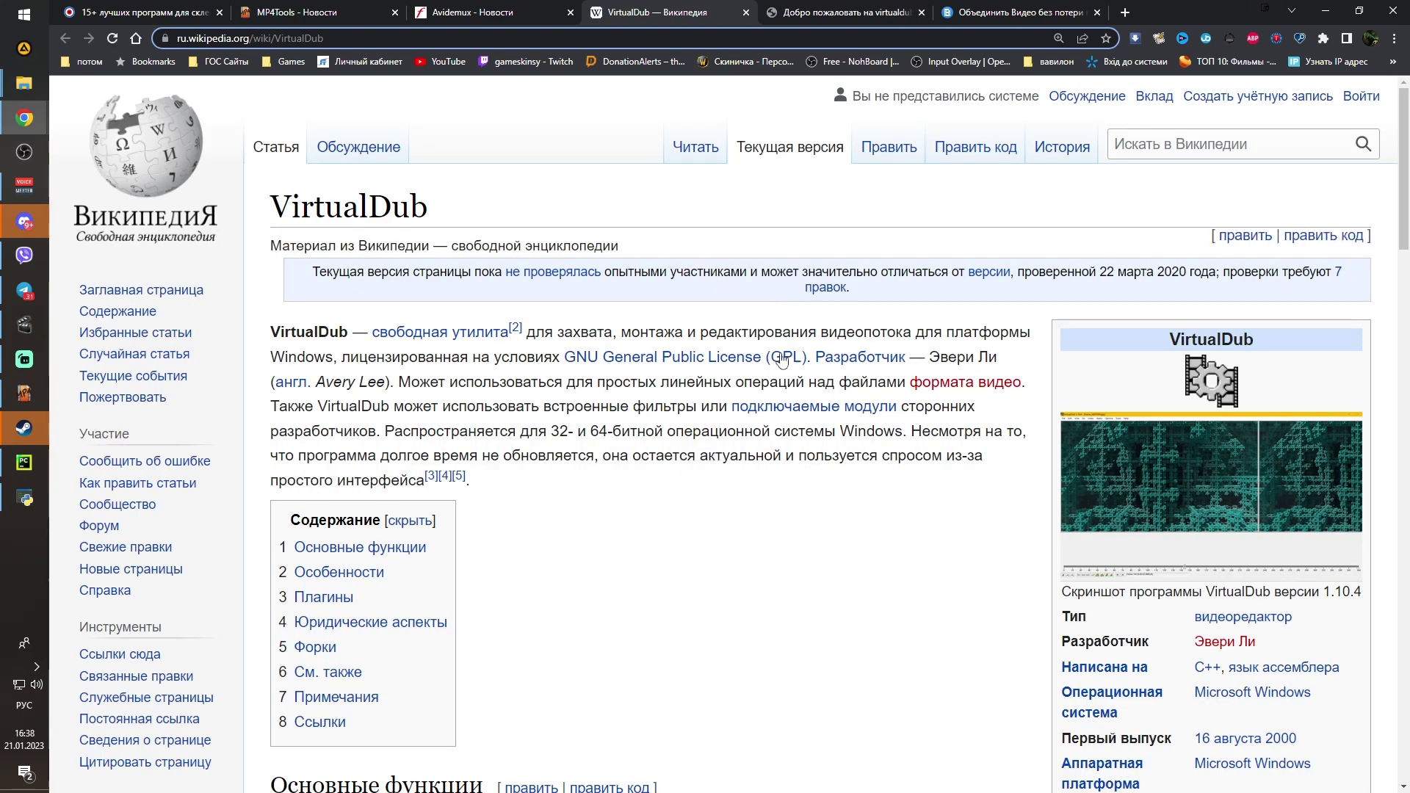
Skim the VirtualDub Wikipedia article through its features and plugins sections
scroll(778, 368, "down", 12)
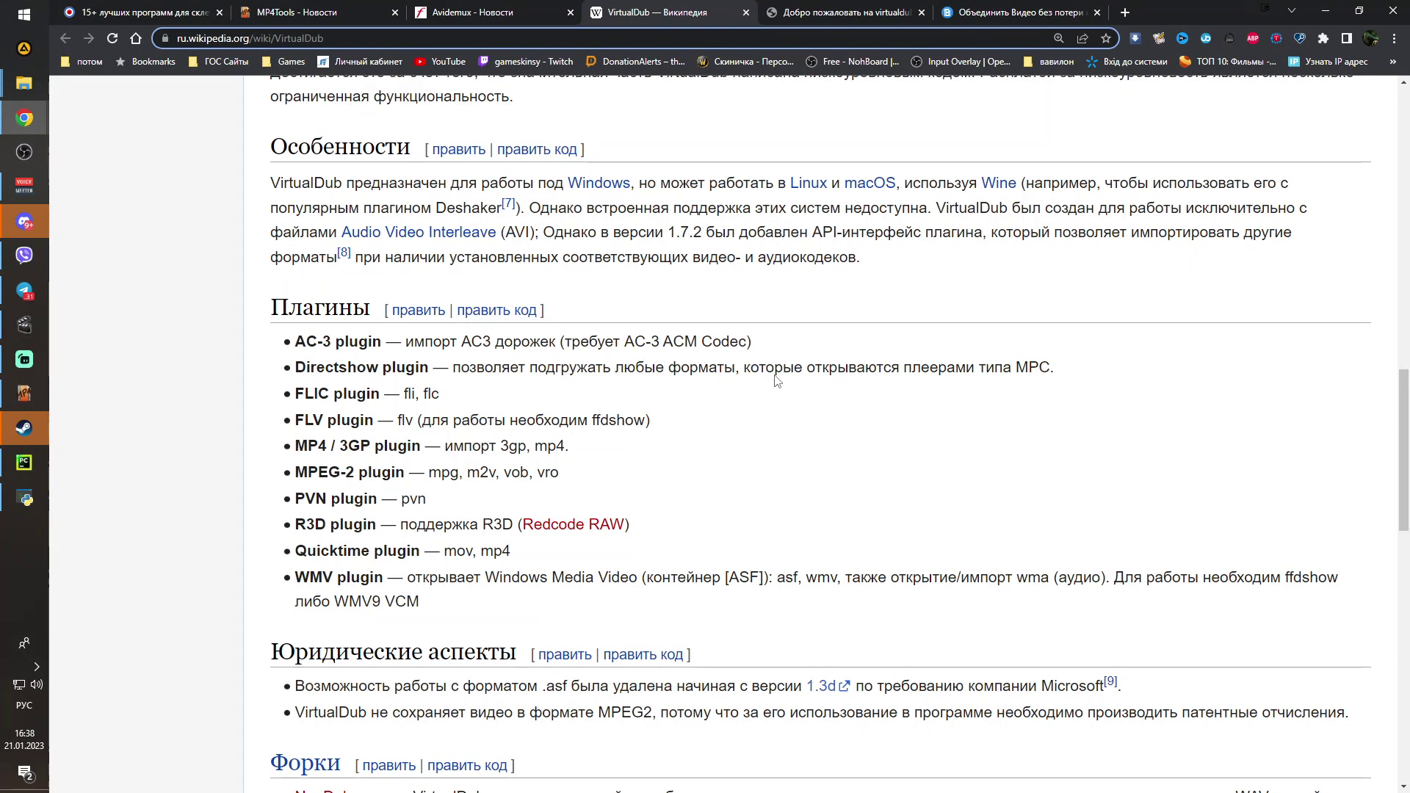
scroll(647, 264, "up", 12)
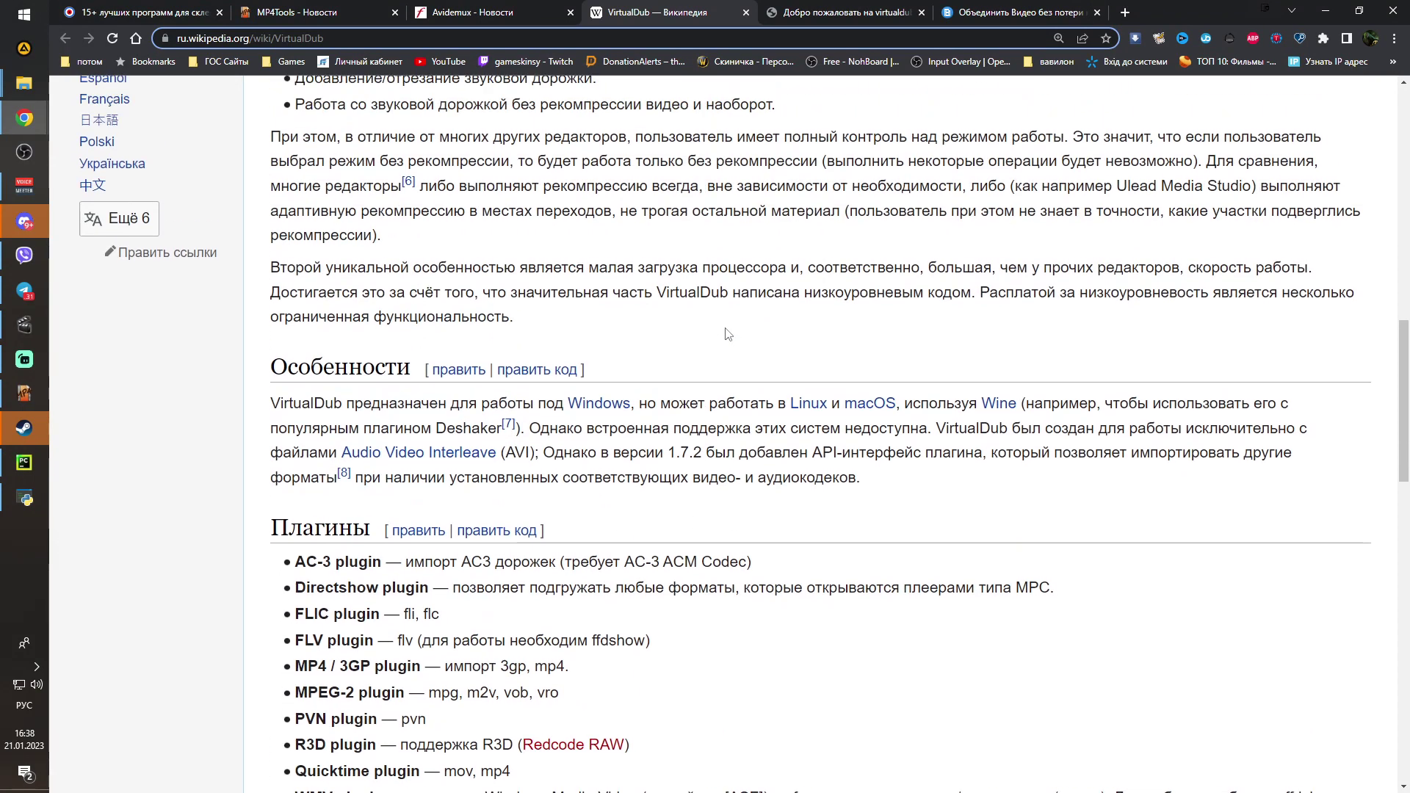
scroll(400, 287, "up", 6)
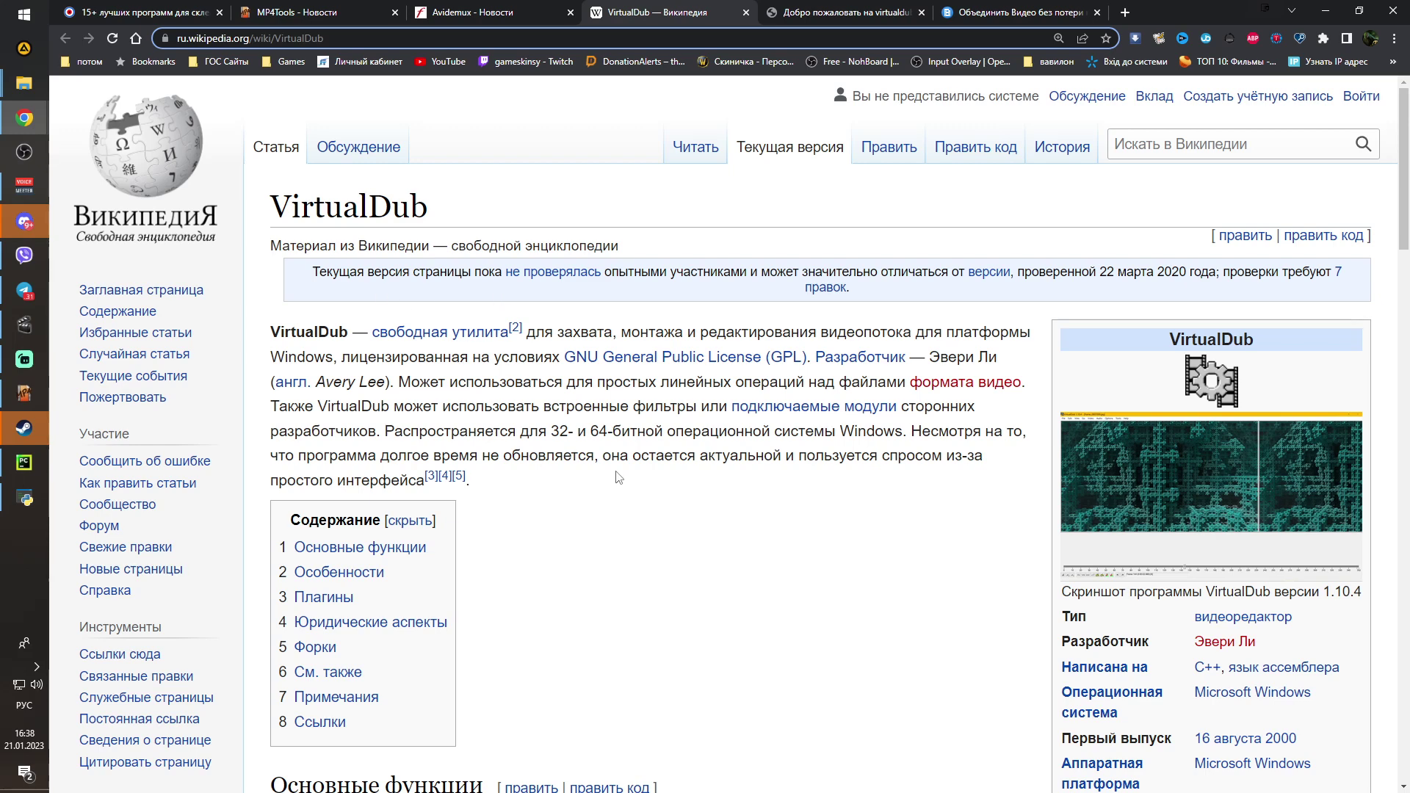
Highlight the default and plugin-supported file formats in the main functions section of the VirtualDub article
scroll(615, 474, "down", 1)
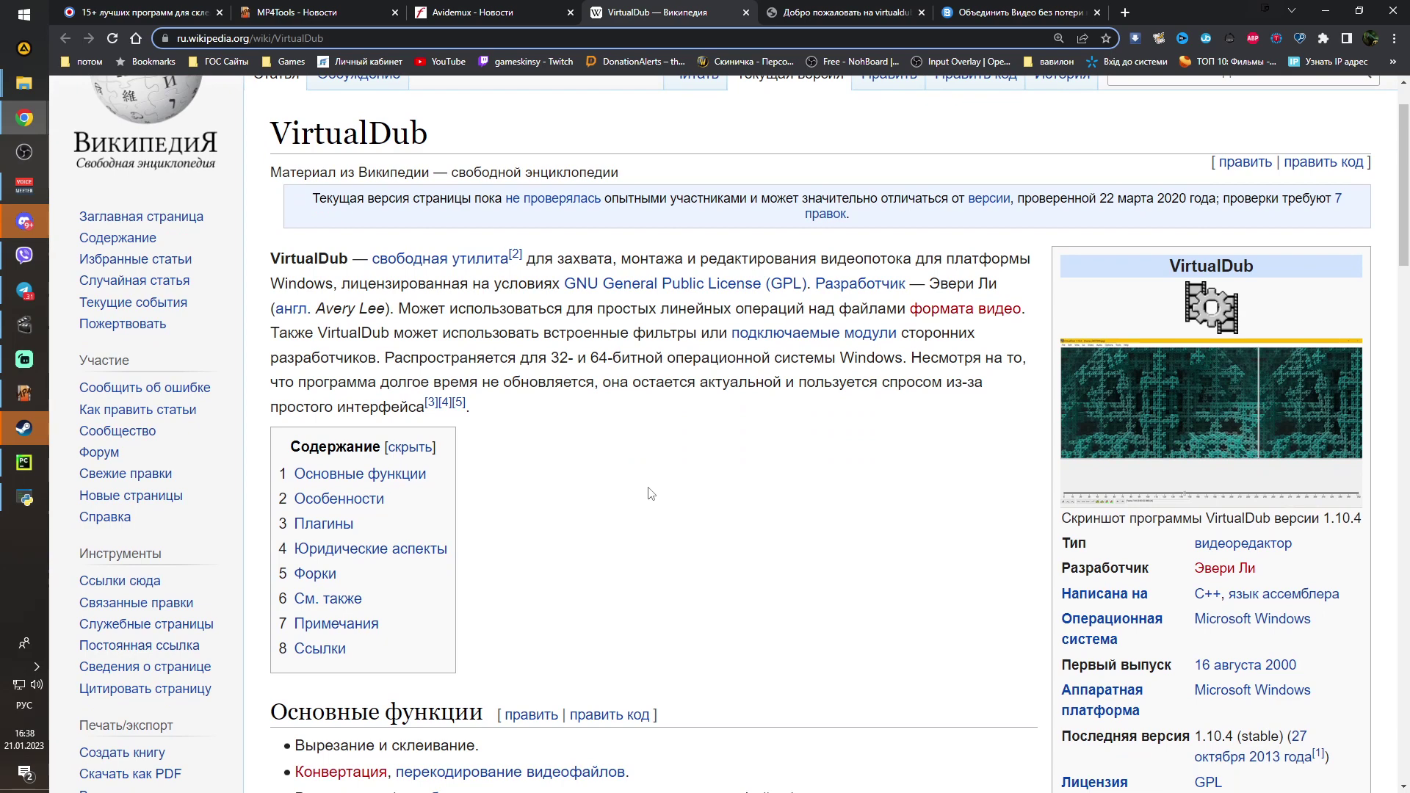
scroll(705, 557, "down", 3)
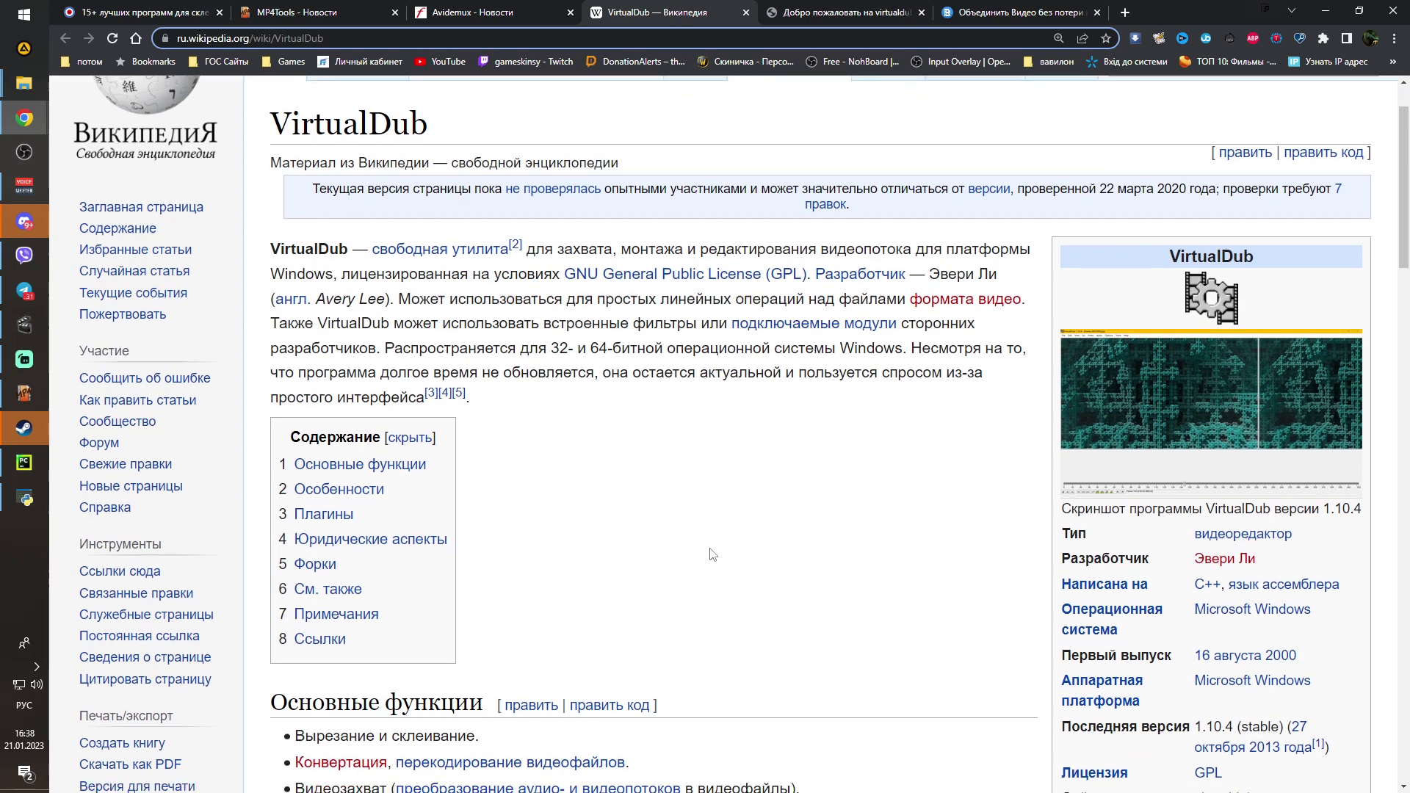
scroll(714, 555, "down", 2)
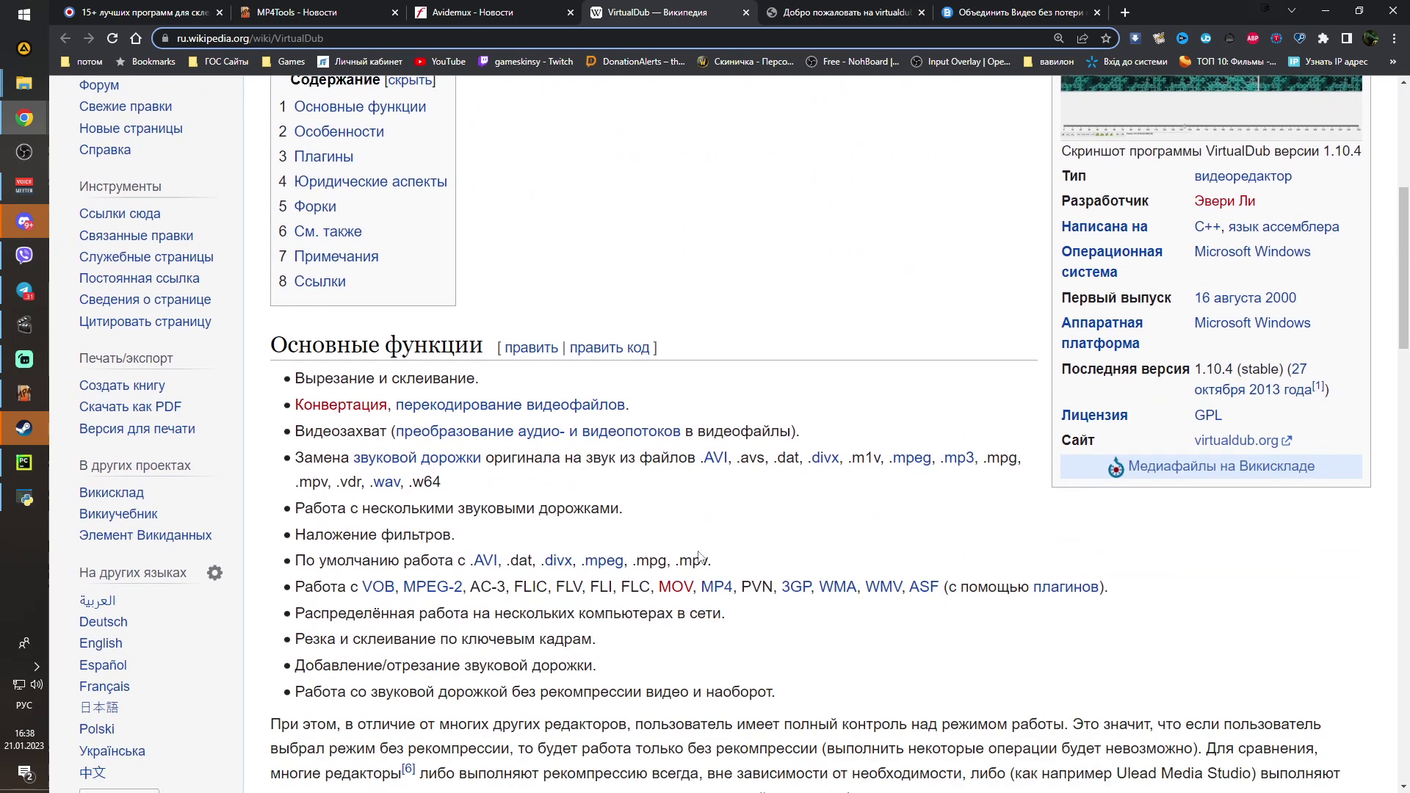
left_click_drag(406, 563, 729, 564)
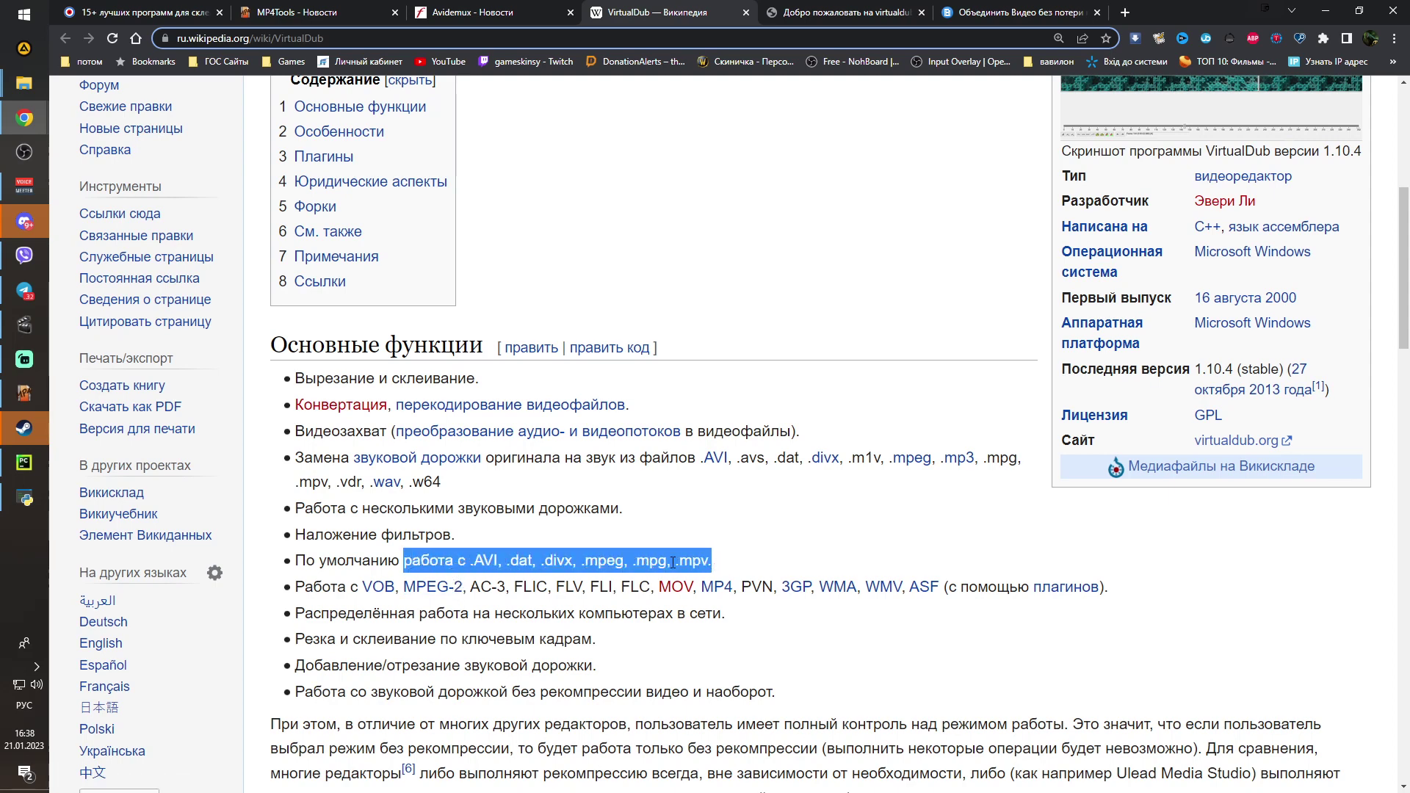
left_click_drag(338, 586, 1145, 598)
left_click(1061, 641)
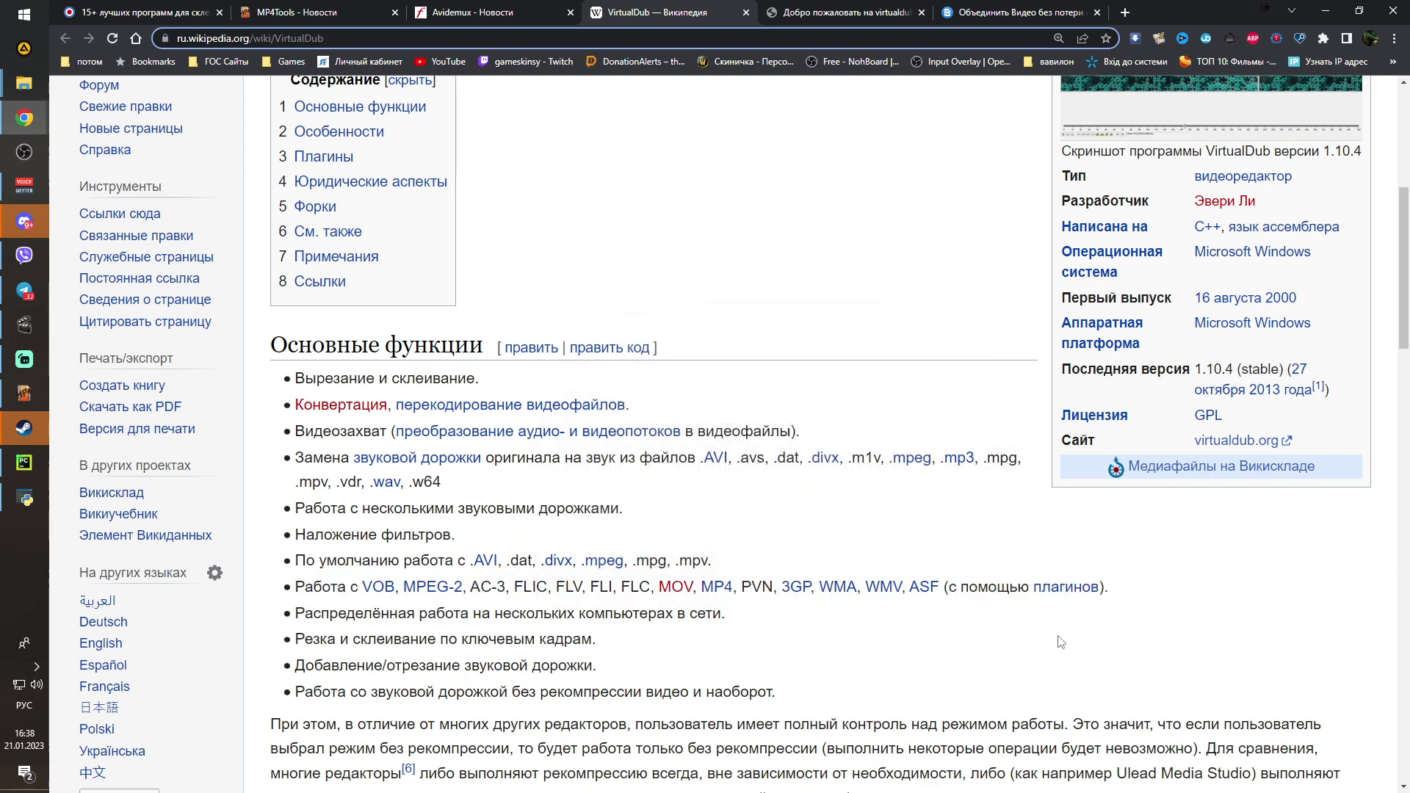
scroll(955, 636, "down", 4)
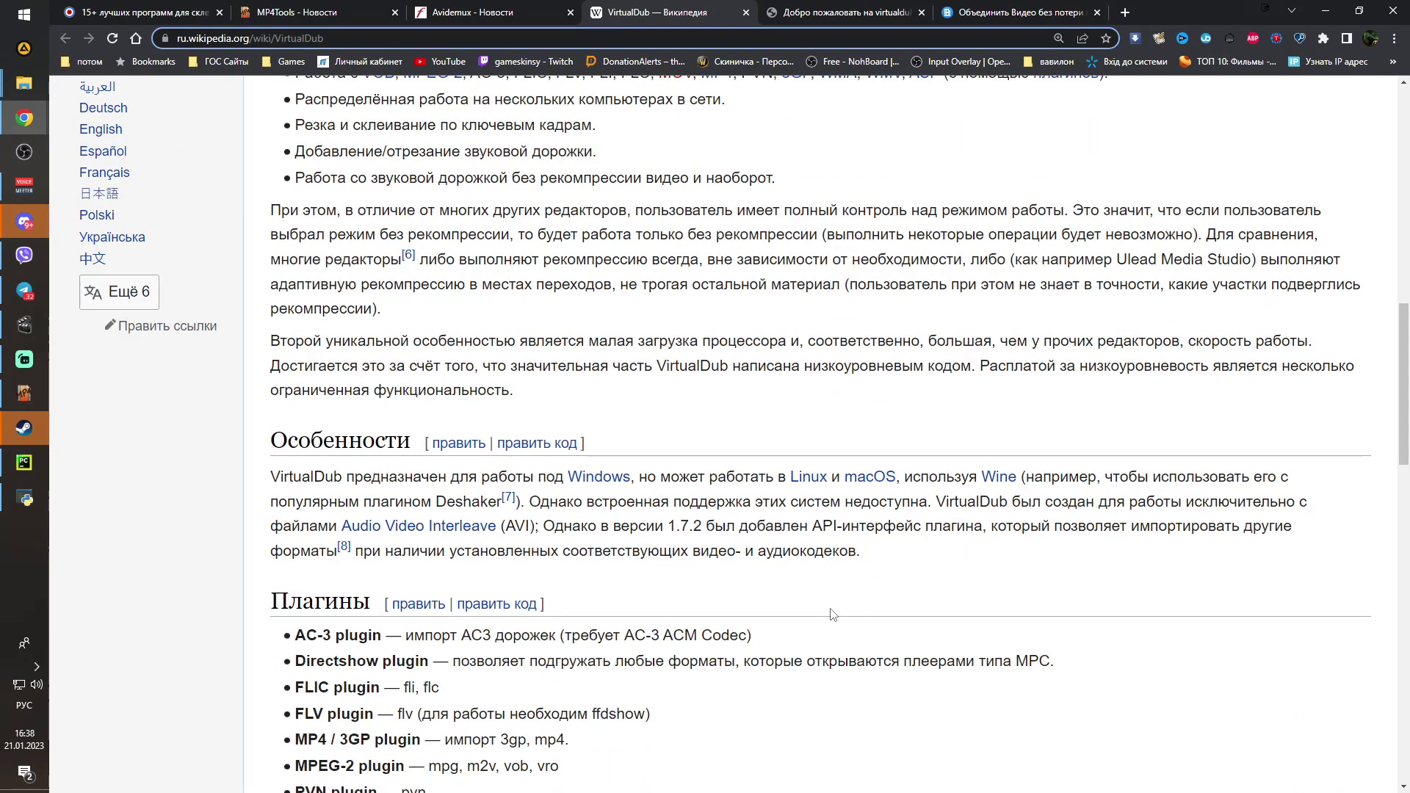
scroll(842, 608, "up", 4)
scroll(841, 608, "up", 7)
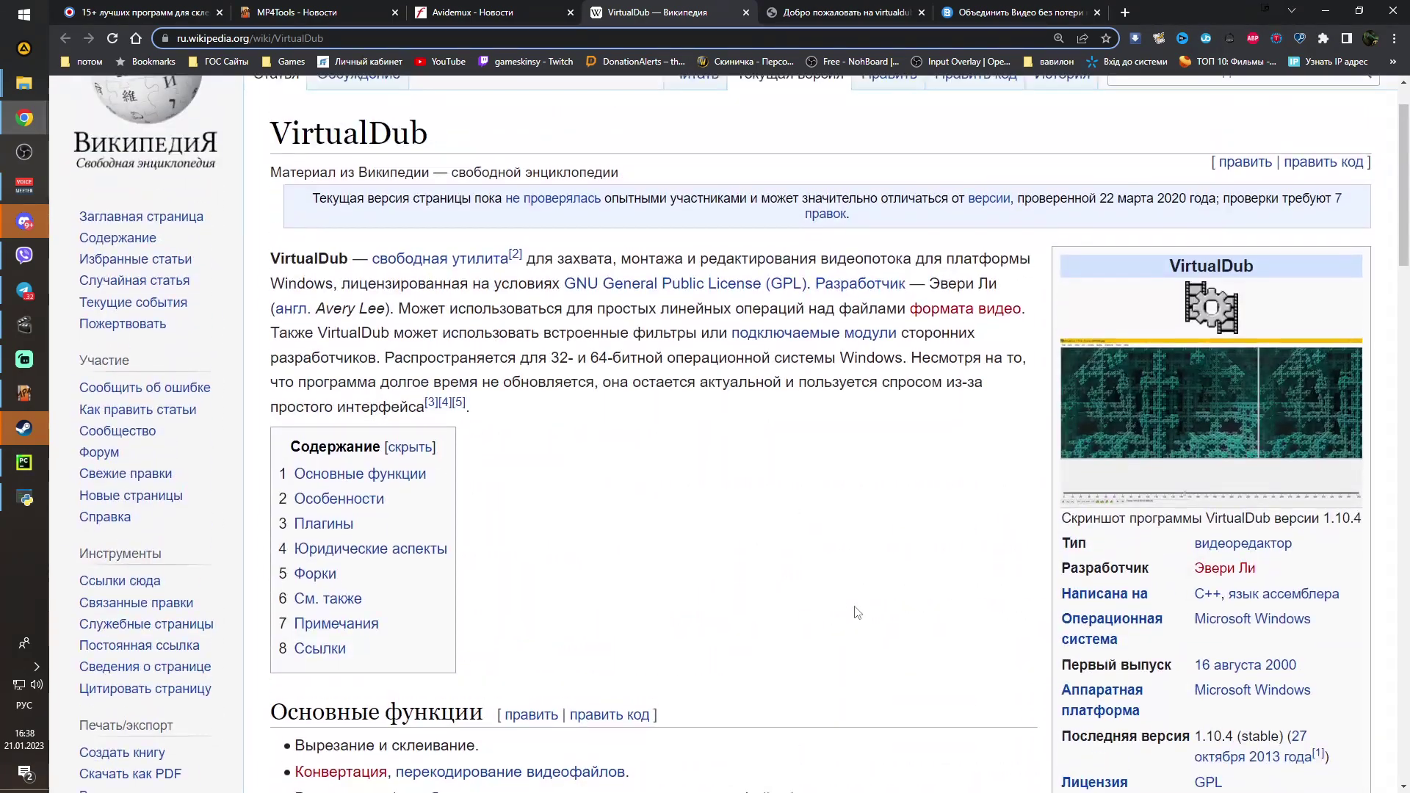
scroll(858, 614, "down", 11)
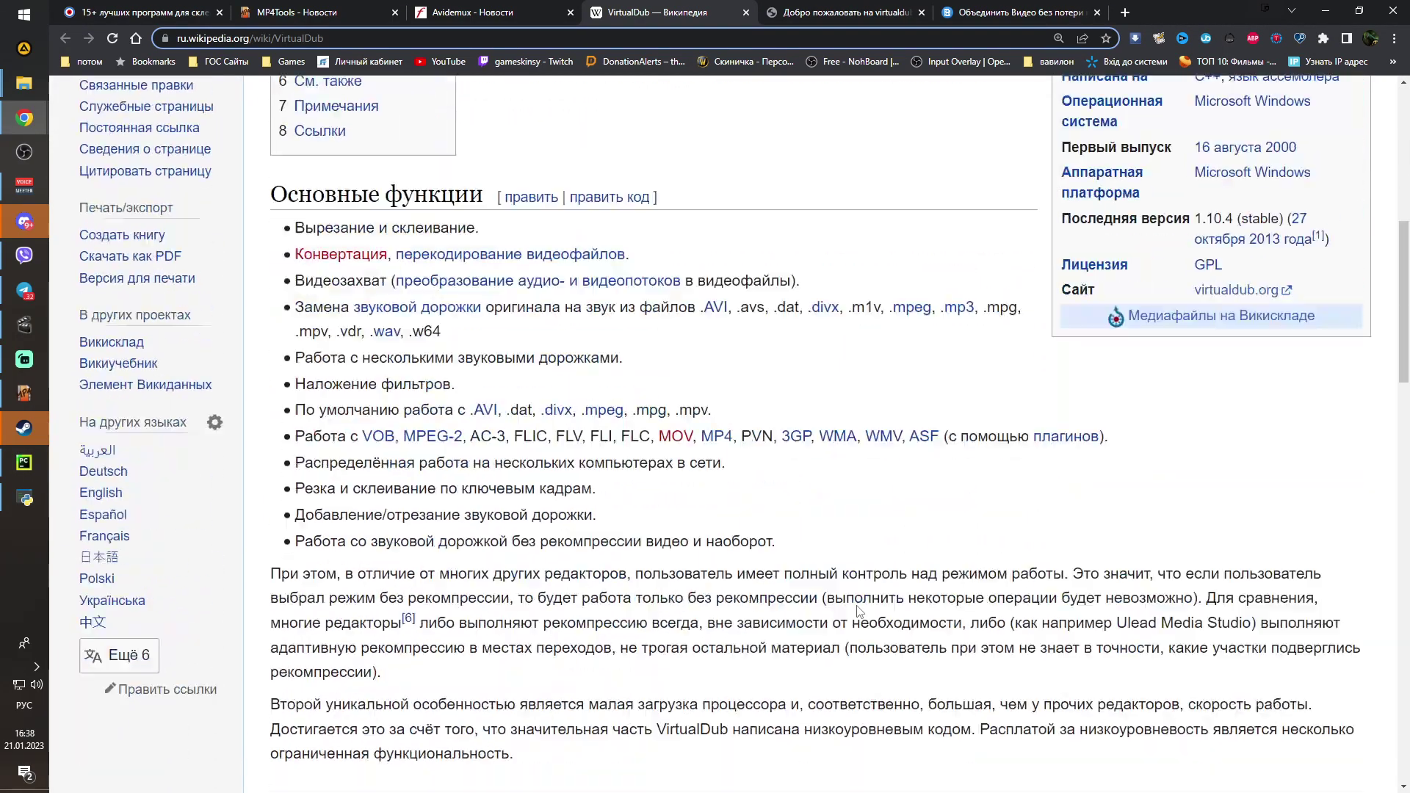
scroll(838, 601, "up", 8)
scroll(838, 601, "up", 3)
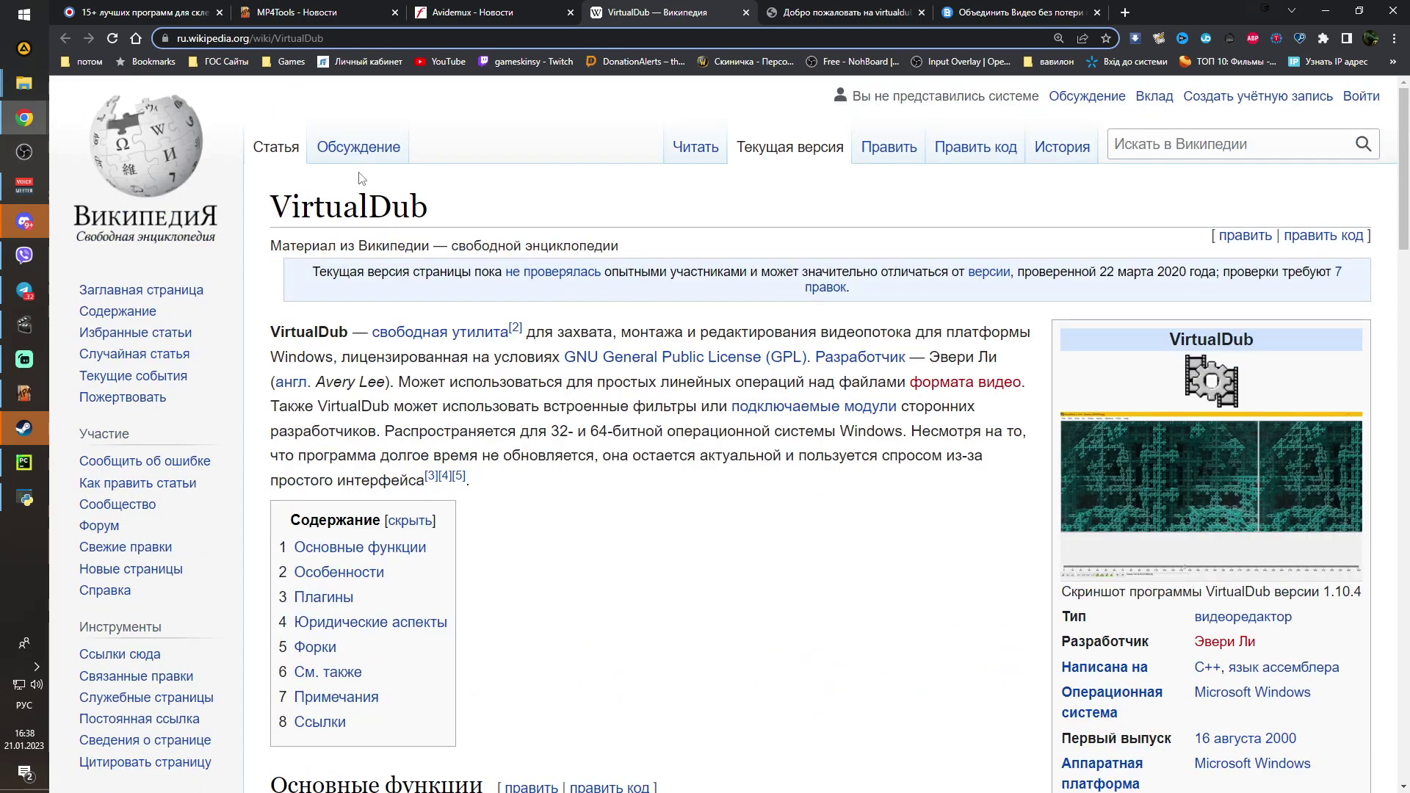
Search Google for VirtualDub and show the image results
double_click(293, 38)
left_click_drag(292, 38, 275, 38)
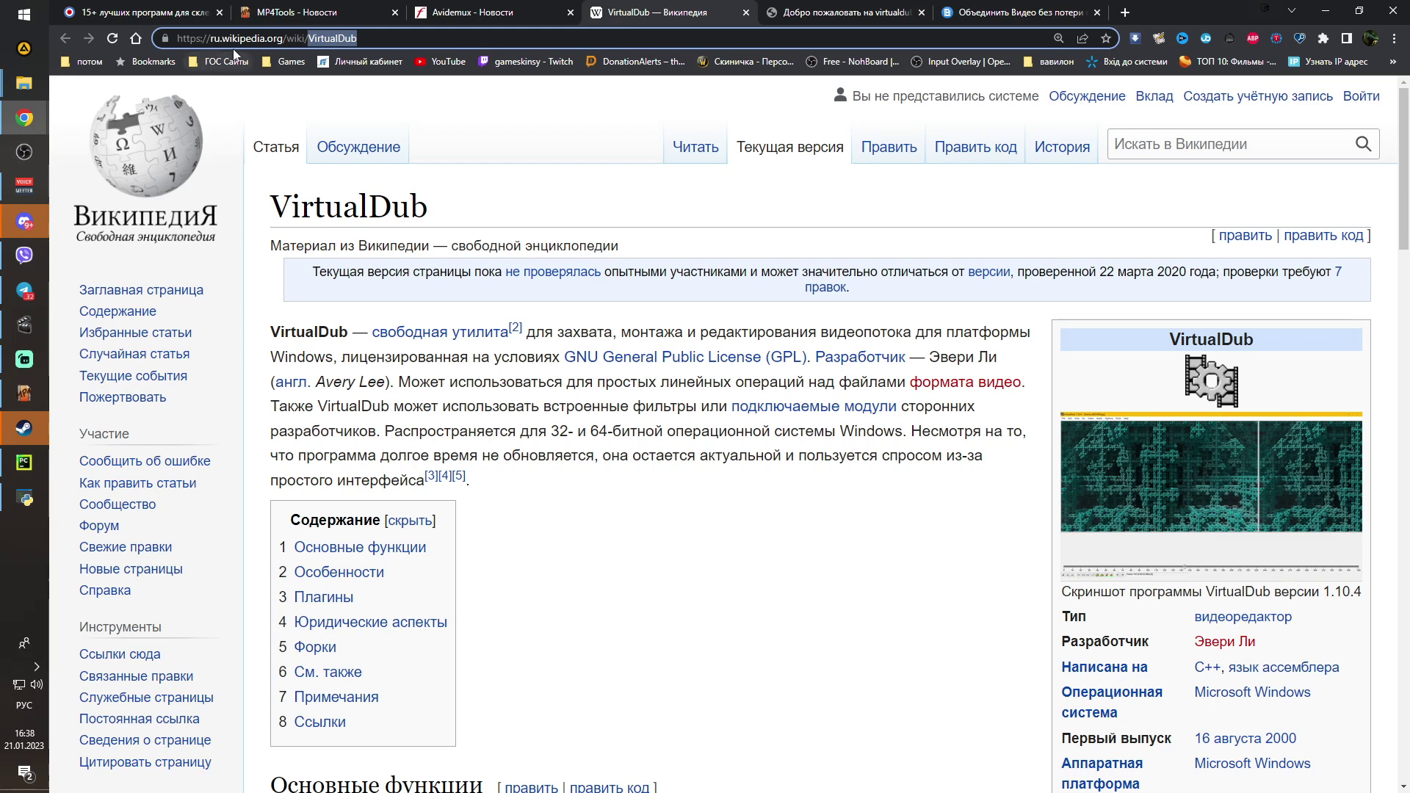
left_click(304, 38)
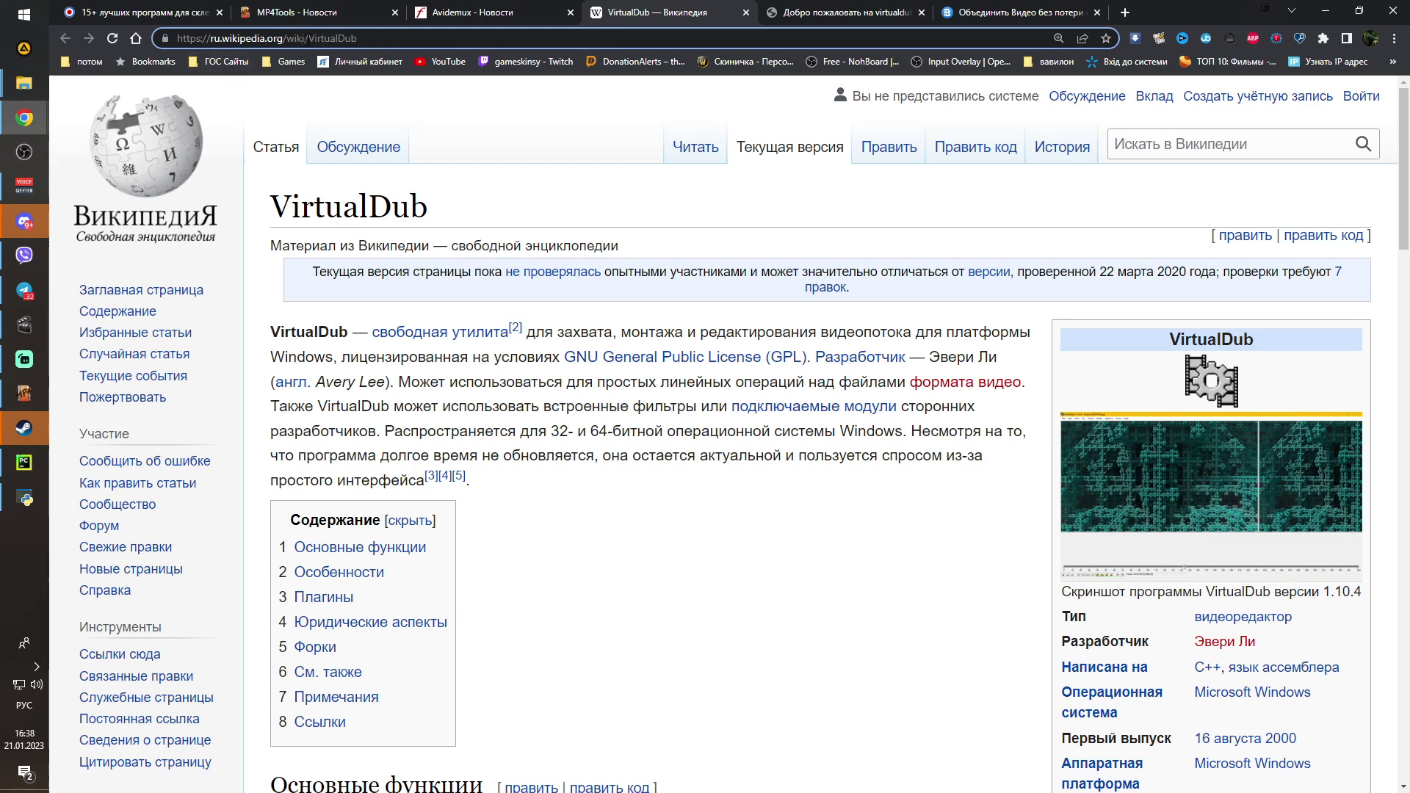
left_click_drag(309, 39, 163, 38)
key("BackSpace")
key("Return")
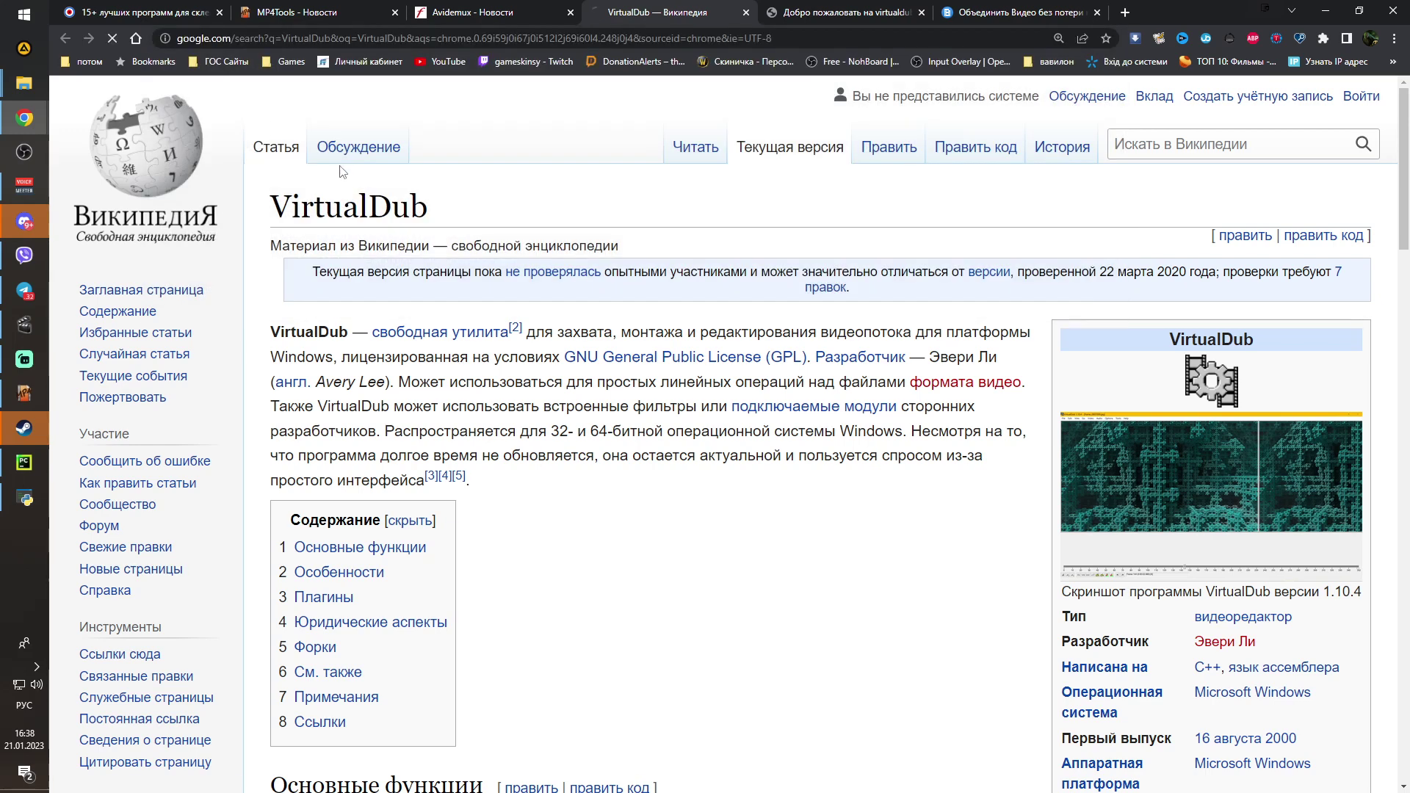
left_click(345, 167)
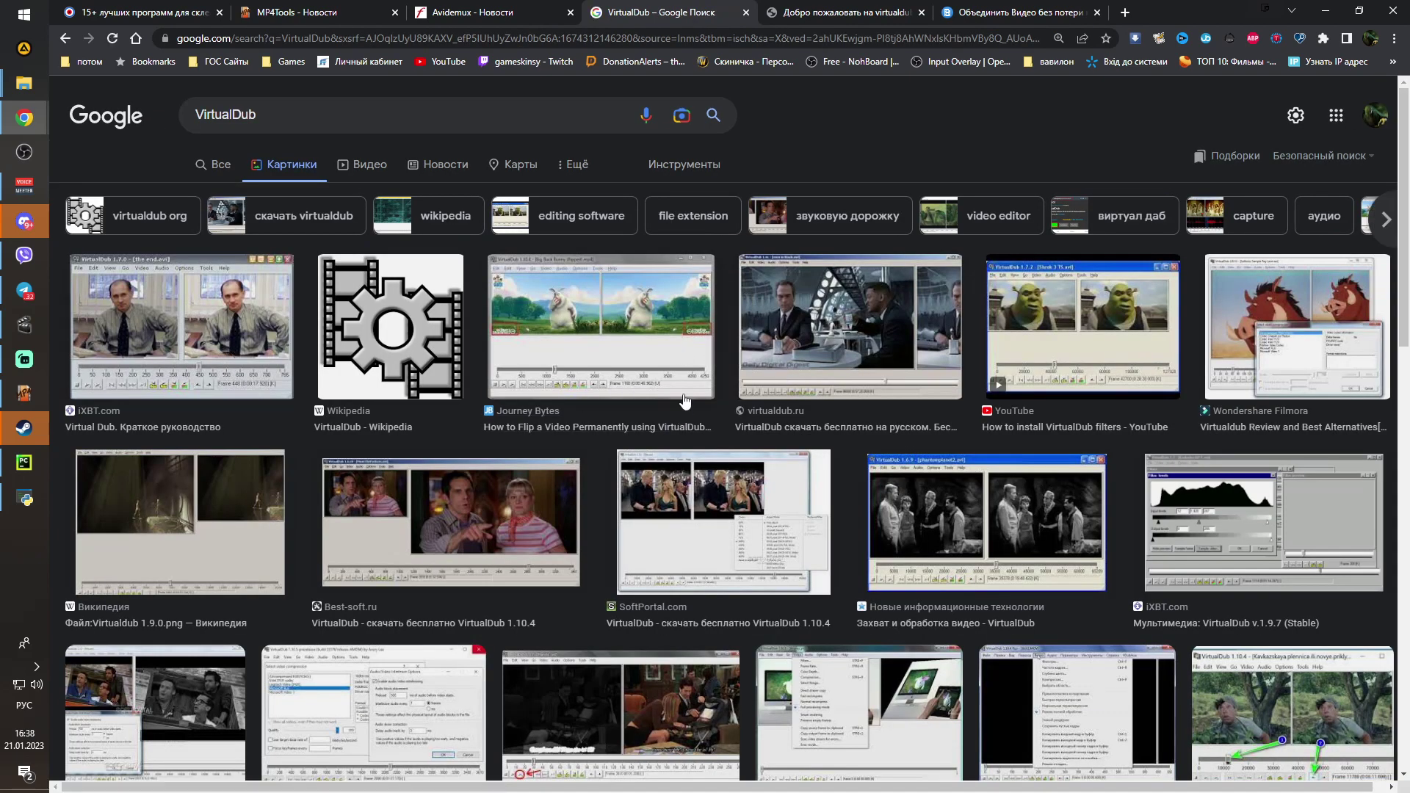
Preview the Journey Bytes and black-and-white VirtualDub 1.6.9 interface screenshots in the image results, and close the search page
left_click(665, 351)
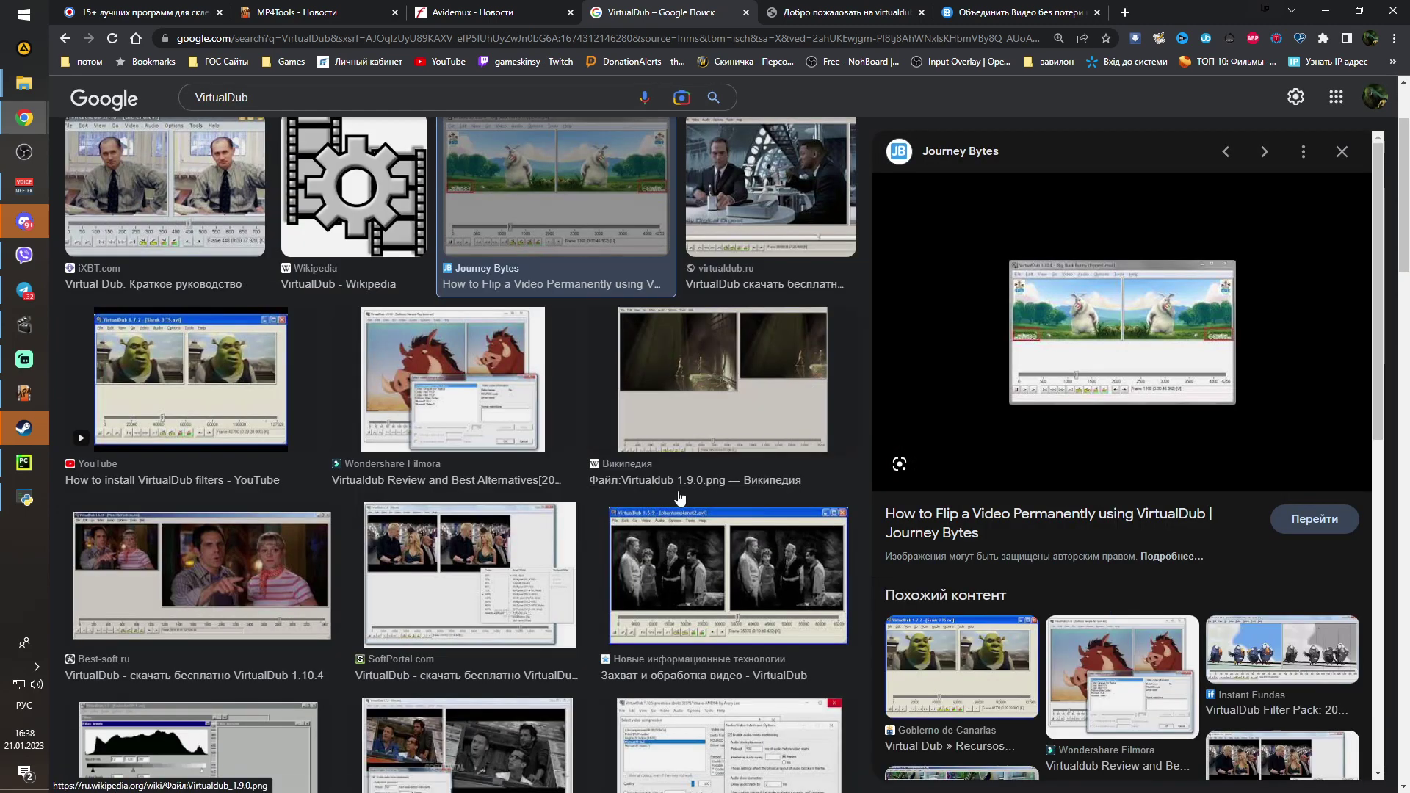
scroll(666, 491, "down", 1)
scroll(666, 491, "down", 2)
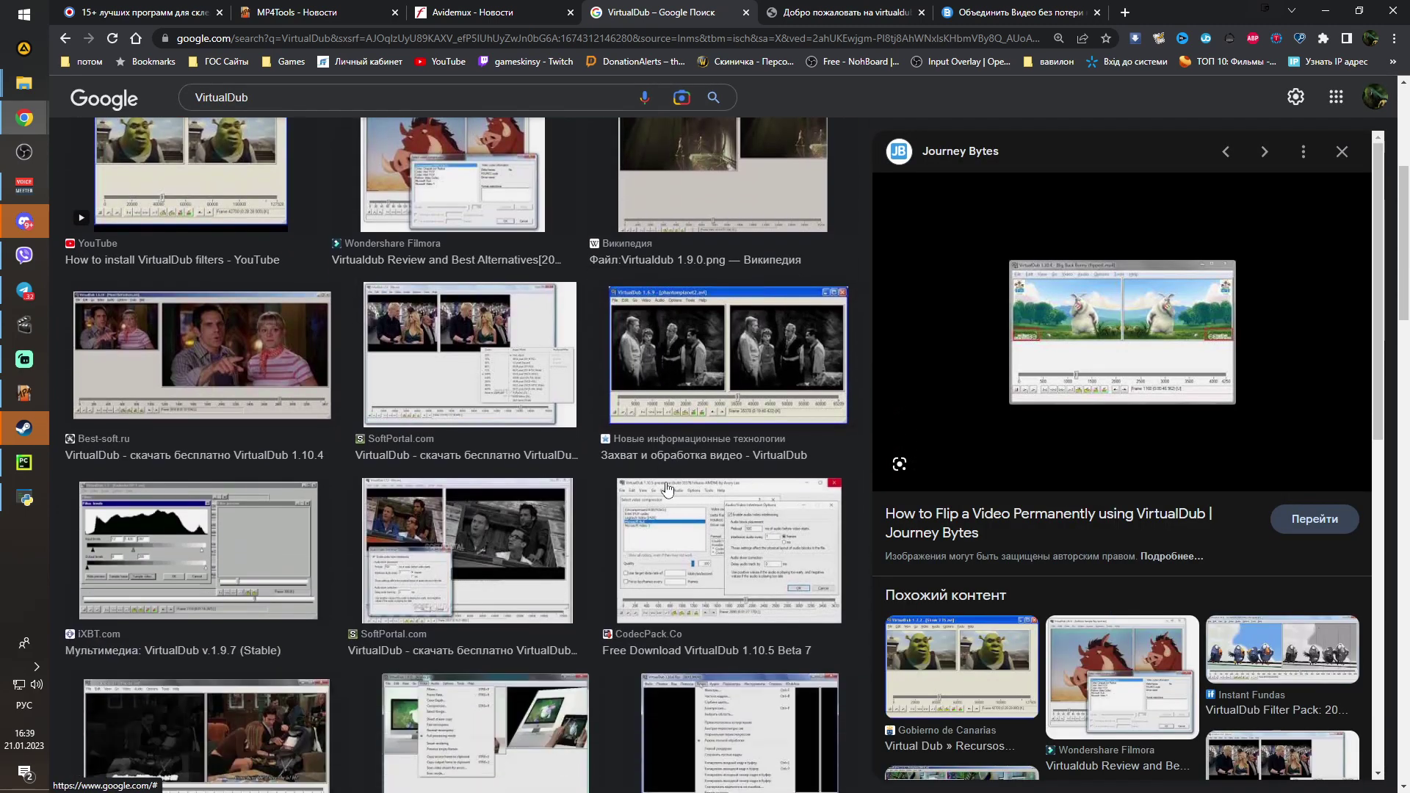
left_click(701, 343)
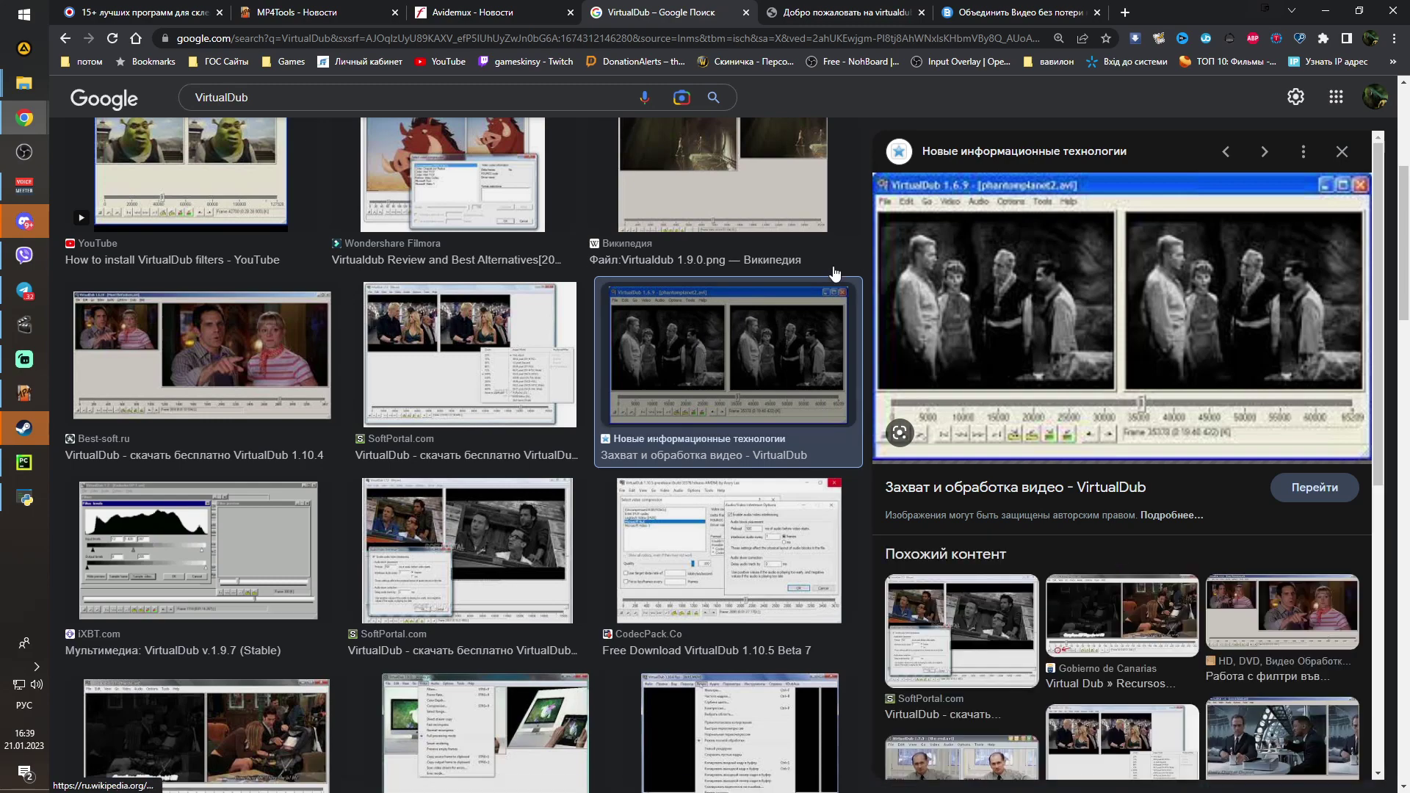
middle_click(615, 11)
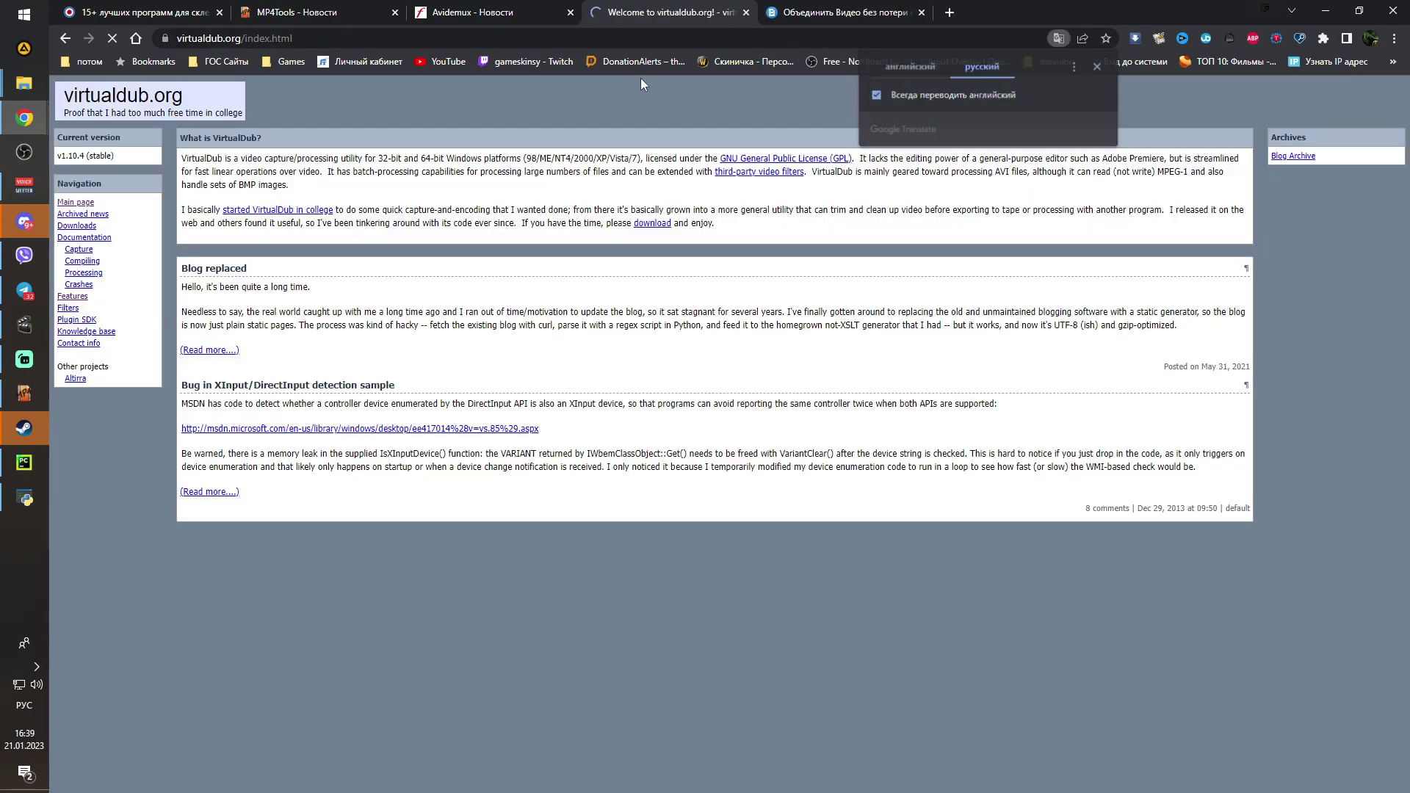
Look over the Bandicut video joiner page from its introduction through the joining instructions and main features, and close the page
left_click(824, 12)
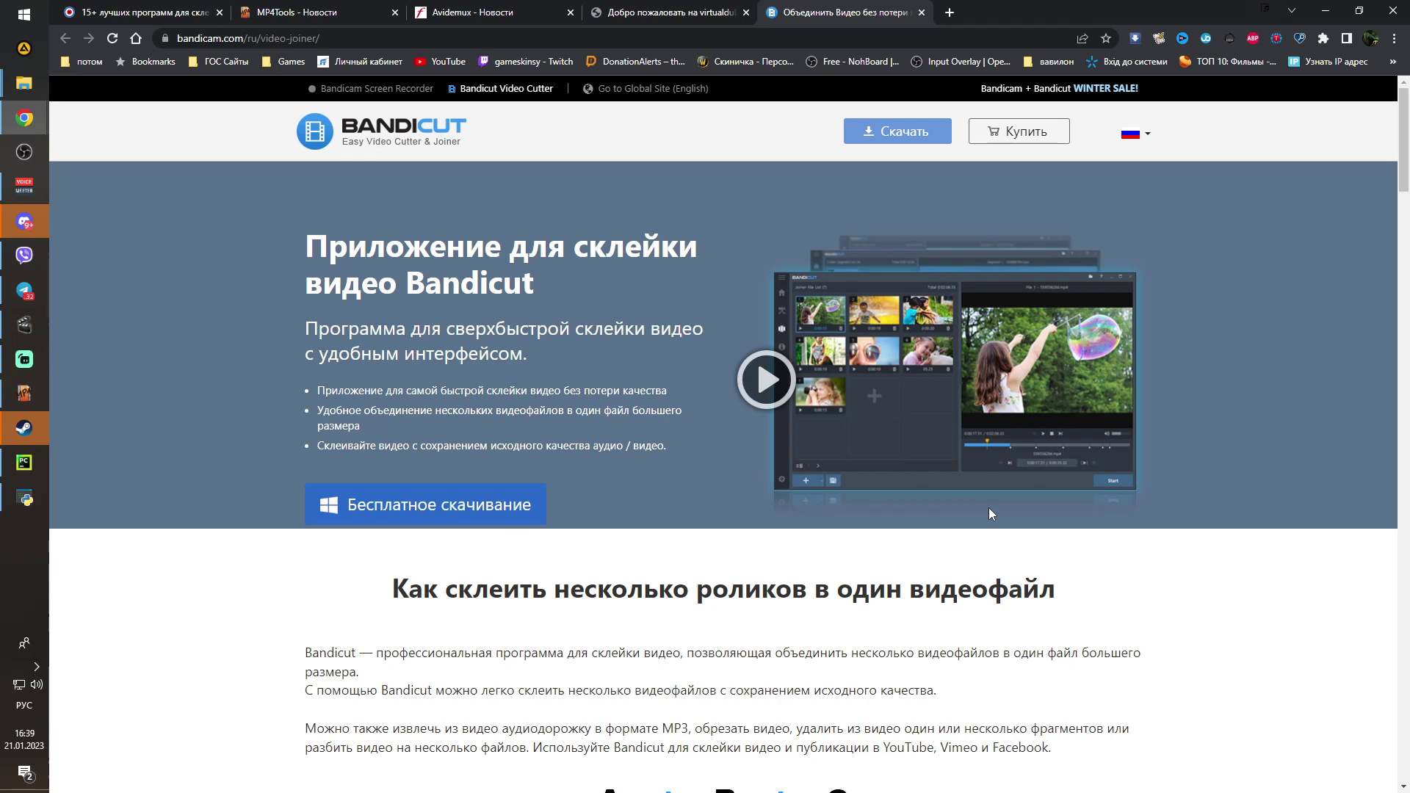
scroll(988, 512, "down", 5)
scroll(965, 534, "down", 2)
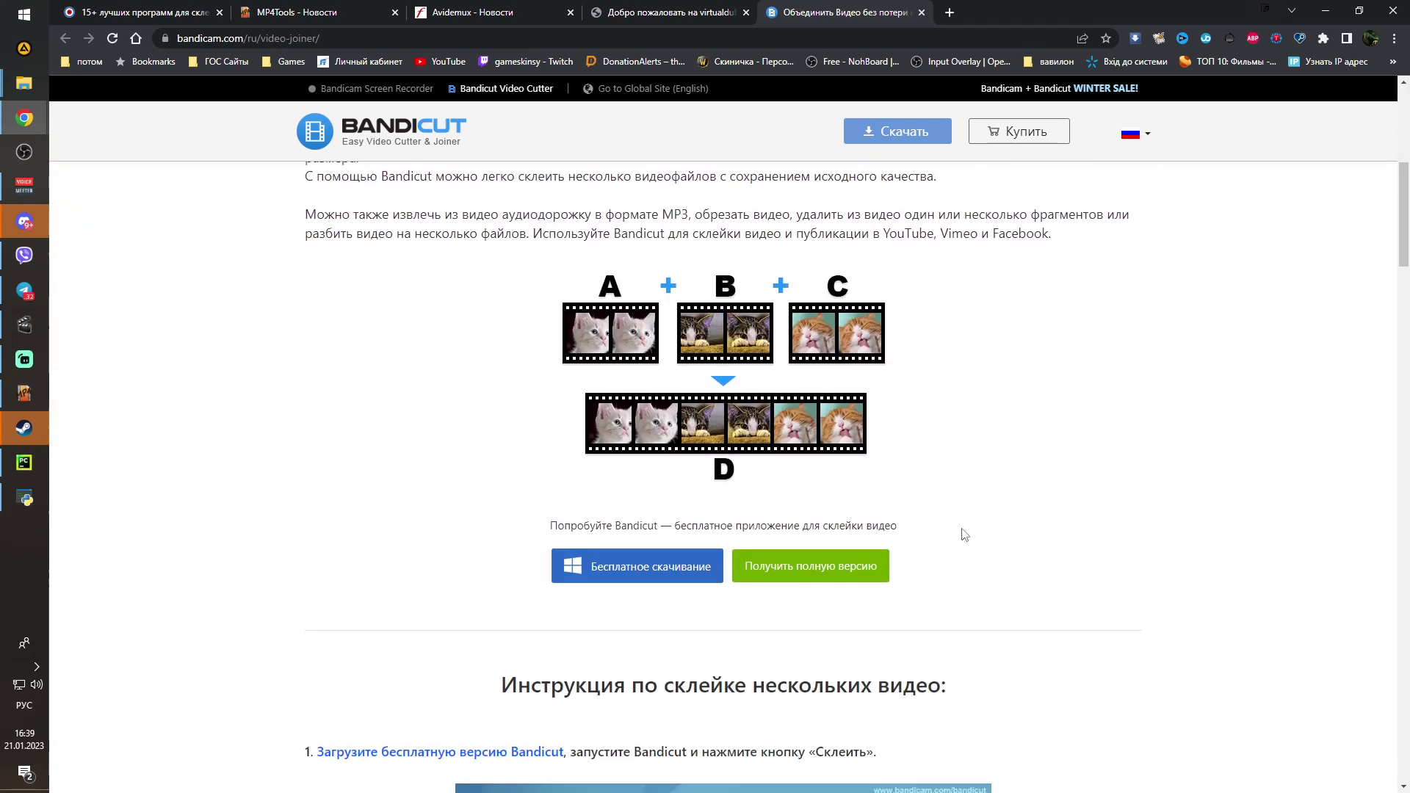
scroll(1026, 592, "up", 7)
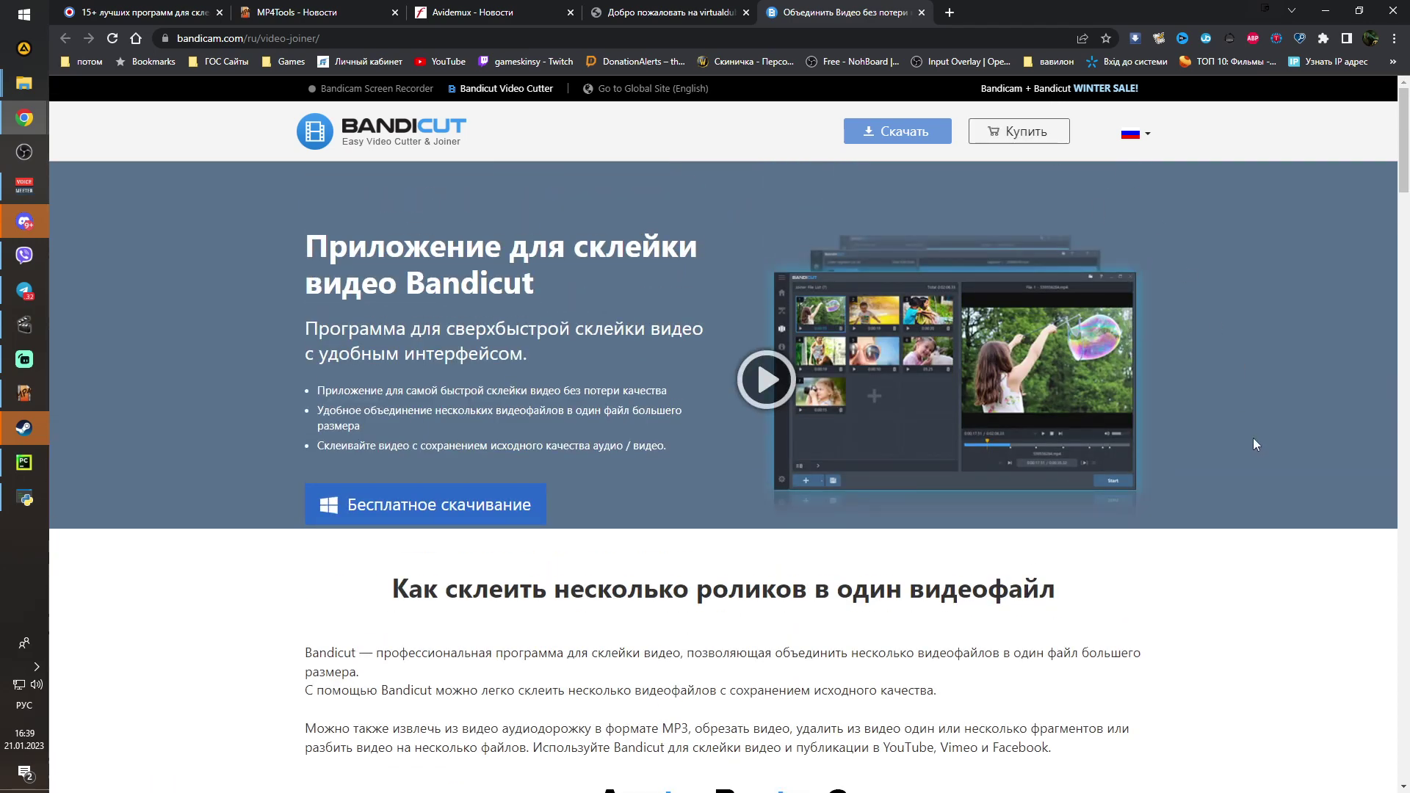
scroll(1253, 443, "down", 12)
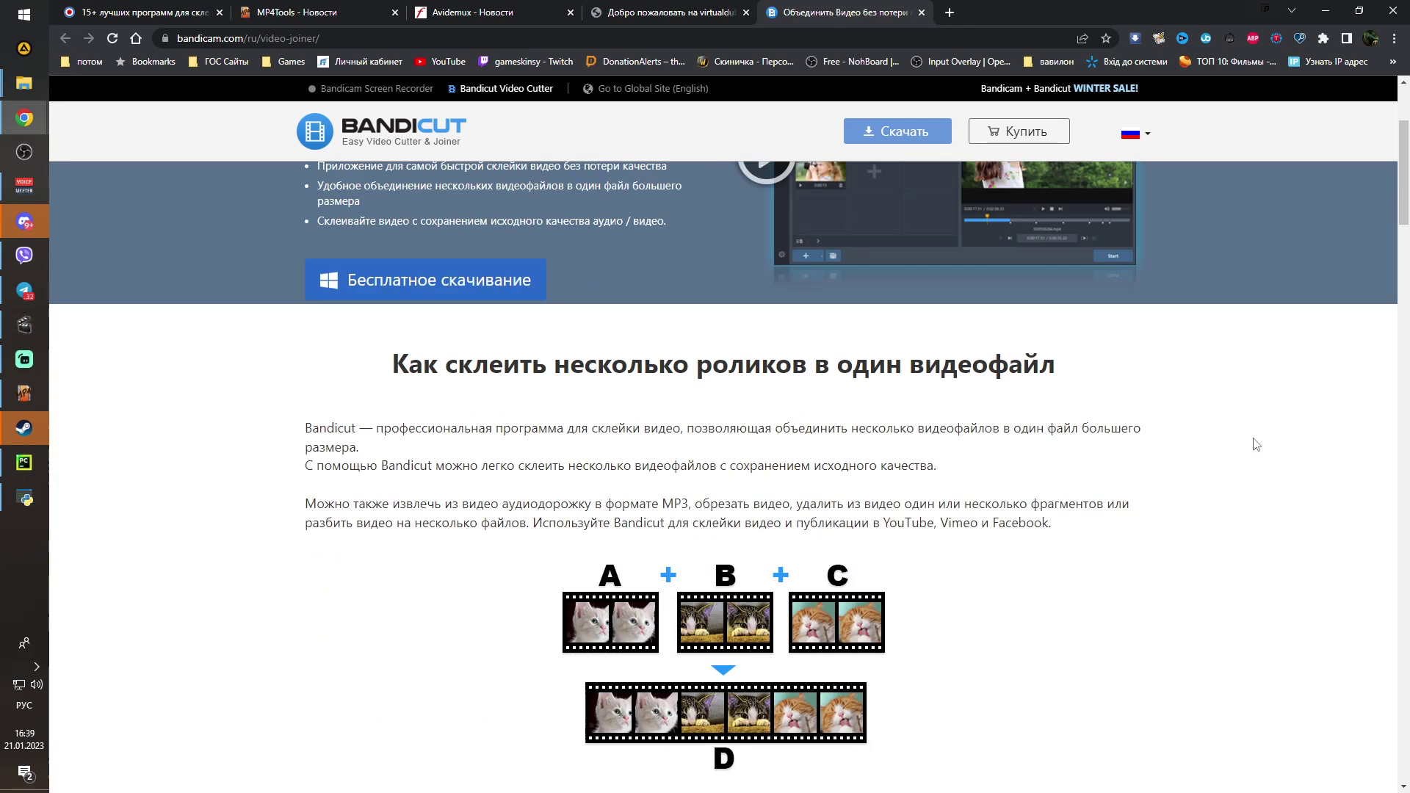
scroll(1255, 445, "down", 11)
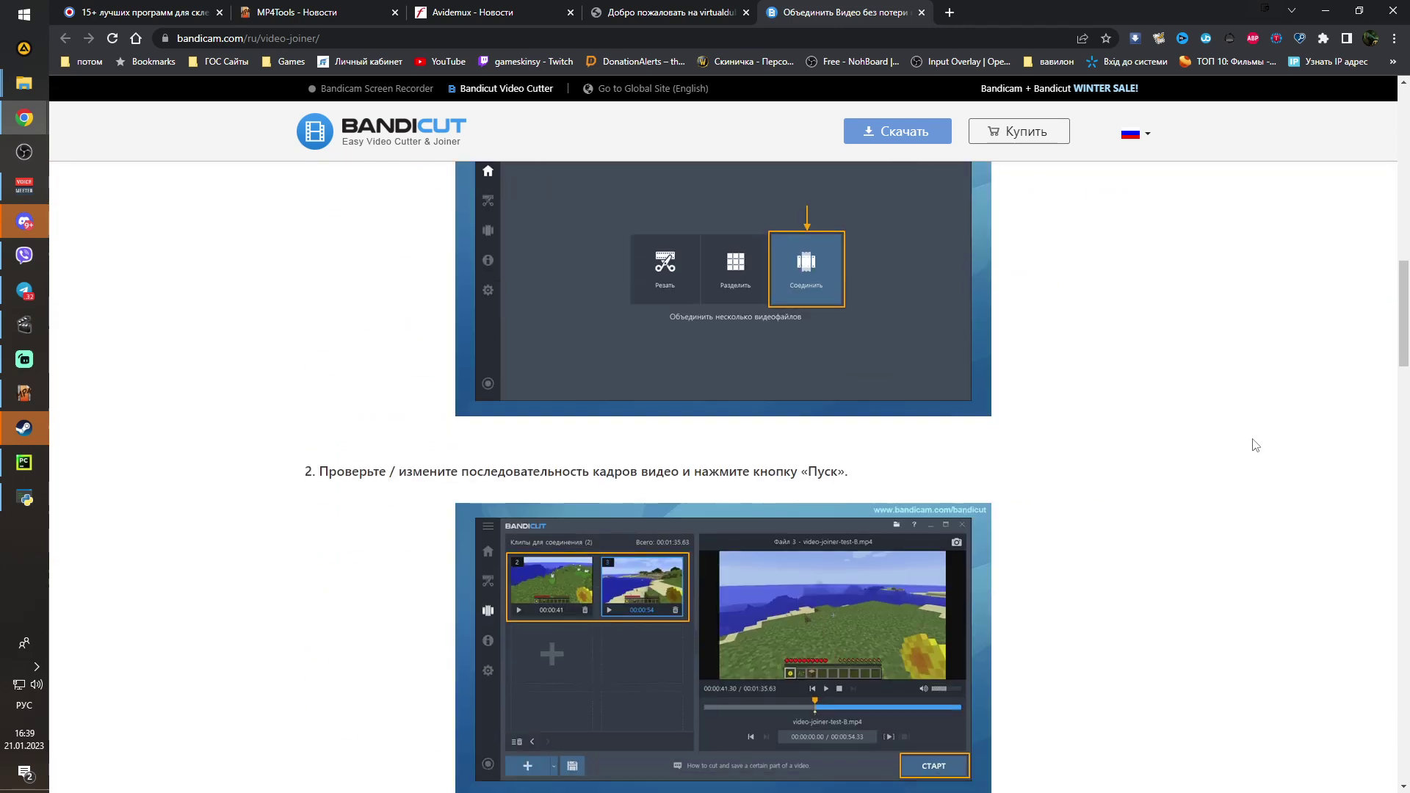
scroll(1253, 445, "down", 5)
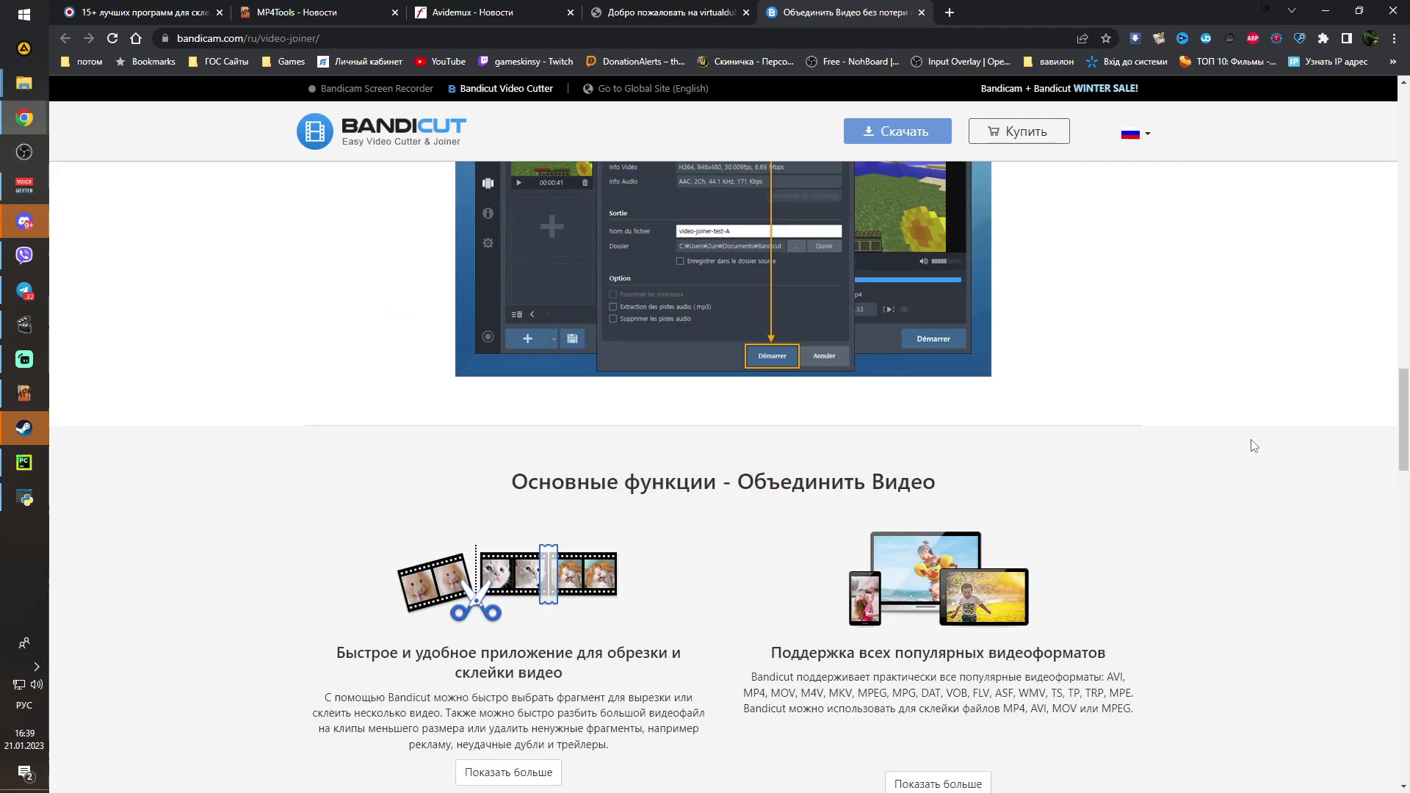
scroll(1253, 445, "up", 20)
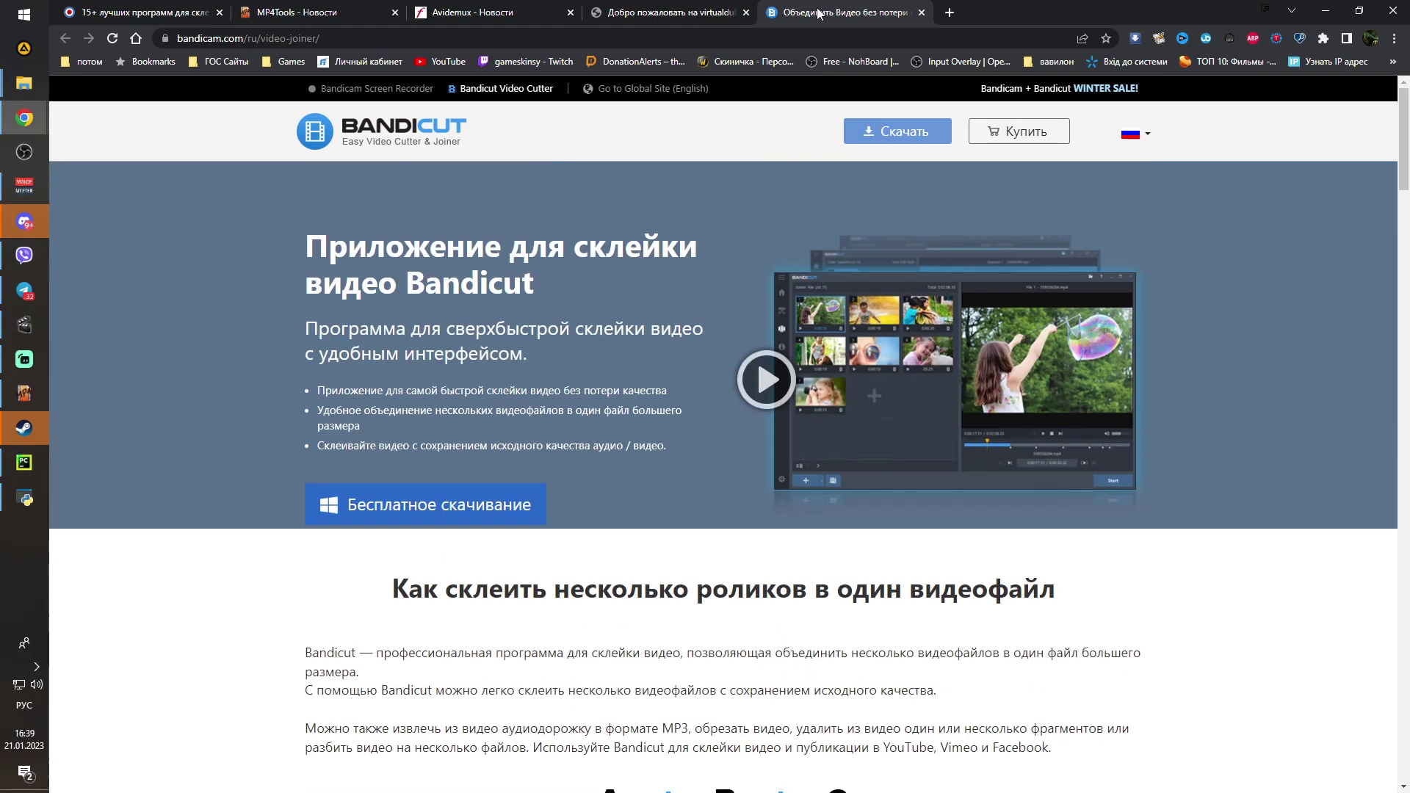
left_click(920, 13)
Go through the AMS article on the top 15 video joining programs, from the contents list to the Avidemux section
left_click(166, 11)
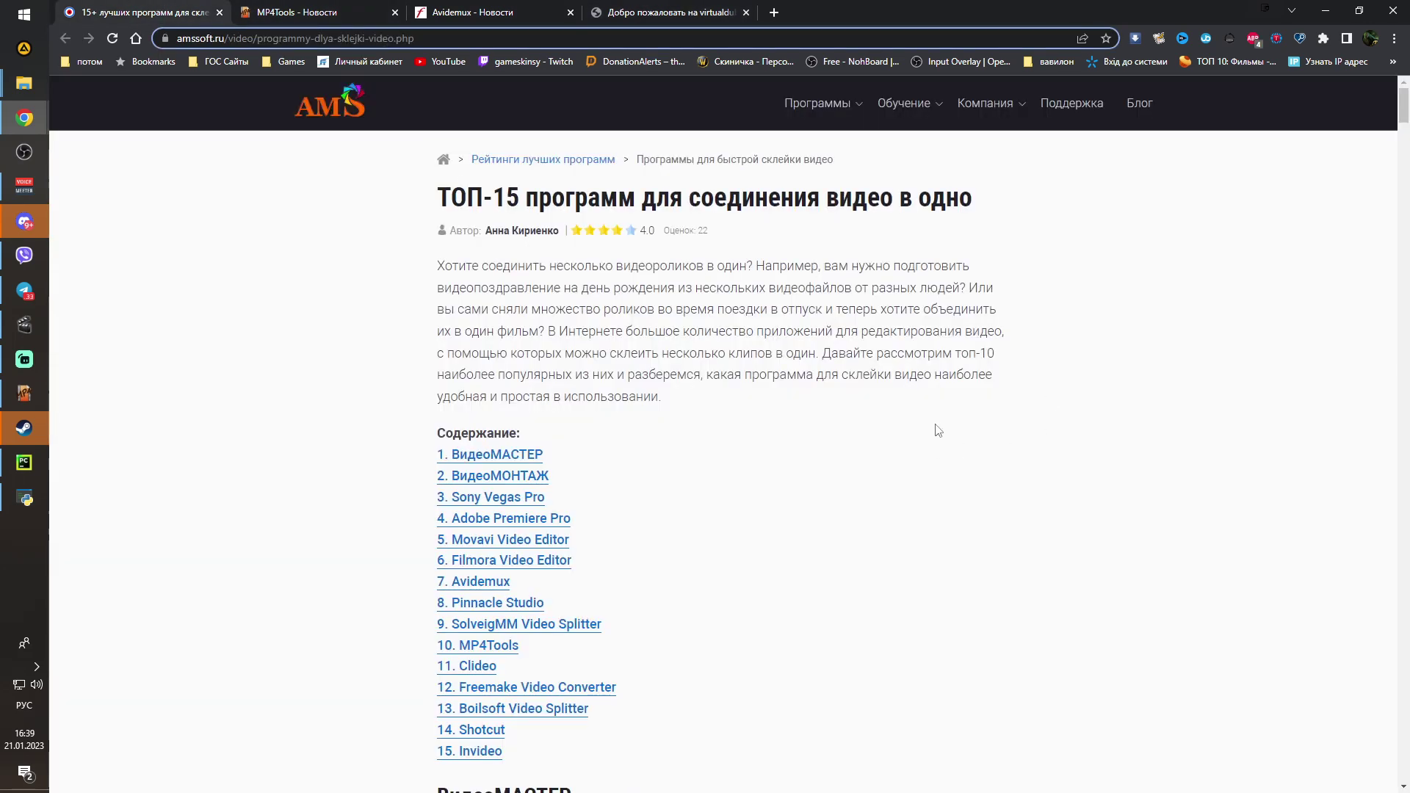
scroll(689, 517, "down", 1)
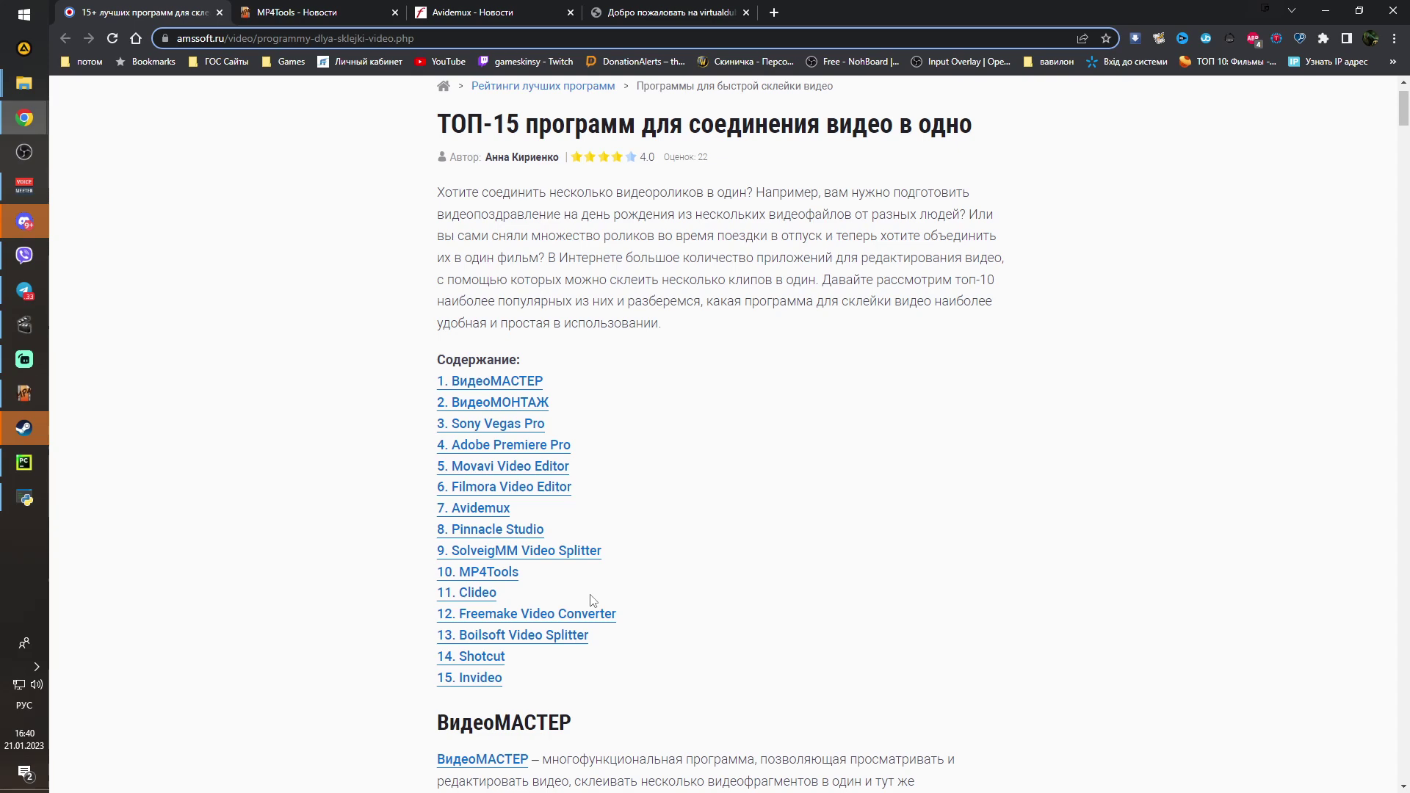
scroll(592, 600, "down", 1)
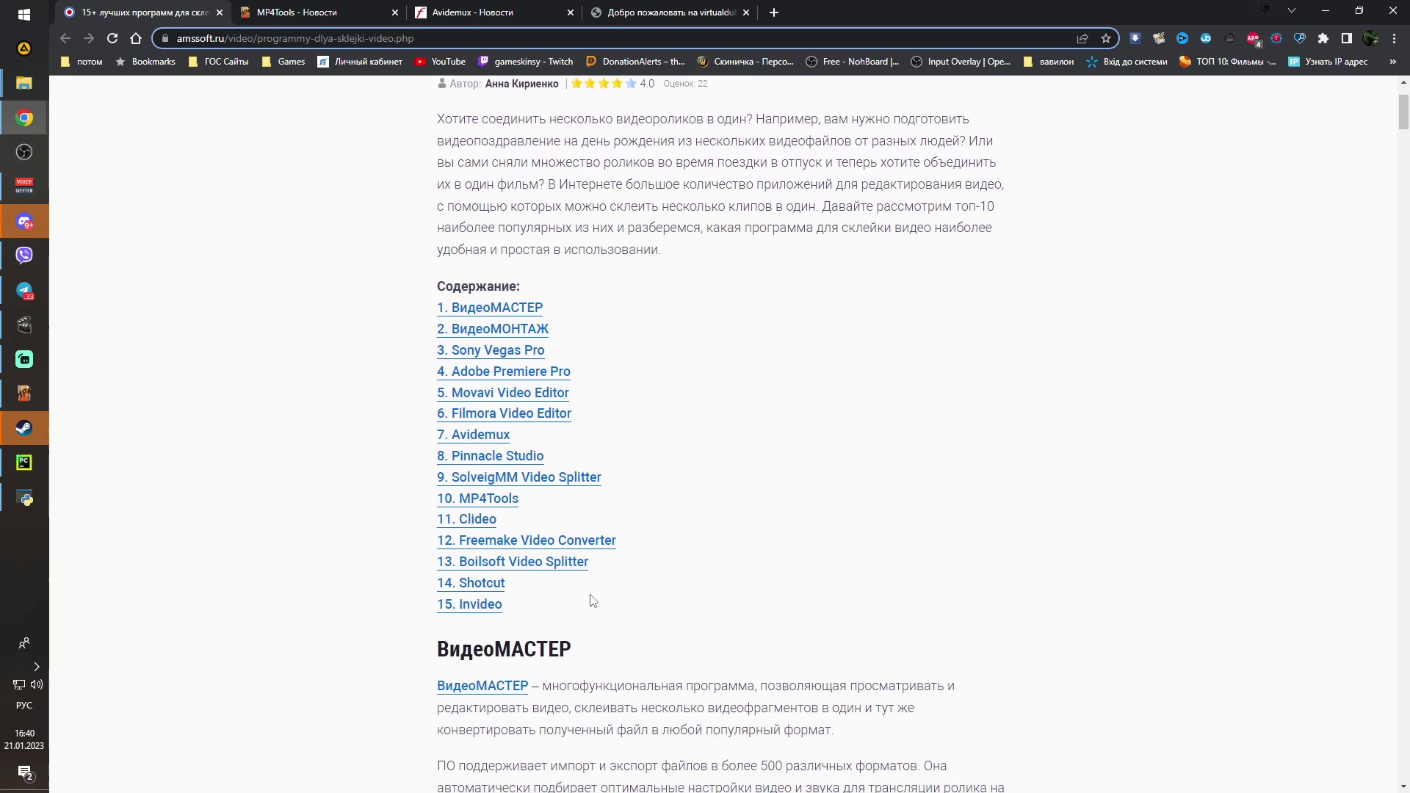
scroll(593, 600, "down", 9)
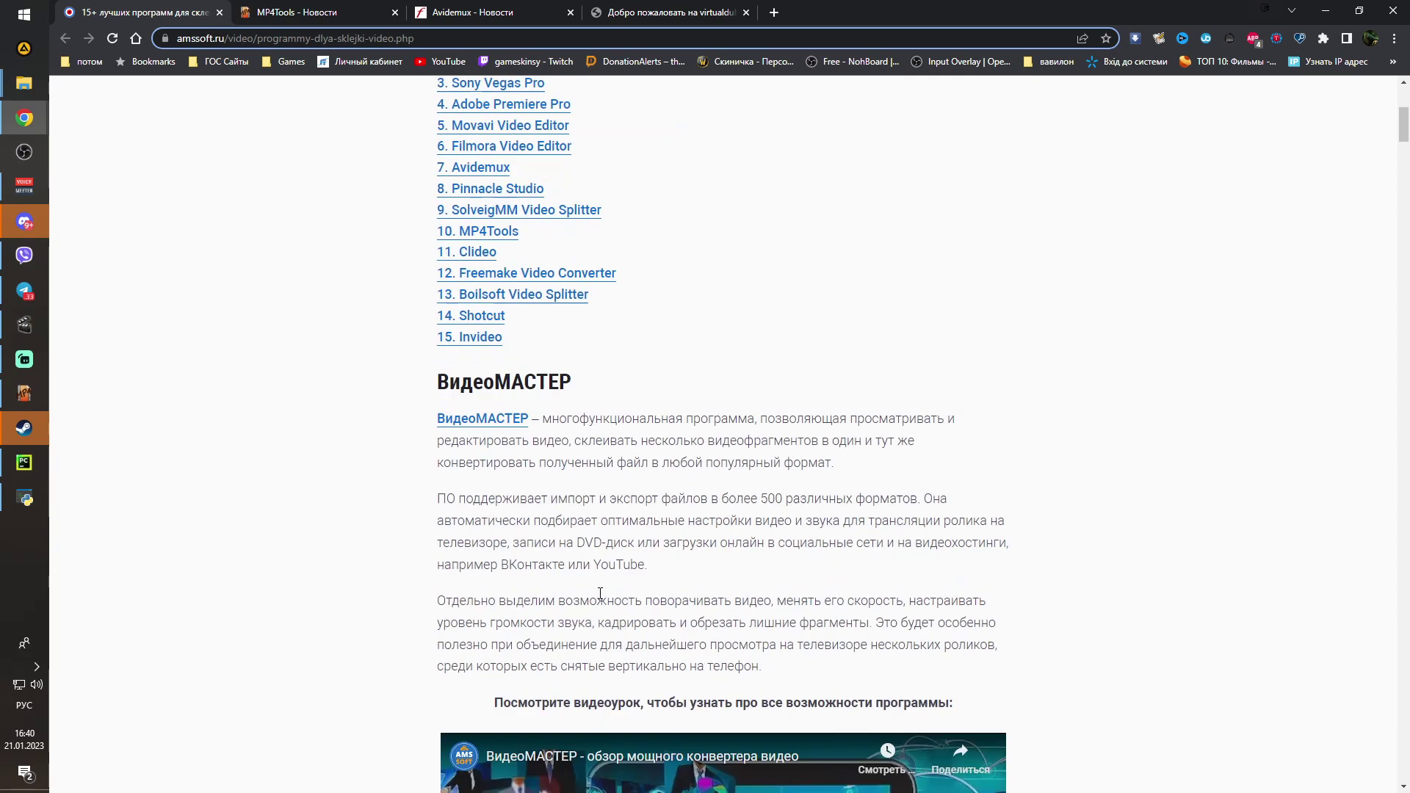
scroll(727, 601, "down", 7)
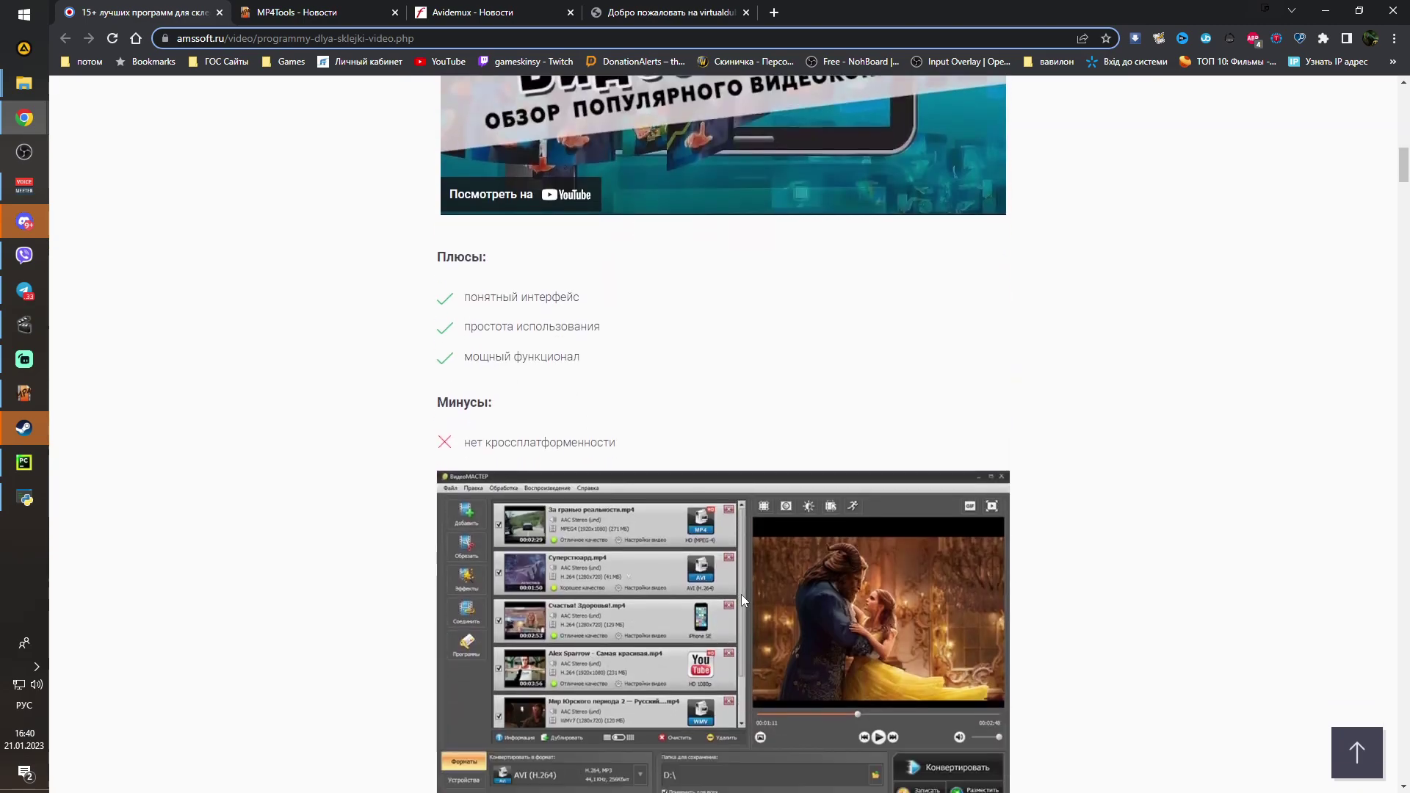
scroll(743, 594, "down", 13)
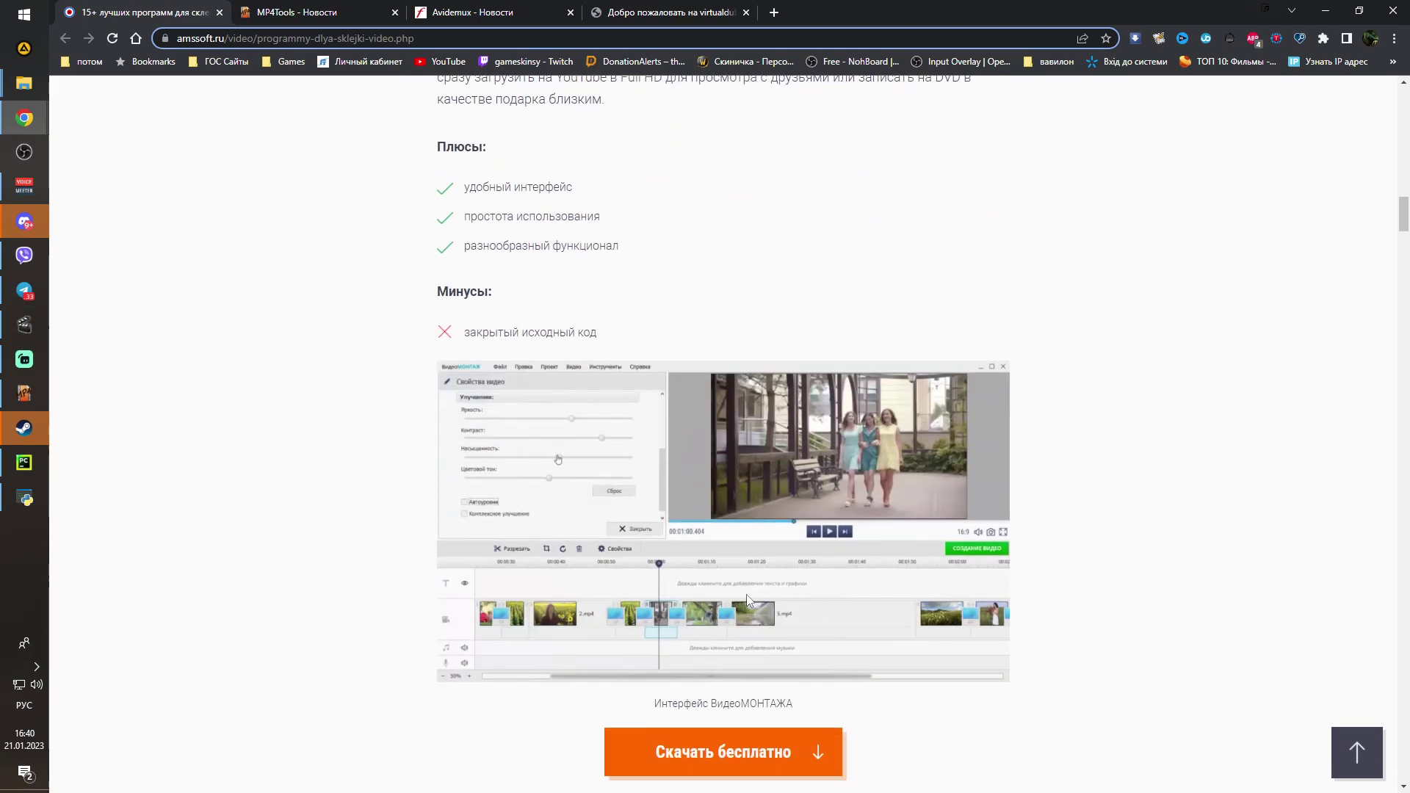
scroll(749, 598, "down", 11)
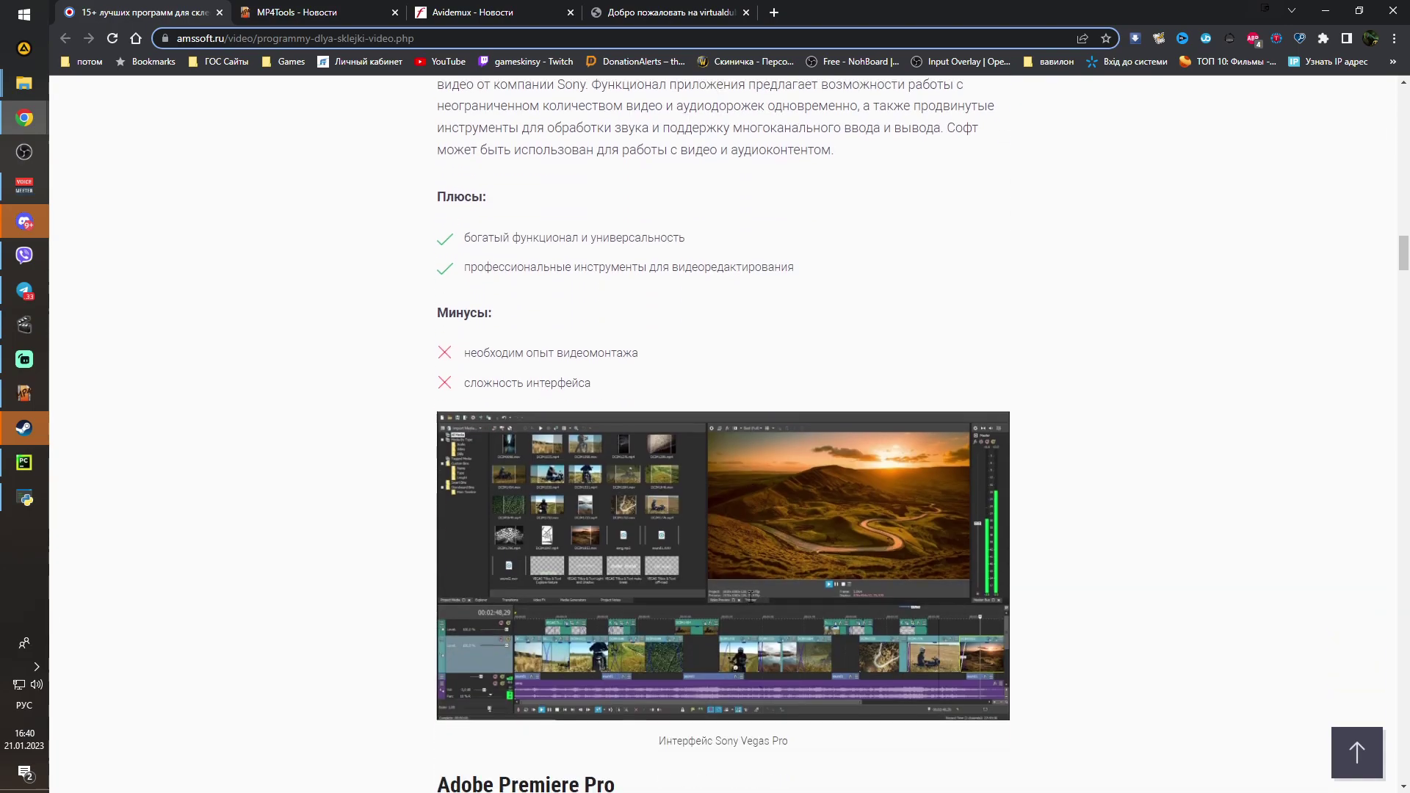
scroll(749, 596, "down", 10)
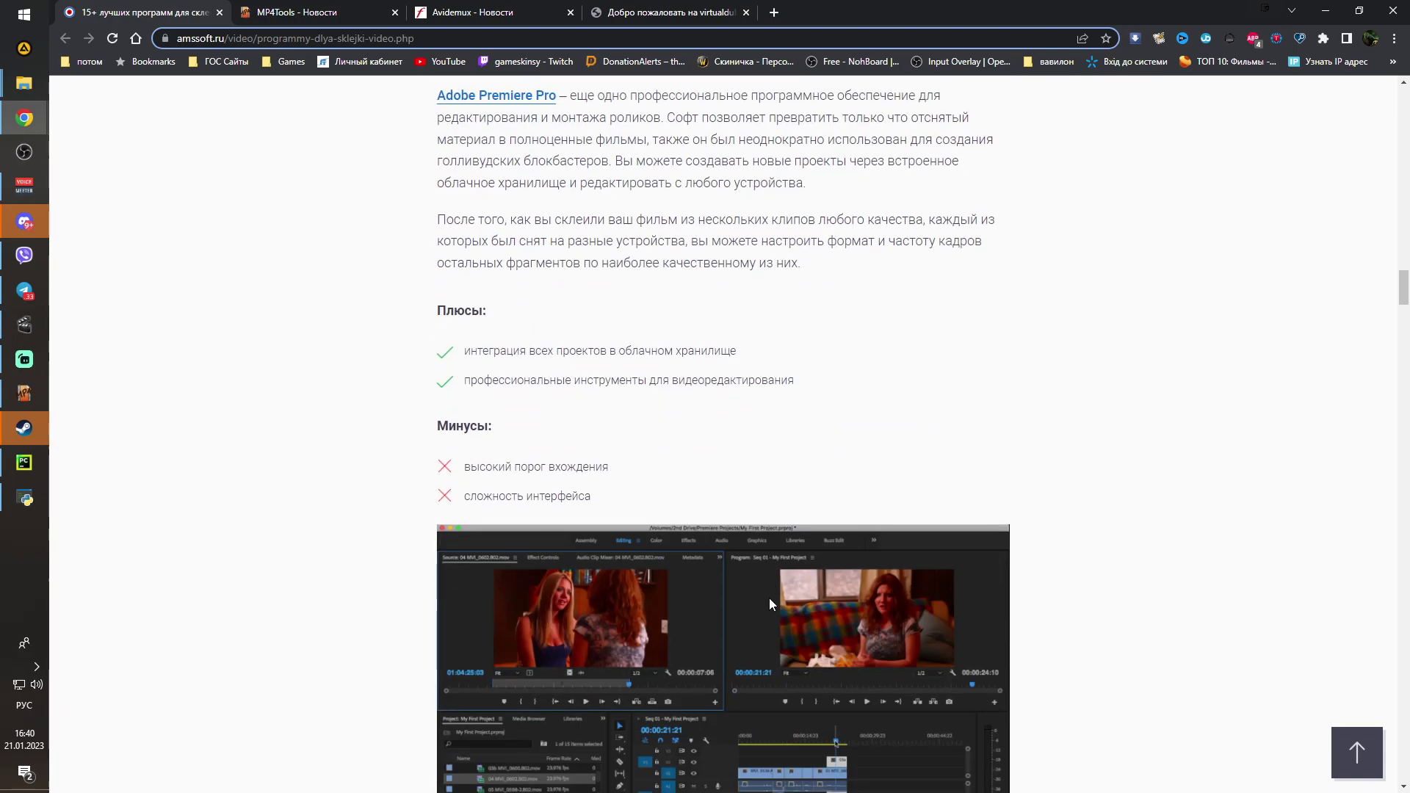
scroll(770, 604, "down", 10)
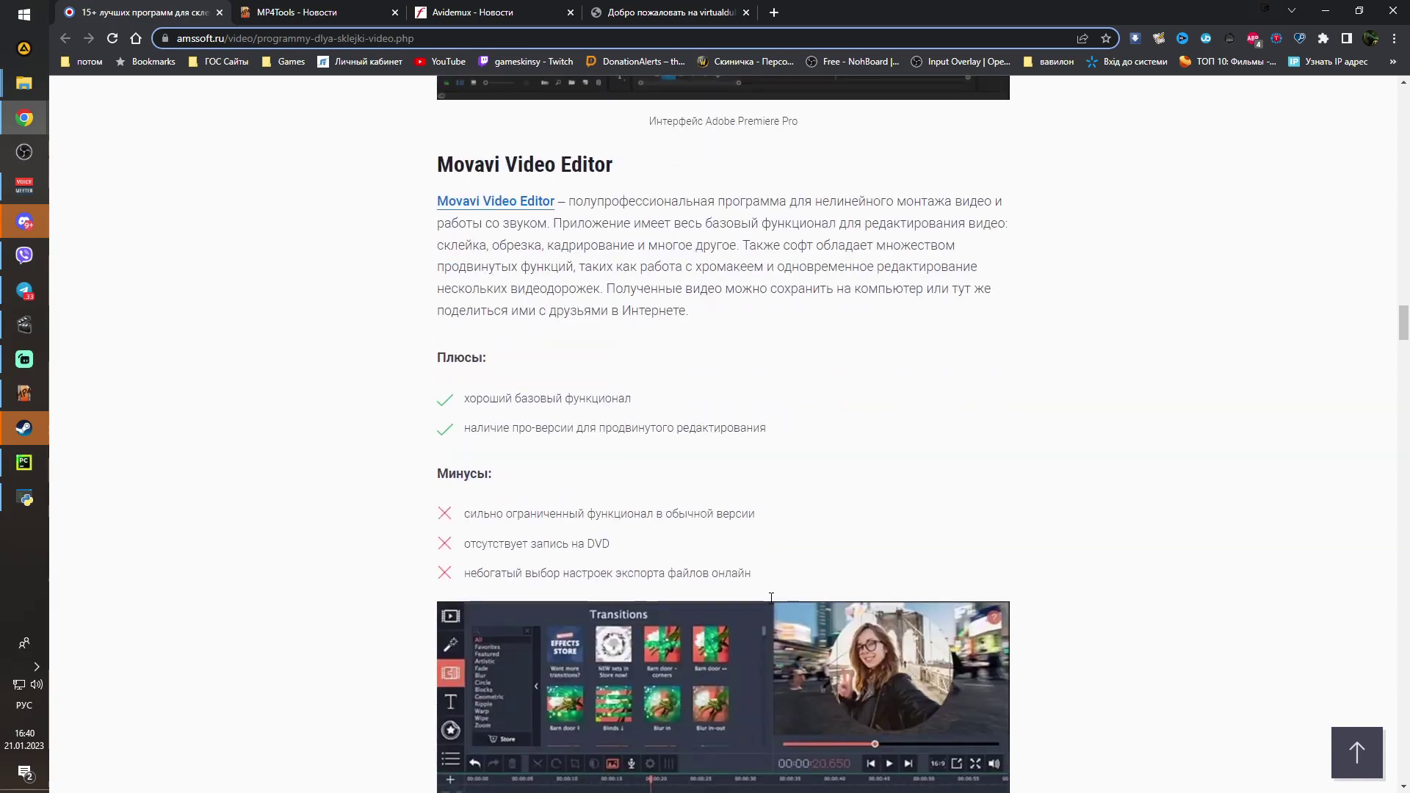
scroll(771, 604, "down", 8)
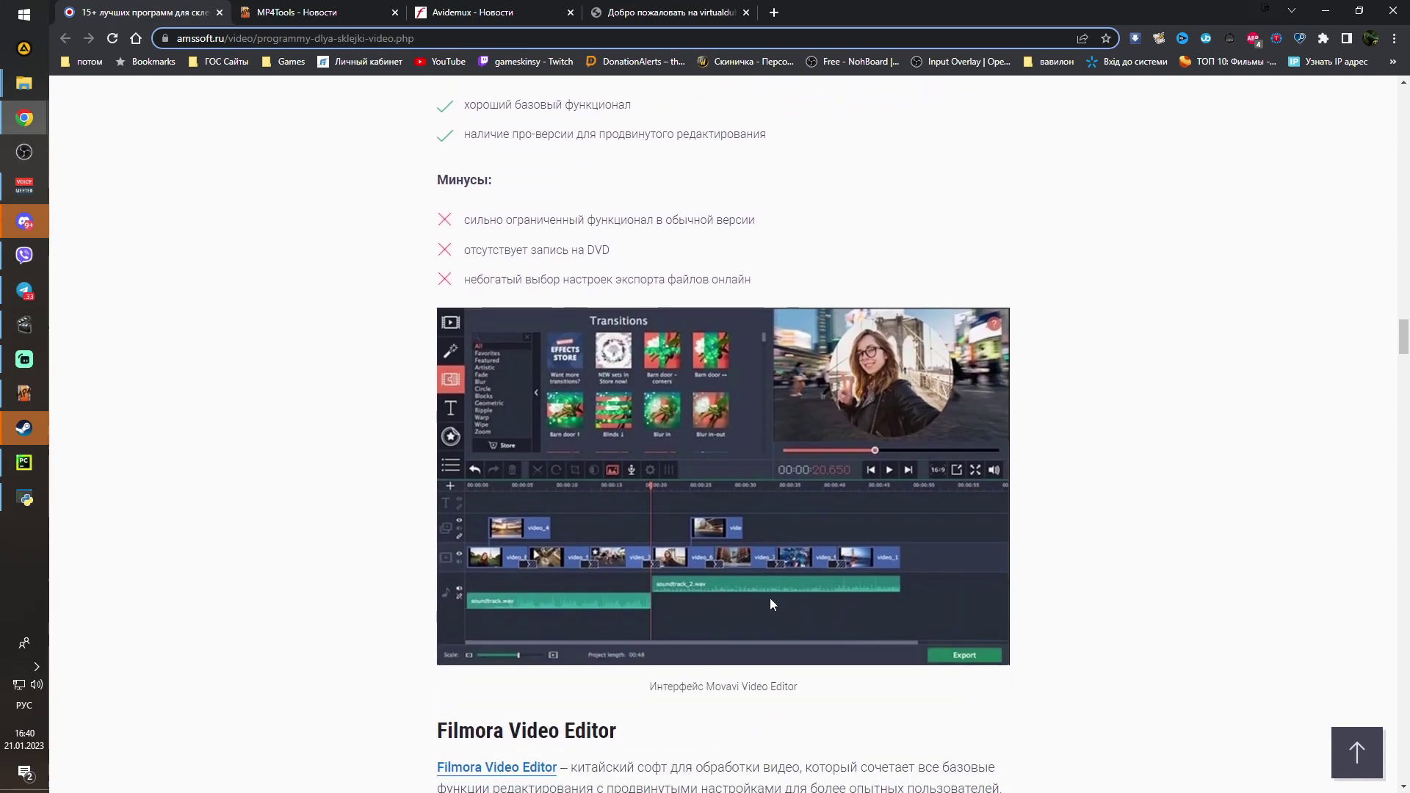
scroll(771, 603, "down", 10)
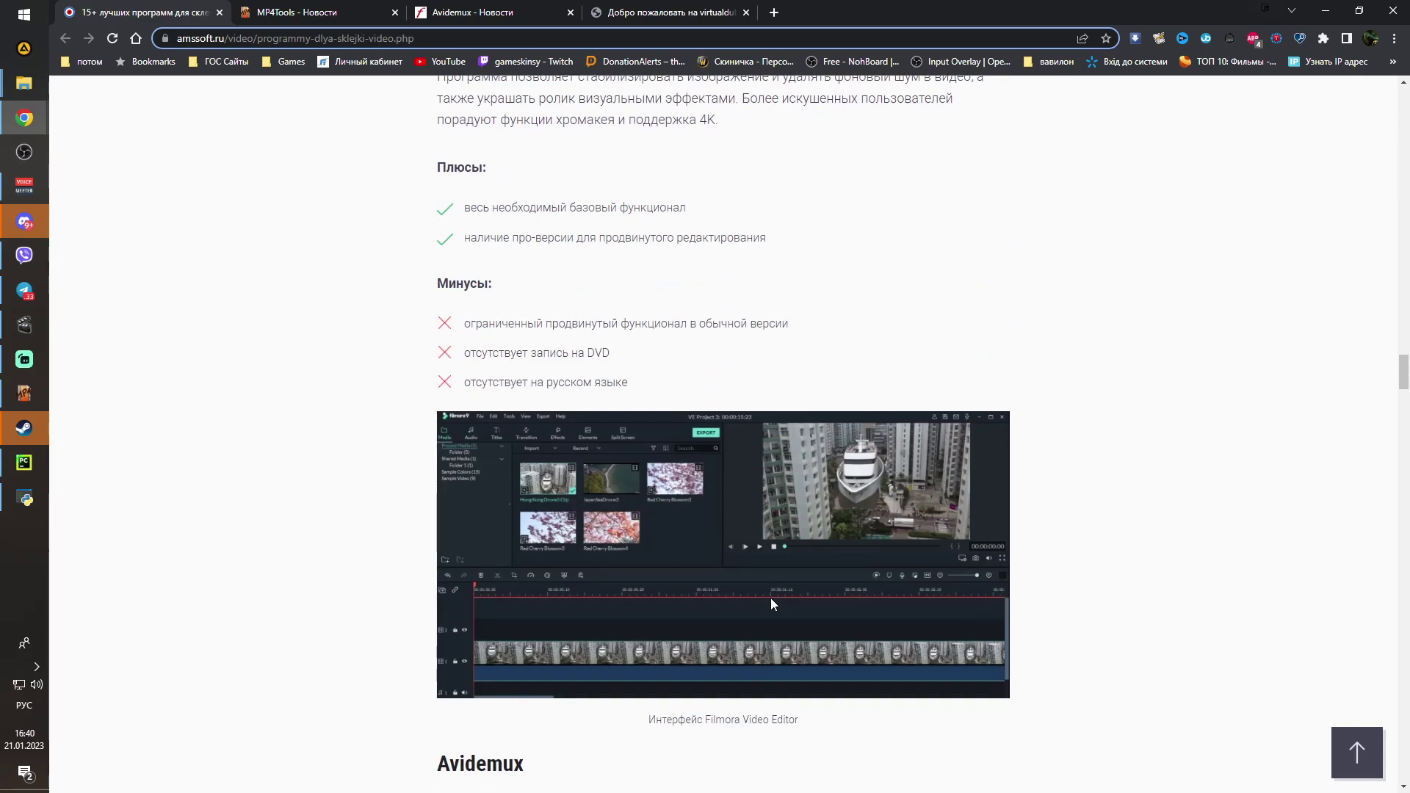
scroll(771, 603, "down", 9)
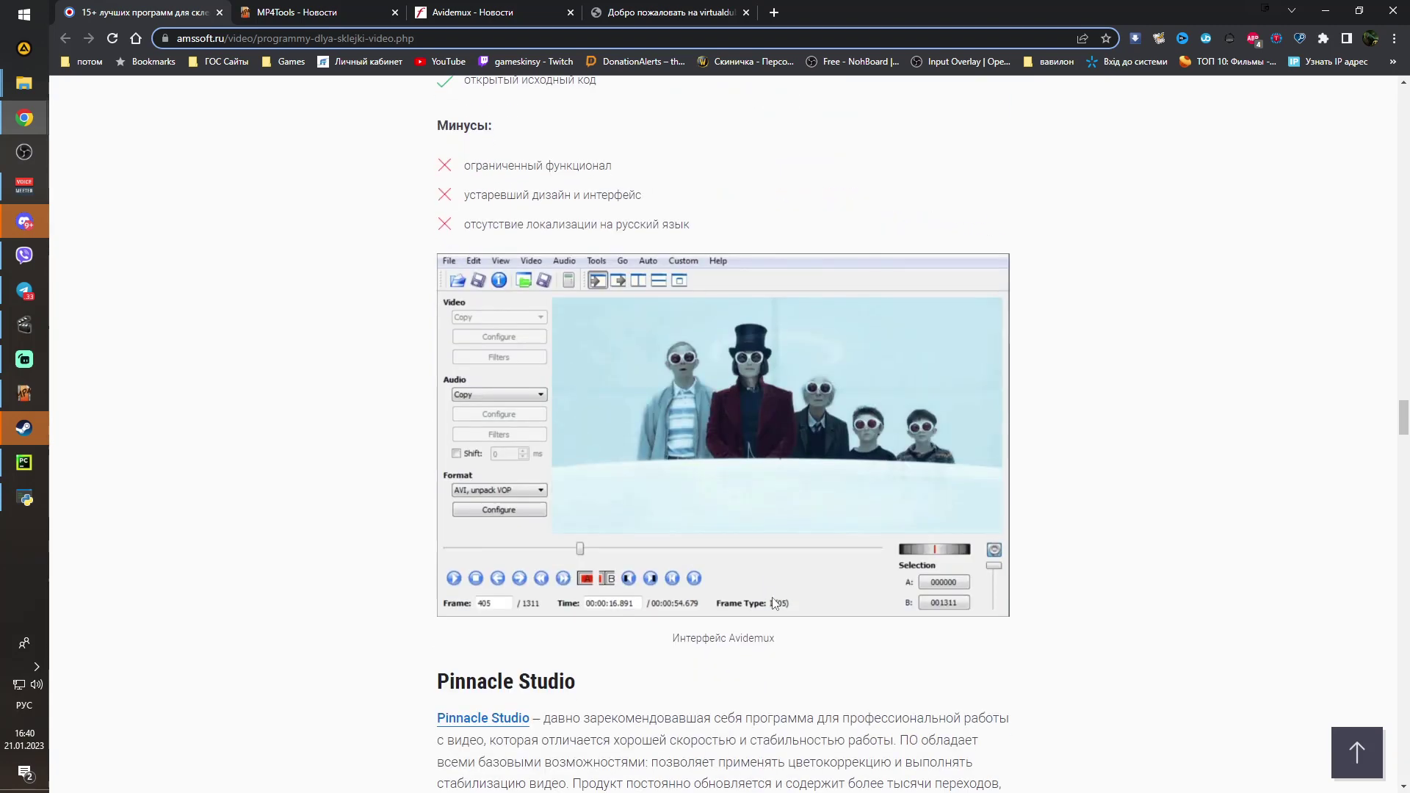
Compare the article's Avidemux drawbacks and interface picture with the running Avidemux window, and return to the article
scroll(772, 602, "up", 1)
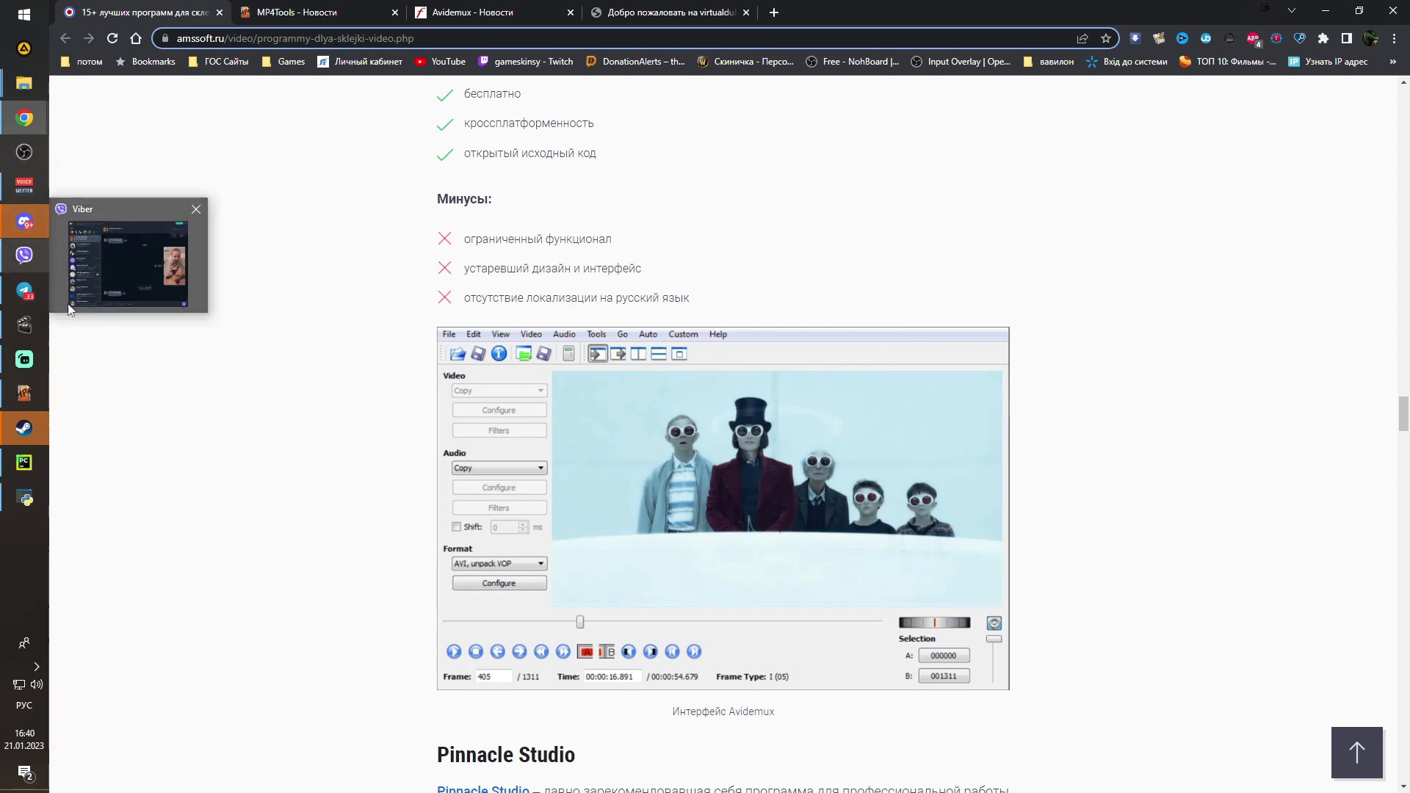
left_click(28, 328)
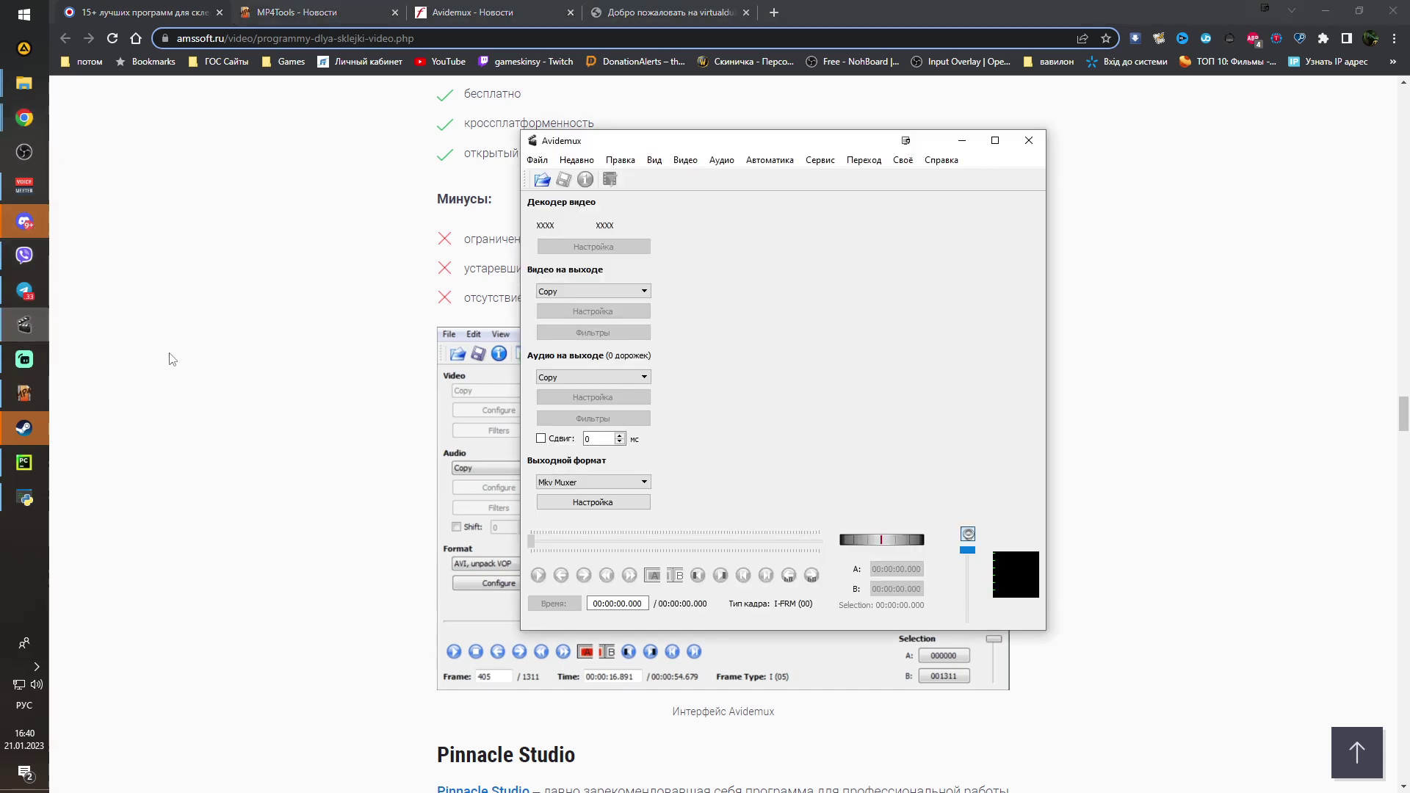
left_click(323, 387)
scroll(607, 504, "up", 5)
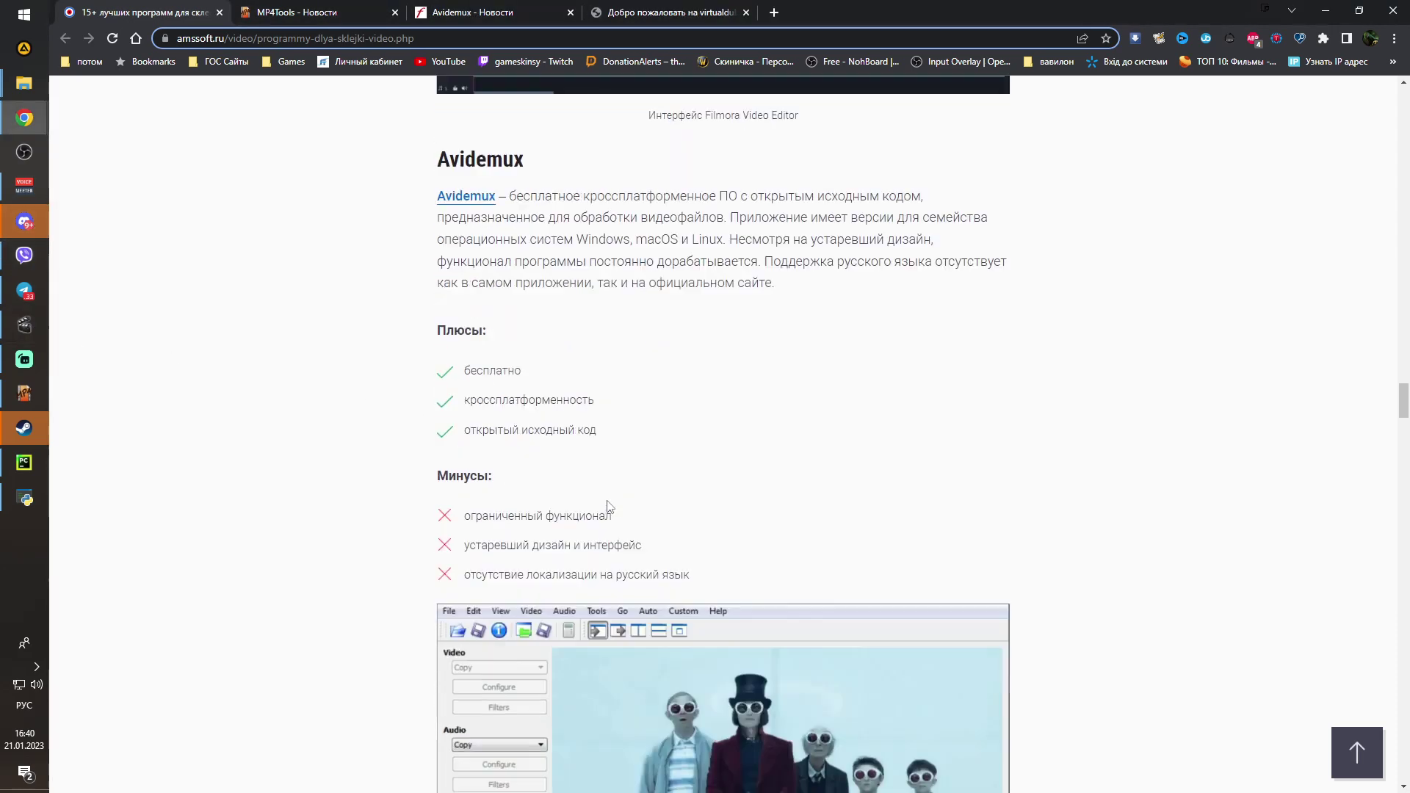
Look over the article's sections on Pinnacle Studio, SolveigMM Video Splitter, MP4Tools and Clideo, including their pros, cons and interface pictures
scroll(608, 506, "down", 18)
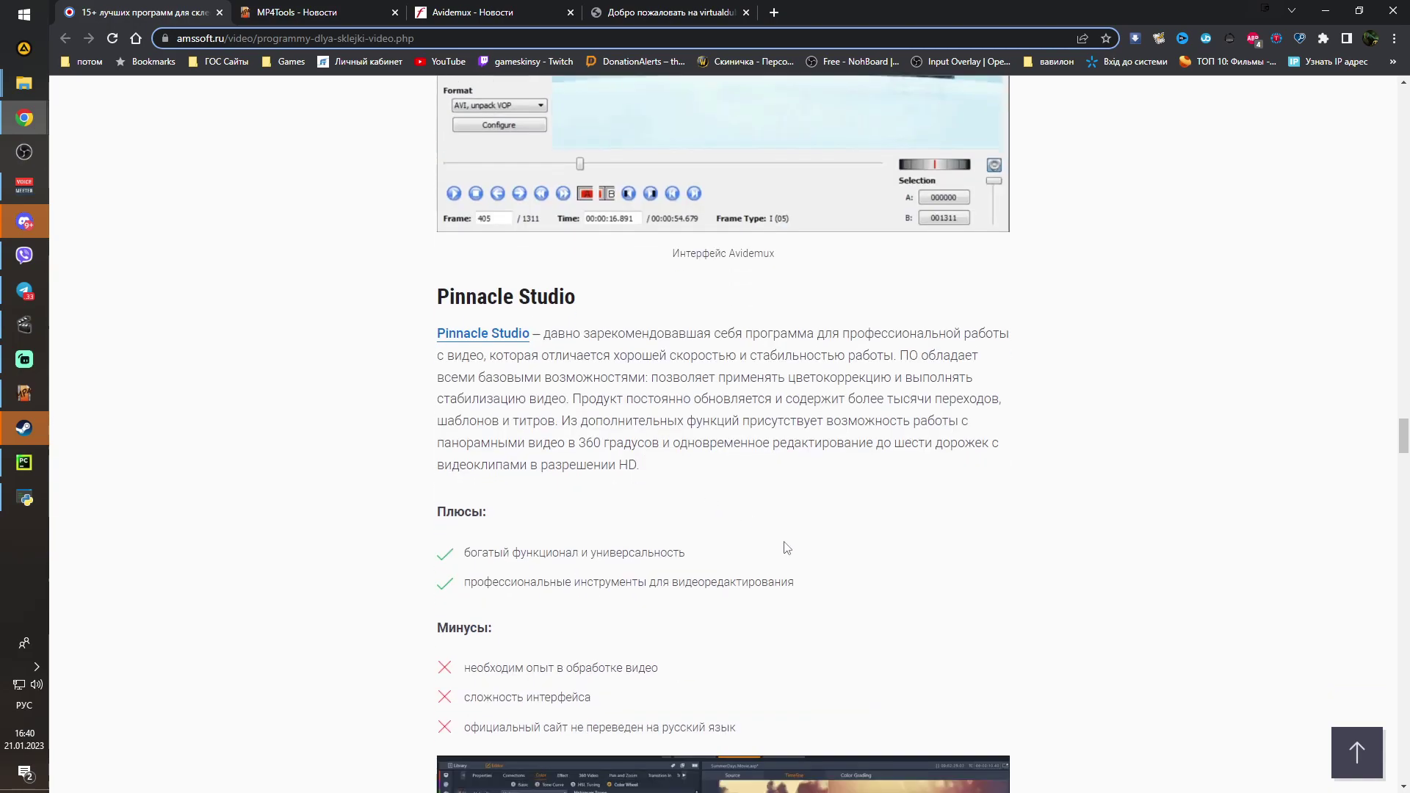
scroll(799, 549, "down", 16)
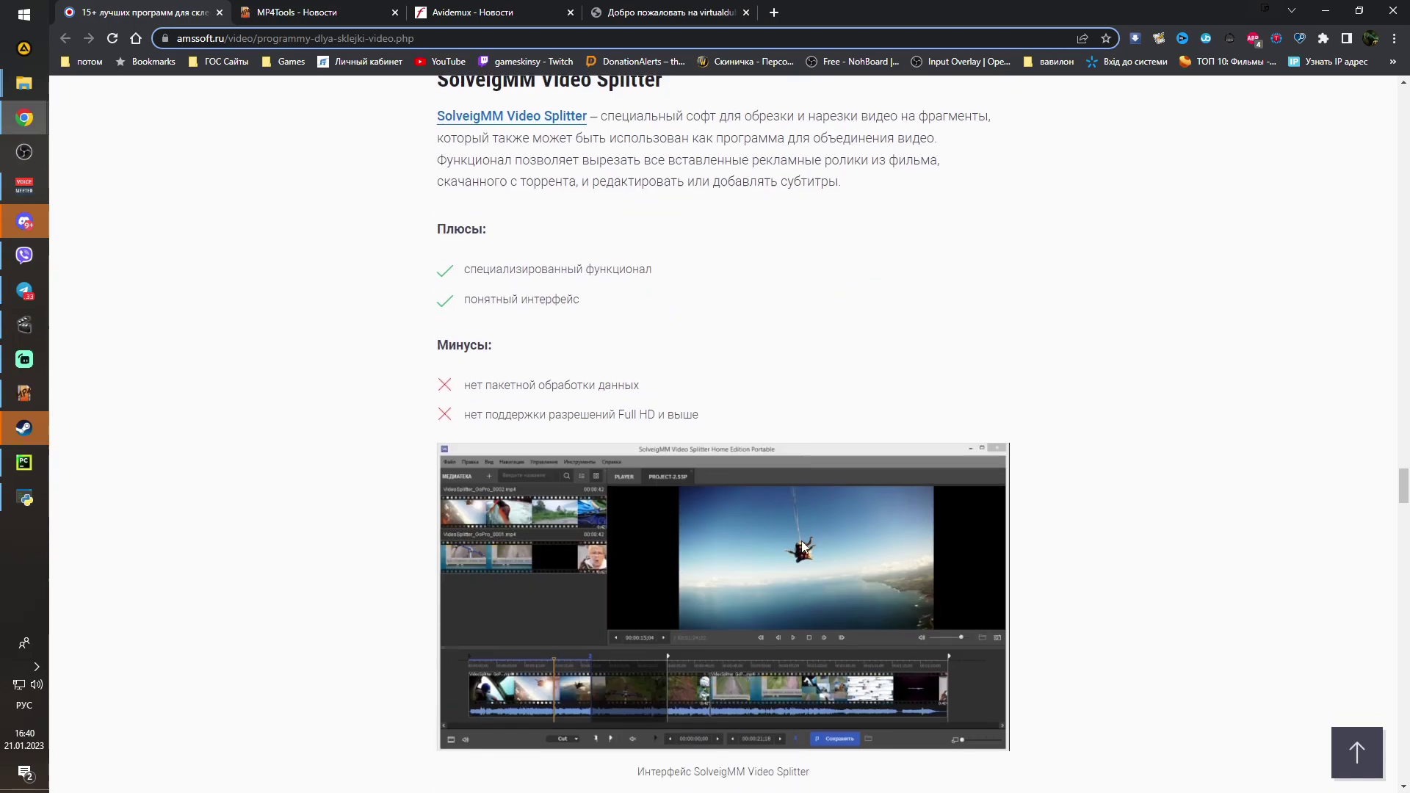
scroll(802, 544, "up", 3)
scroll(803, 544, "down", 6)
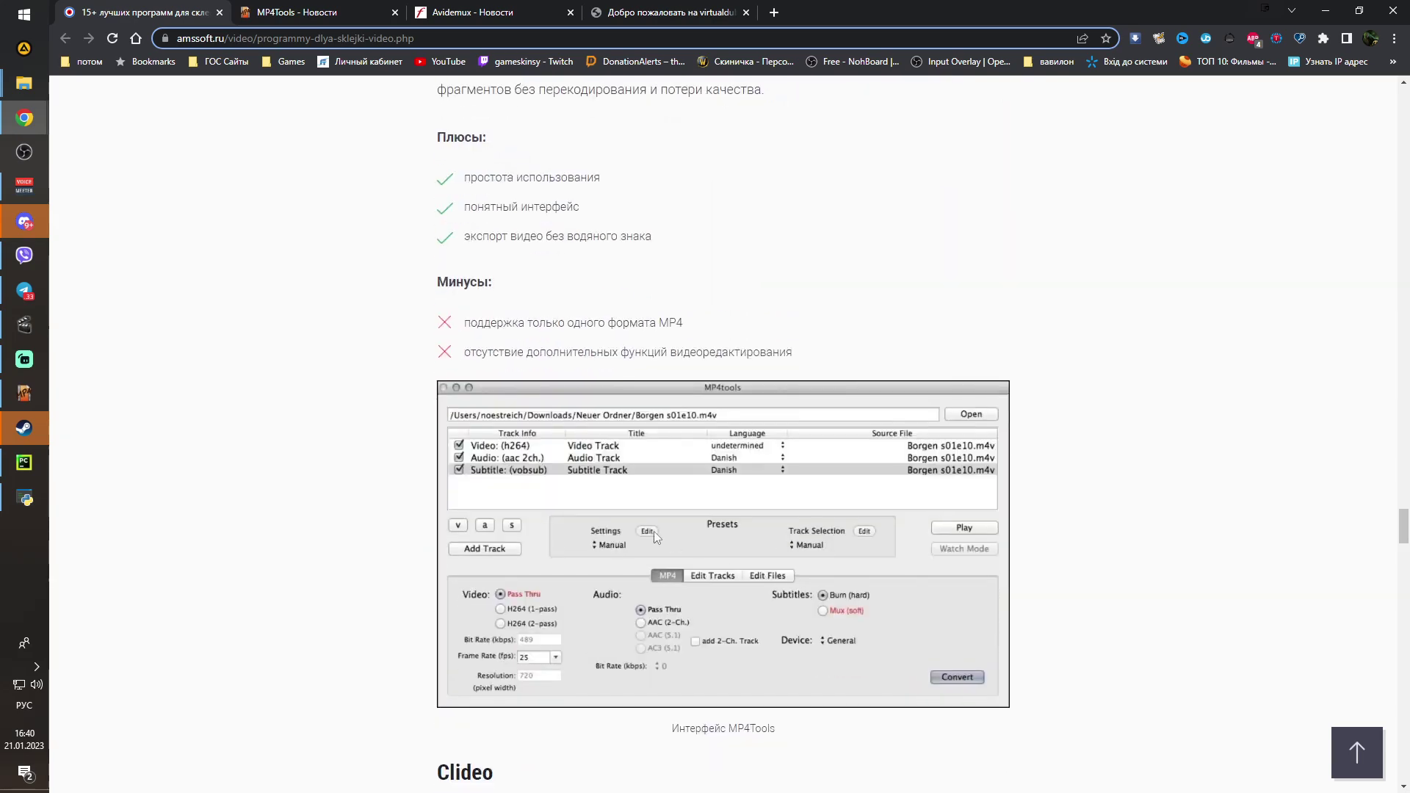
scroll(530, 376, "up", 2)
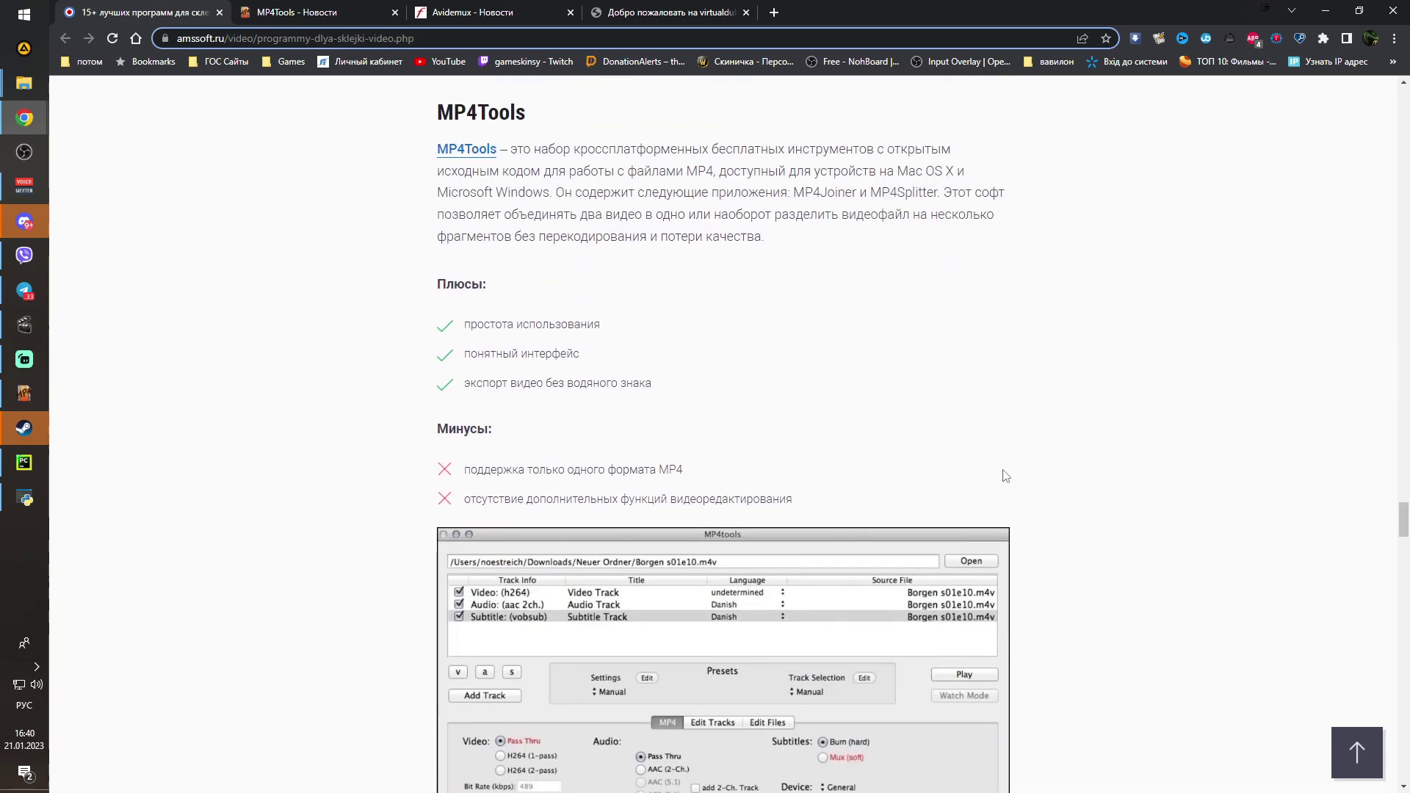
scroll(902, 616, "down", 4)
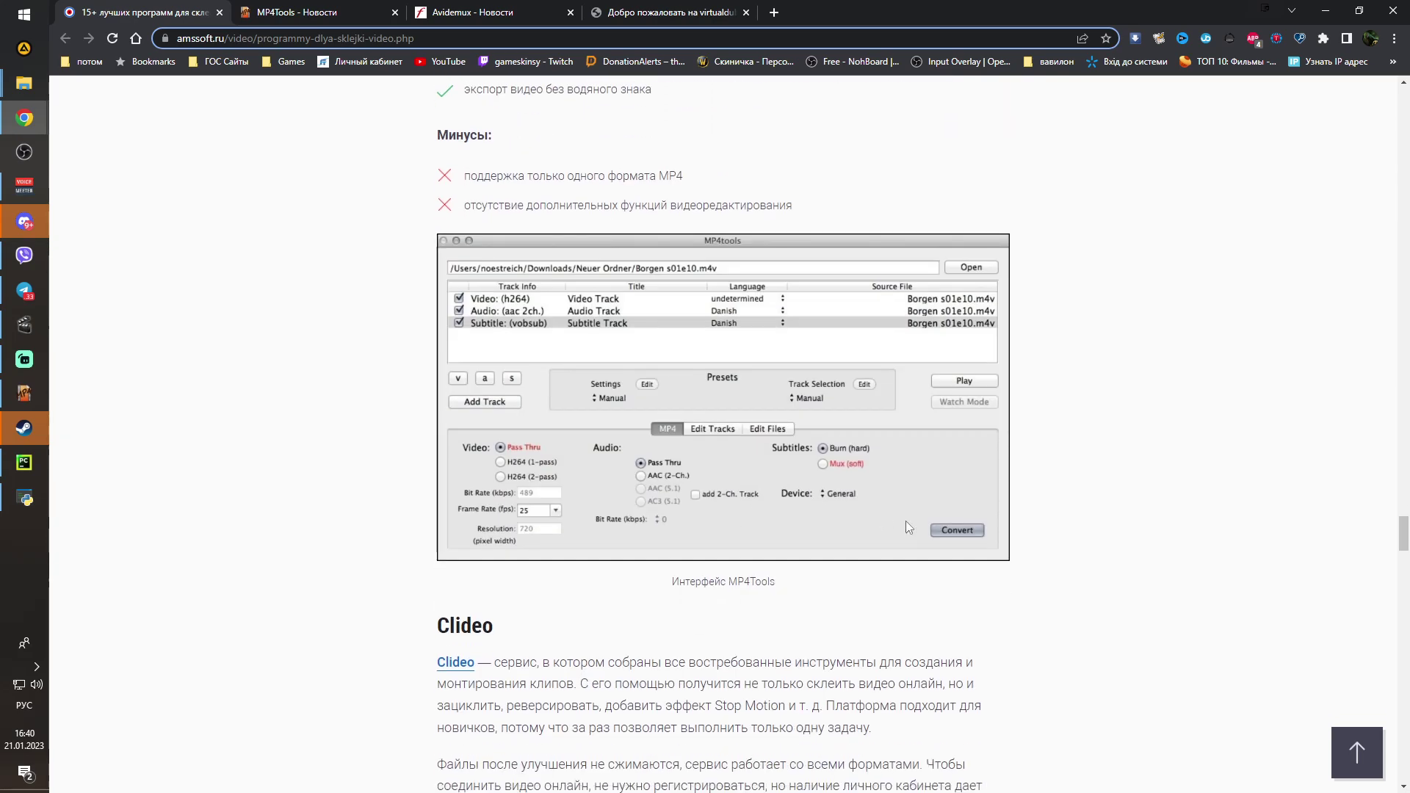
scroll(905, 521, "down", 8)
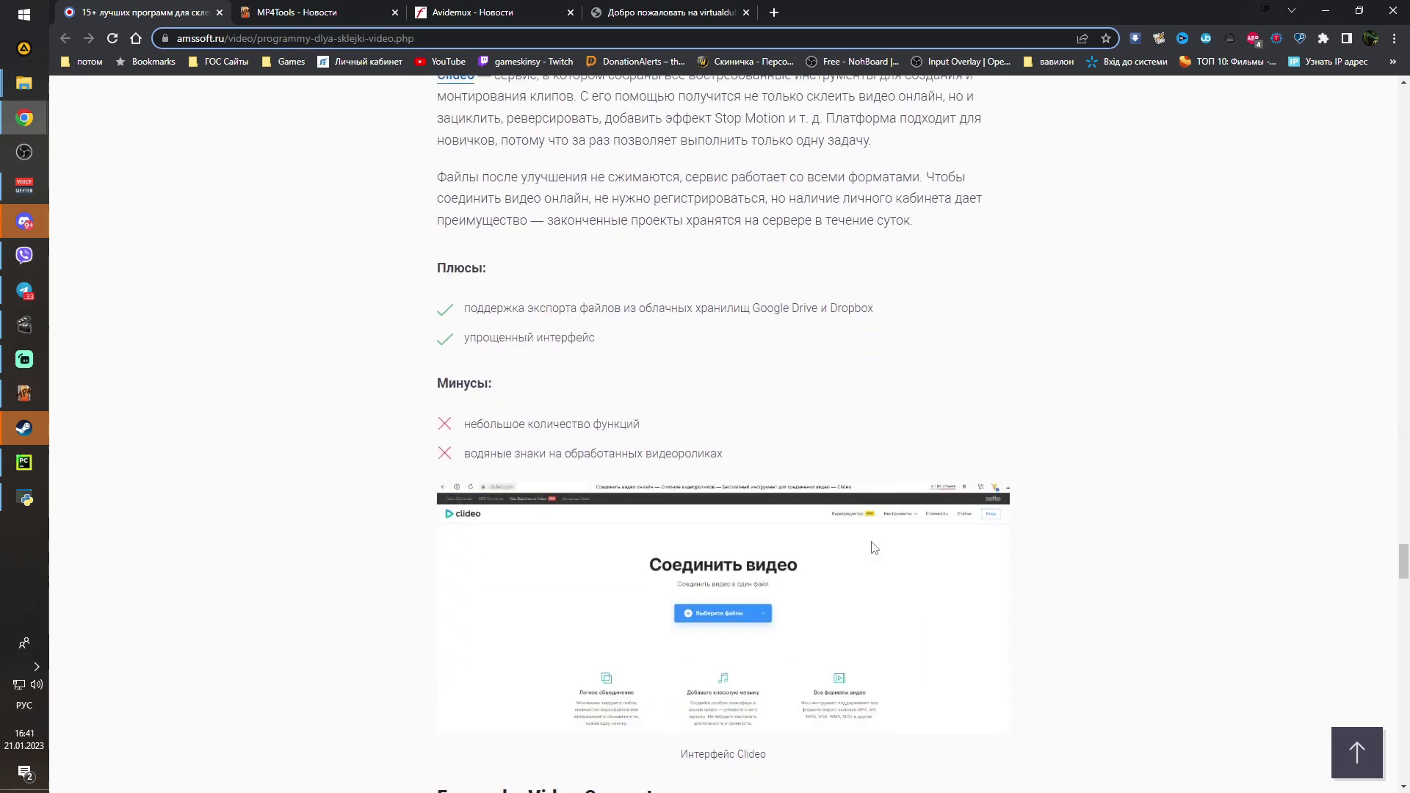
Go through the article's Freemake Video Converter, Boilsoft Video Splitter, Shotcut and Invideo sections down to the end of the page
scroll(1064, 527, "down", 7)
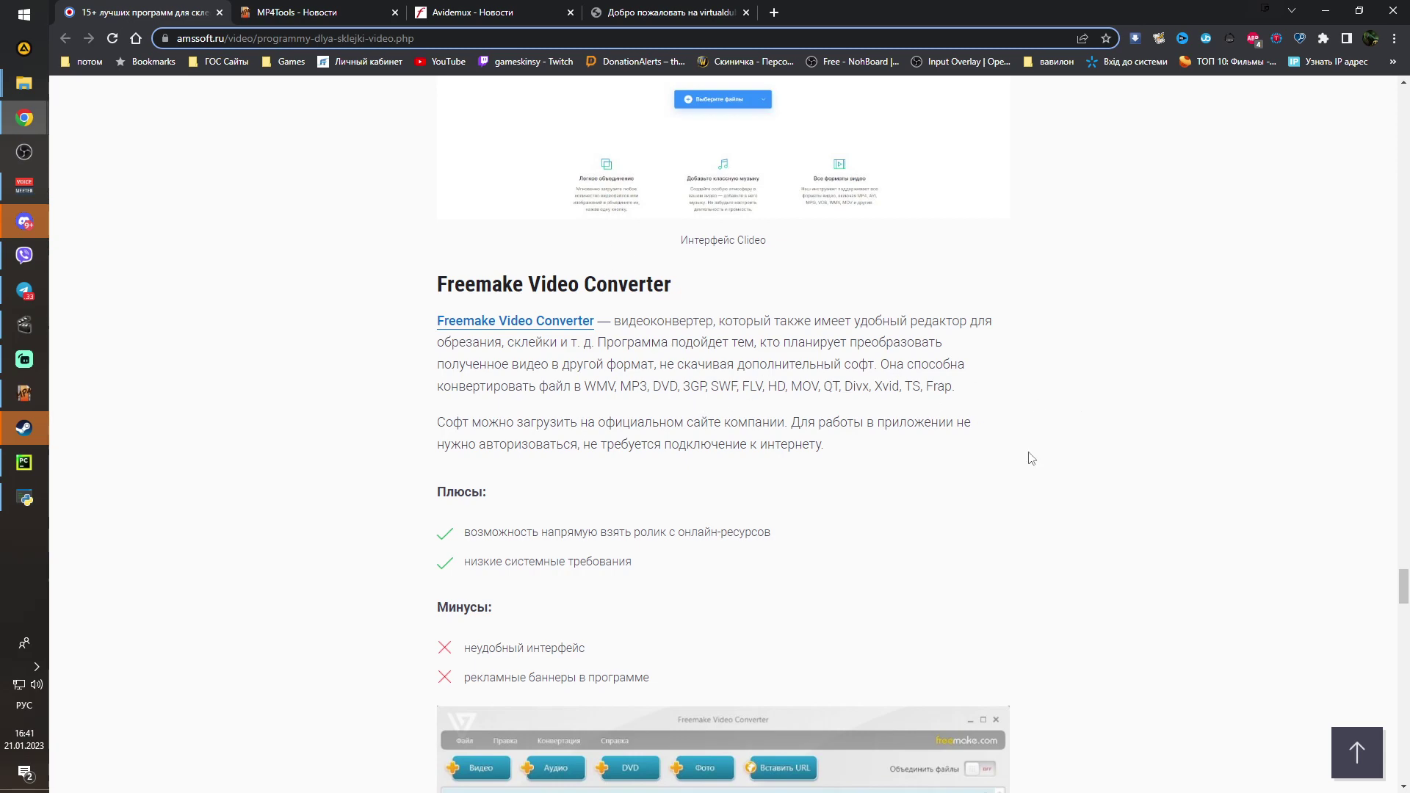
scroll(928, 463, "down", 5)
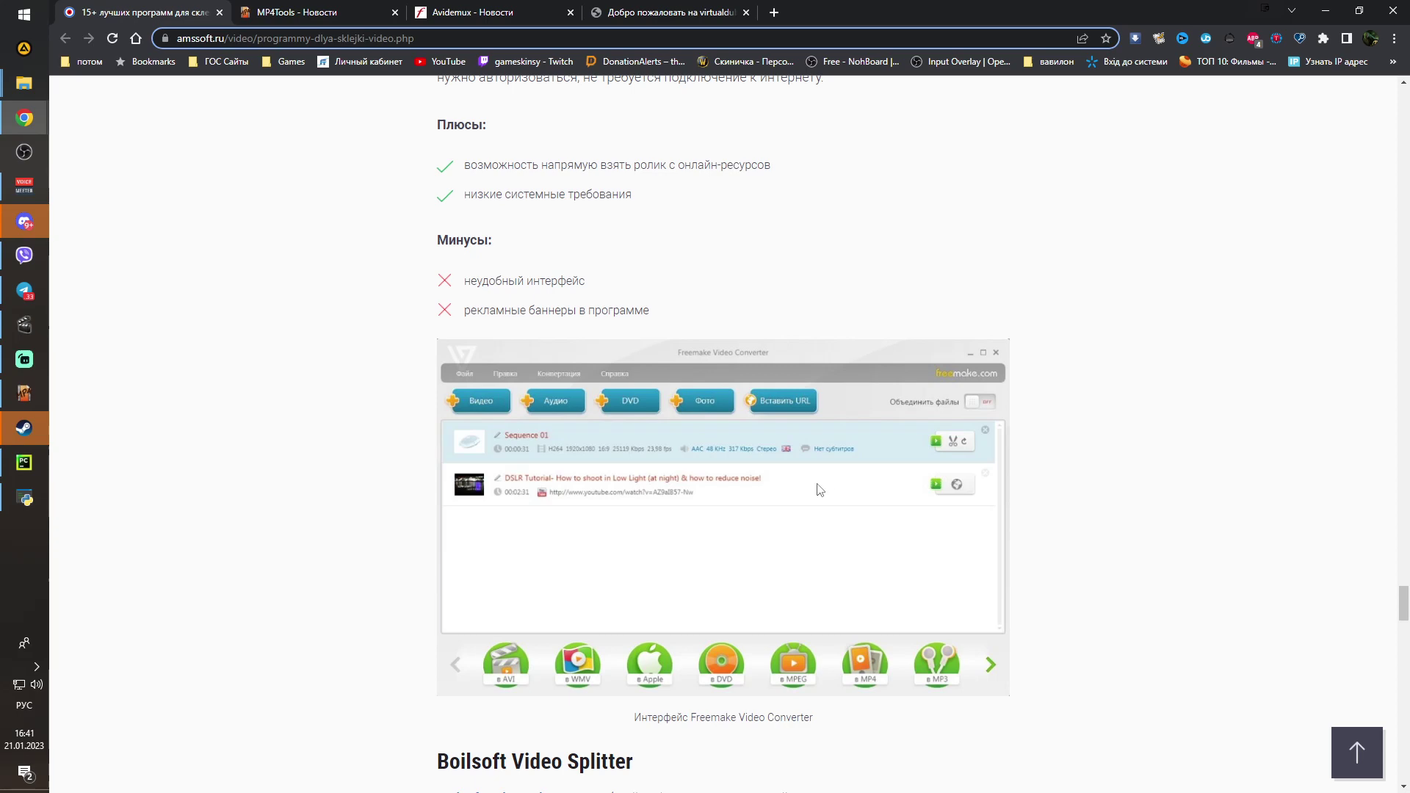
scroll(861, 527, "down", 6)
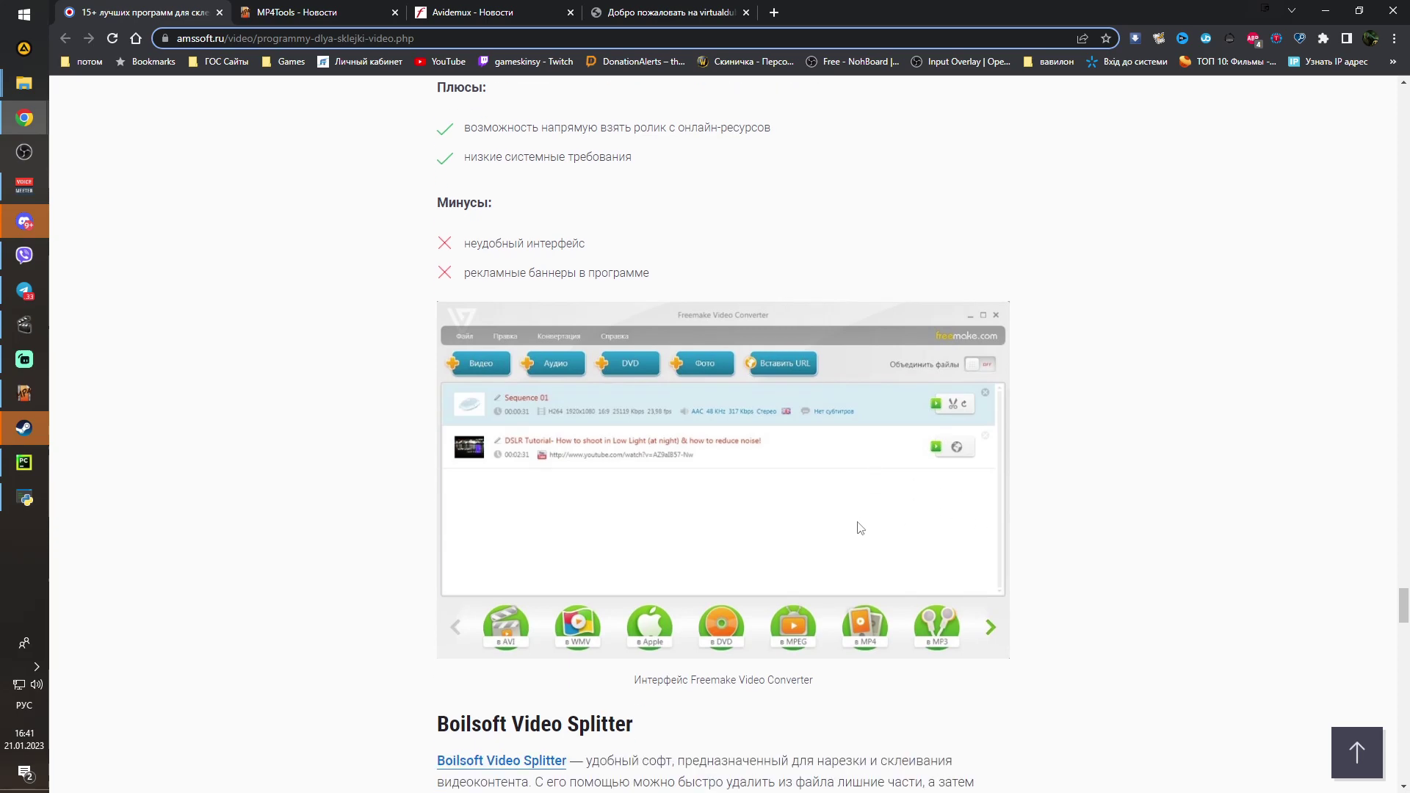
scroll(863, 527, "down", 5)
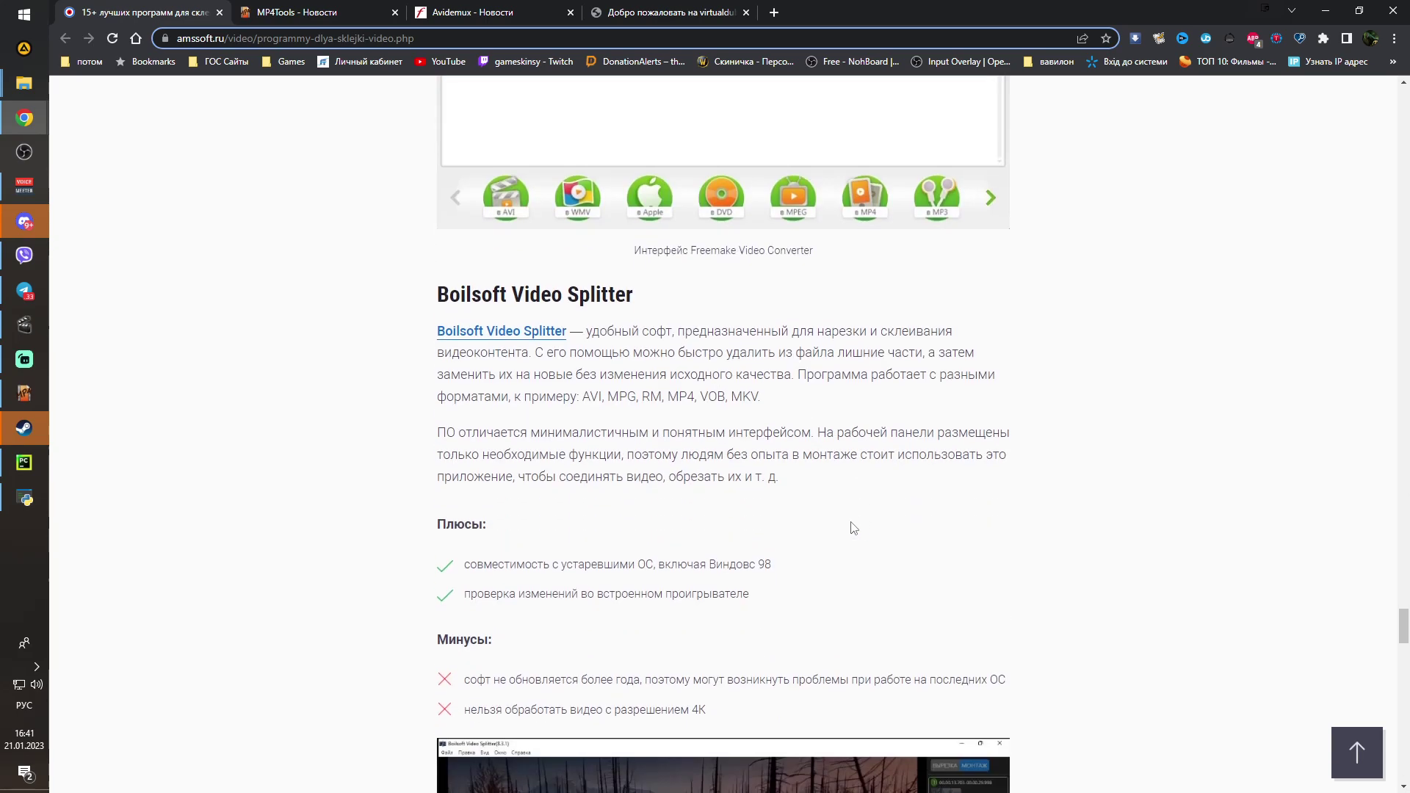
scroll(851, 528, "down", 12)
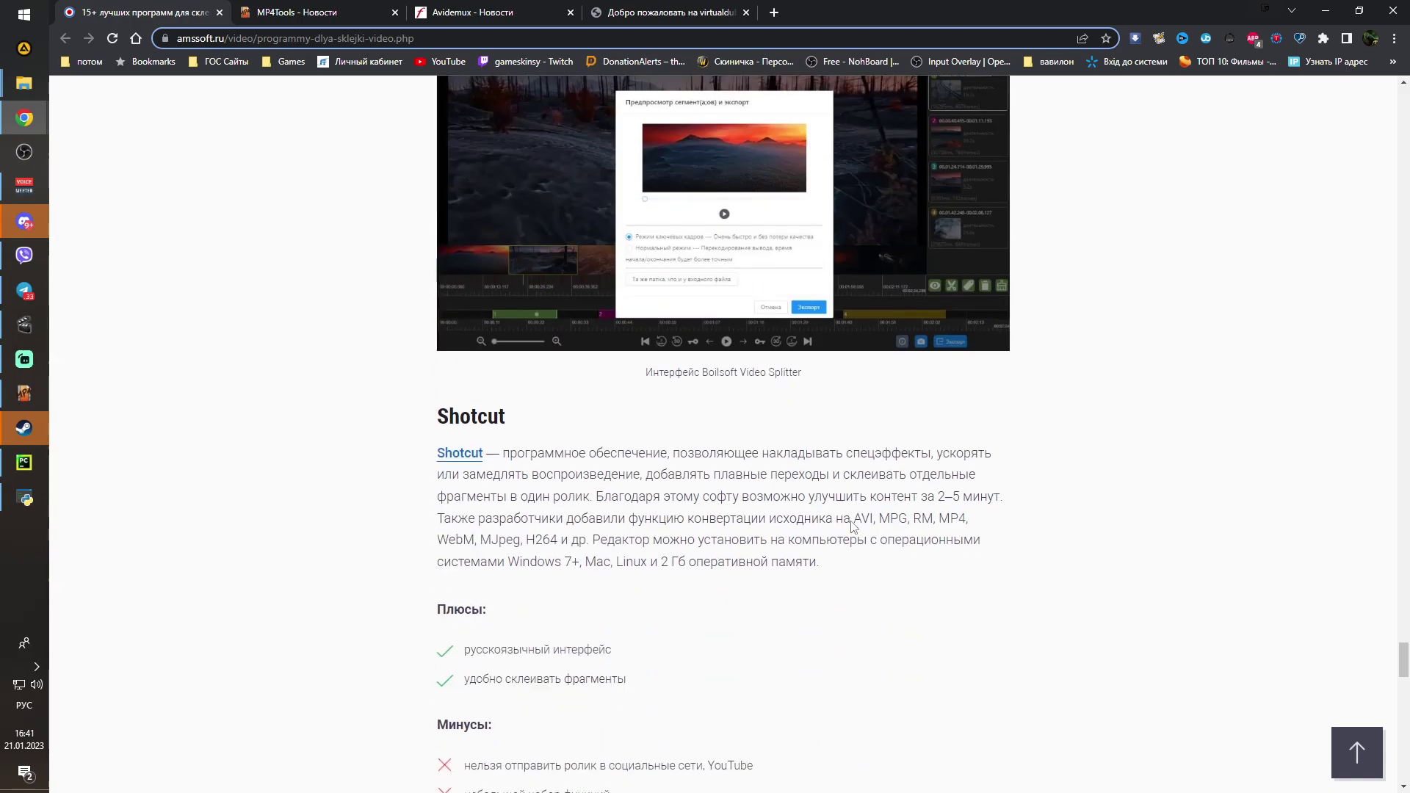
scroll(853, 528, "down", 5)
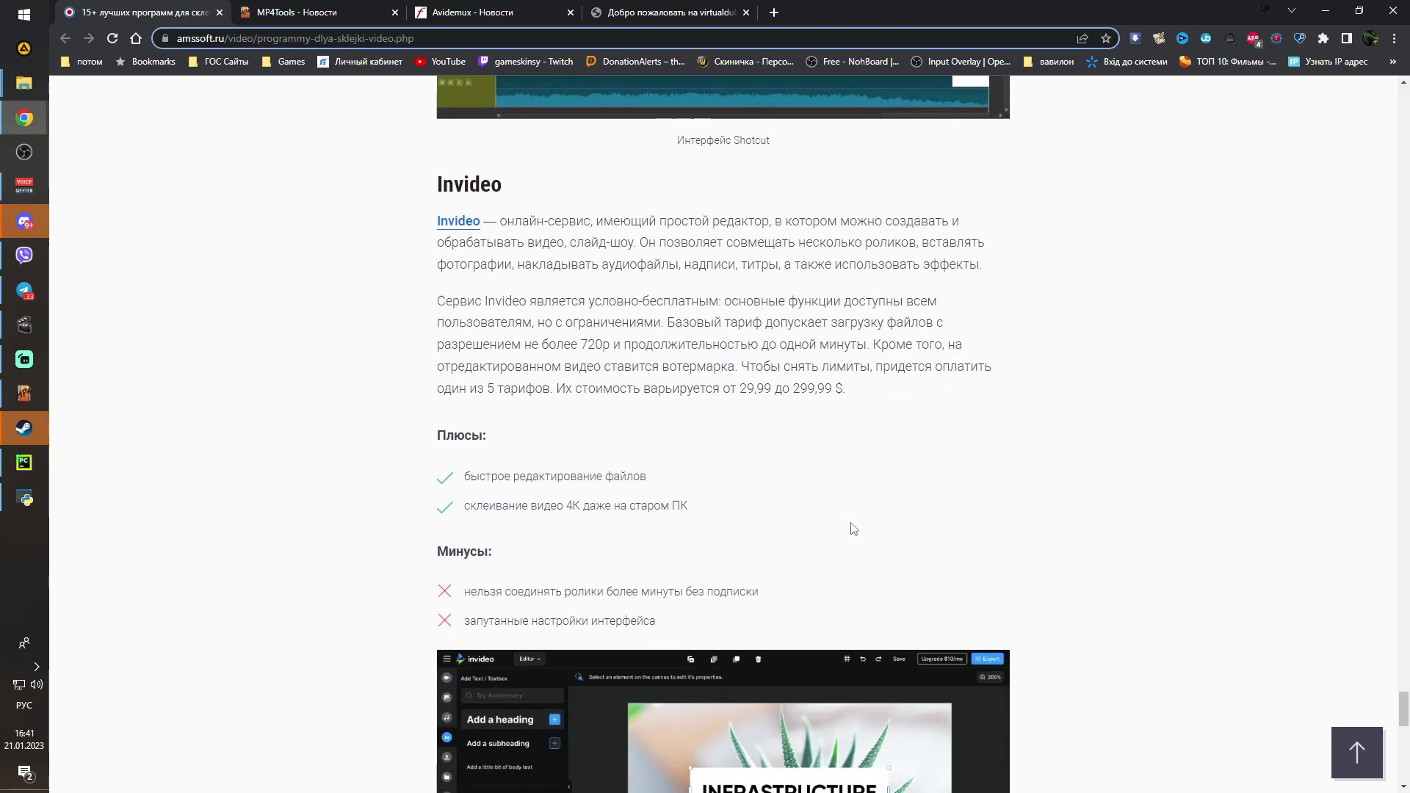
scroll(851, 527, "down", 4)
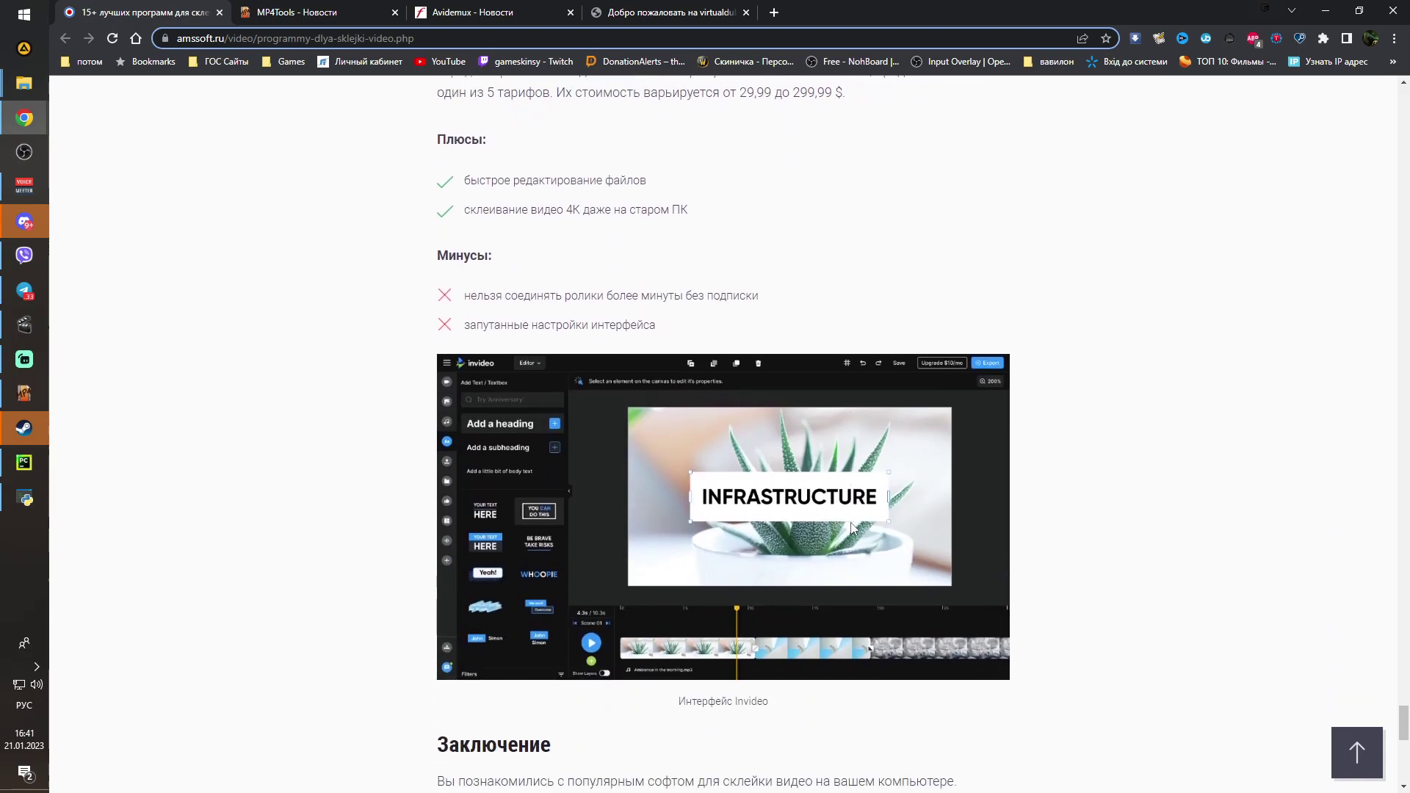
scroll(852, 526, "down", 8)
scroll(852, 525, "down", 3)
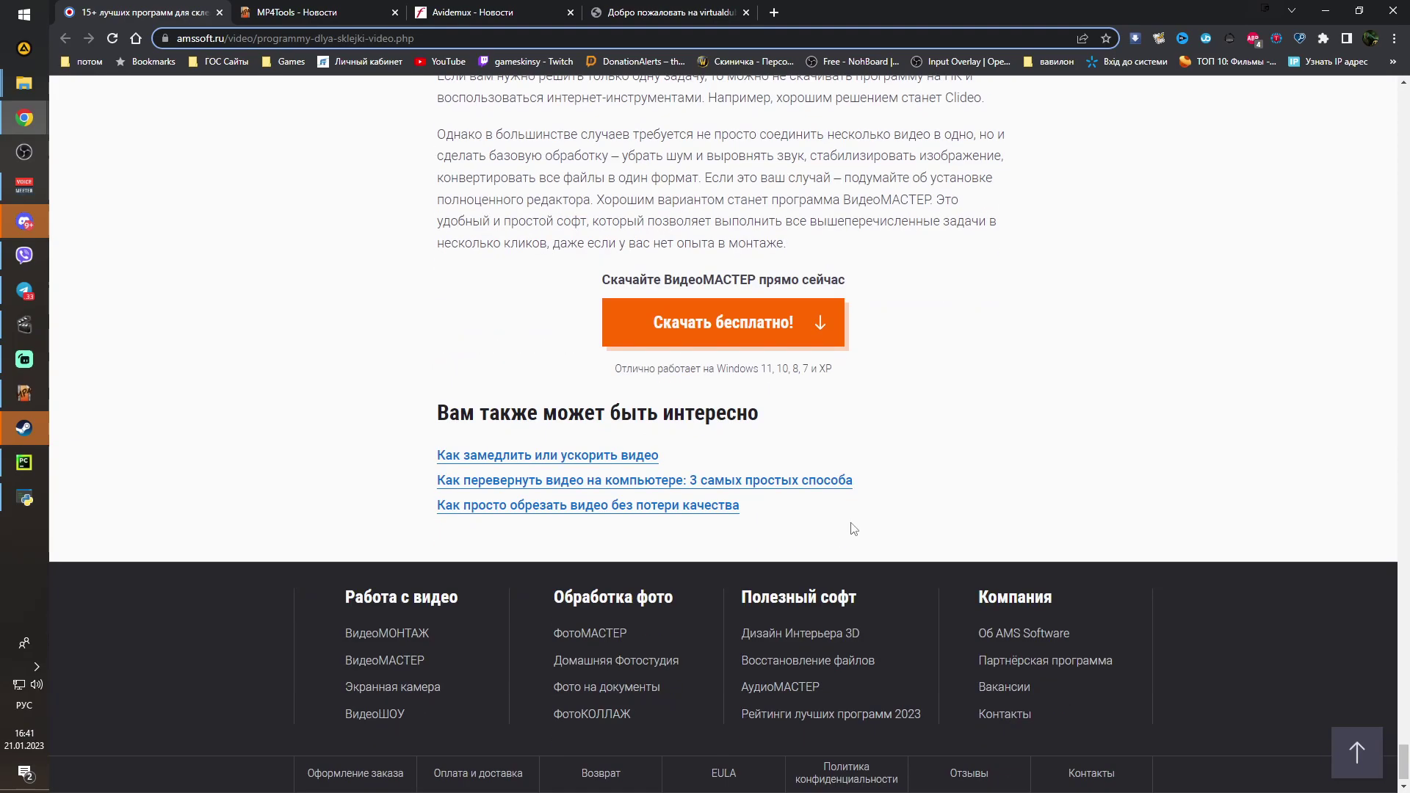
Go back up the article to the description of Boilsoft Video Splitter
scroll(852, 525, "up", 6)
scroll(661, 176, "up", 20)
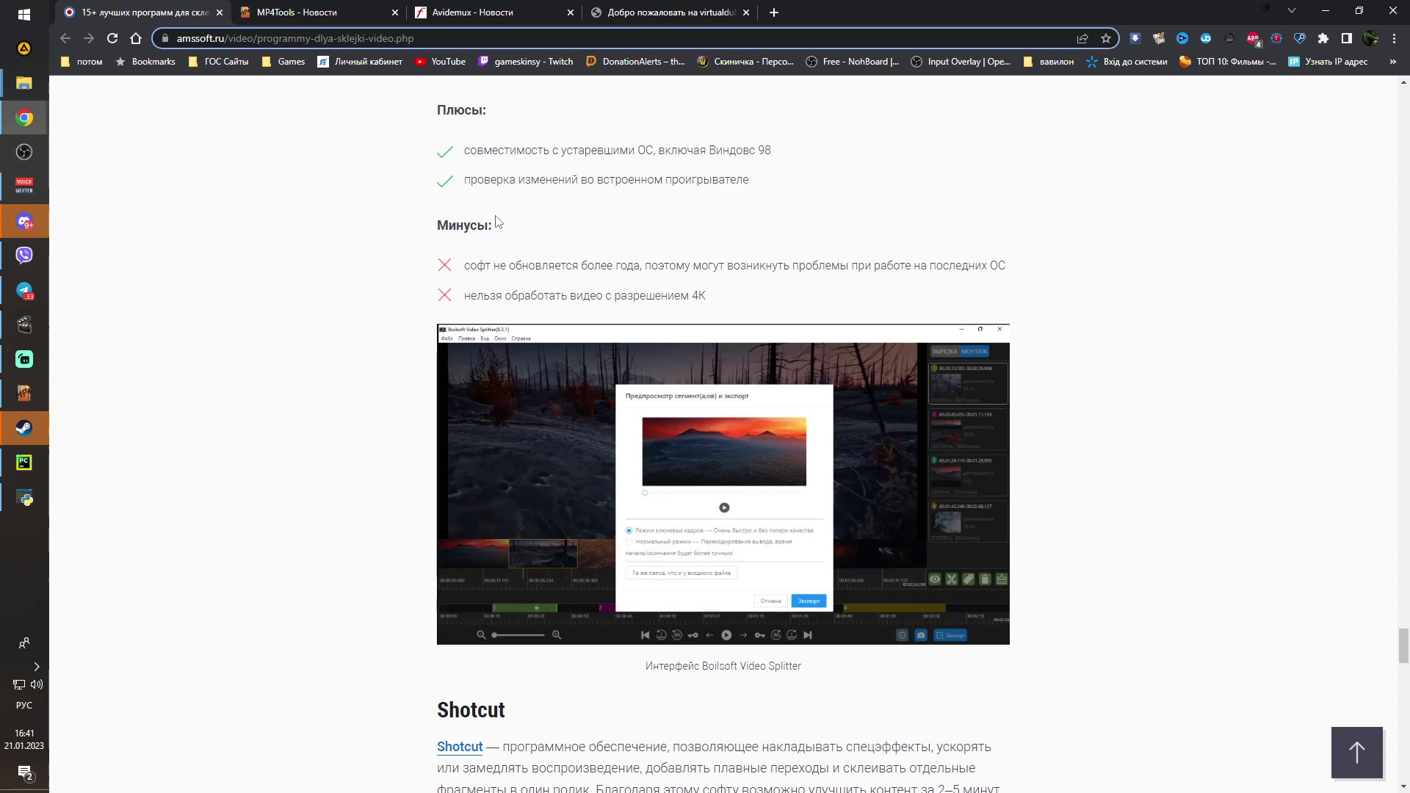
scroll(606, 218, "up", 8)
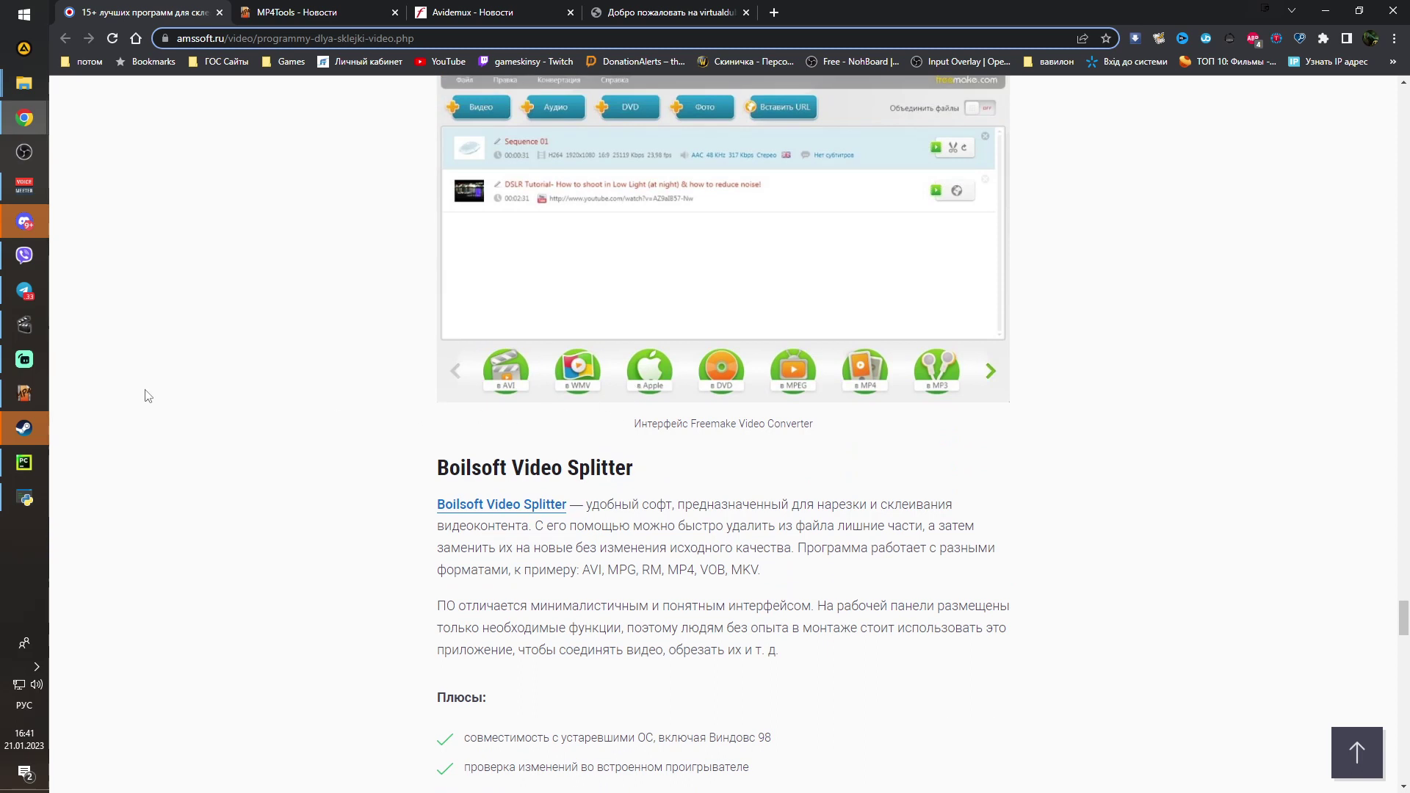
Bring the Avidemux and Spliter windows up over the article to compare the two programs
left_click(37, 326)
left_click(37, 326)
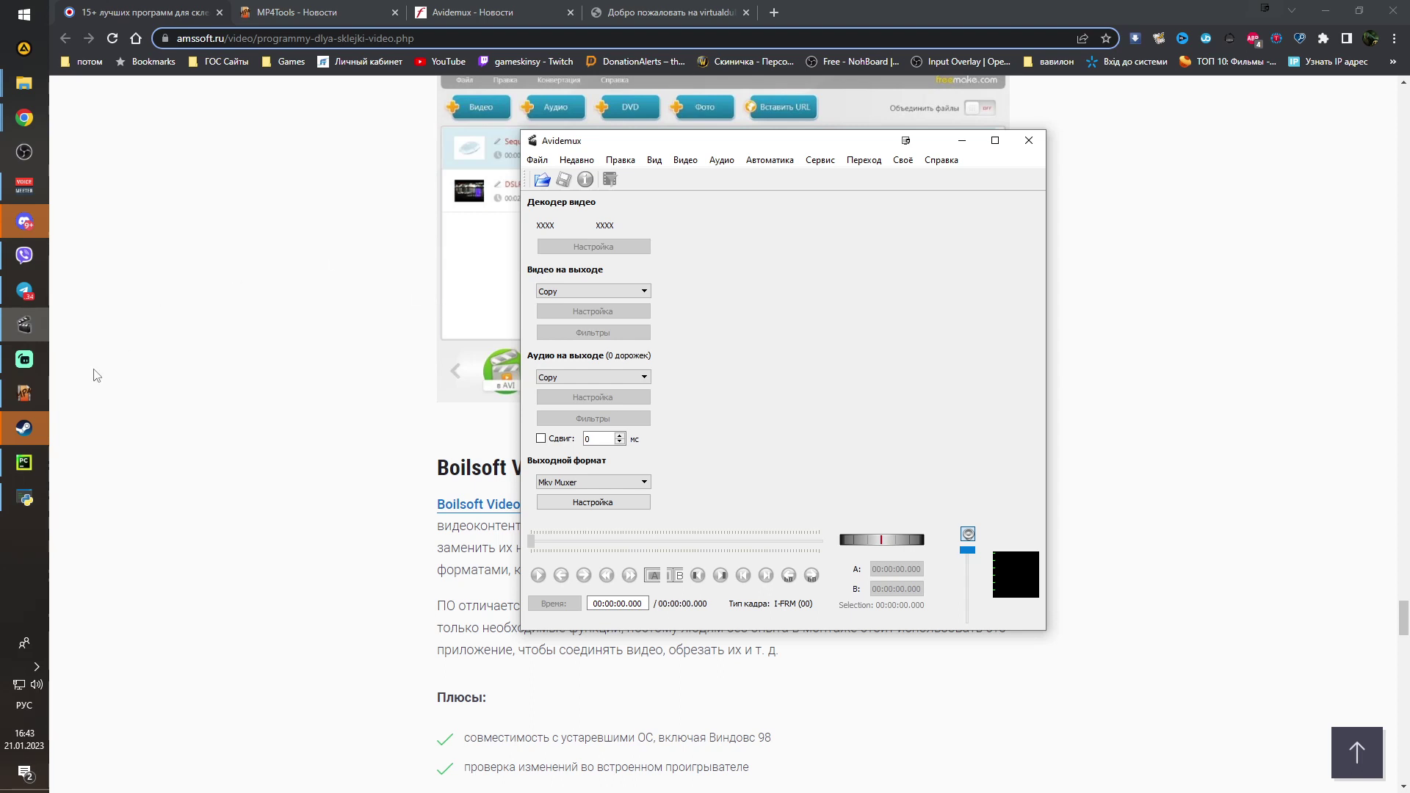
left_click(33, 500)
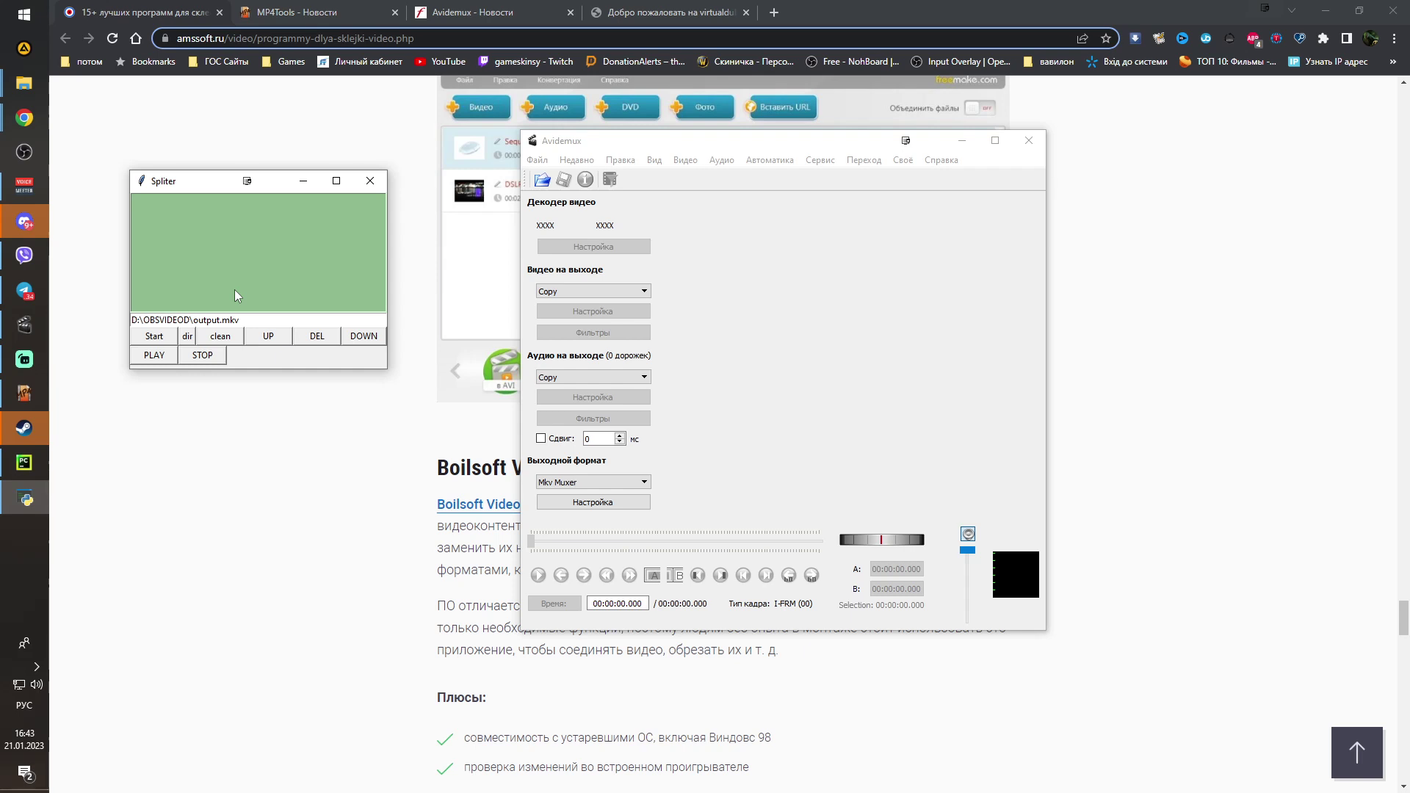
Search the web for ffmpeg in a new browser tab and open the official FFmpeg site
left_click(773, 12)
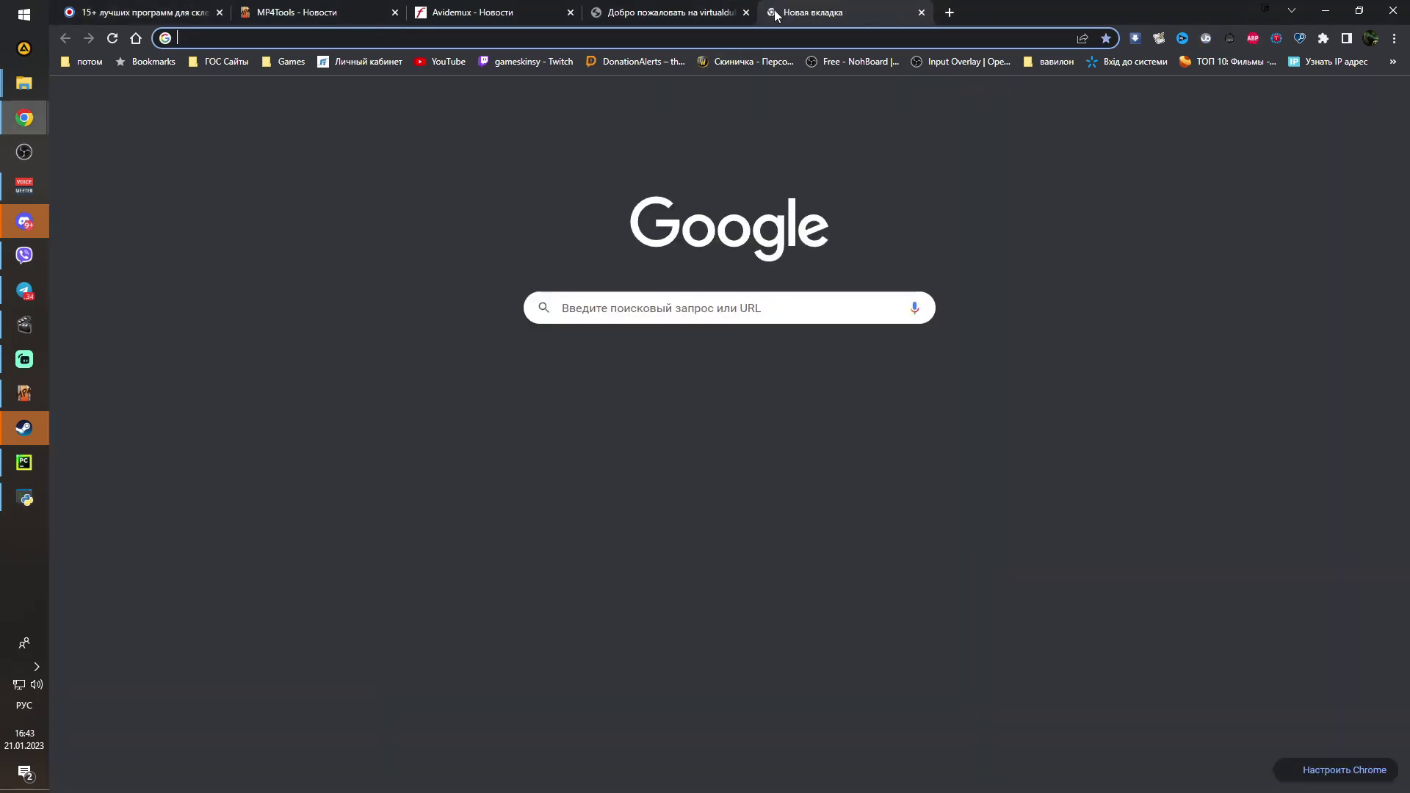
type("aa")
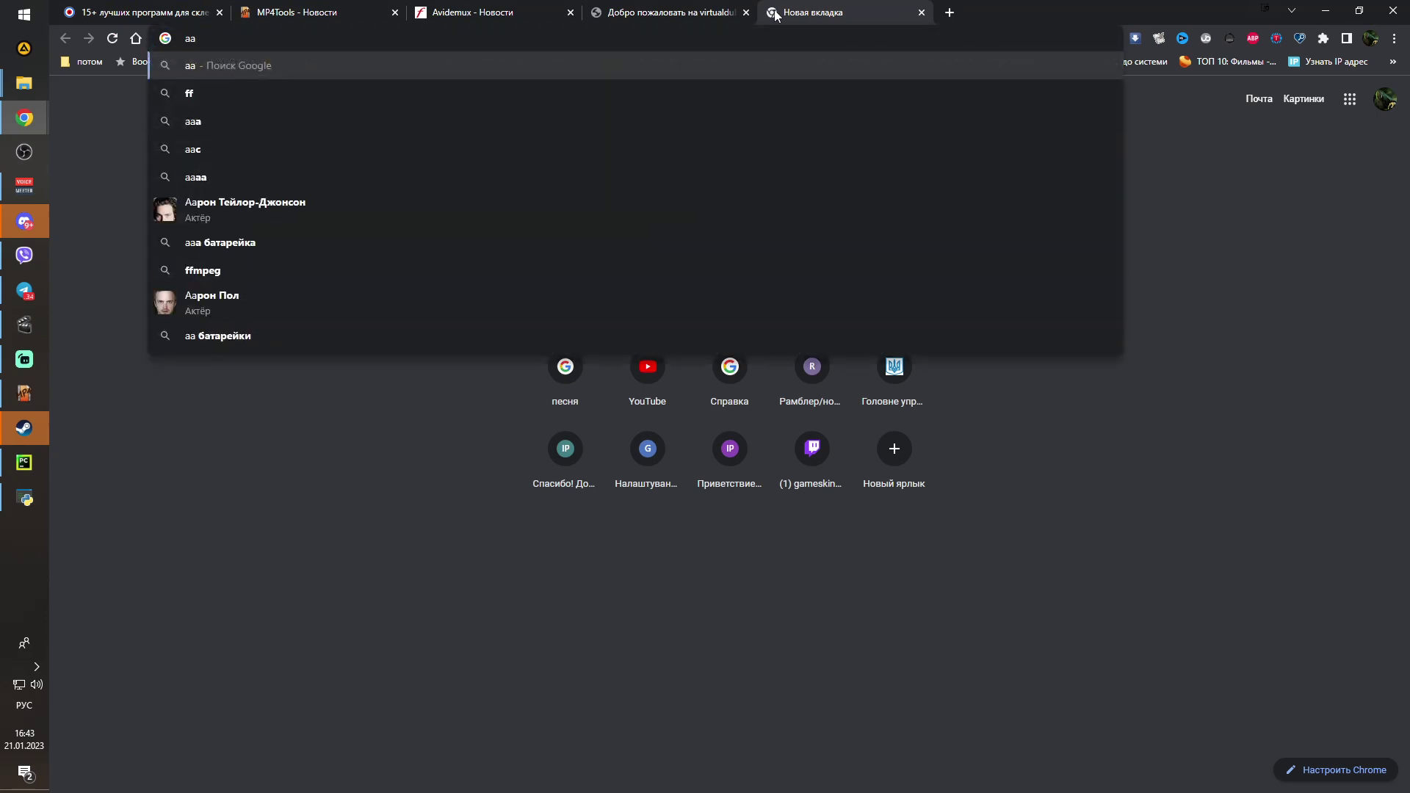
key("super+space")
key("super+space")
key("BackSpace")
key("BackSpace")
type("ffn")
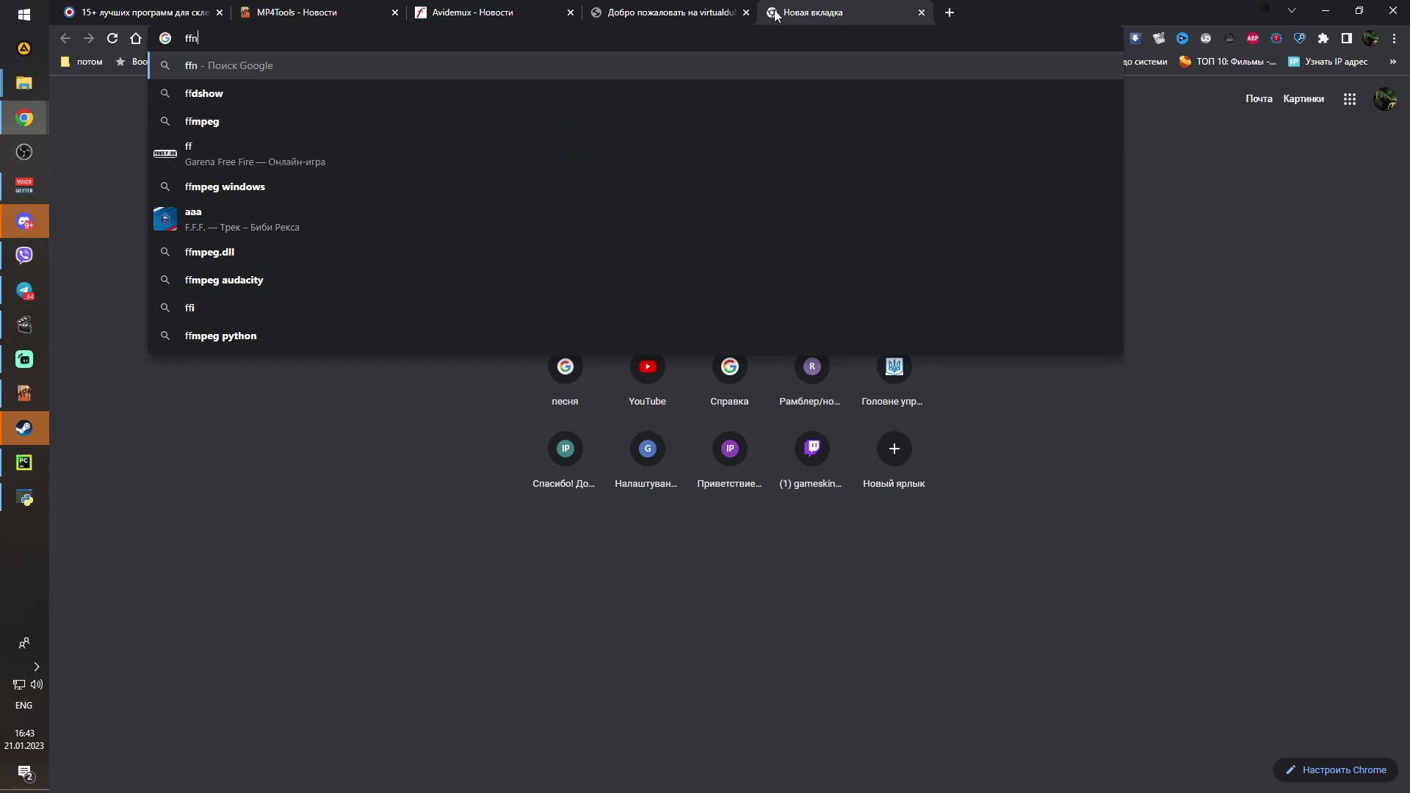
type("p")
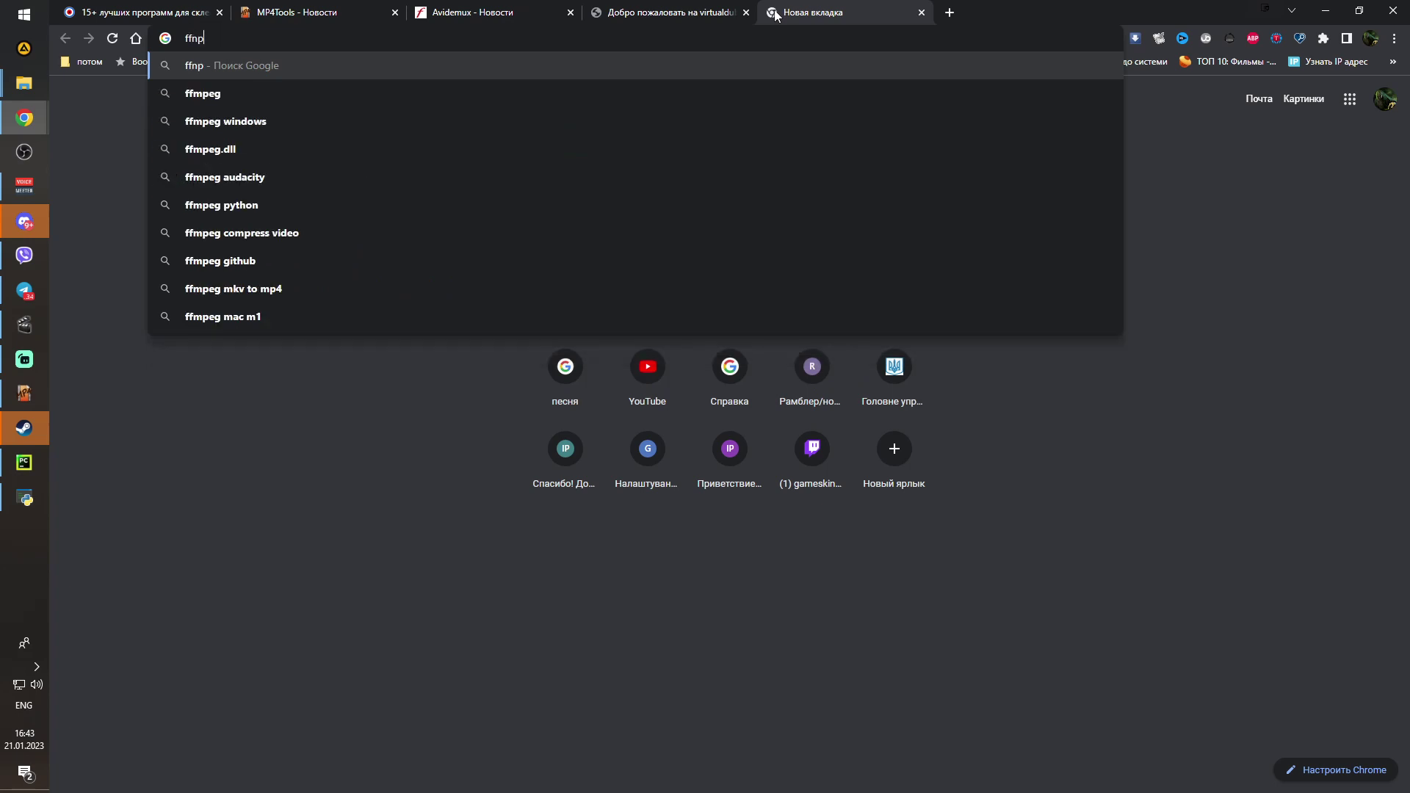
key("Down")
key("Return")
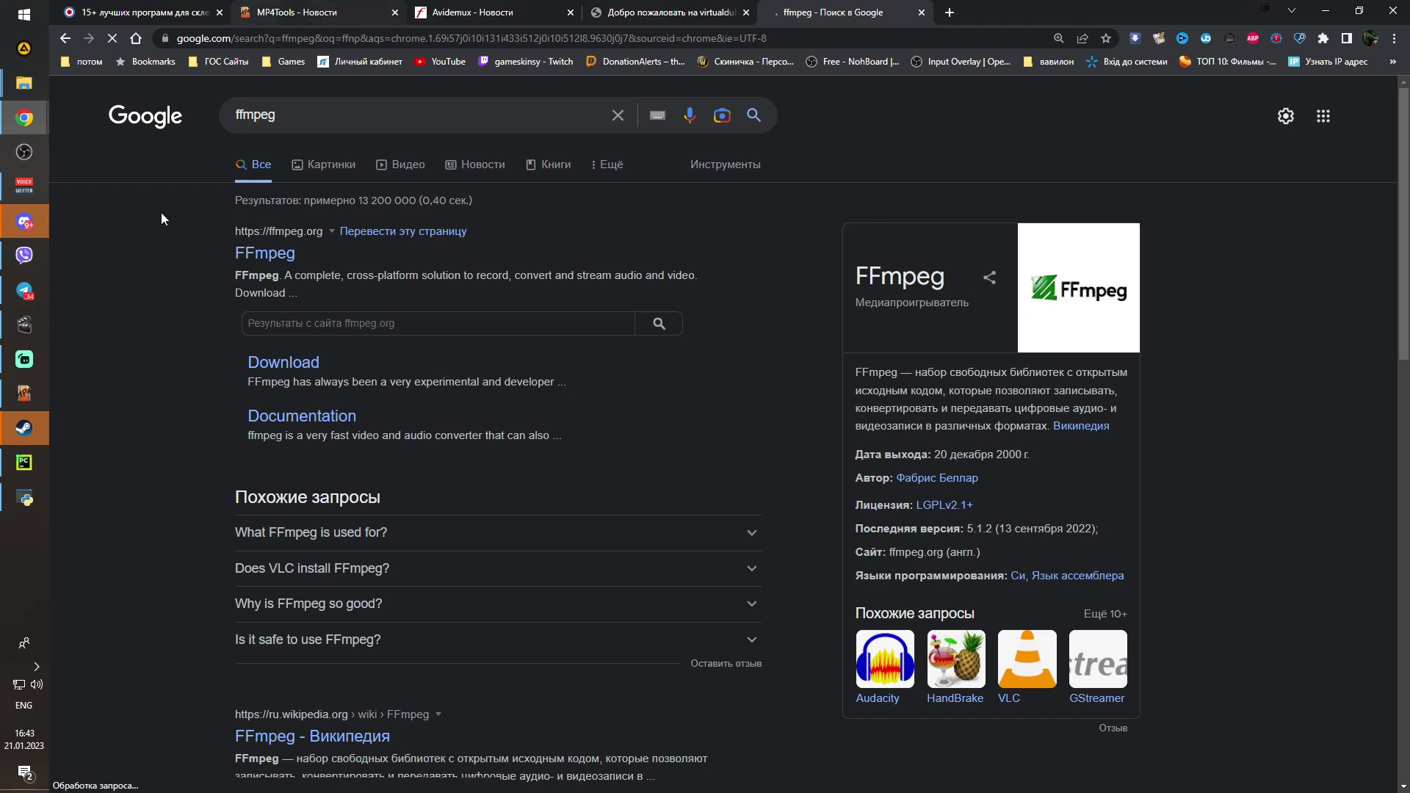
left_click(264, 254)
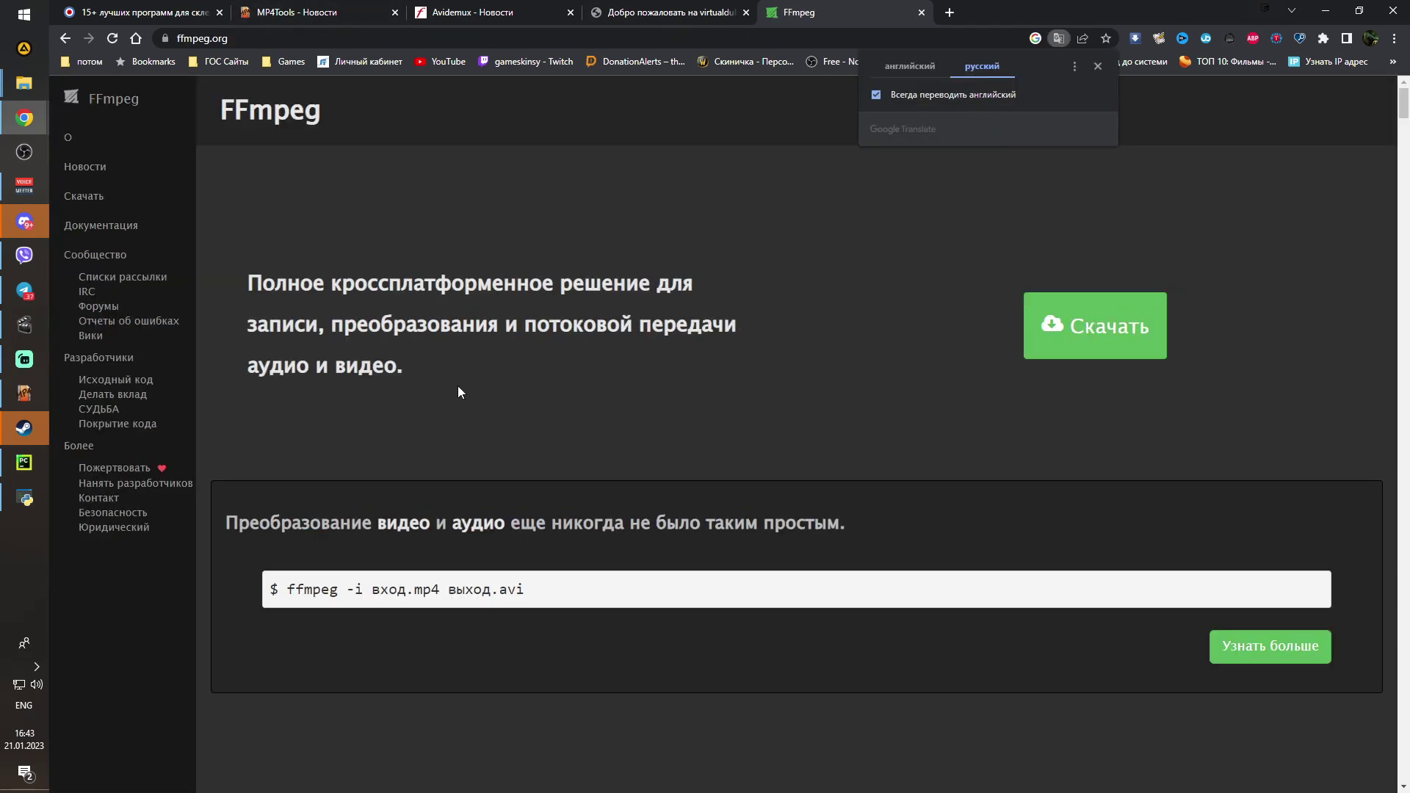
Open FFmpeg's download page and view the available Windows builds and Linux packages
left_click(103, 205)
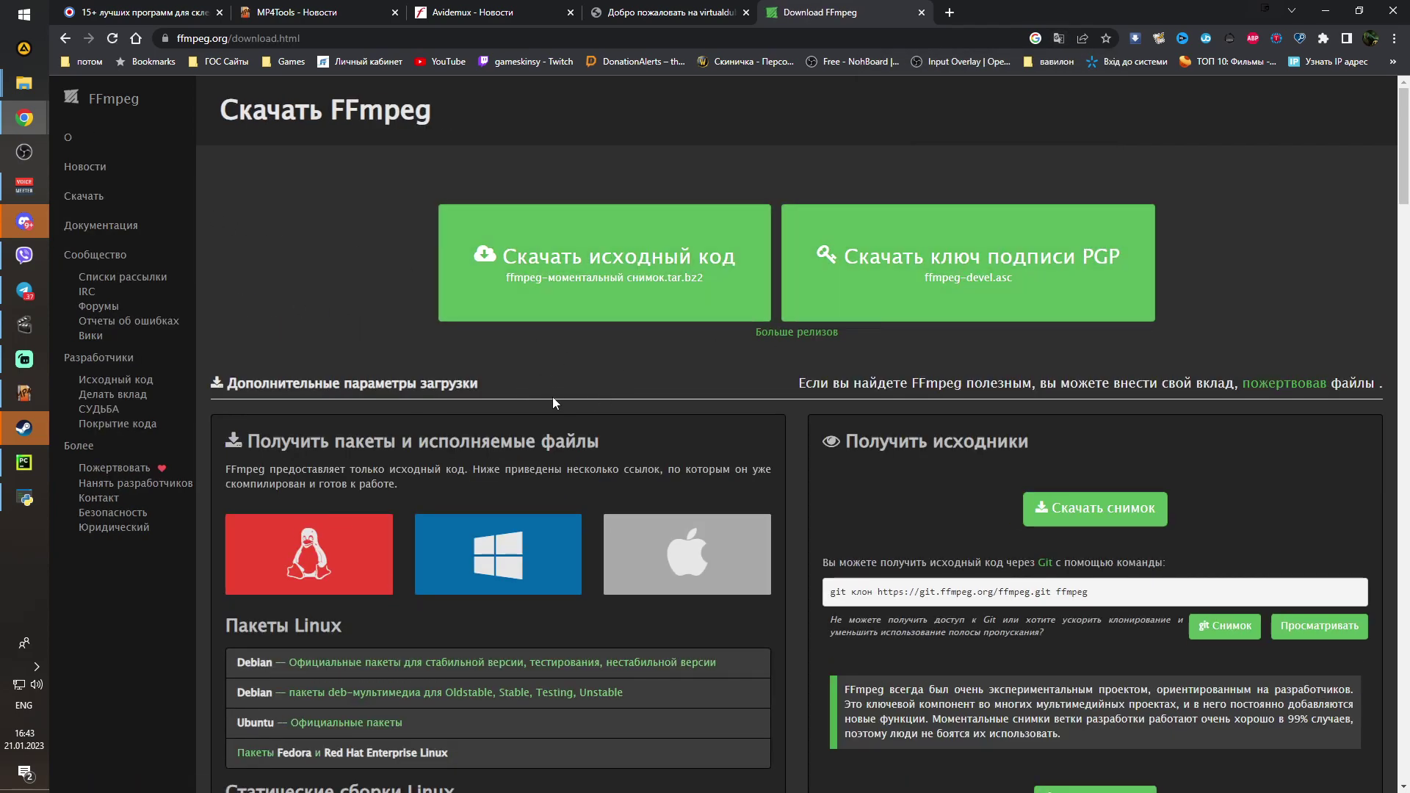
scroll(602, 408, "down", 1)
left_click(504, 502)
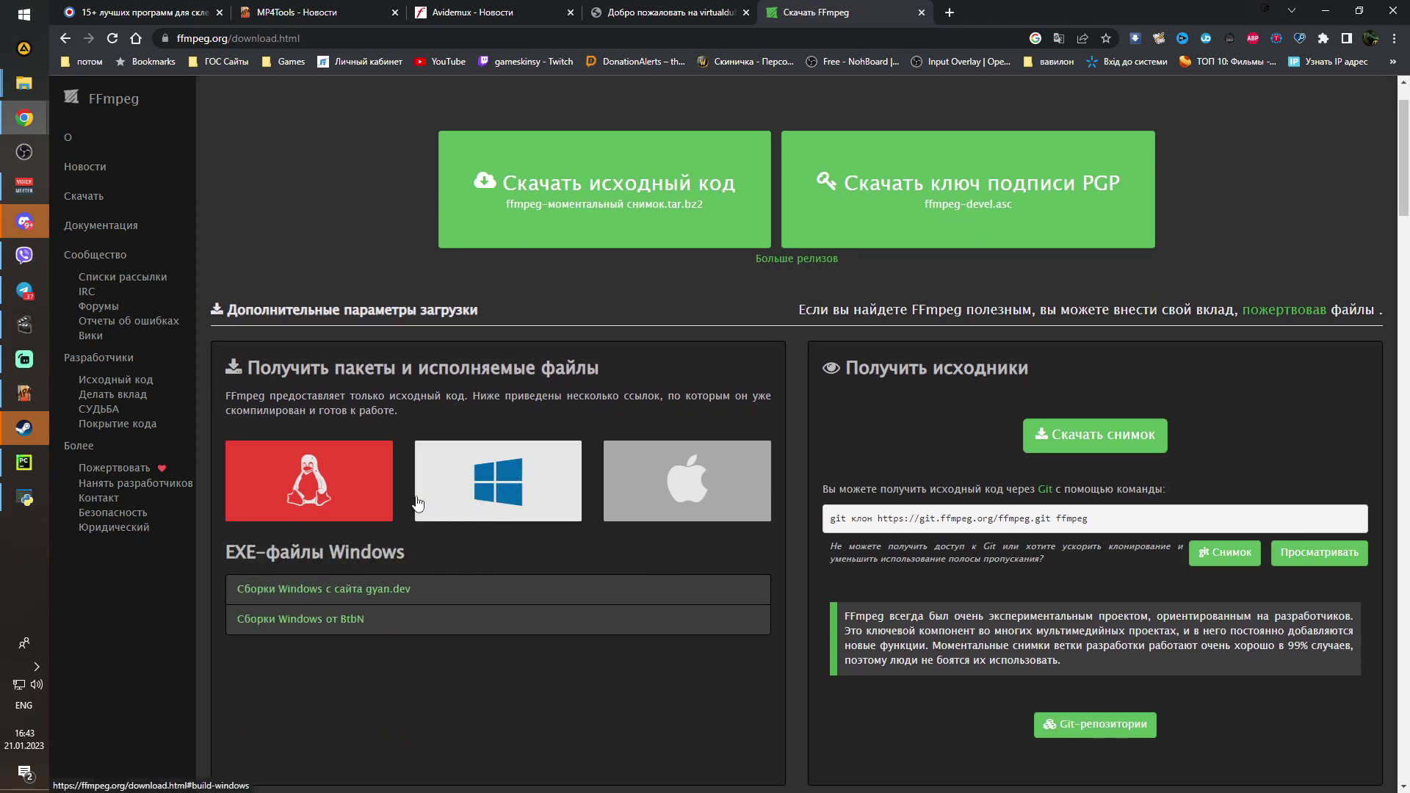
left_click(353, 496)
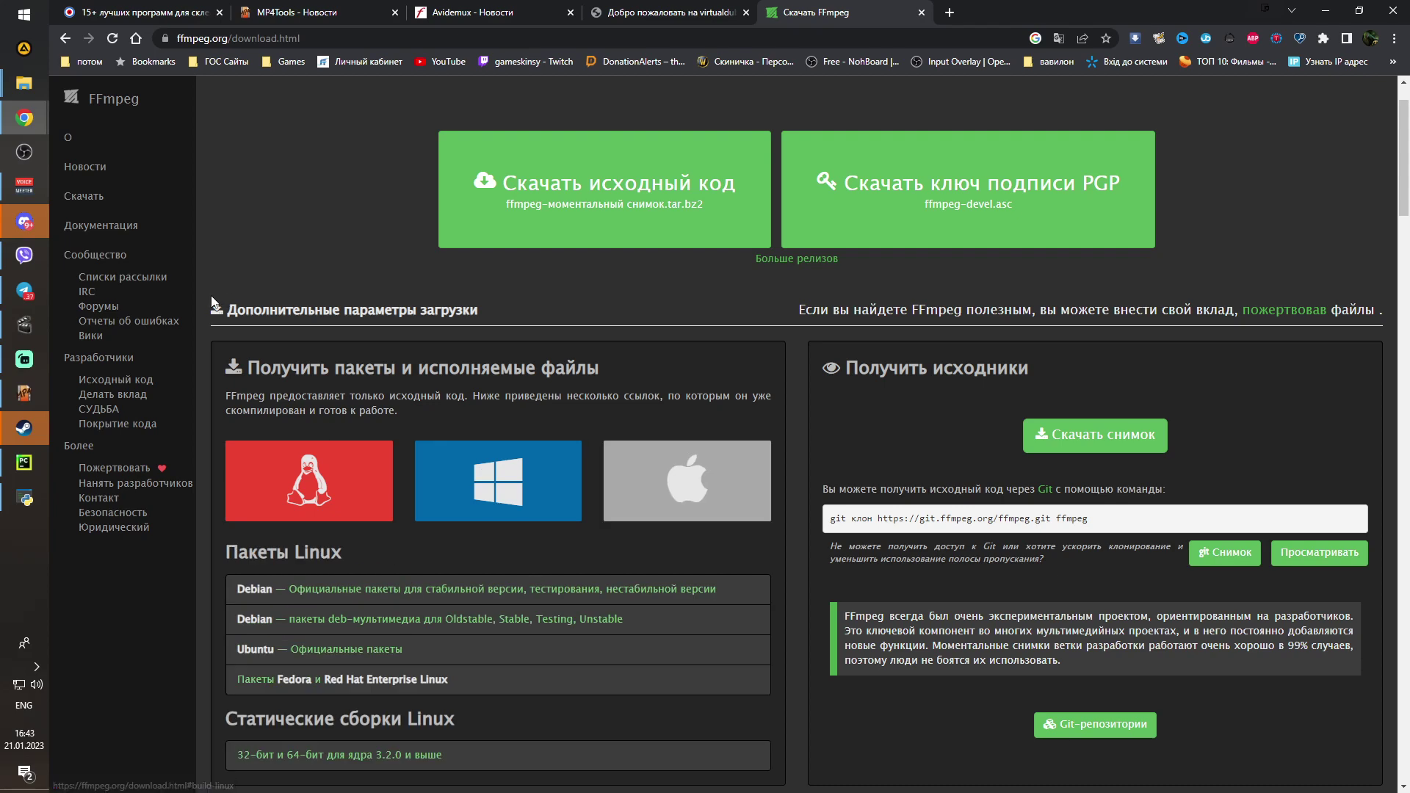
Open the FFmpeg documentation page and show it in the original English instead of the Russian translation
left_click(128, 232)
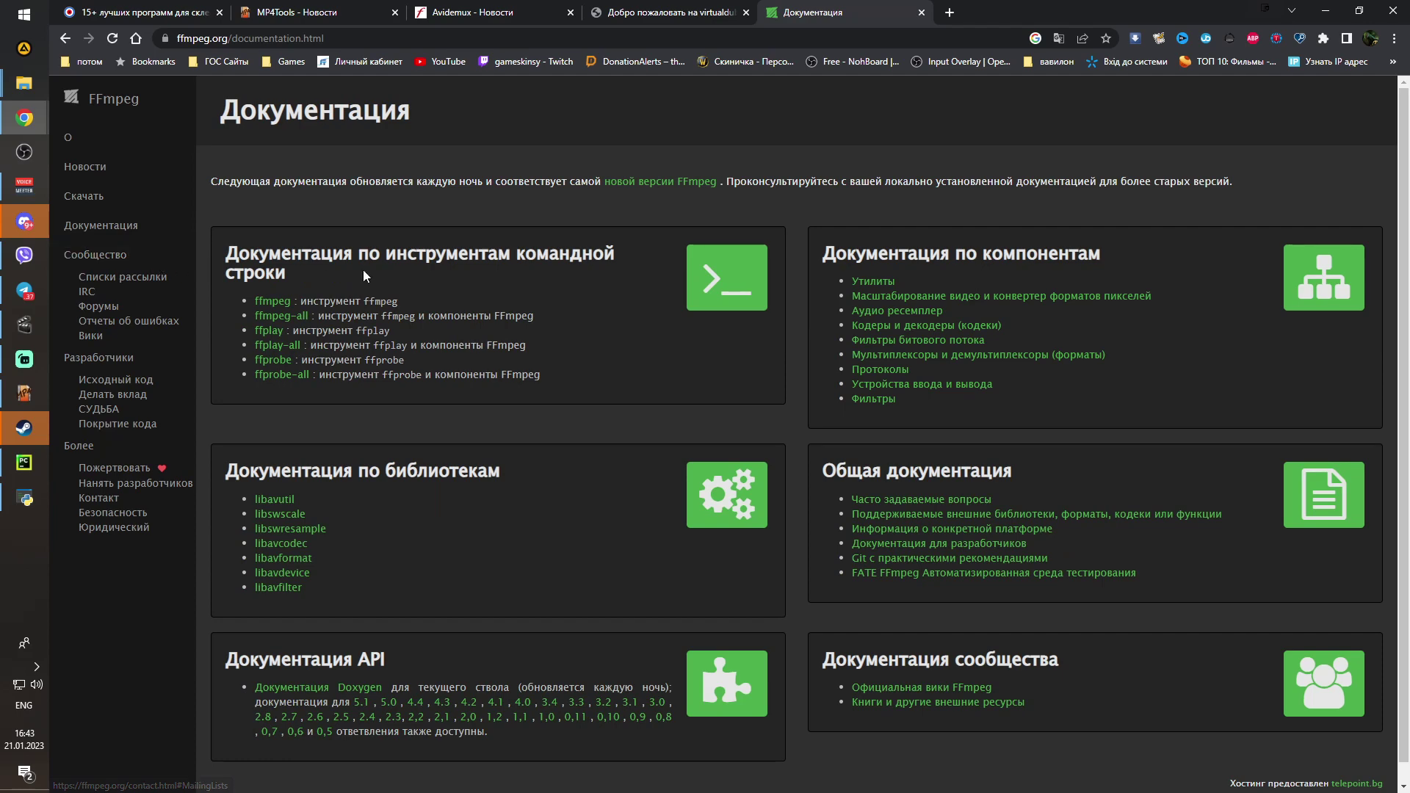
left_click(1059, 39)
left_click(911, 68)
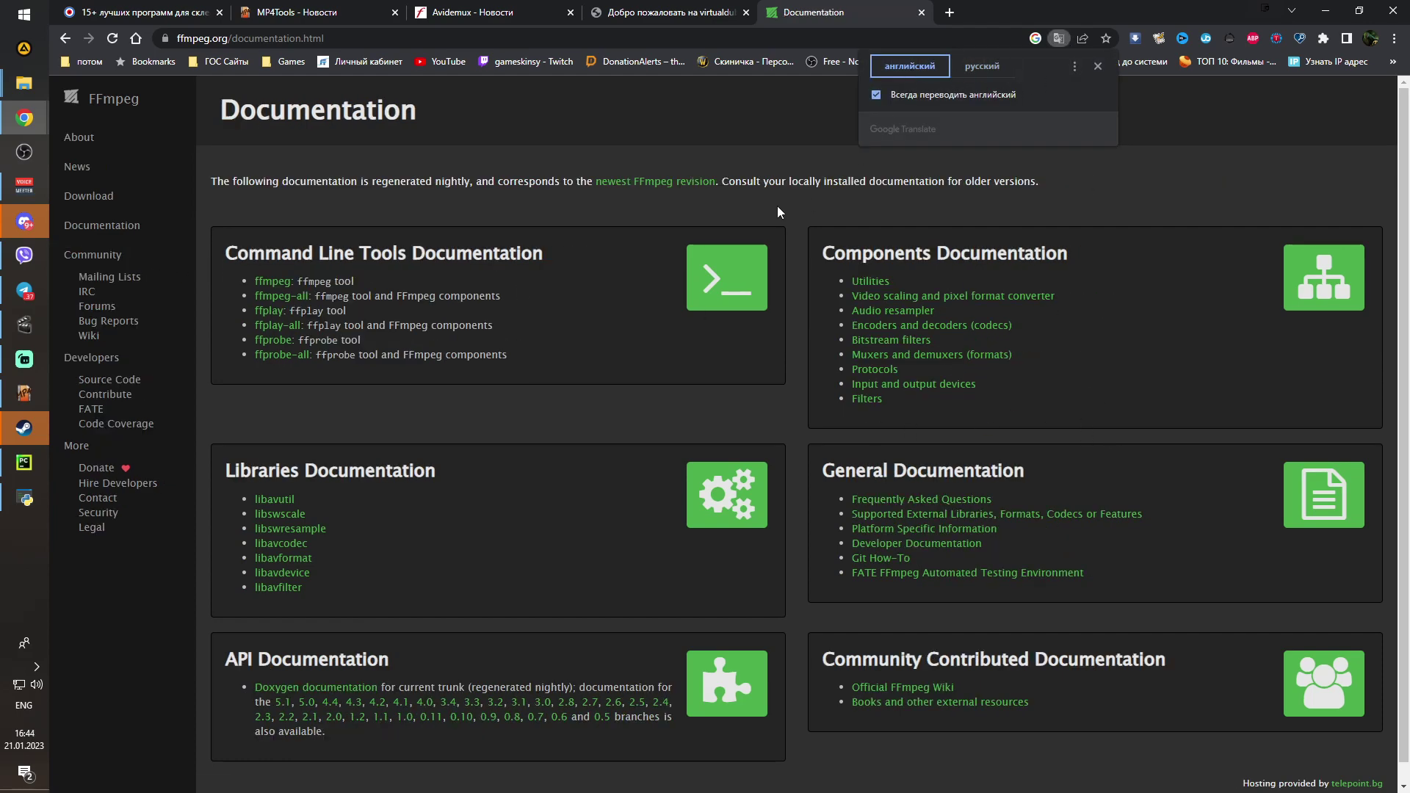
left_click(646, 394)
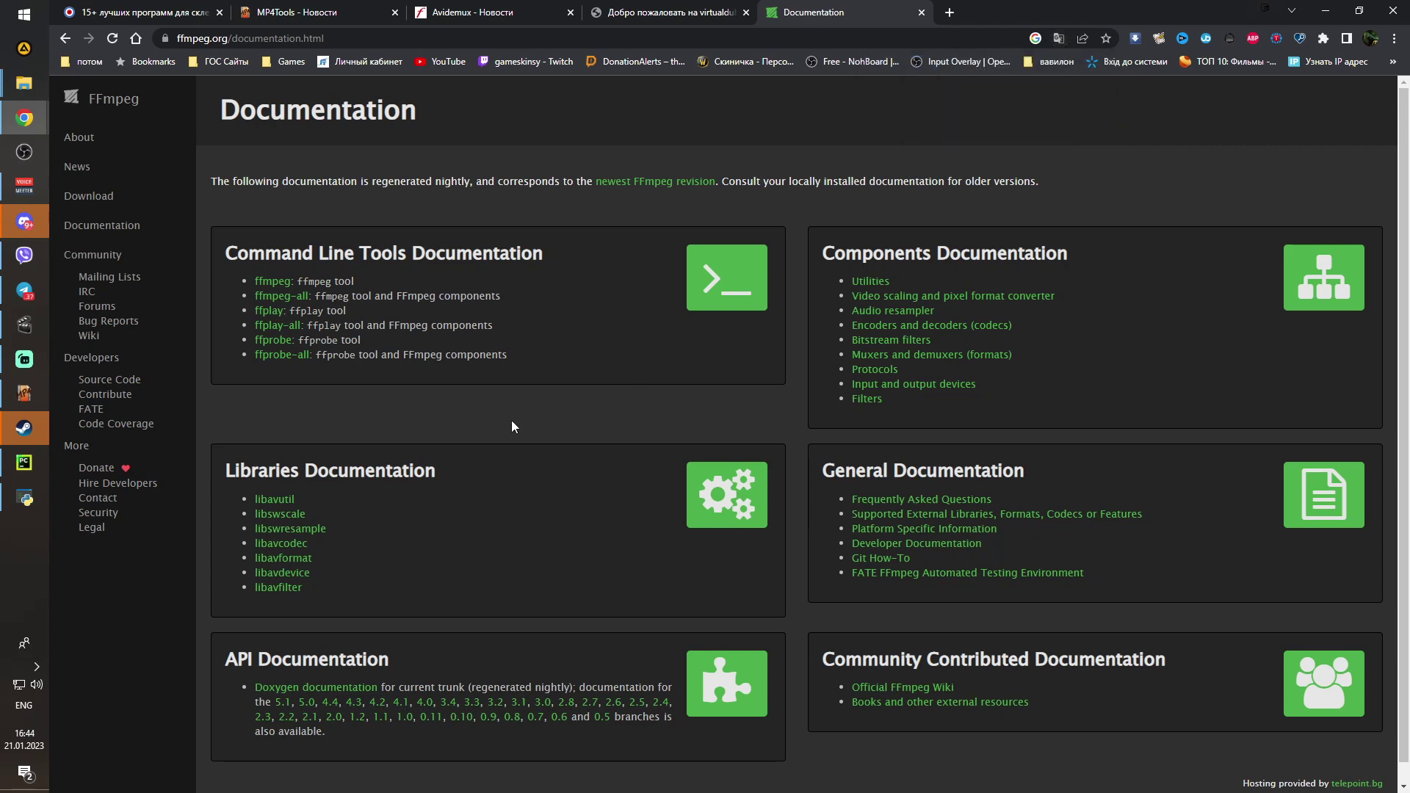
Return to the FFmpeg download page, show it in English and display the Windows EXE files
left_click(109, 202)
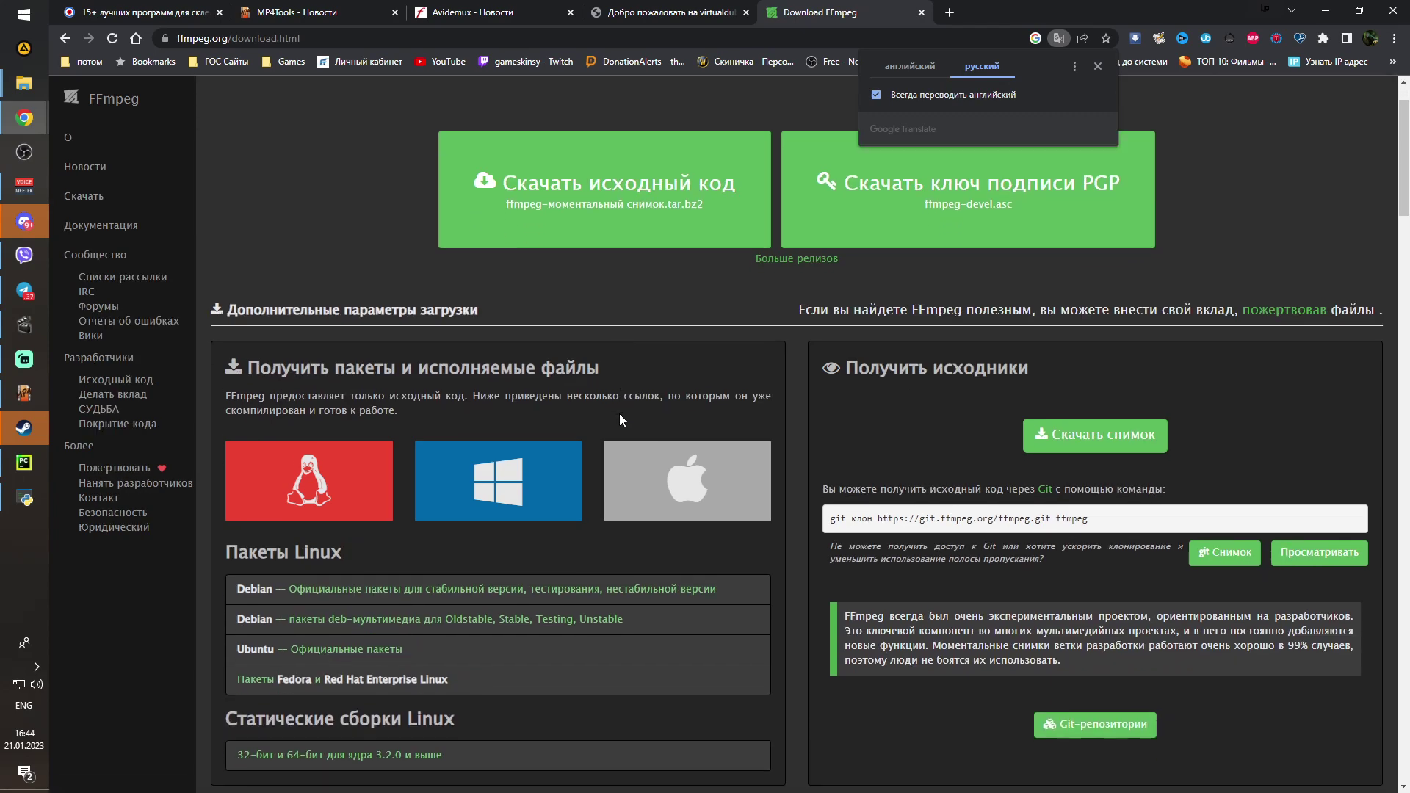
left_click(924, 68)
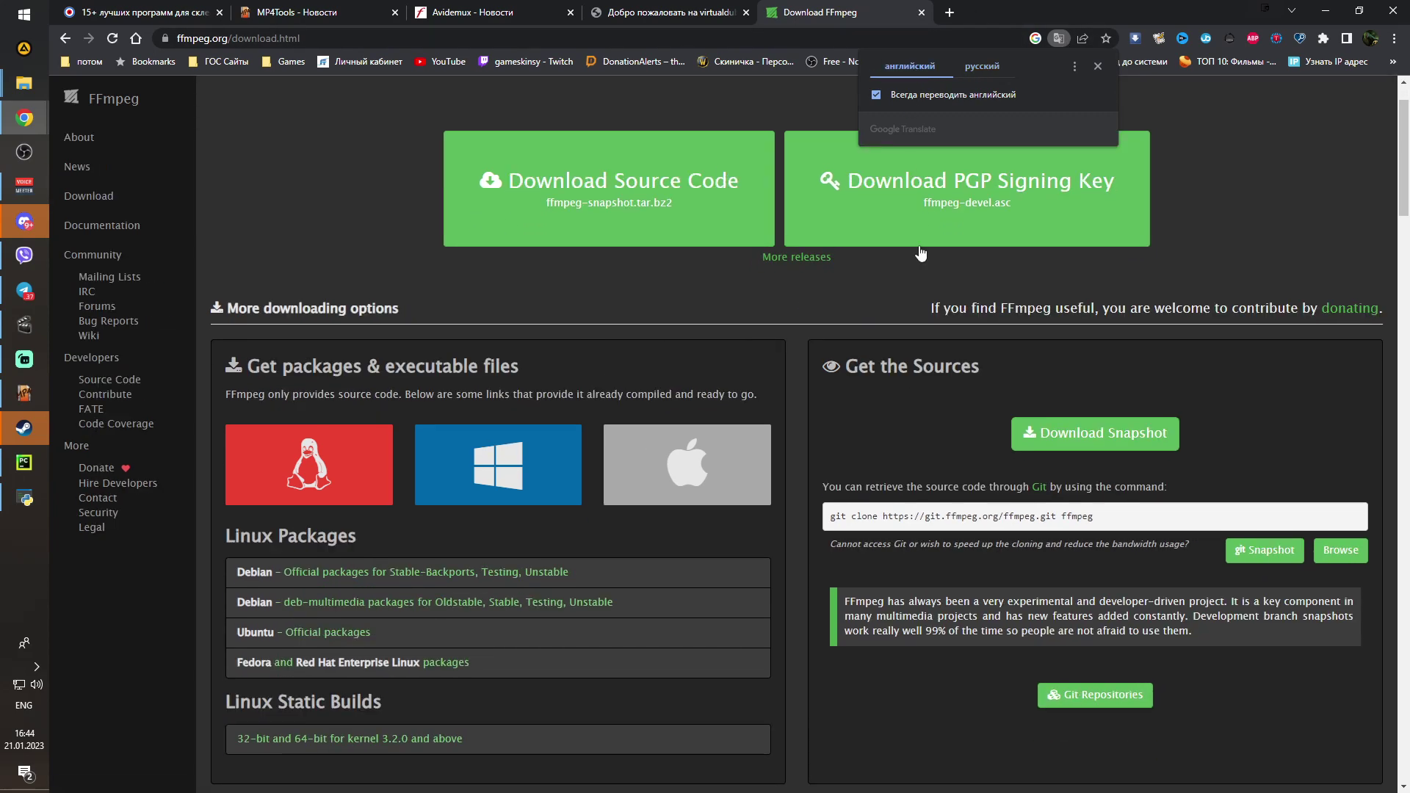
mouse_move(514, 448)
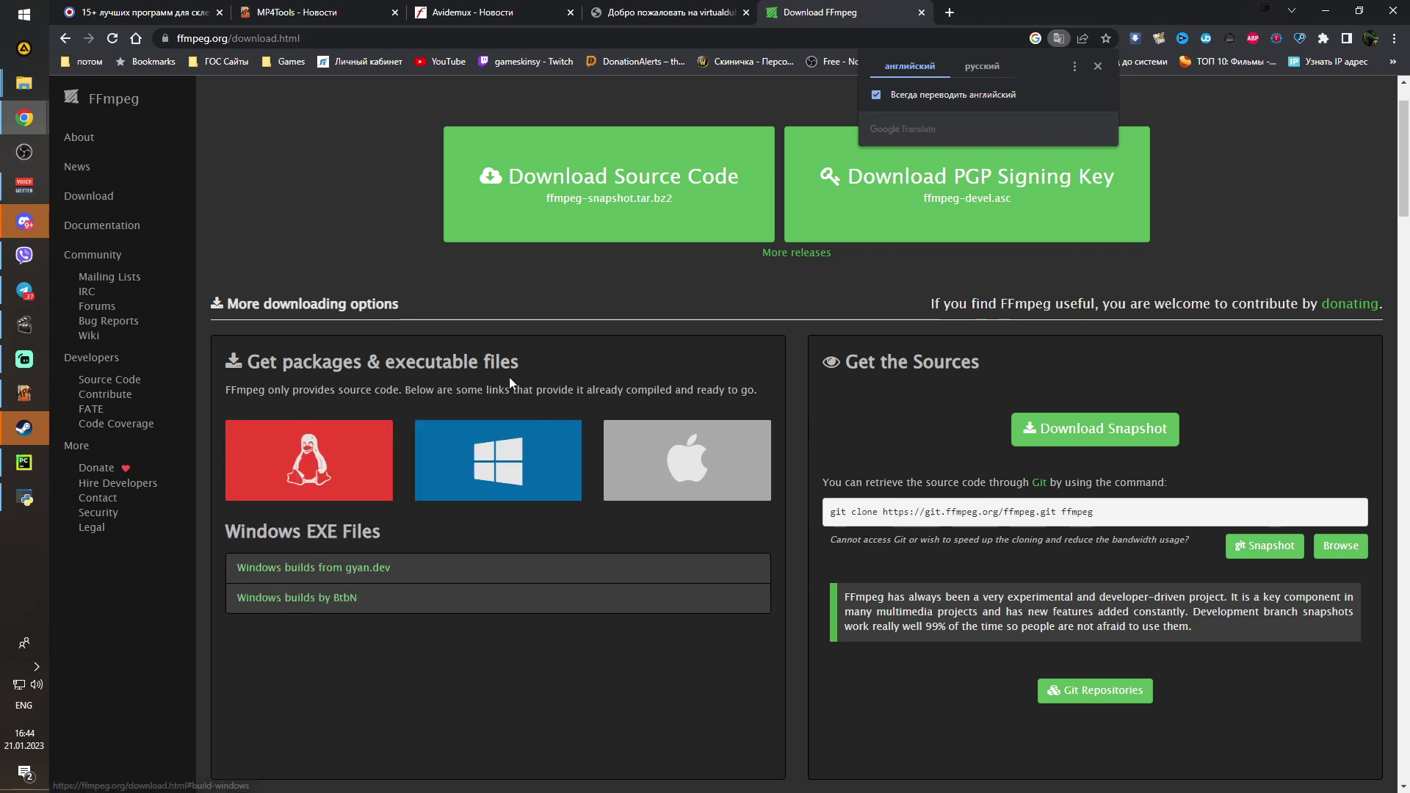
Look over the download page down to the Git repositories and mirrors, and open the FFmpeg News section
scroll(649, 497, "down", 5)
scroll(649, 491, "down", 1)
scroll(649, 490, "down", 2)
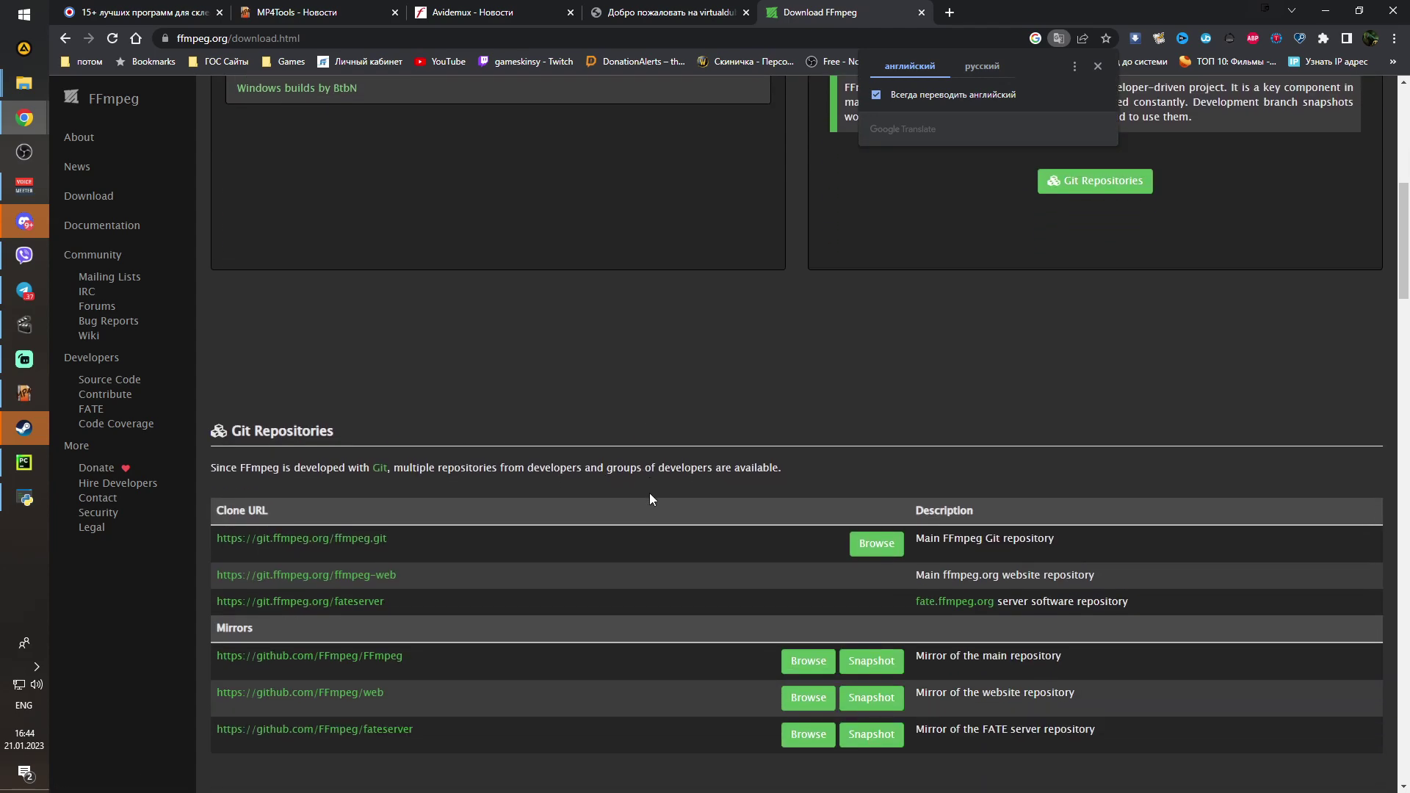
scroll(649, 500, "down", 1)
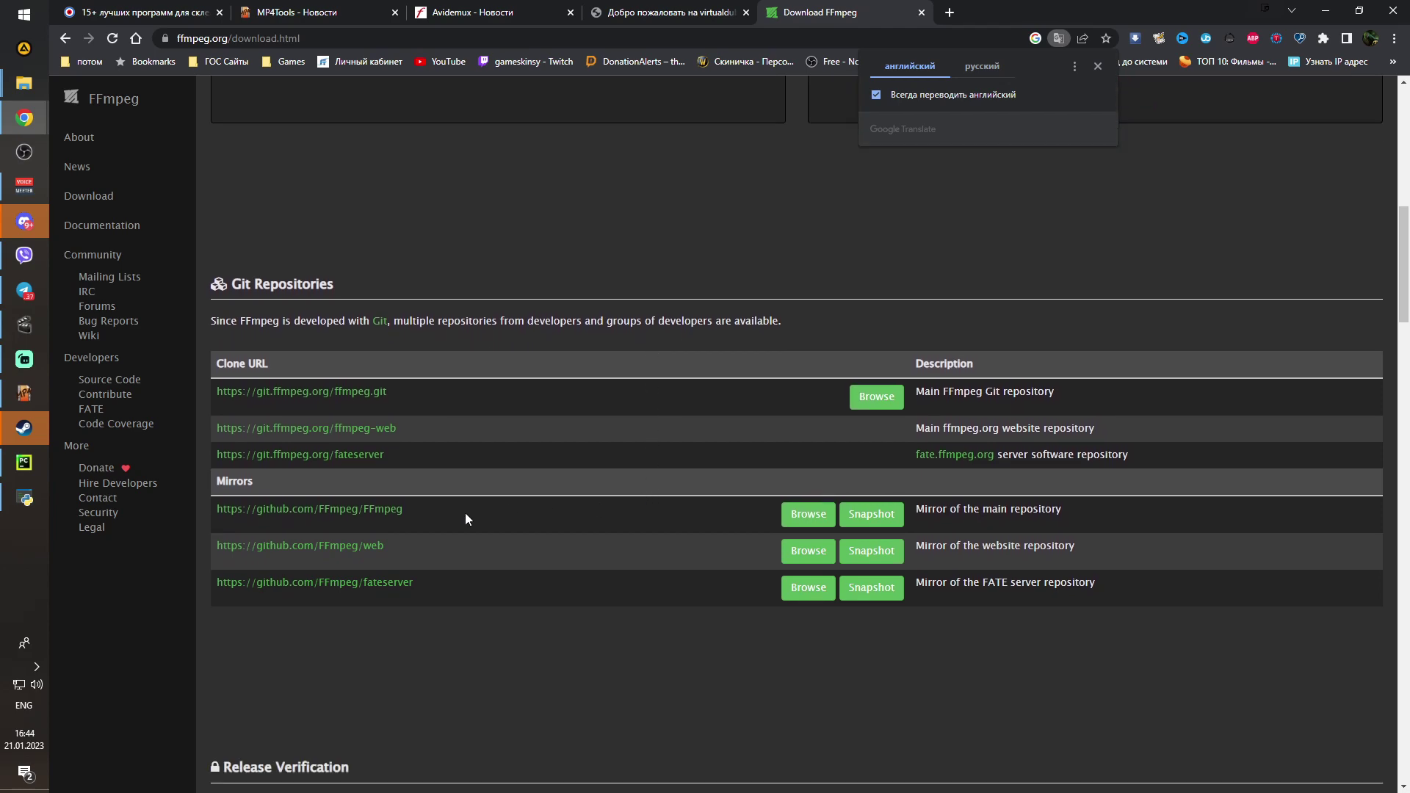
scroll(428, 543, "up", 9)
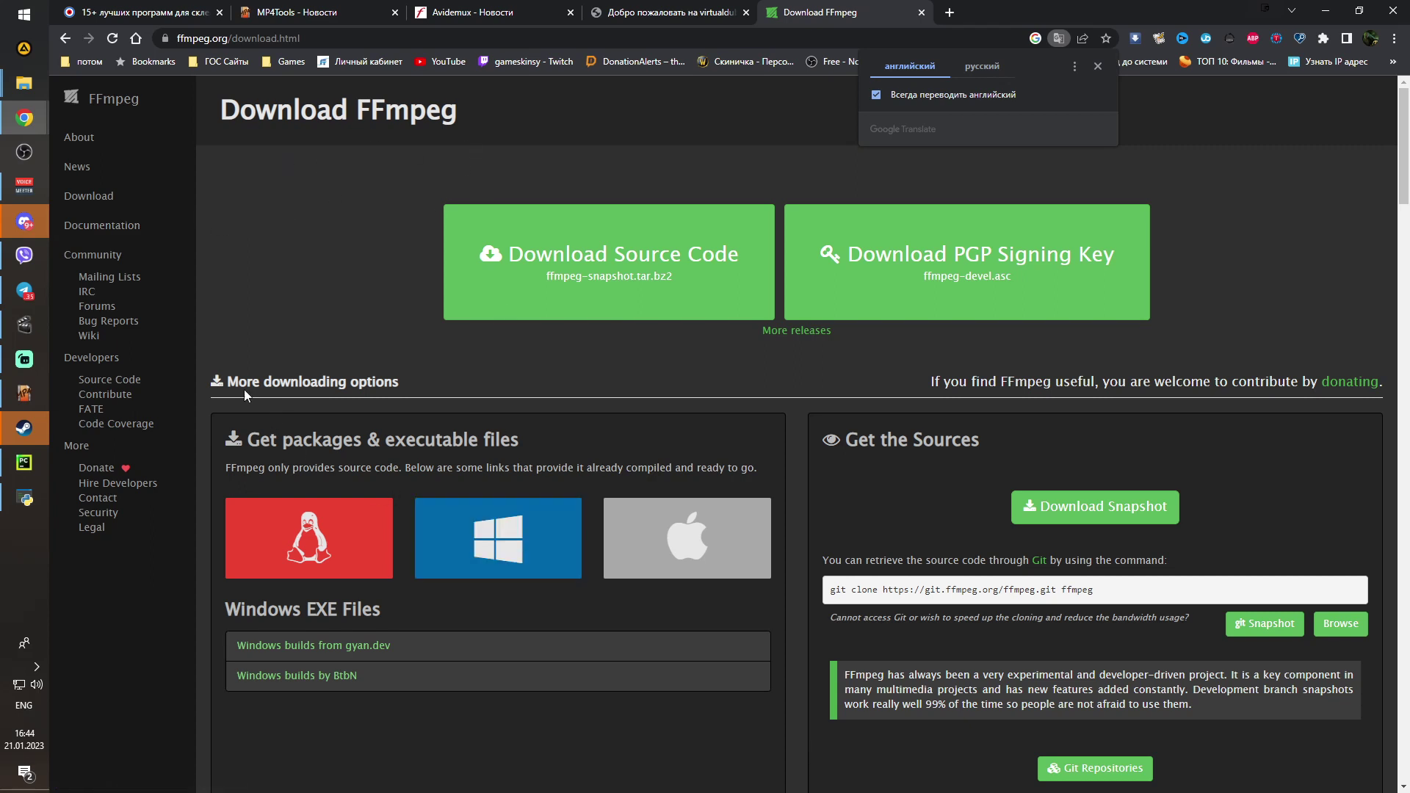
left_click(105, 175)
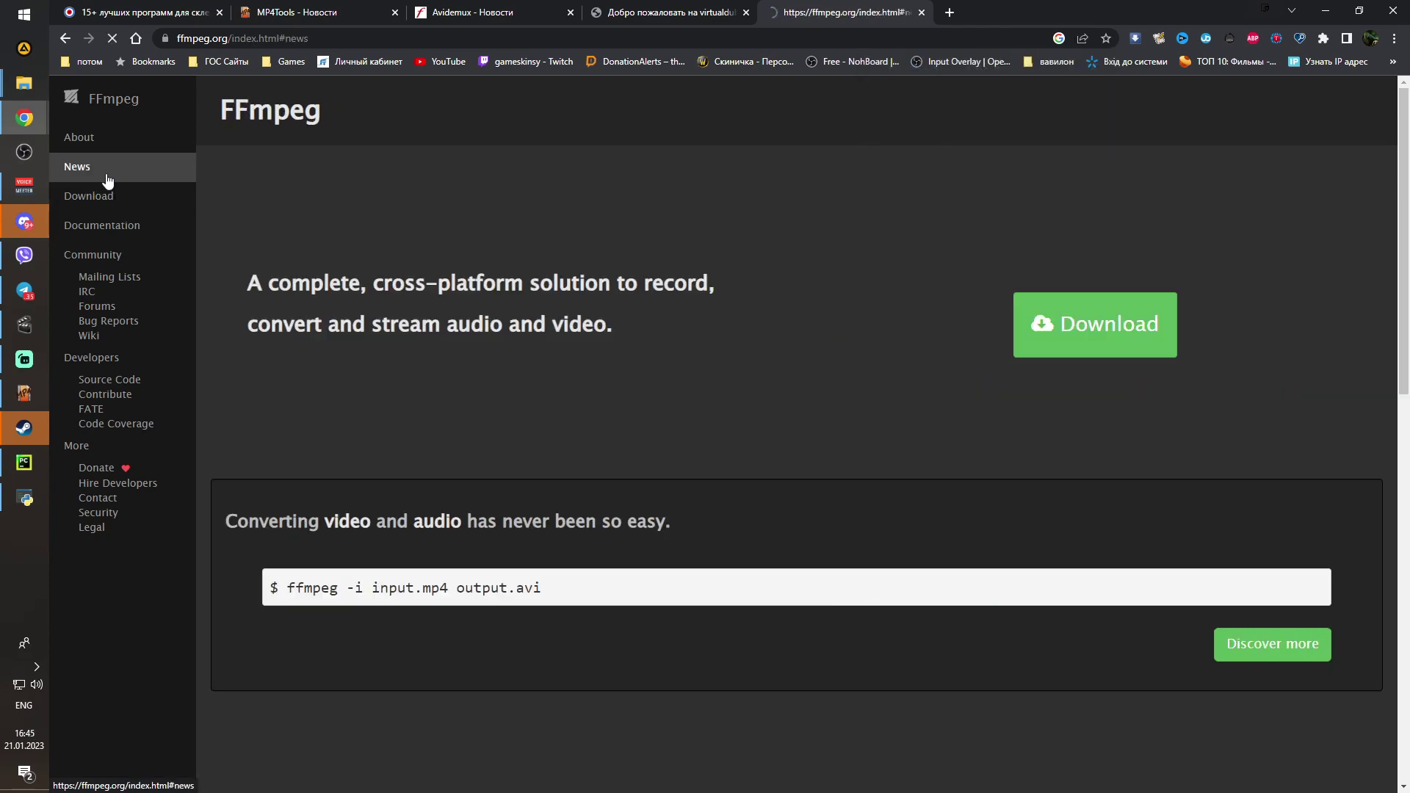